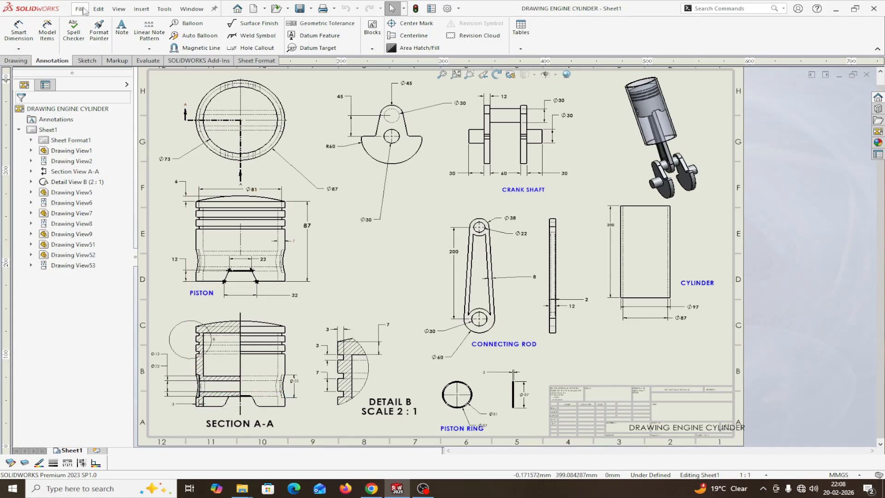
- Create a new part document
click(83, 9)
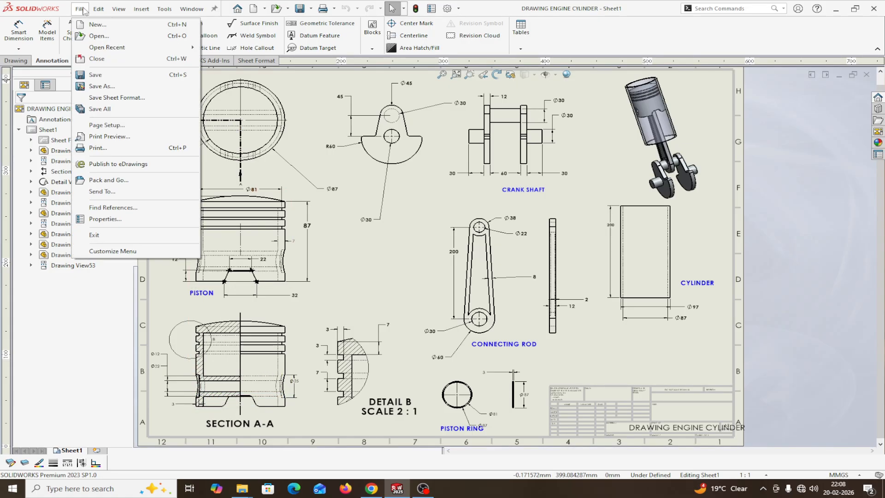
click(97, 24)
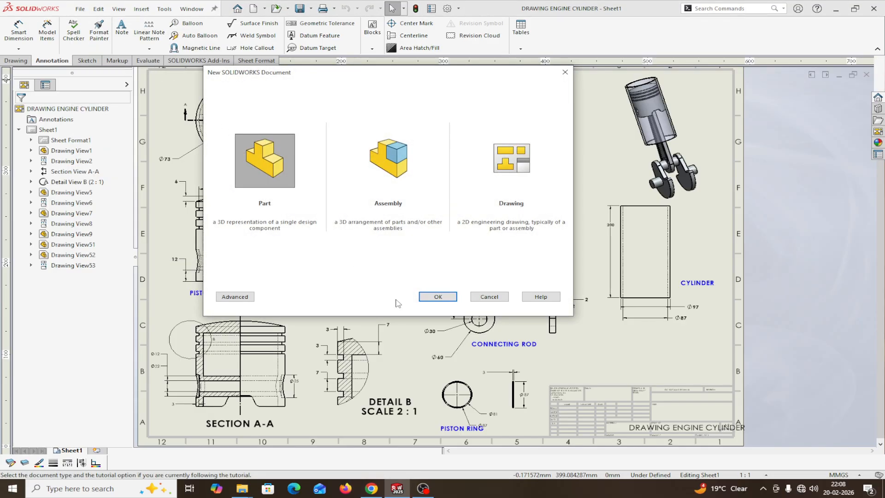
click(438, 297)
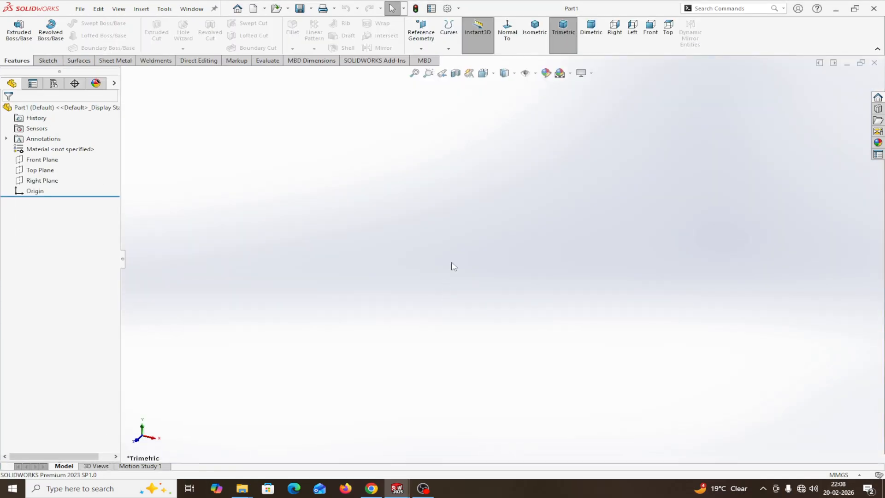
- Apply the Plain White scene to the background and check the document's unit system
click(570, 73)
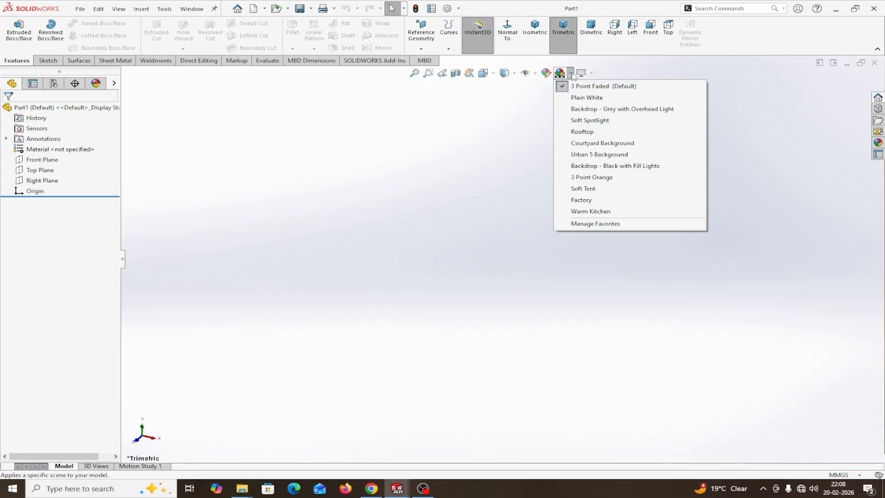
click(574, 100)
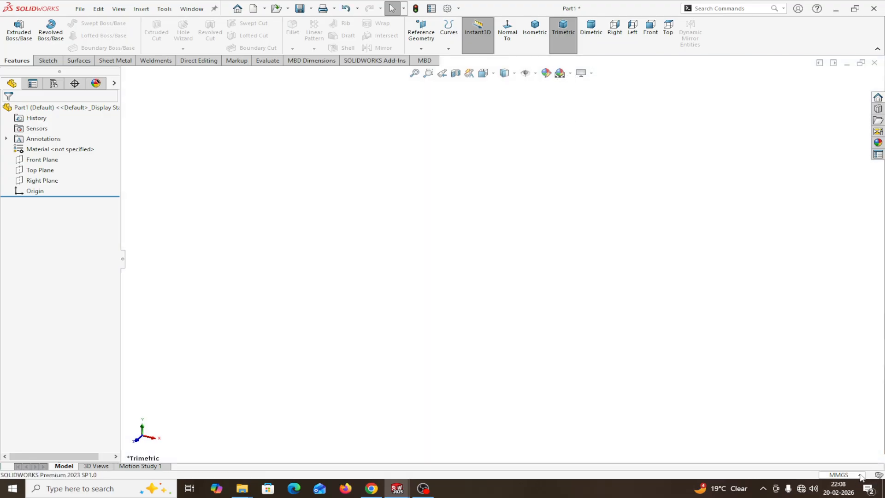
click(843, 474)
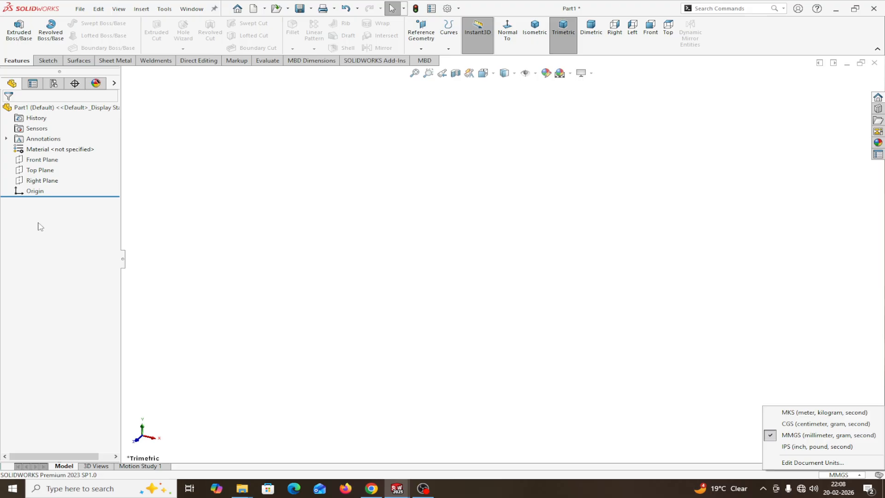
- On the Front Plane, sketch a horizontal line about 43 mm long from the origin and a vertical line about 66 mm down from its end
click(22, 160)
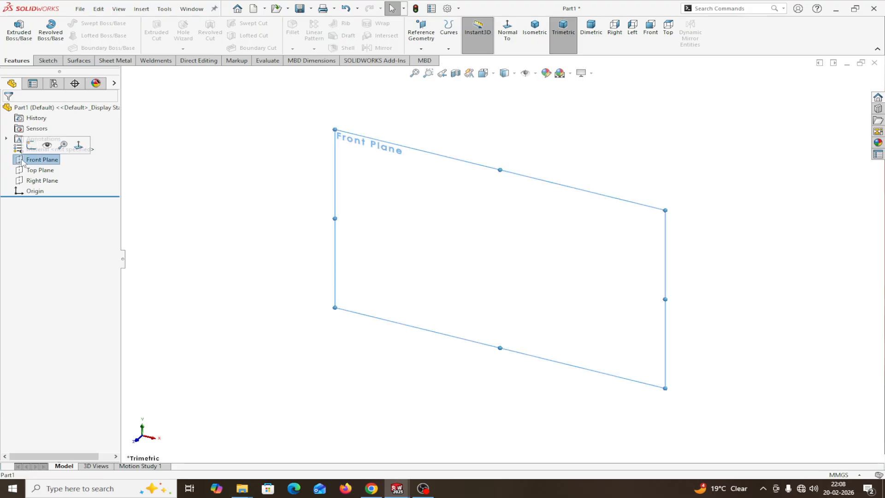
click(31, 145)
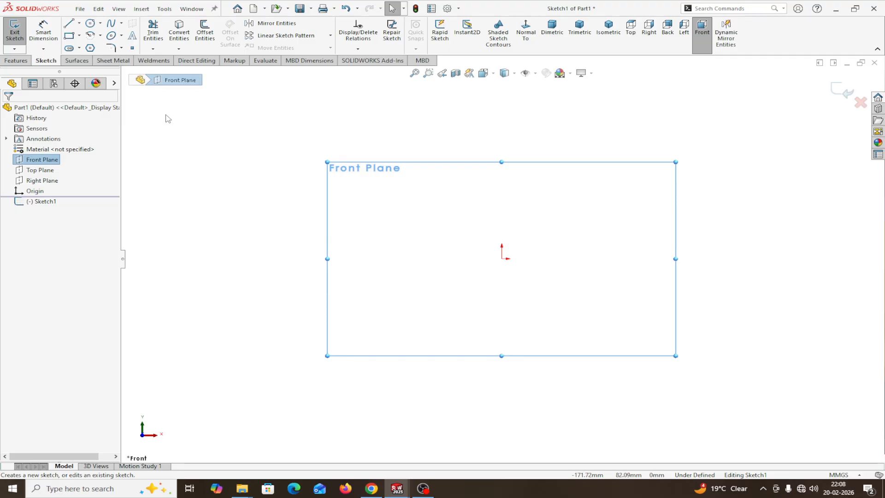
click(69, 24)
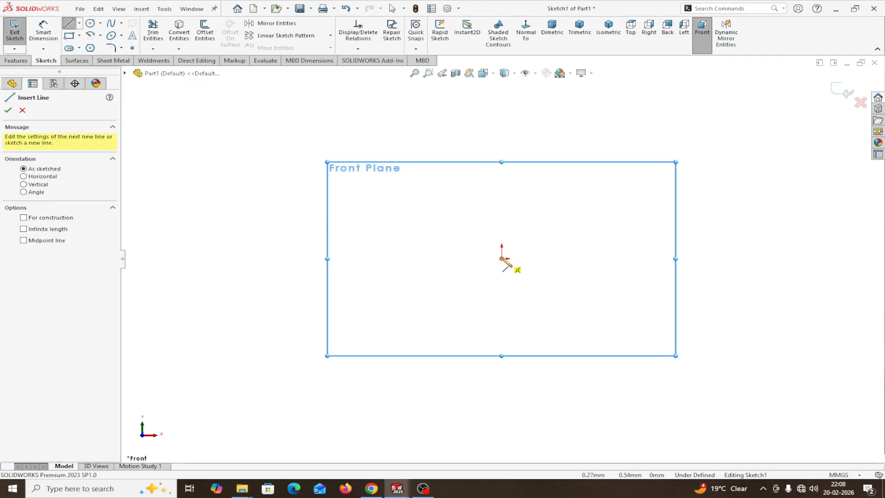
click(502, 259)
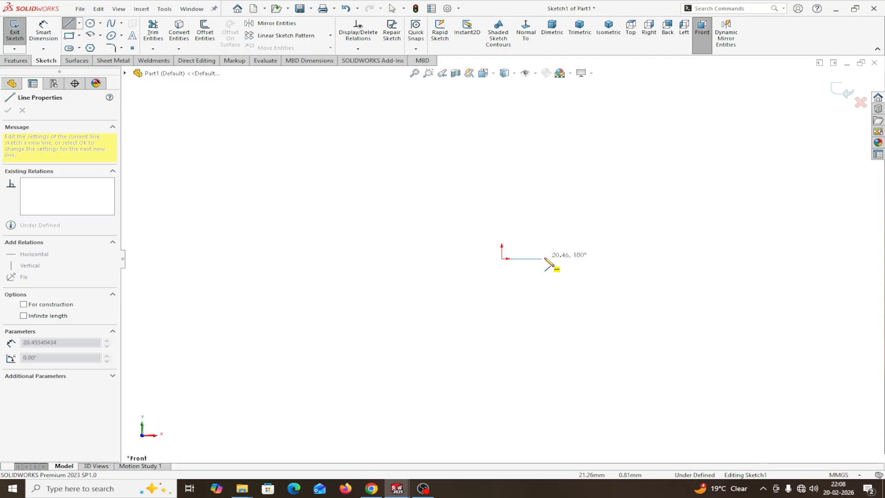
click(586, 259)
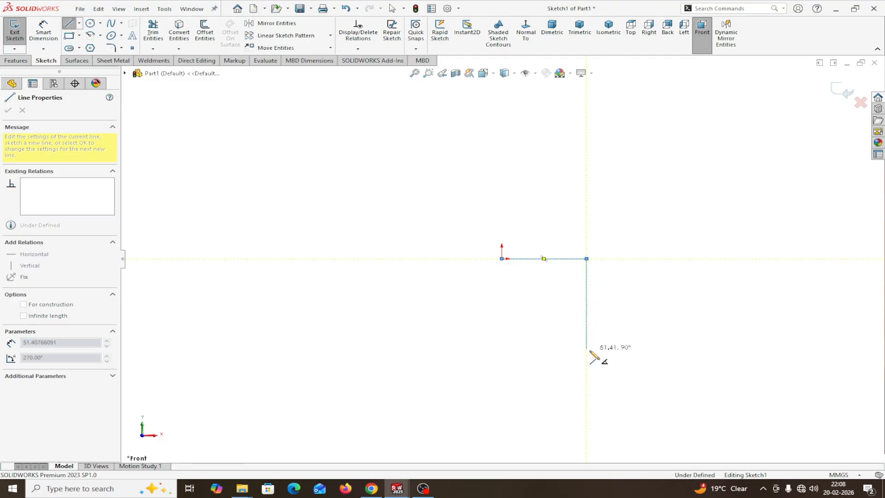
double_click(586, 374)
right_click(590, 377)
click(616, 381)
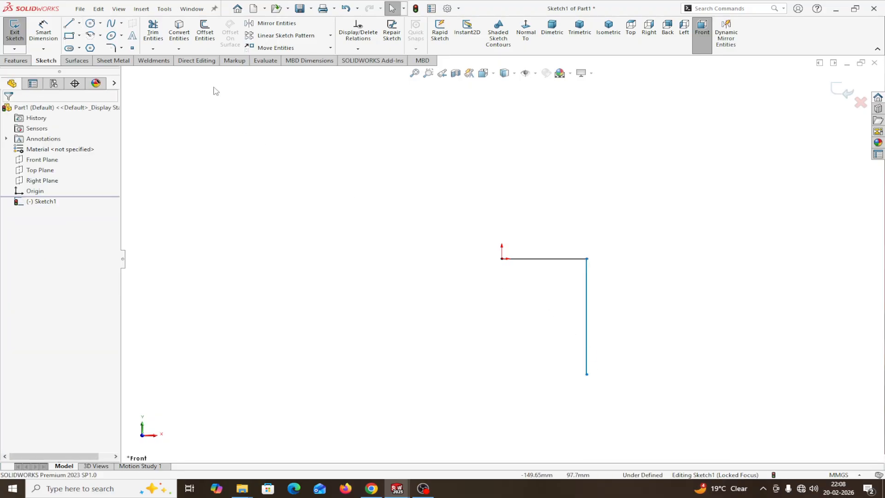
- Offset the two-line chain inward by 7 mm, capping the ends with lines to form a closed profile
click(210, 29)
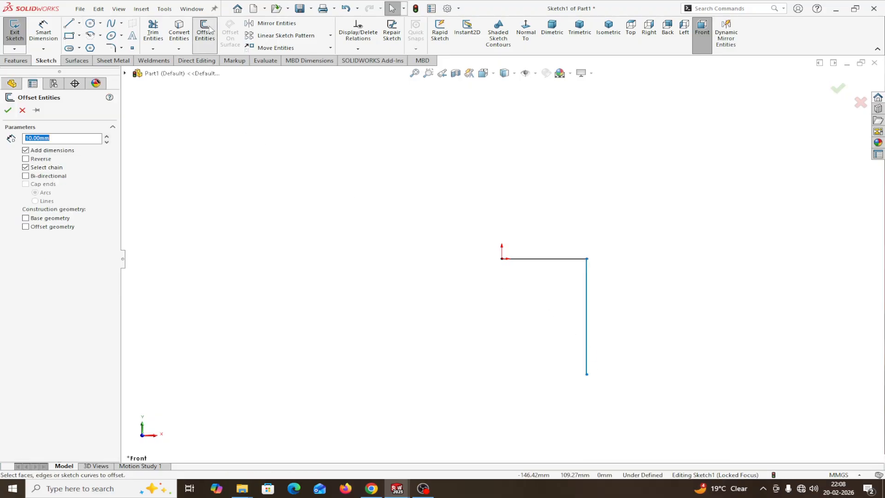
click(537, 261)
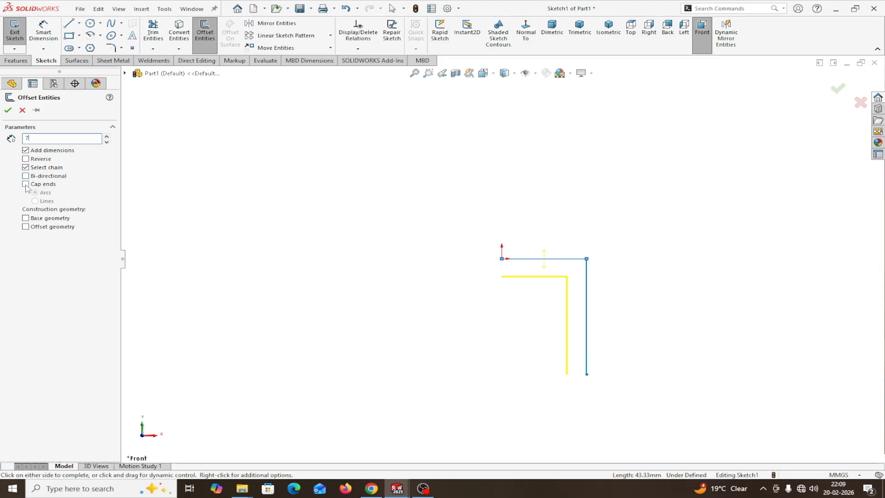
key(Return)
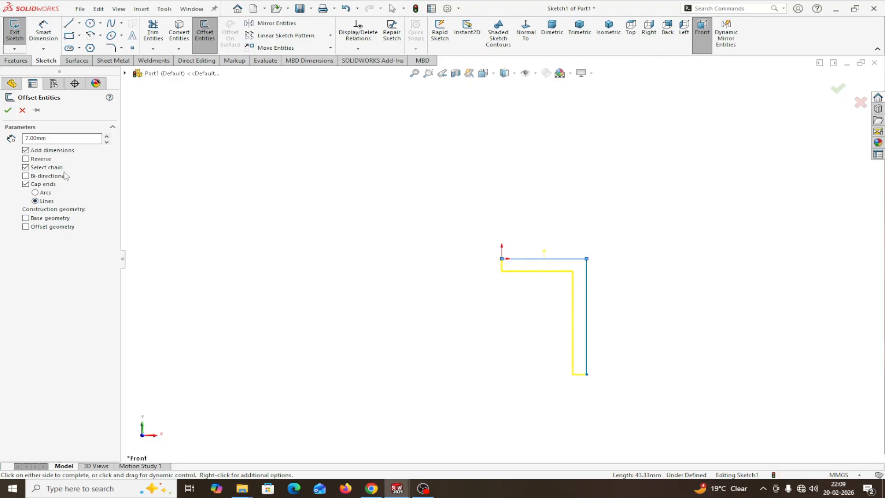
click(8, 110)
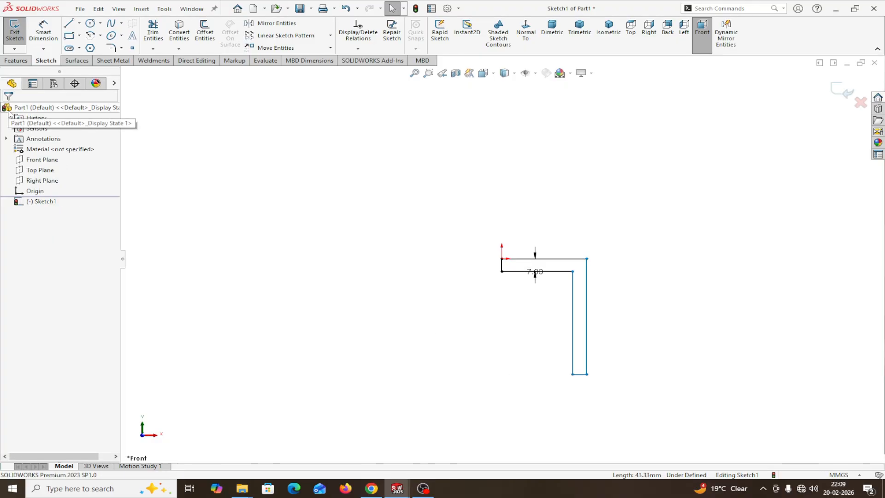
- Draw a vertical centerline about 37 mm long upward from the origin as the revolve axis
click(80, 23)
click(85, 44)
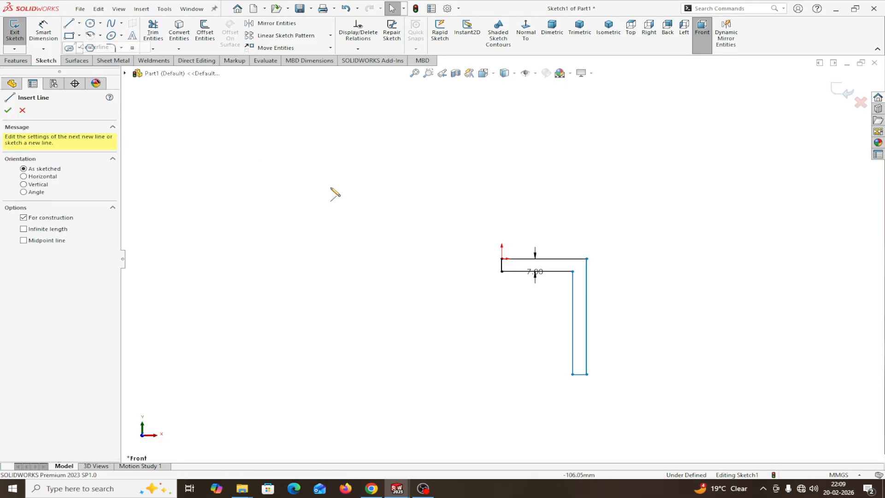
click(501, 258)
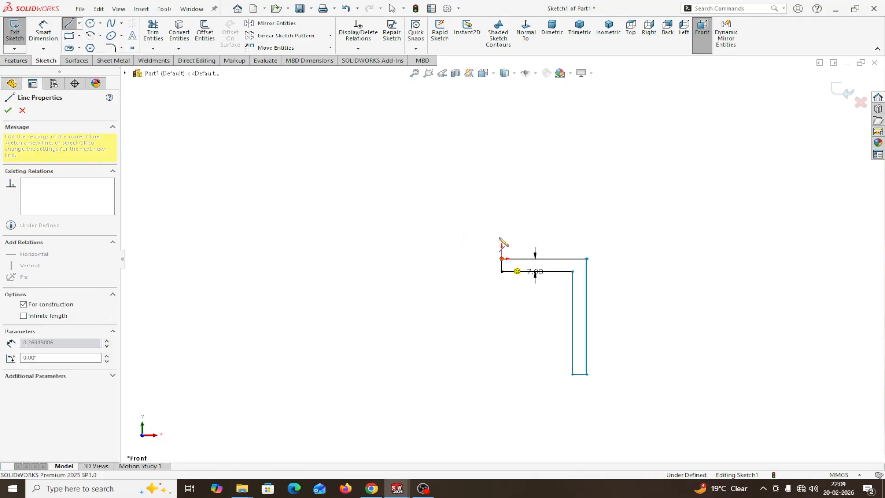
click(501, 195)
right_click(503, 195)
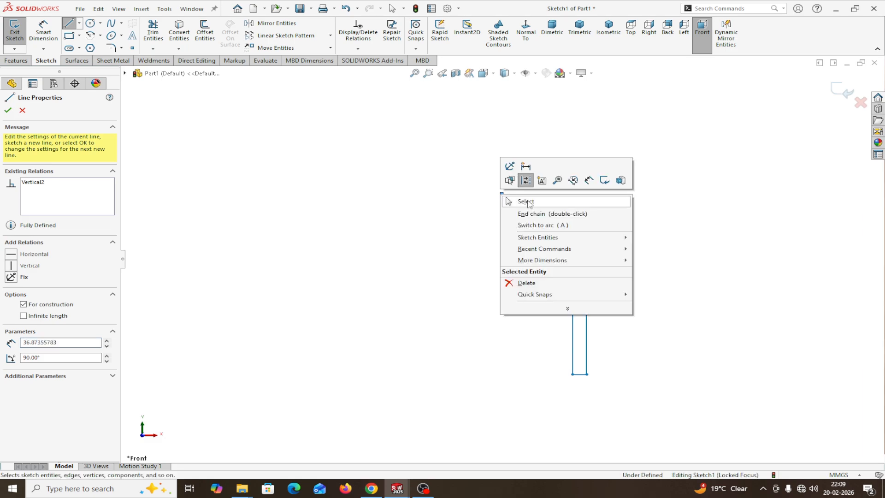
click(530, 207)
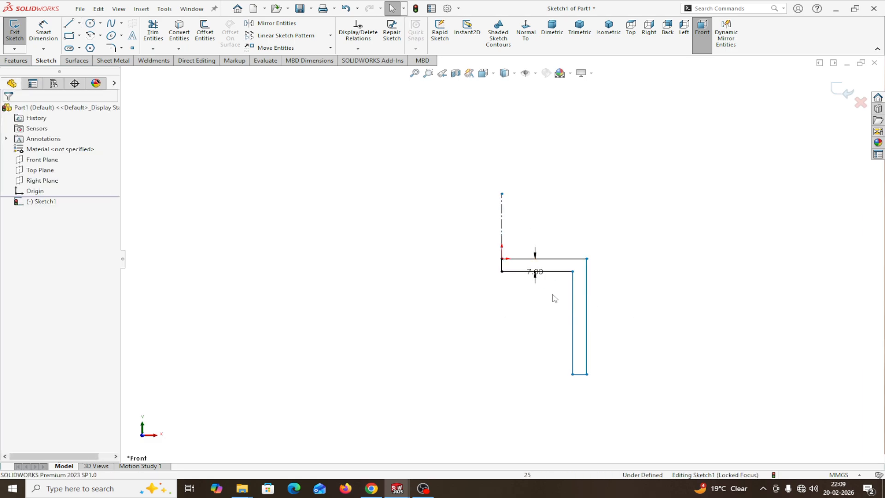
- Move the 7 mm dimension clear below the profile and dimension the outer diameter about the centerline as 87 mm
drag(535, 279, 525, 291)
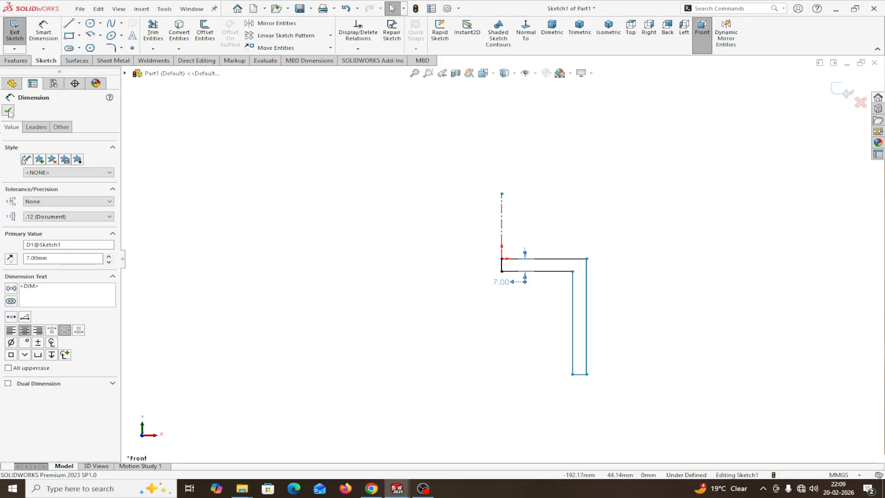
click(8, 111)
click(45, 30)
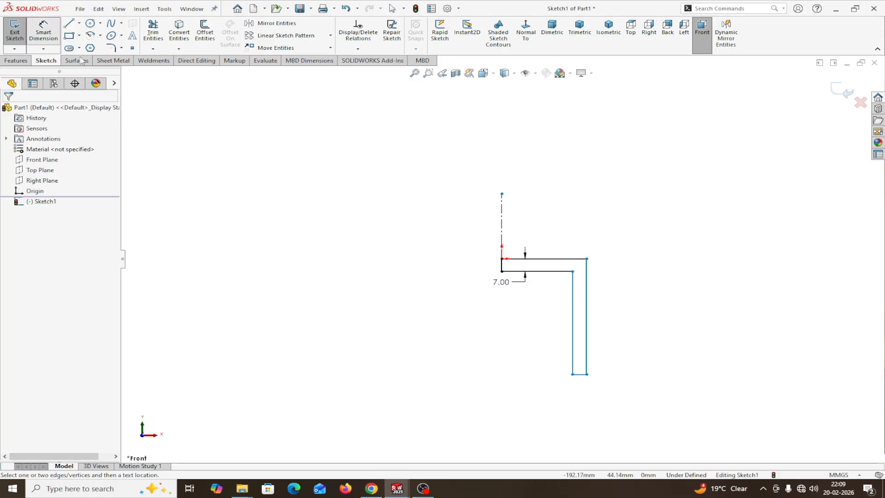
click(503, 224)
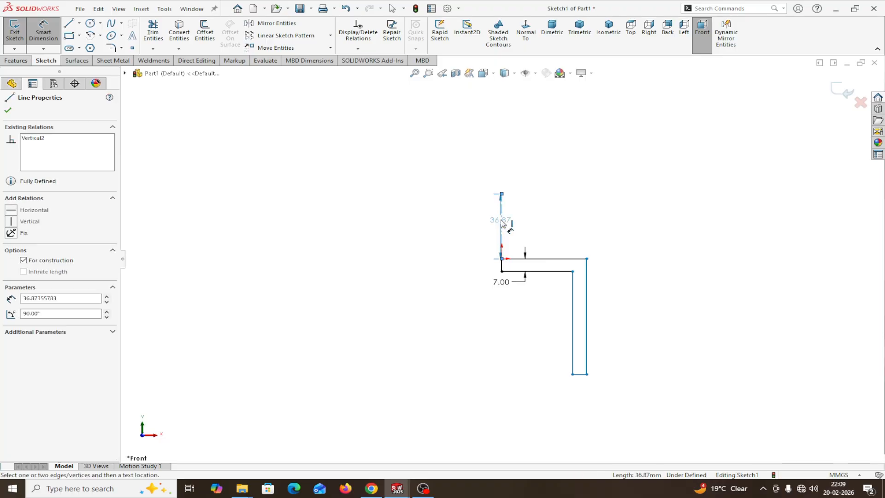
click(587, 259)
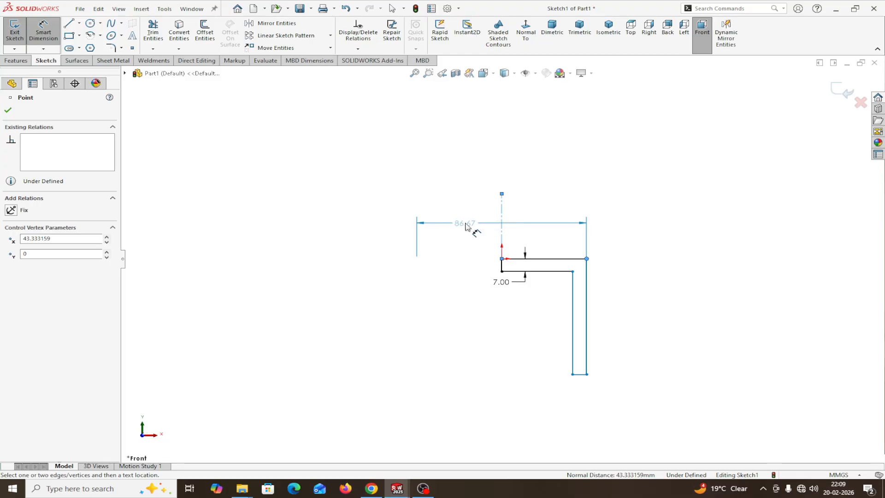
click(466, 225)
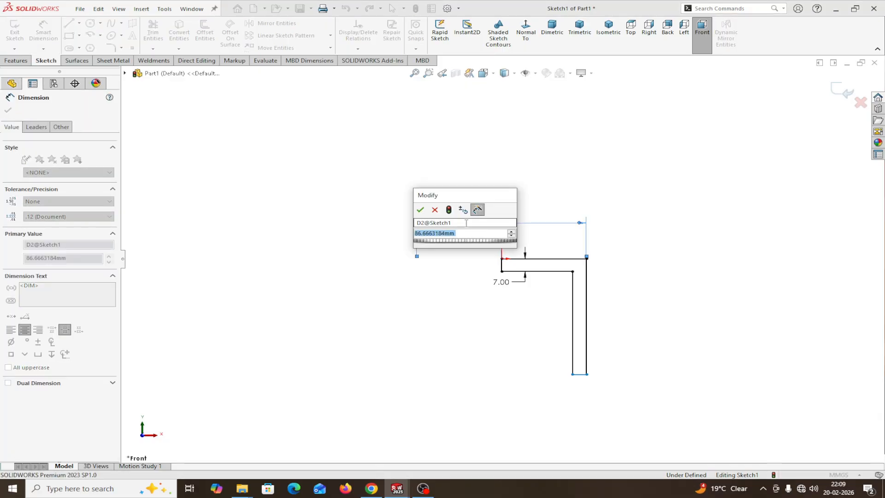
text(87)
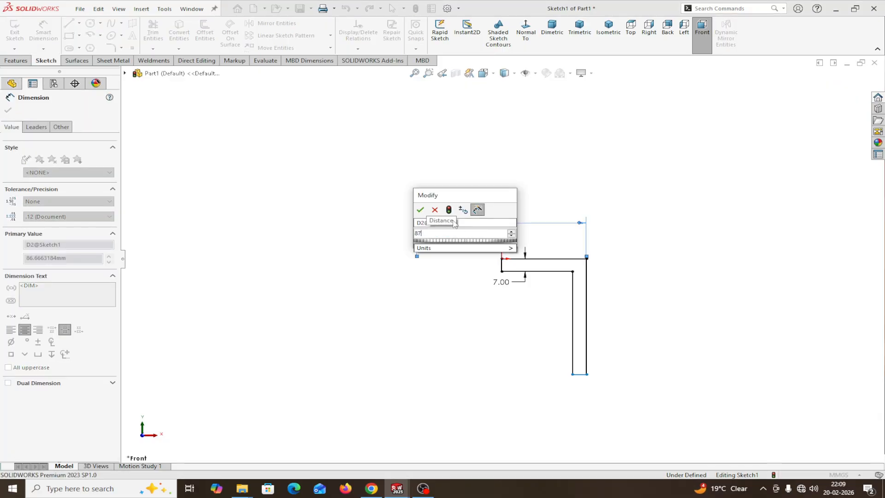
click(420, 210)
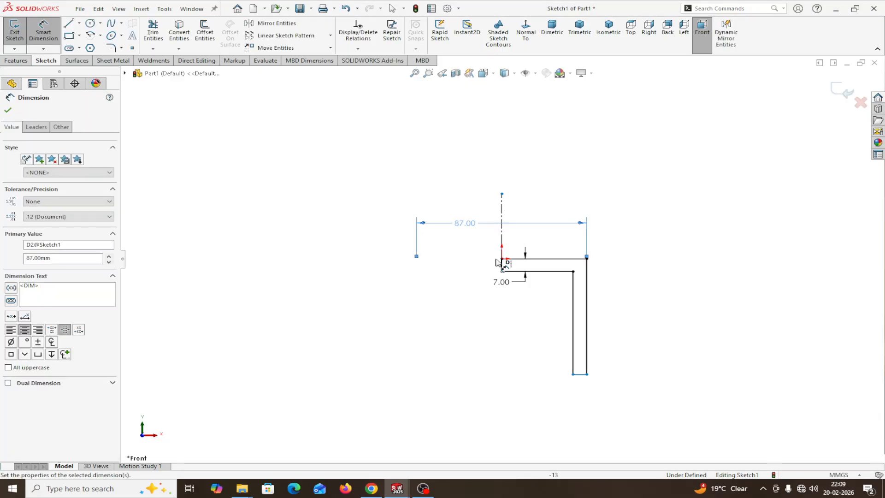
- Dimension the height of the profile's outer vertical line as 87 mm
click(587, 375)
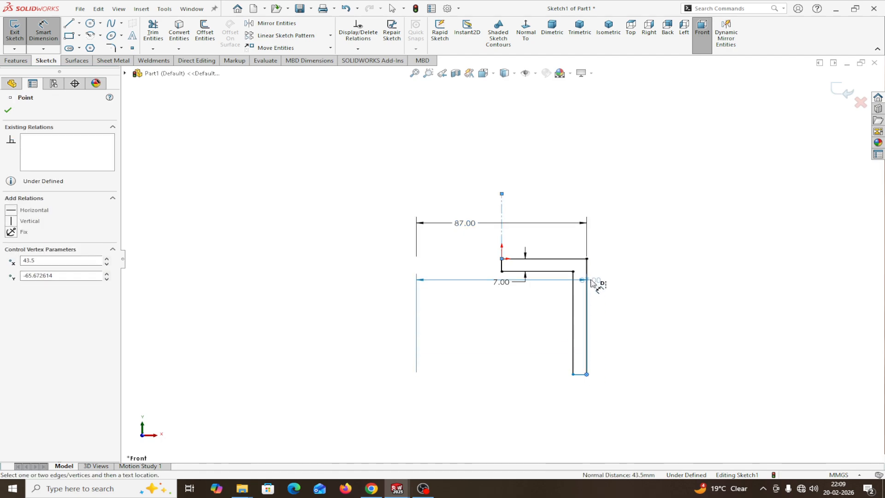
click(586, 259)
click(645, 297)
text(87)
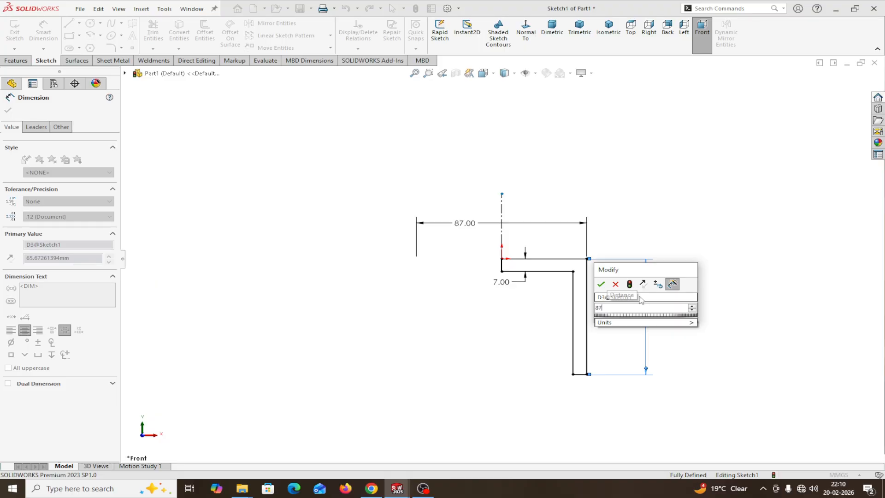
click(600, 285)
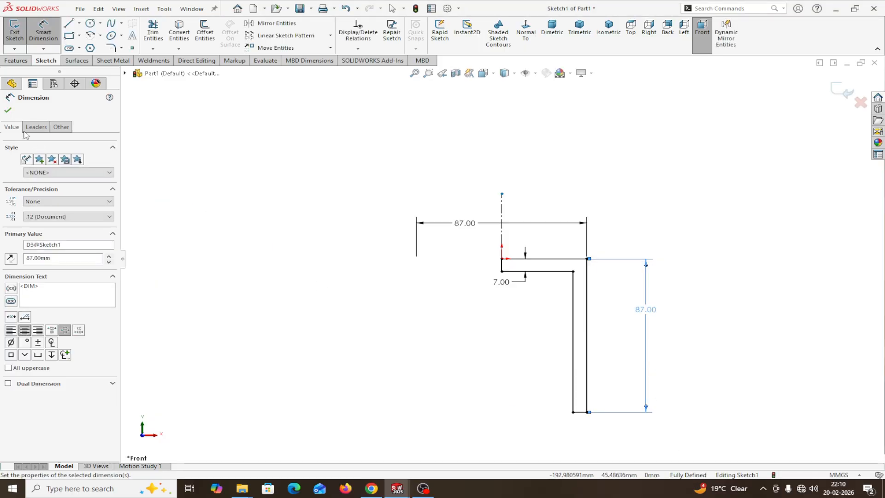
click(8, 111)
- Revolve the closed profile 360 degrees about the centerline to form the hollow piston body, and inspect it from below and above
click(16, 61)
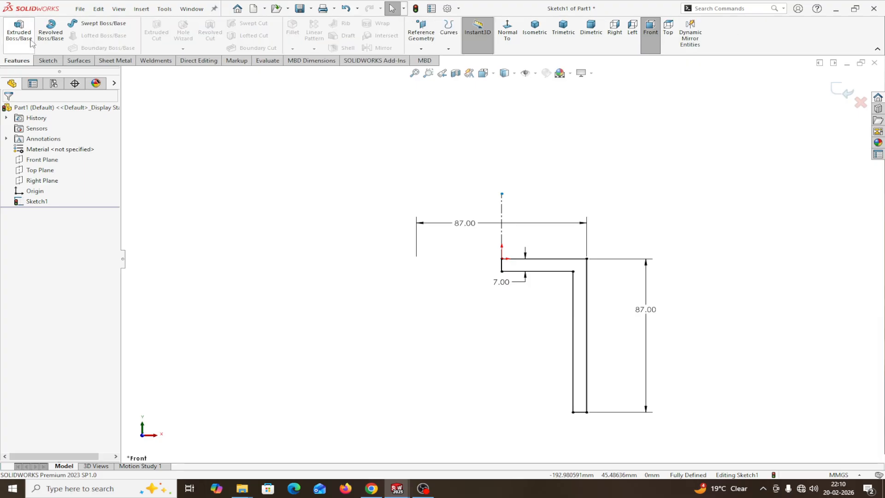
click(47, 35)
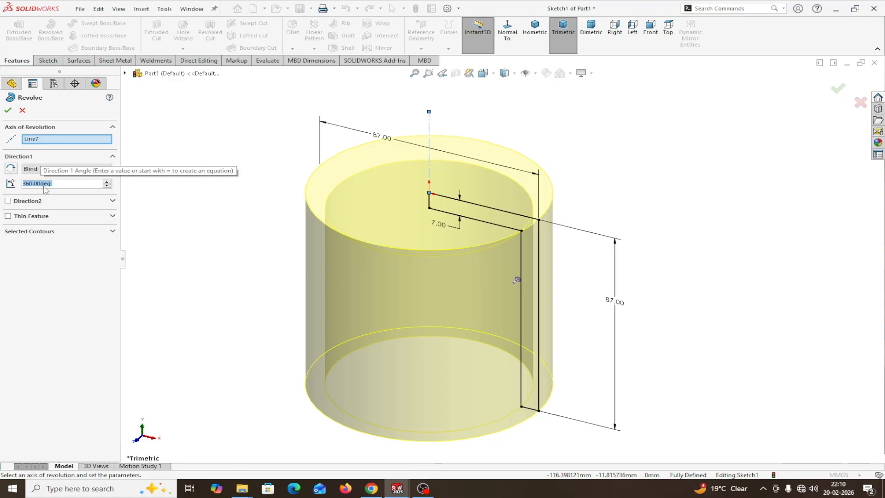
click(7, 111)
middle_drag(604, 309, 608, 157)
middle_drag(611, 152, 615, 257)
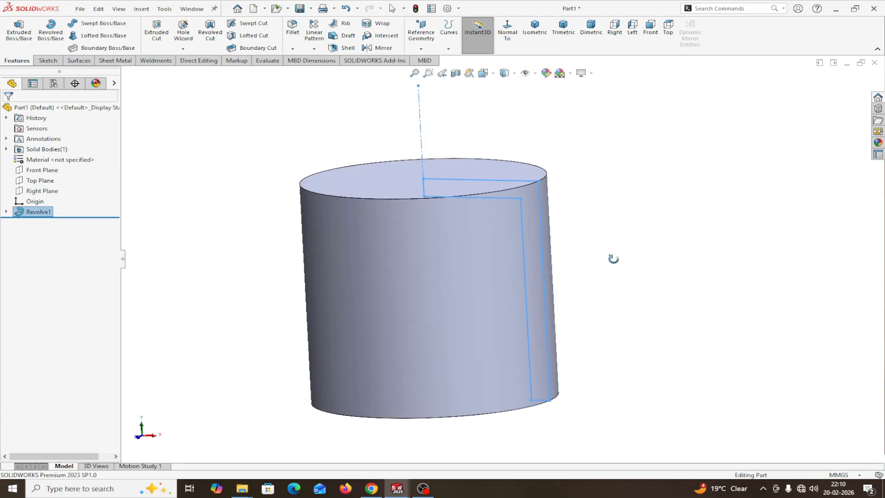
- Reopen the revolve feature's definition to review its axis, angle and profile dimensions, and close it with the settings kept
click(6, 211)
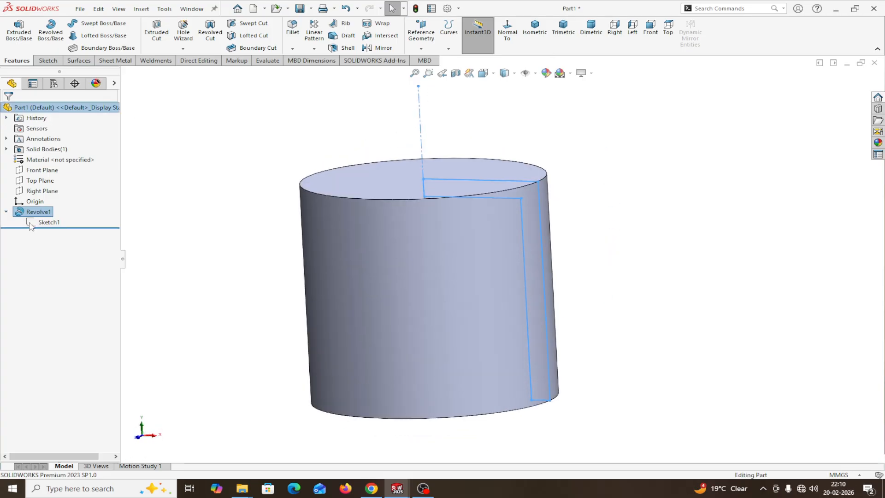
right_click(40, 212)
click(54, 199)
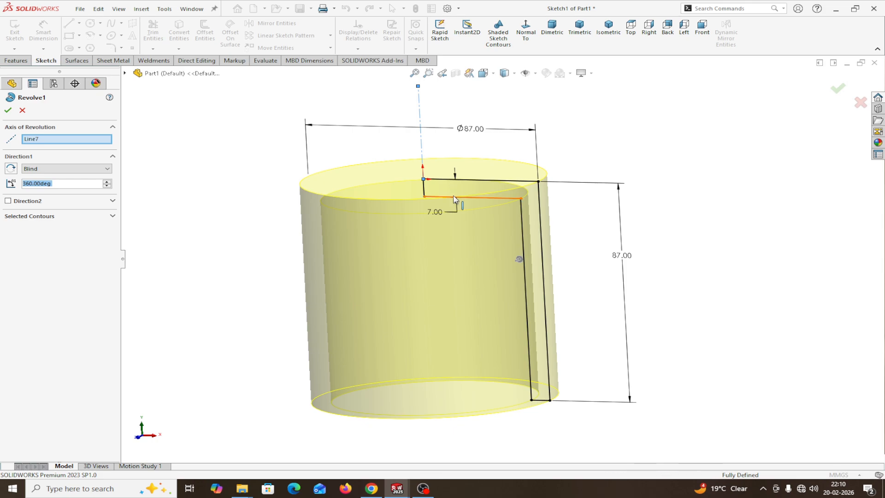
click(8, 111)
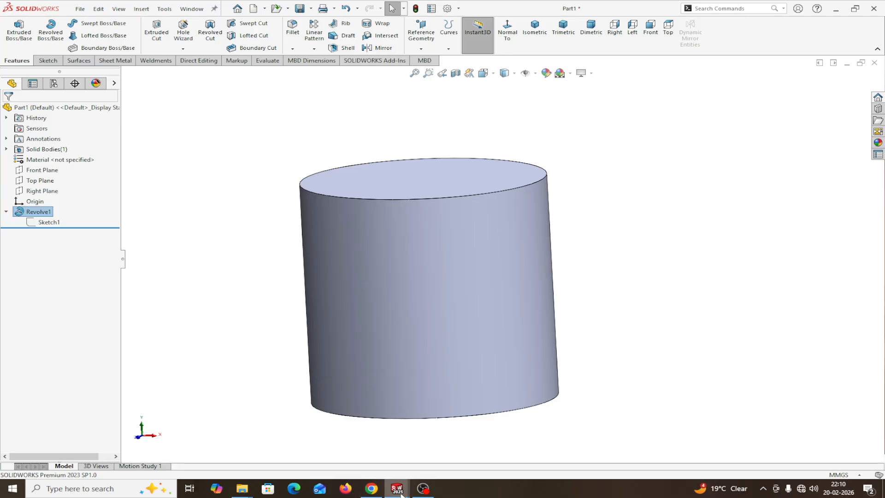
- Switch to the engine cylinder drawing and examine the piston's front, section and Detail B views for the ring groove dimensions
mouse_move(400, 493)
click(340, 442)
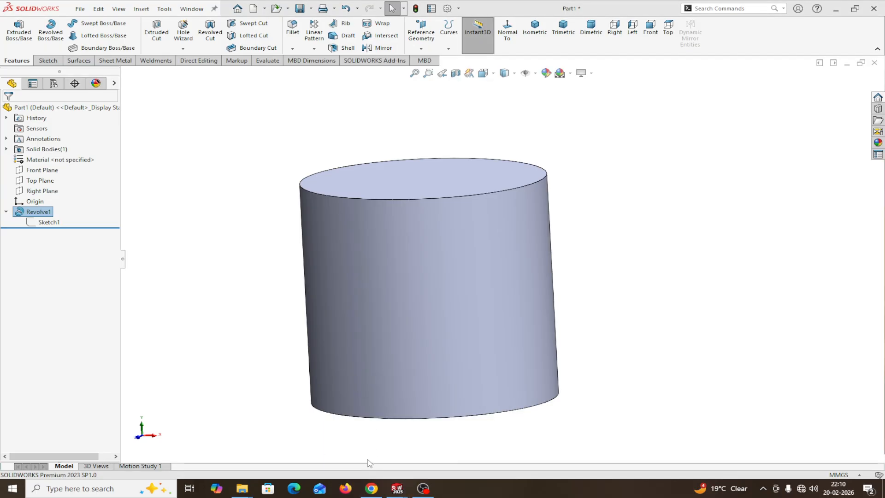
scroll(216, 223, down, 2)
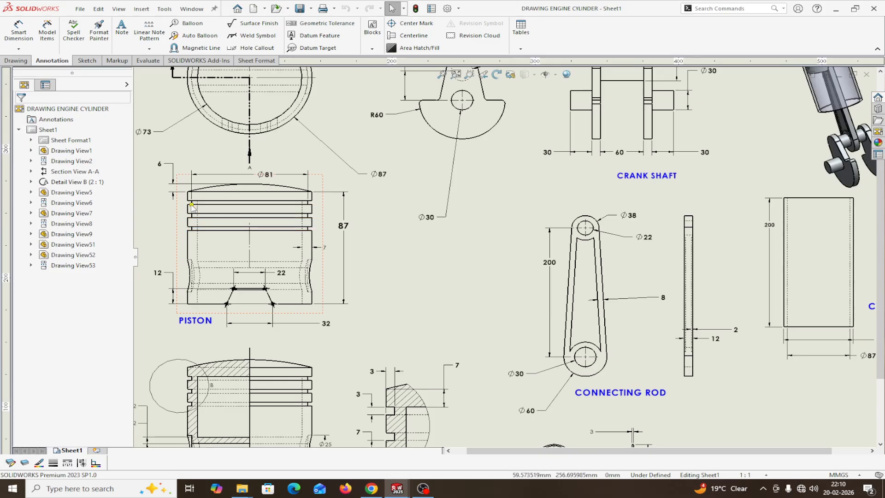
scroll(202, 206, down, 2)
scroll(206, 215, up, 1)
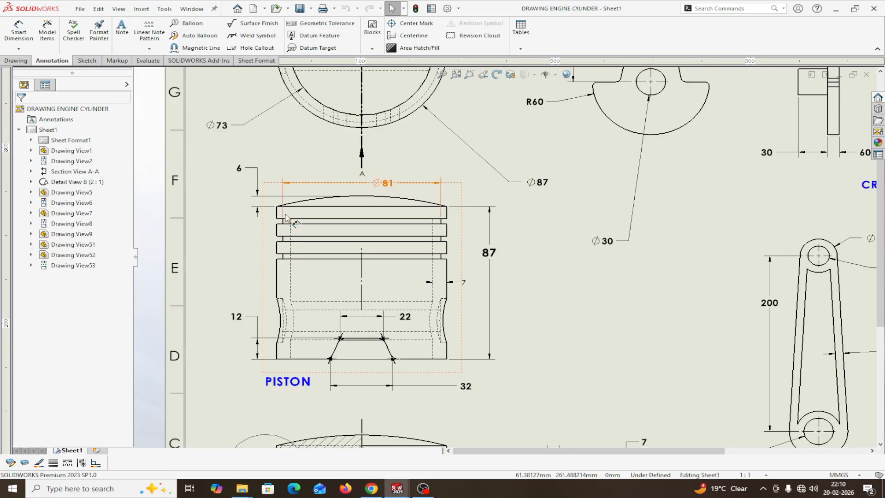
scroll(481, 236, up, 1)
scroll(368, 244, down, 1)
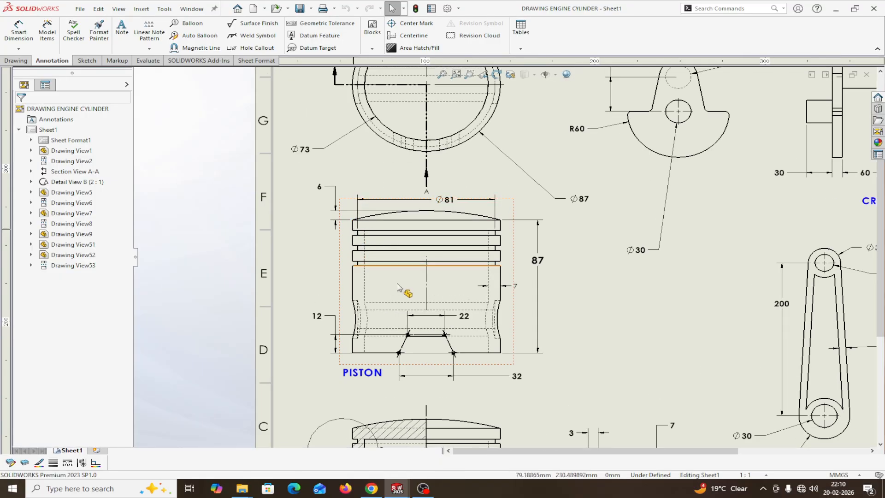
scroll(433, 308, up, 2)
scroll(479, 412, down, 1)
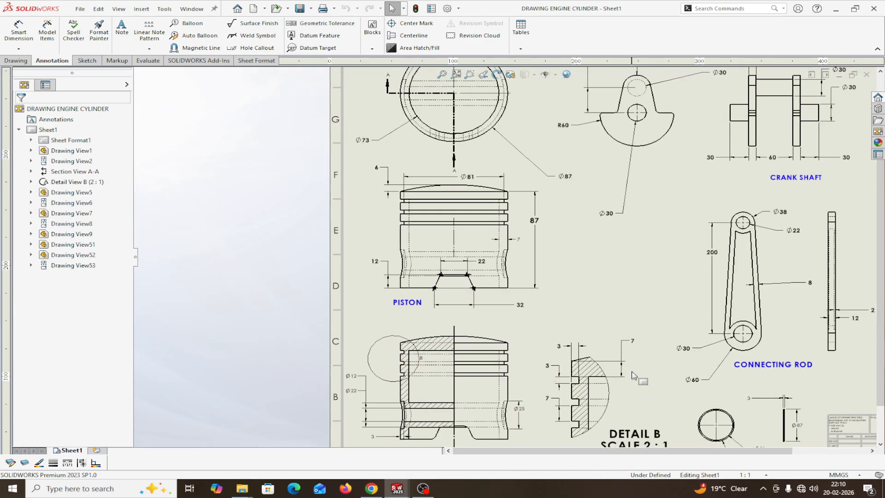
scroll(629, 374, down, 1)
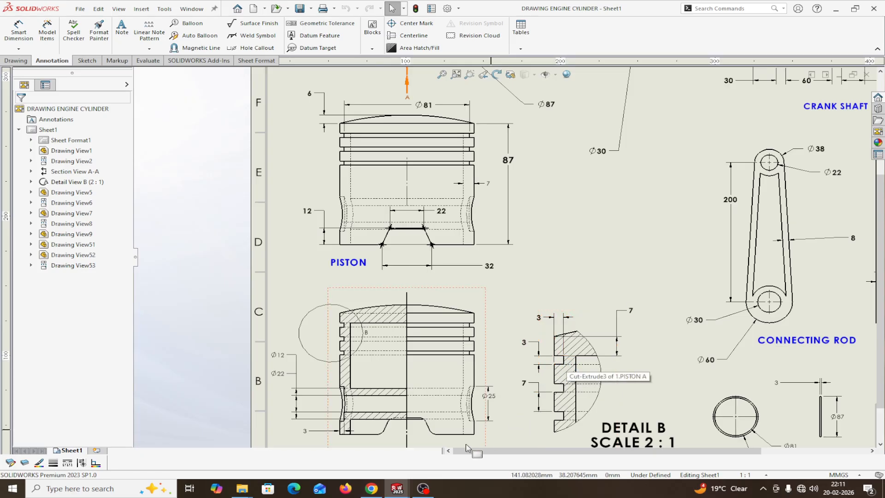
- Return to the part and sketch a circle of about 36 mm radius, centred on the origin, on the piston's flat top face
mouse_move(396, 490)
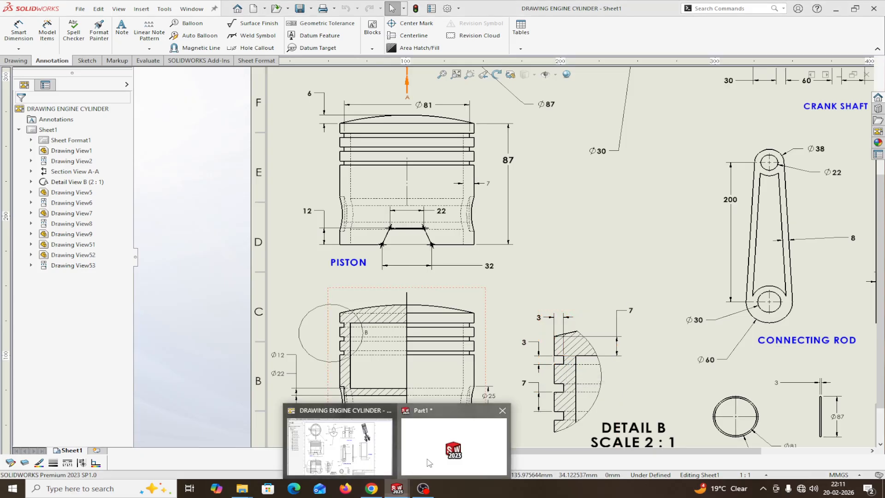
click(450, 438)
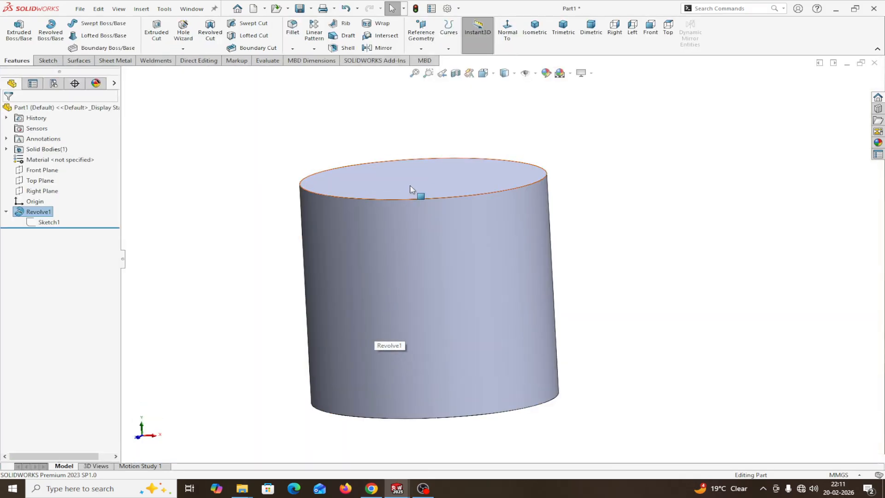
click(411, 187)
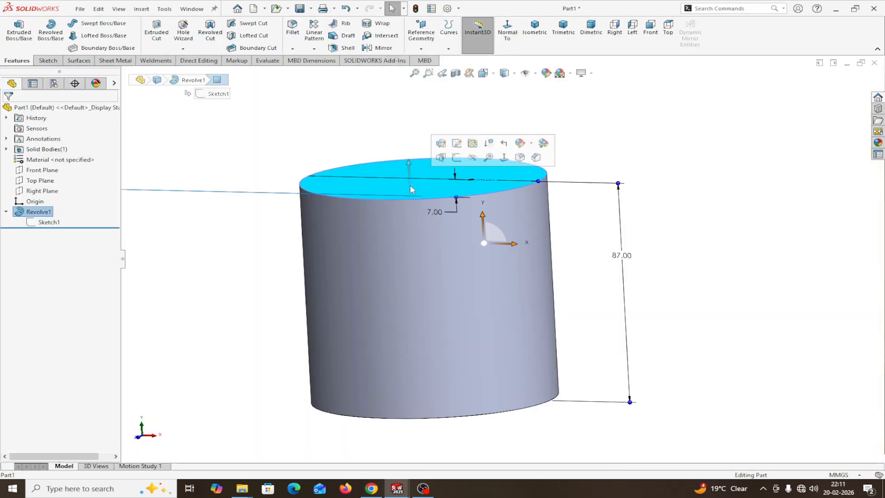
click(455, 159)
click(528, 48)
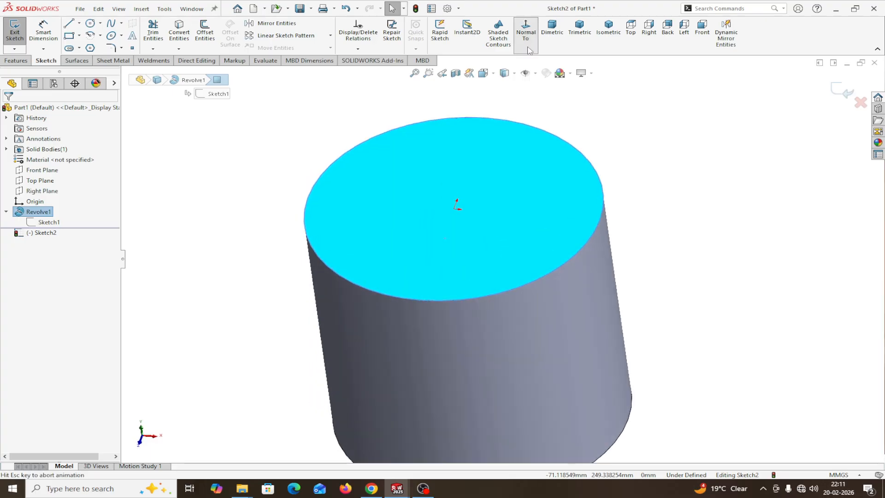
click(91, 24)
click(502, 259)
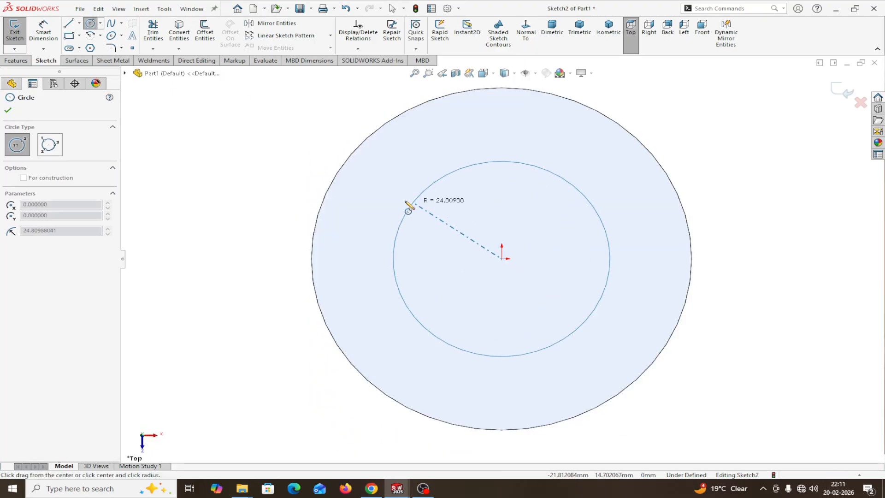
click(361, 199)
right_click(363, 198)
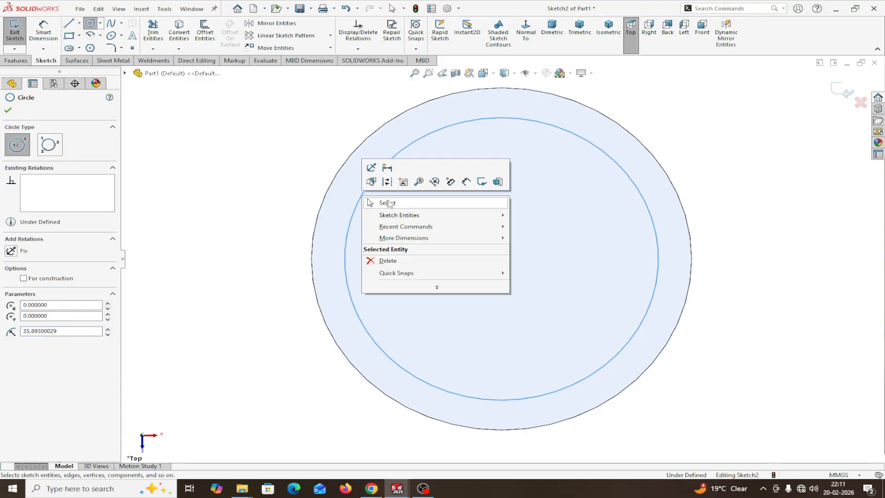
click(389, 203)
- Dimension the gap between the sketched circle and the piston's outer edge as 3 mm
click(43, 28)
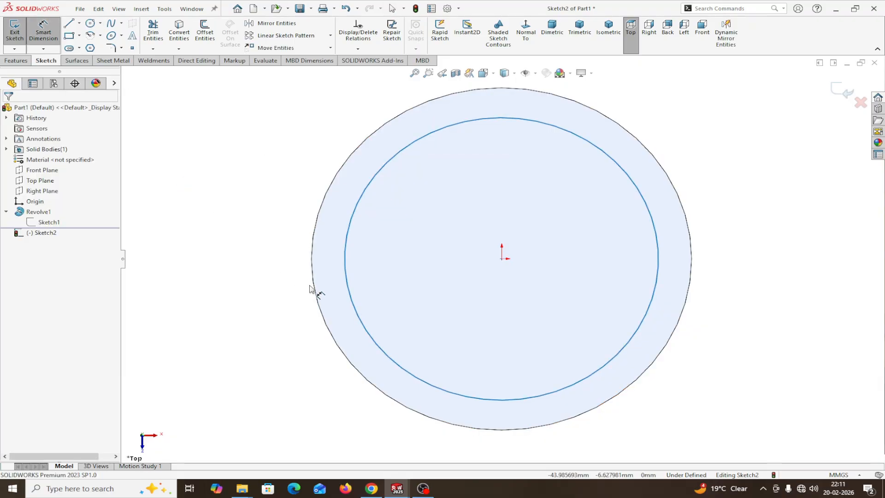
click(313, 261)
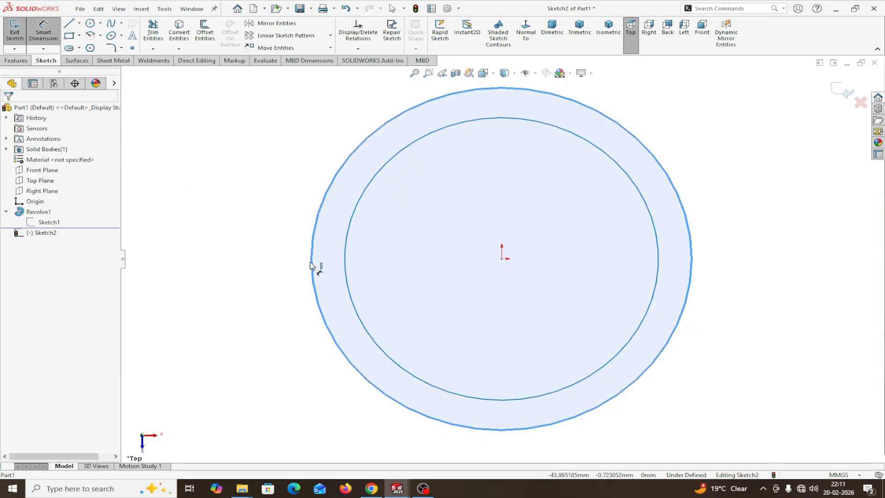
click(348, 268)
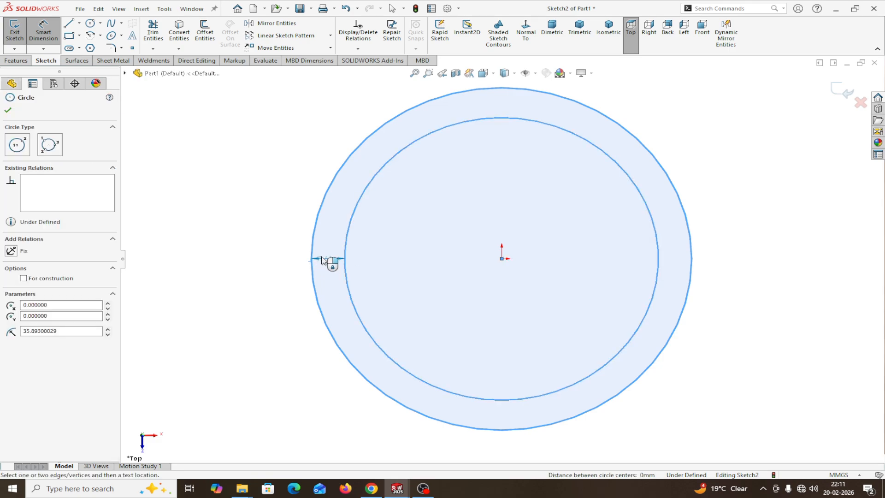
click(280, 253)
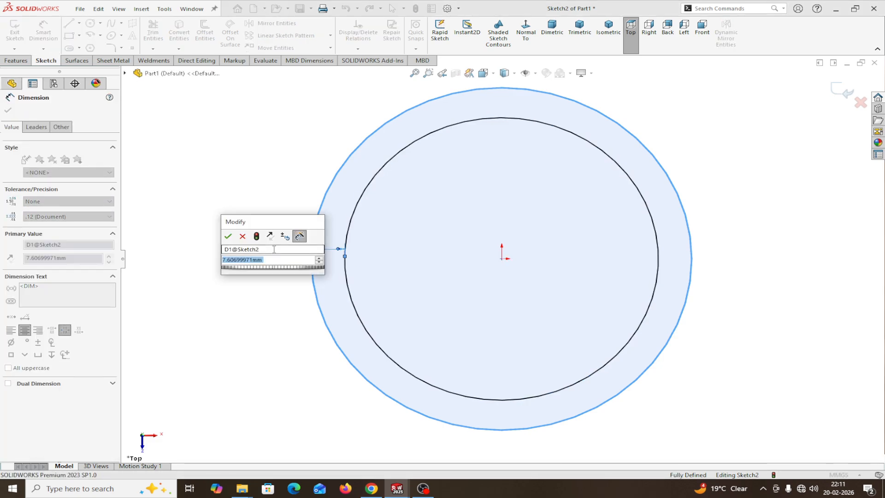
text(3)
click(228, 236)
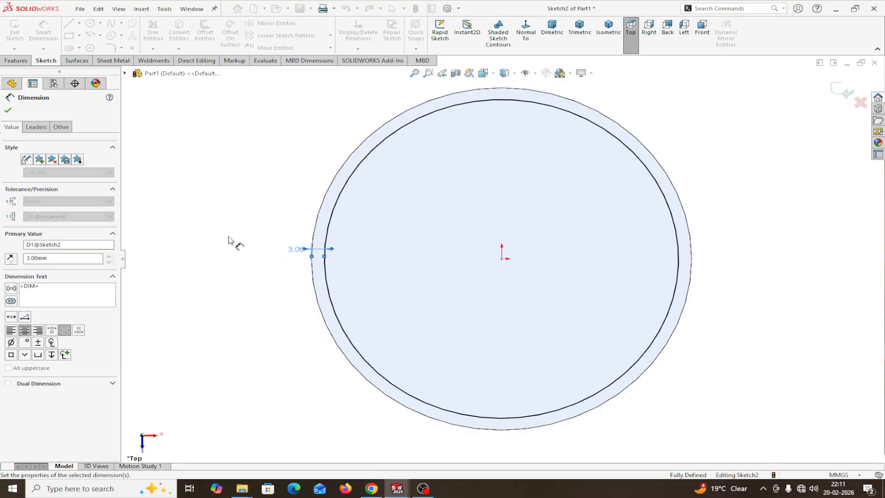
click(11, 112)
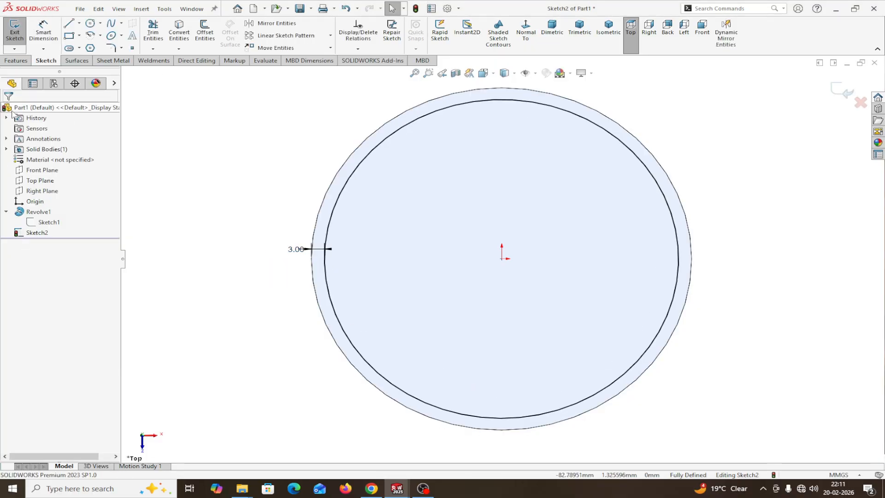
- Start an extruded cut from the circle, offsetting its start 7 mm from the top face and reversing the offset down into the body
click(16, 60)
click(157, 34)
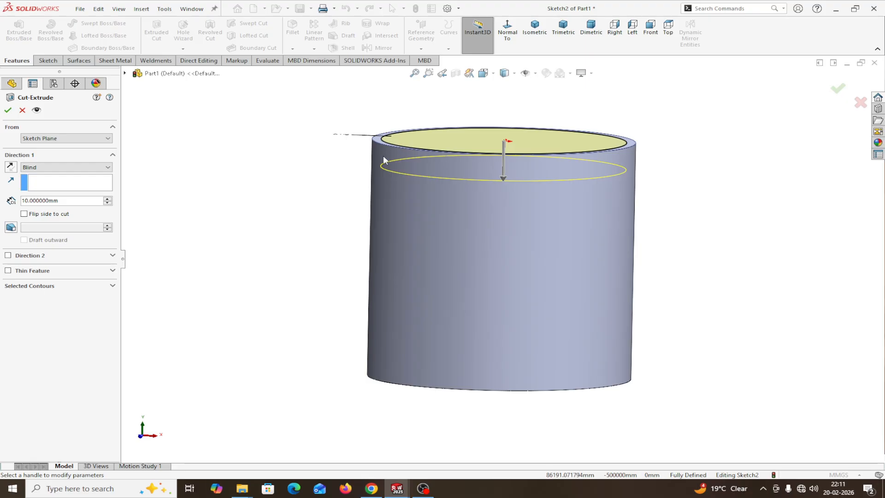
click(61, 140)
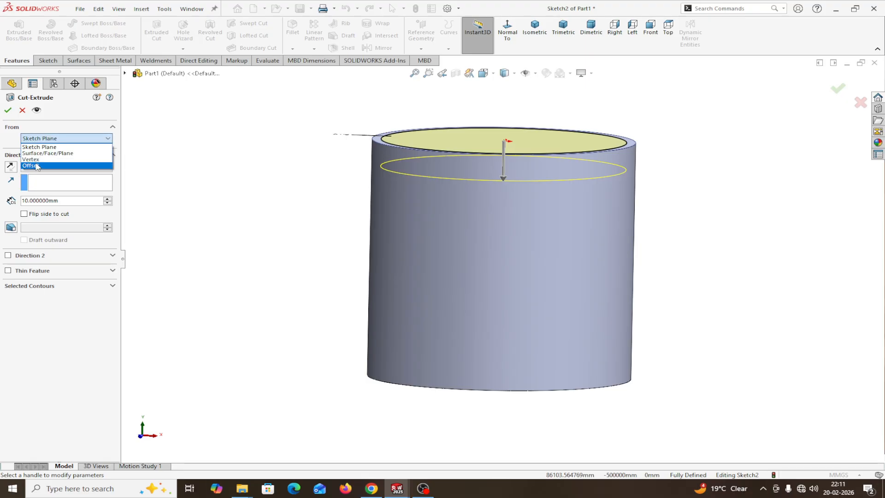
click(37, 166)
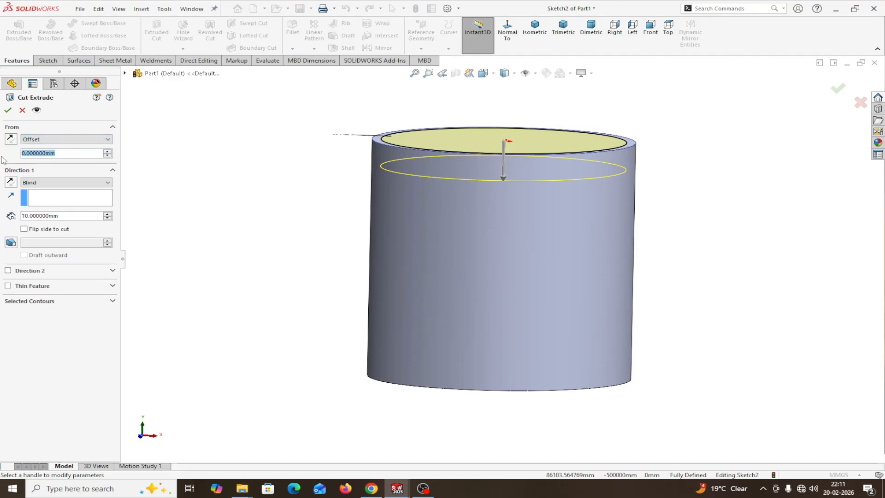
text(7)
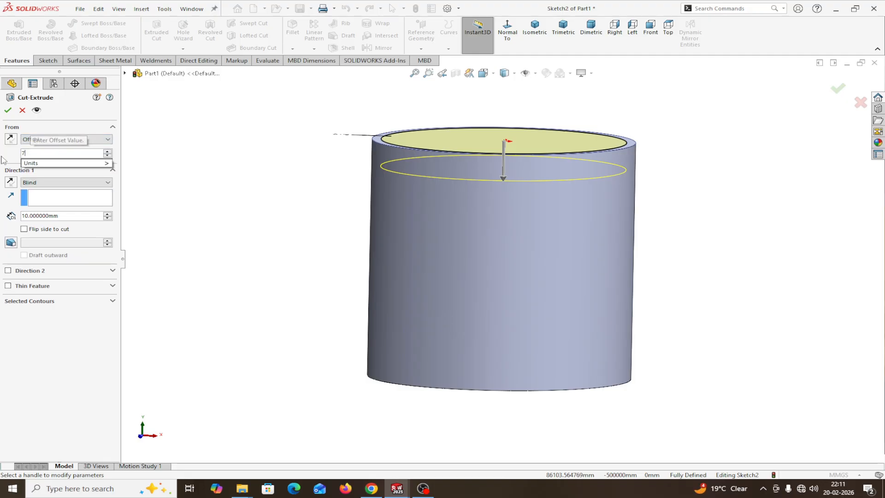
key(Return)
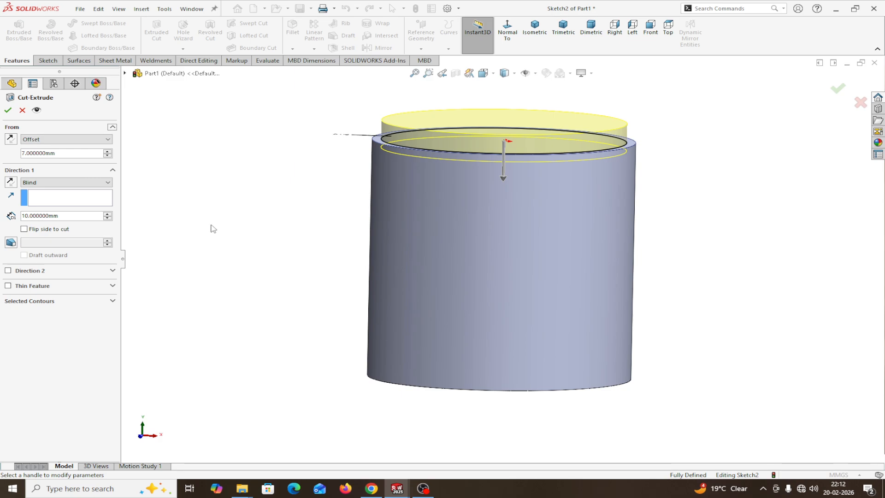
click(11, 139)
middle_drag(198, 198, 198, 178)
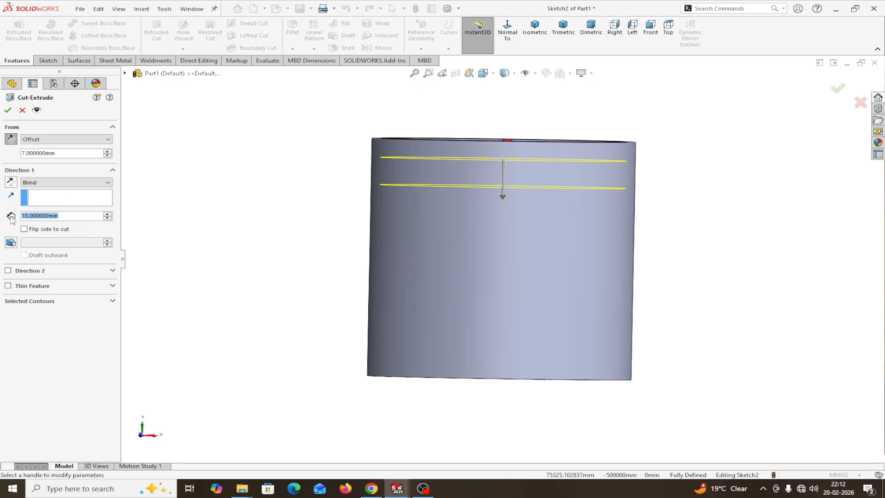
- Set the blind cut depth to 3 mm and flip the side to cut, creating the first ring groove around the piston's outside
text(3)
key(Return)
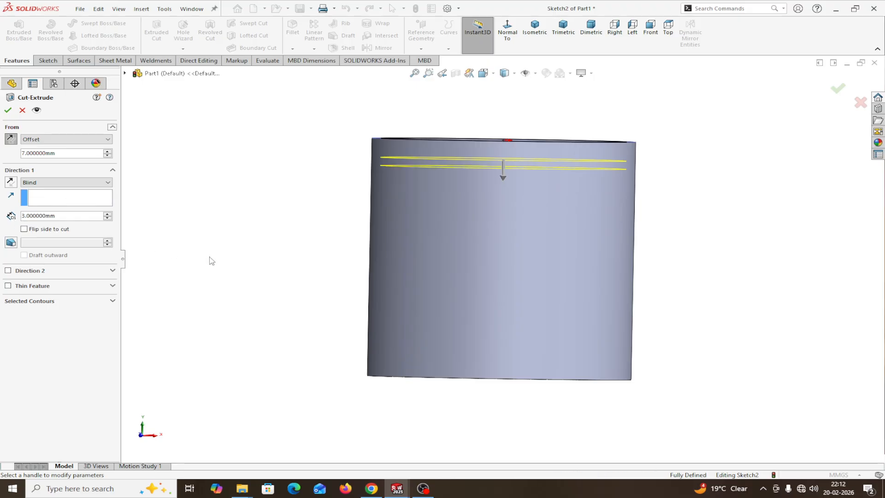
middle_drag(238, 252, 223, 263)
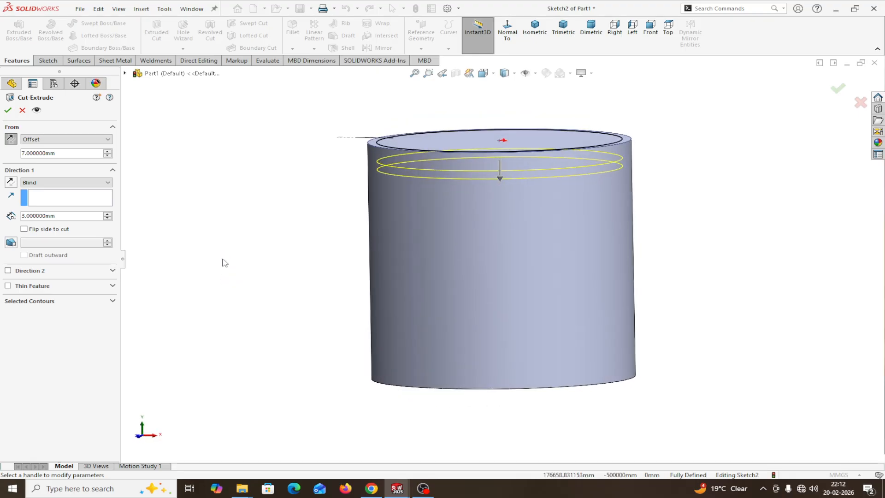
click(24, 229)
middle_drag(292, 231, 229, 267)
middle_drag(659, 81, 678, 118)
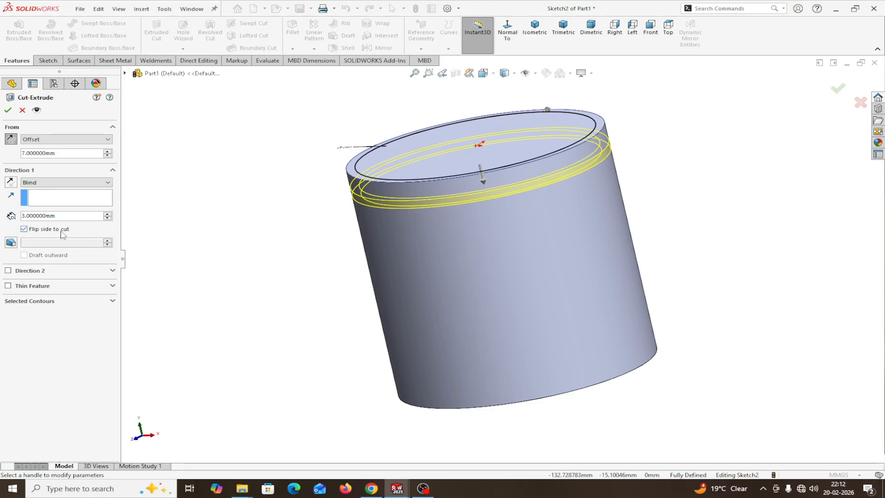
click(8, 110)
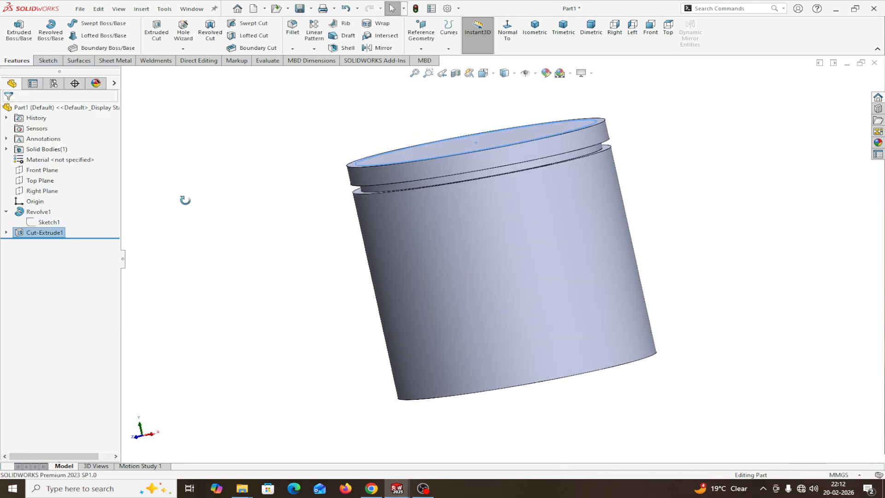
- Apply a section view through the Front Plane with zero offset to inspect the groove's profile in the piston wall
middle_drag(184, 176, 172, 211)
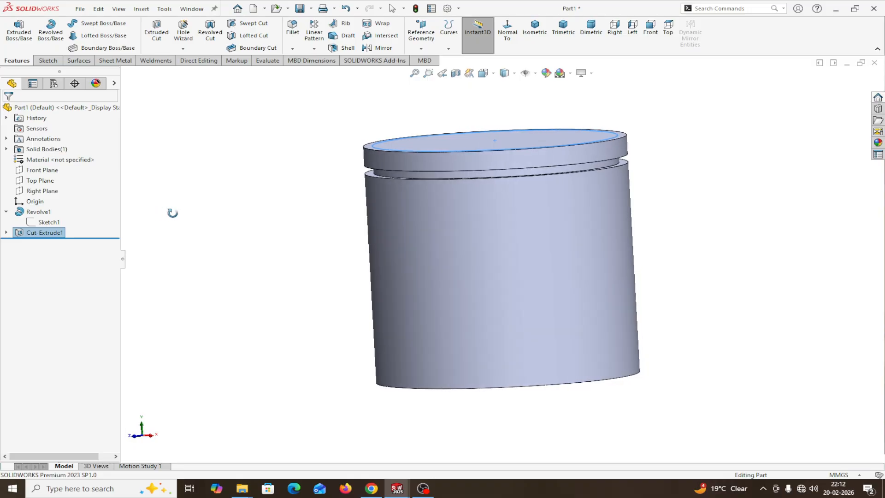
click(455, 73)
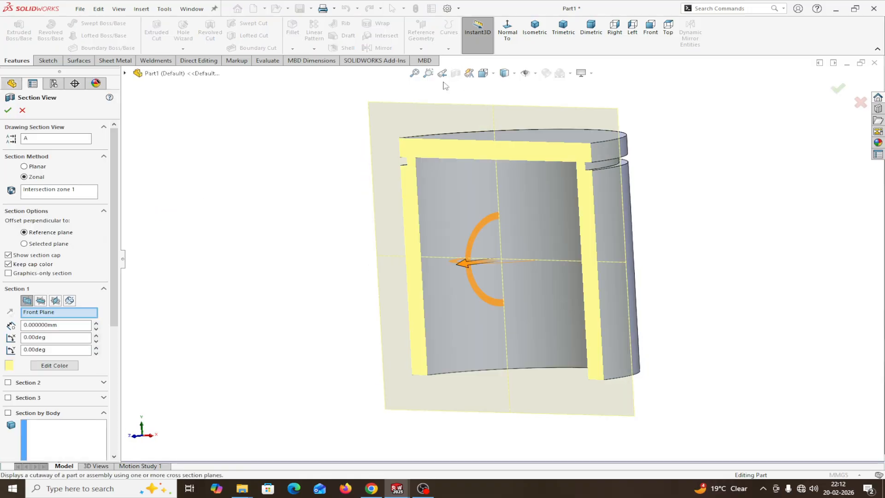
middle_drag(311, 214, 354, 194)
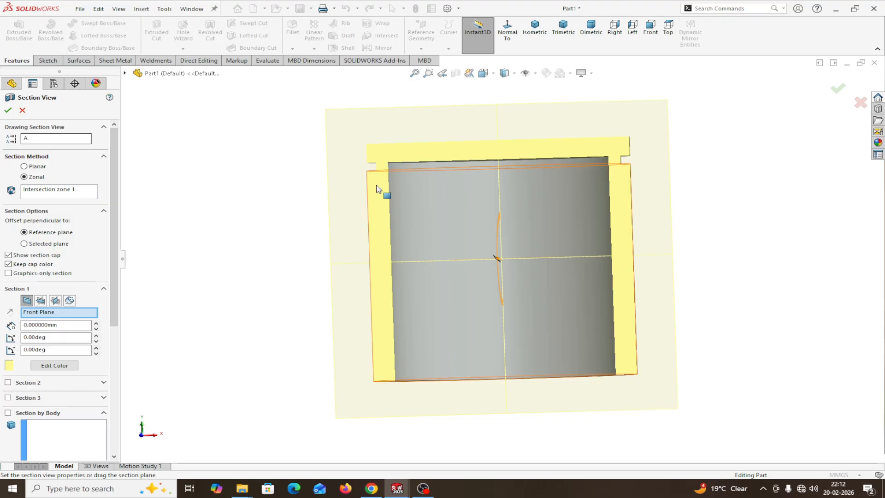
scroll(377, 188, down, 3)
click(8, 110)
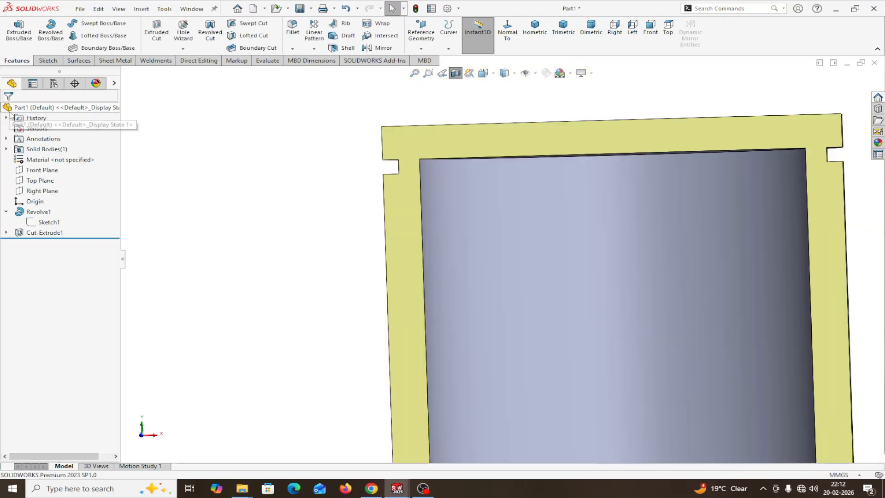
- Turn off the section view so the whole grooved piston is shown
click(456, 73)
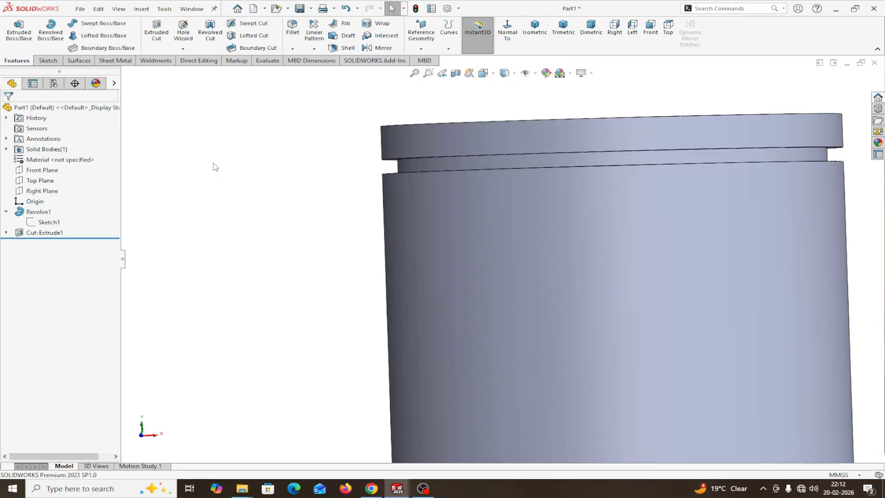
key(f)
middle_drag(294, 217, 319, 211)
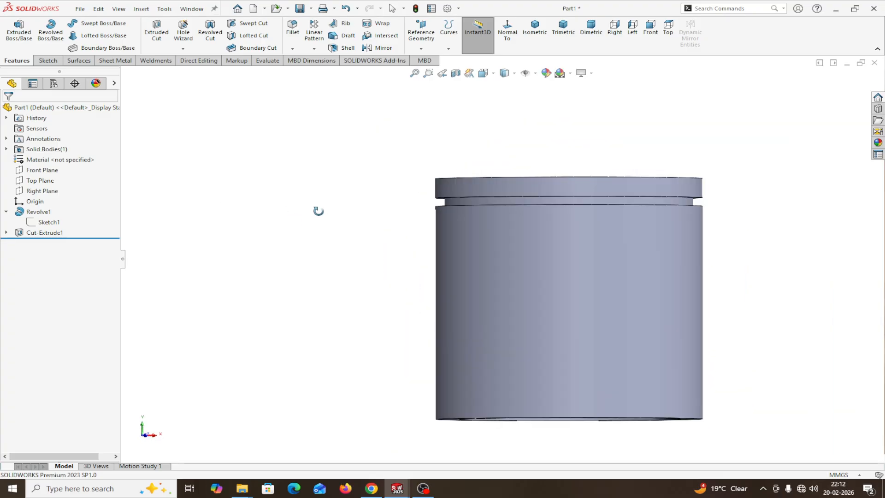
- Start a linear pattern, show the temporary axes, and use the piston's central axis as the first direction
click(314, 48)
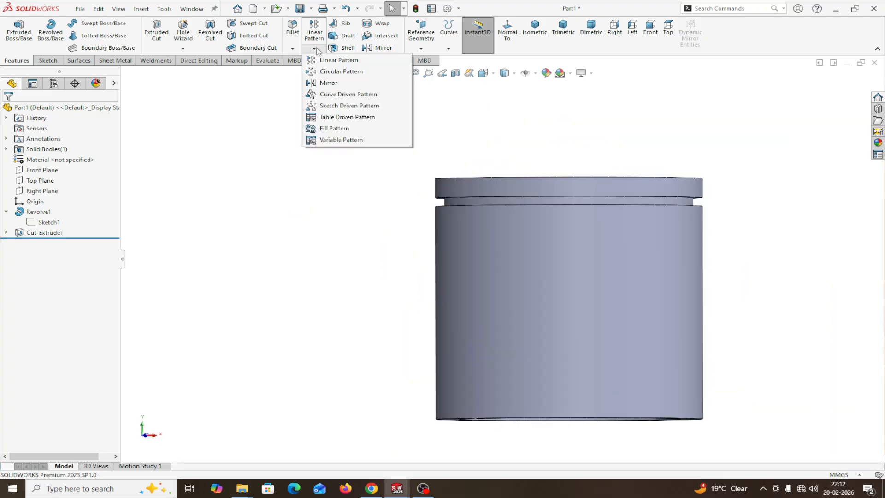
click(318, 61)
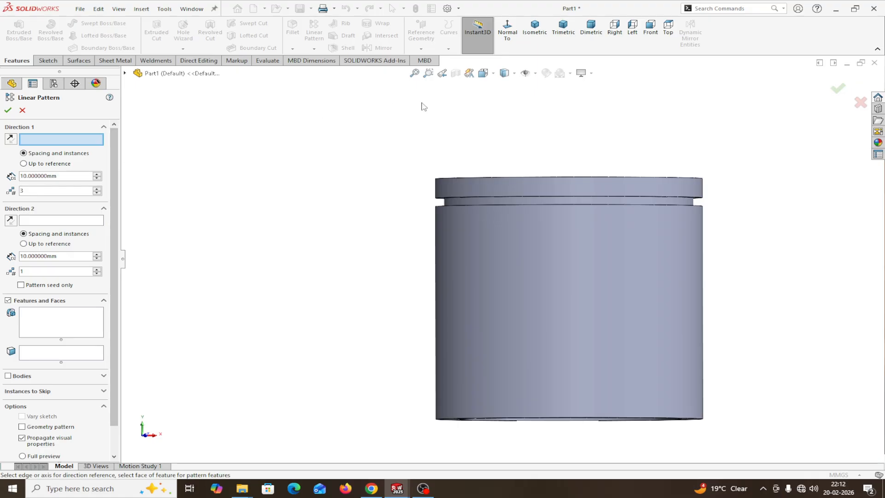
click(526, 73)
click(541, 100)
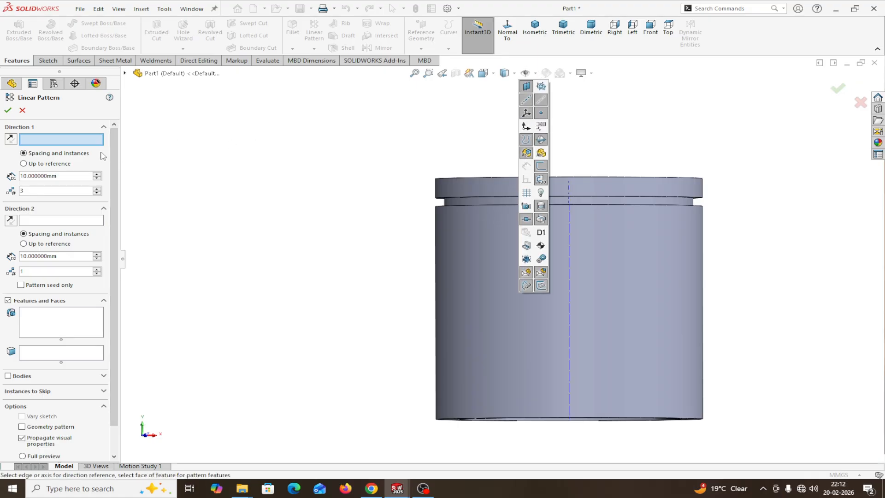
click(61, 139)
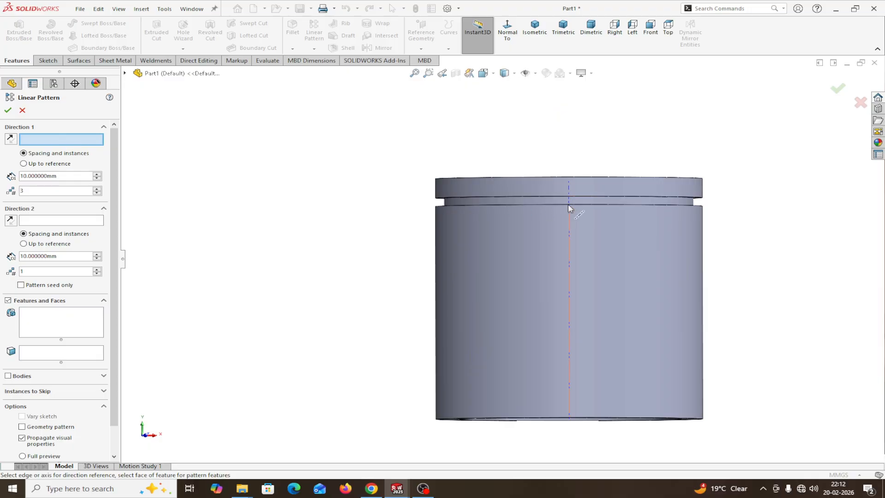
click(570, 191)
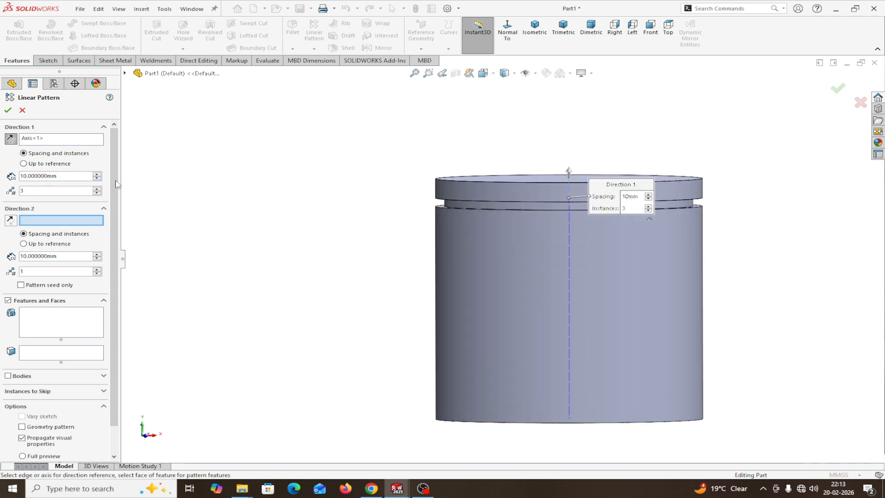
- Set the pattern spacing to 7+3 mm along the piston axis
double_click(53, 176)
text(7)
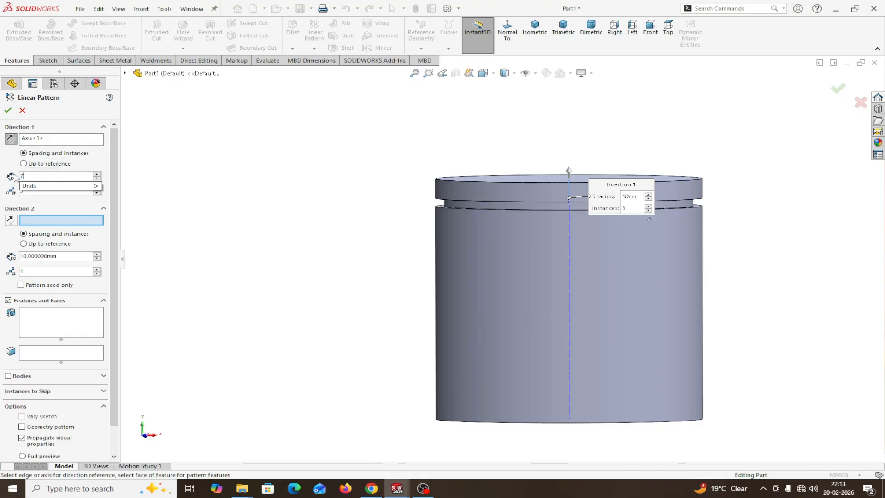
text(+3)
mouse_move(94, 185)
key(Return)
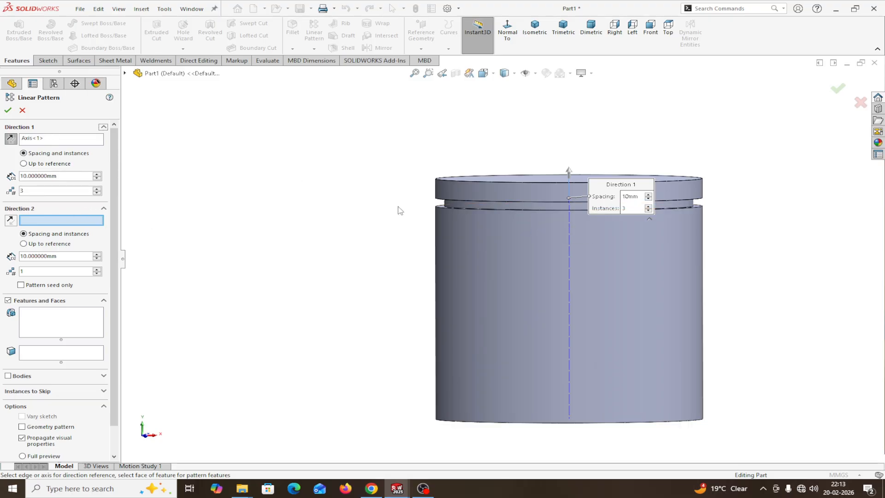
- Pattern the ring groove cut as 3 instances, with the direction running down the piston
click(39, 326)
click(125, 73)
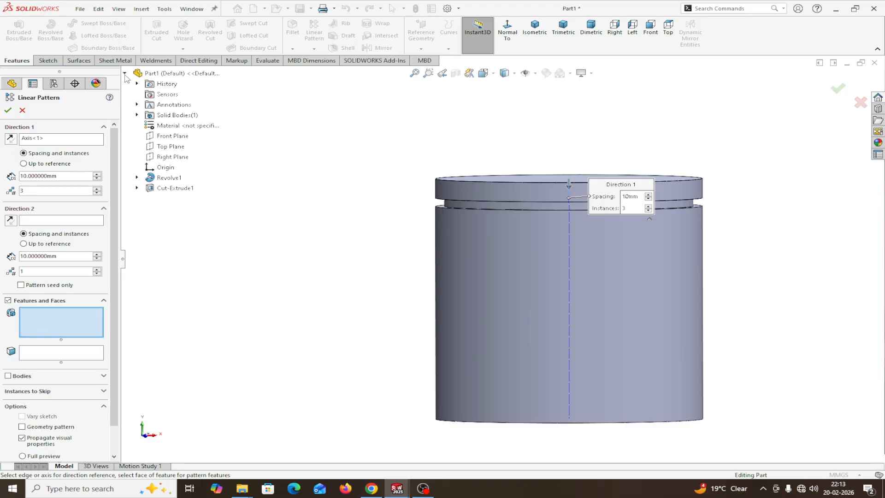
click(171, 188)
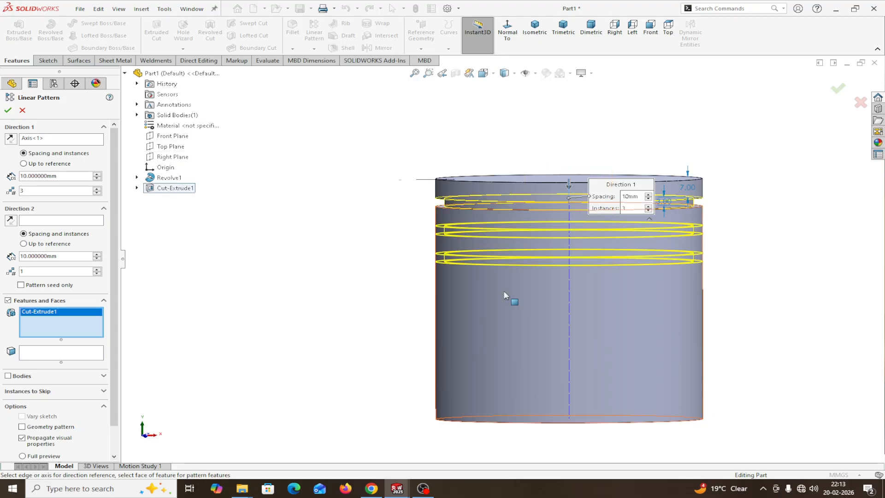
scroll(464, 216, down, 3)
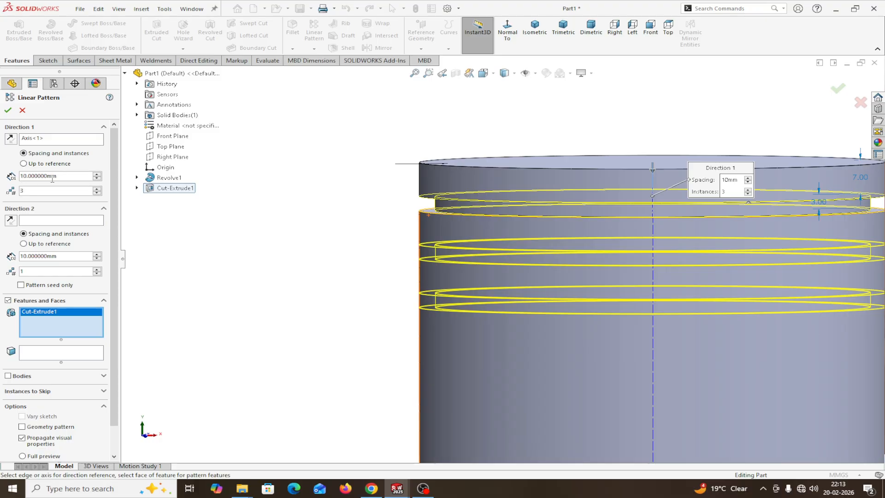
click(8, 110)
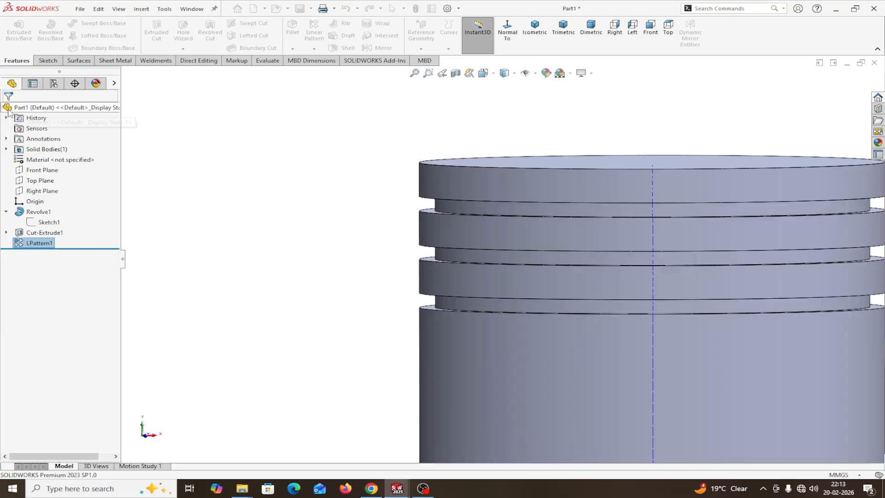
- Hide the temporary axes on the piston model
scroll(253, 253, up, 5)
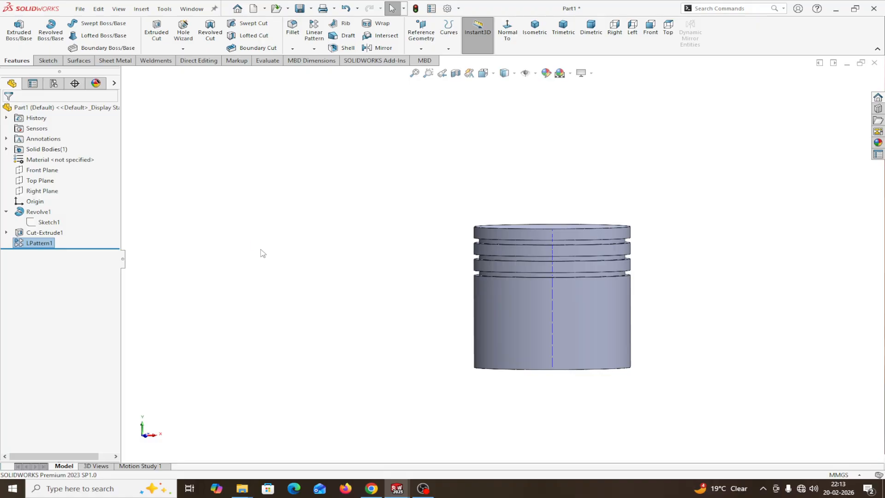
middle_drag(258, 251, 251, 237)
click(536, 74)
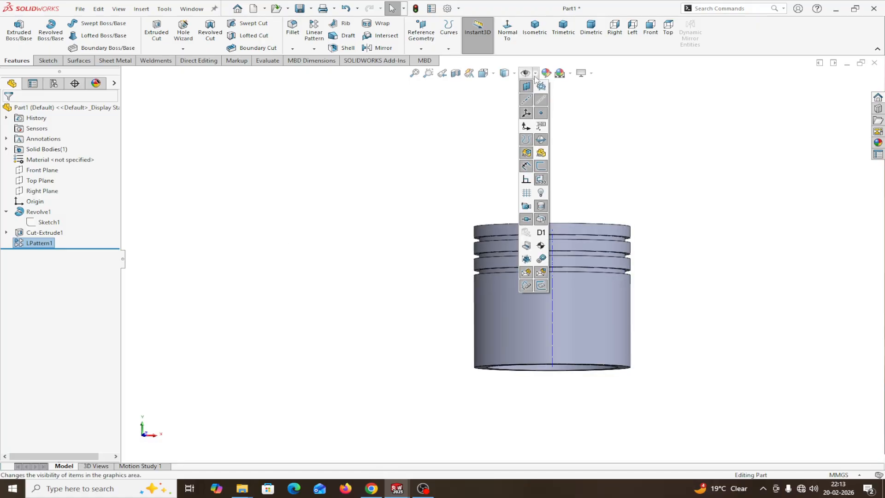
middle_drag(674, 265, 651, 265)
scroll(672, 258, up, 2)
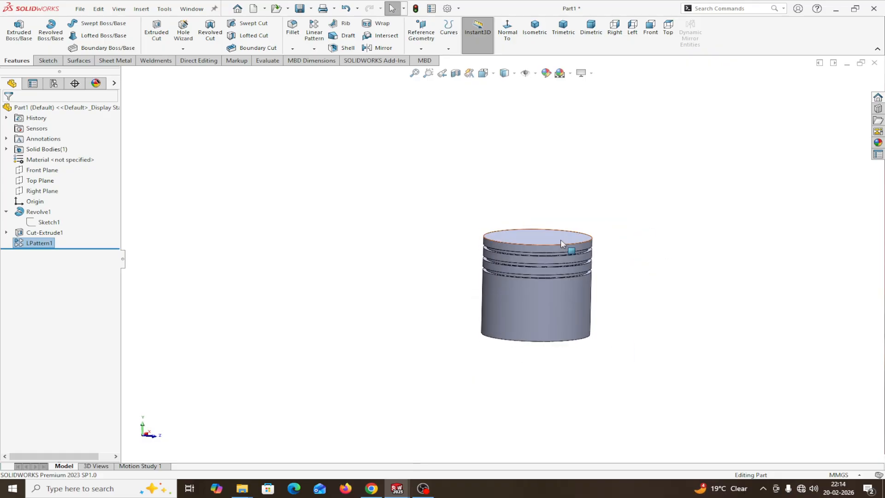
middle_drag(655, 306, 656, 286)
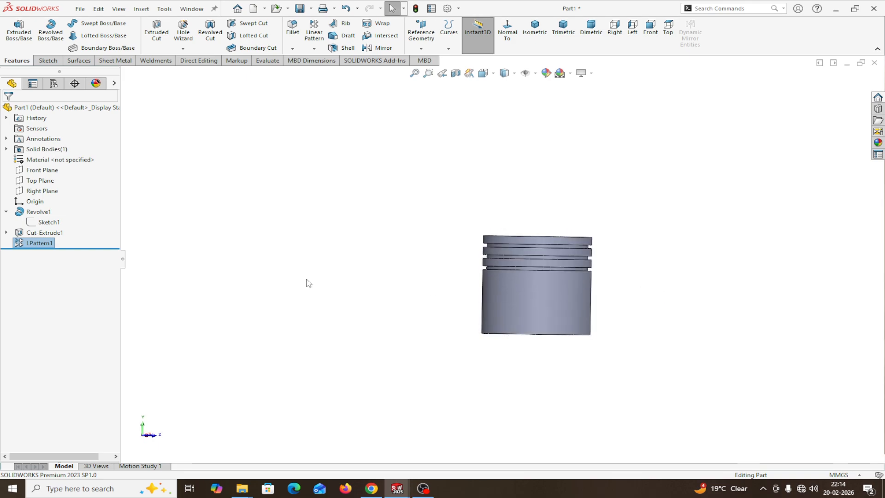
- Switch to the engine cylinder drawing and examine the piston's front view, Section A-A and Detail B for the remaining features' dimensions
mouse_move(395, 491)
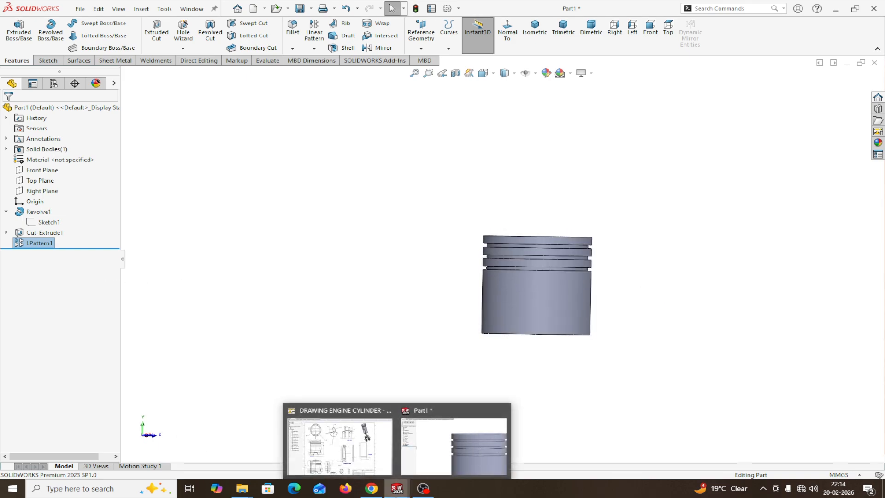
click(352, 454)
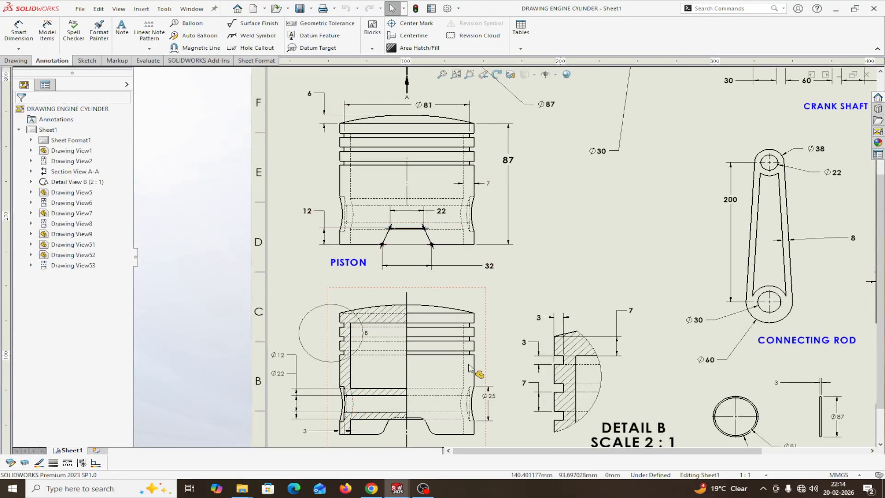
scroll(475, 371, up, 2)
scroll(477, 371, down, 2)
scroll(502, 354, down, 2)
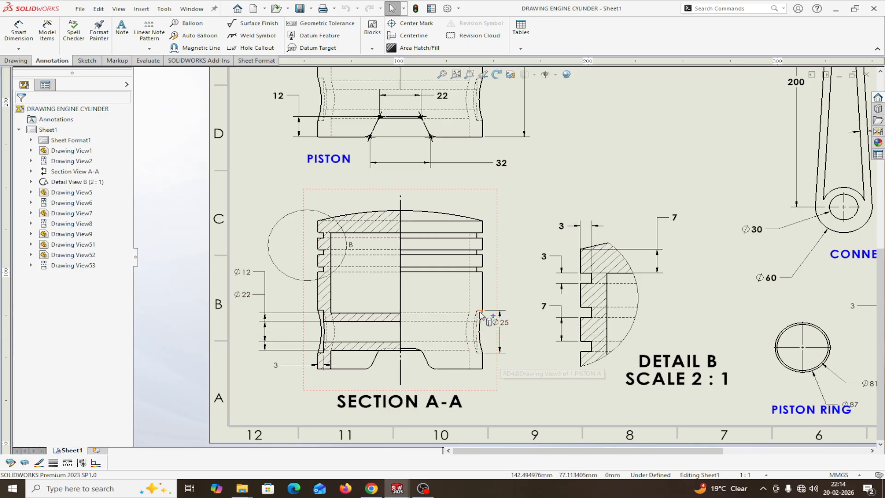
scroll(687, 357, up, 4)
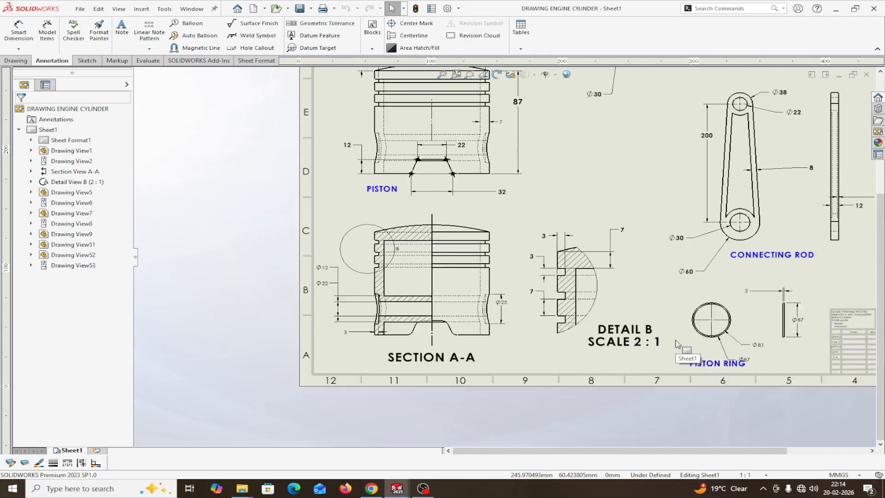
scroll(472, 218, down, 4)
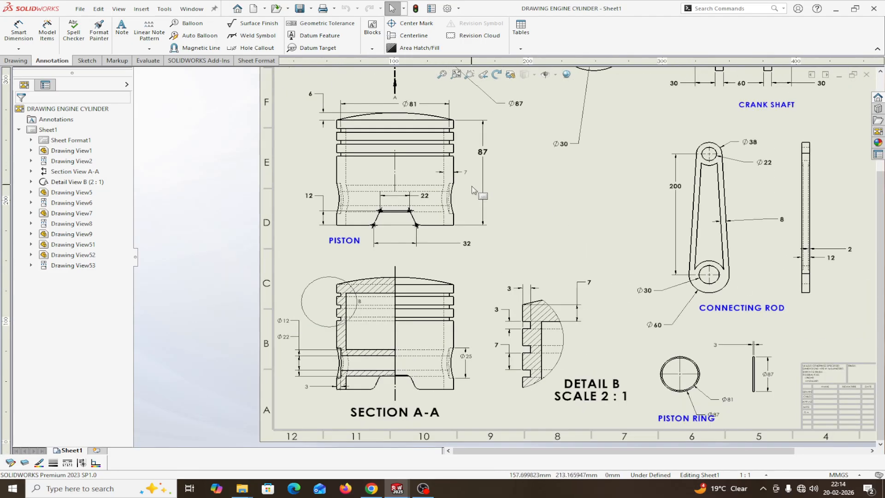
scroll(472, 219, down, 1)
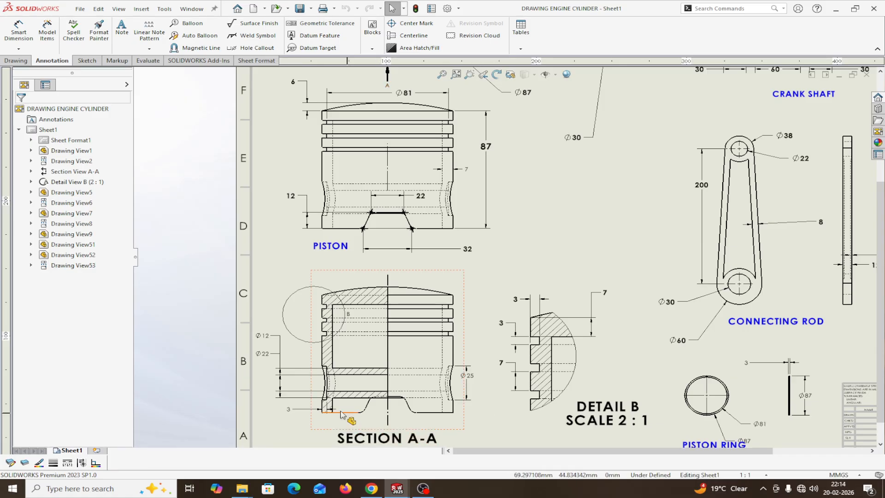
scroll(345, 414, down, 1)
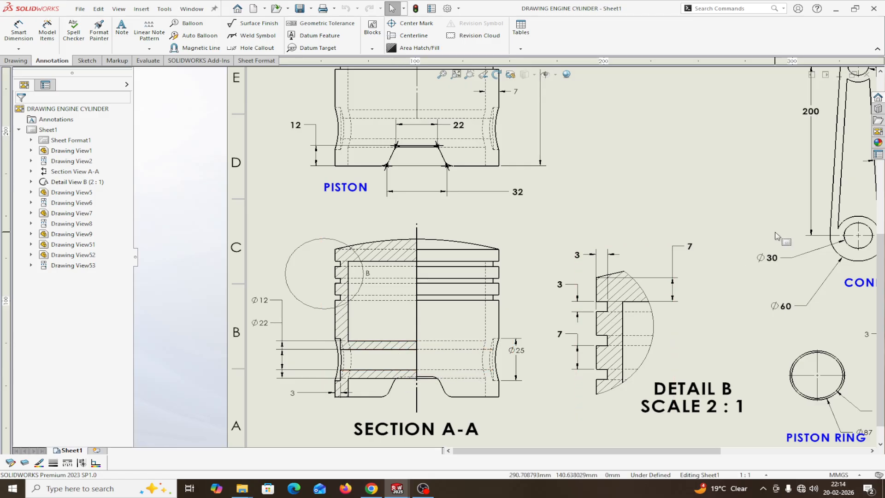
scroll(779, 237, up, 3)
scroll(740, 178, down, 2)
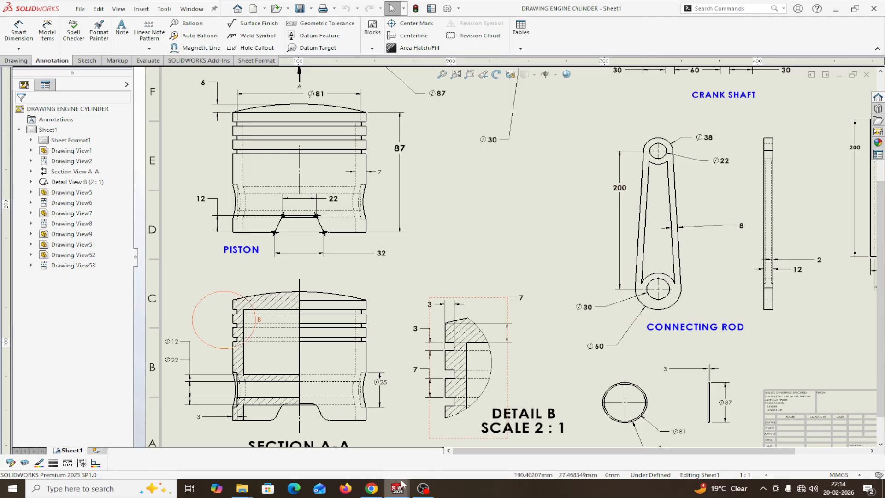
- Return to the piston part and start a new sketch on the Front Plane, viewed normal to it
mouse_move(401, 487)
click(416, 456)
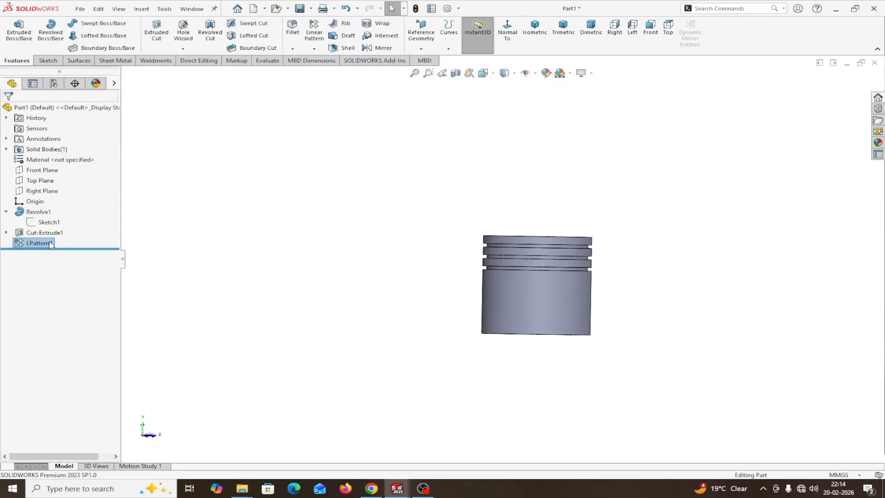
click(34, 171)
click(40, 154)
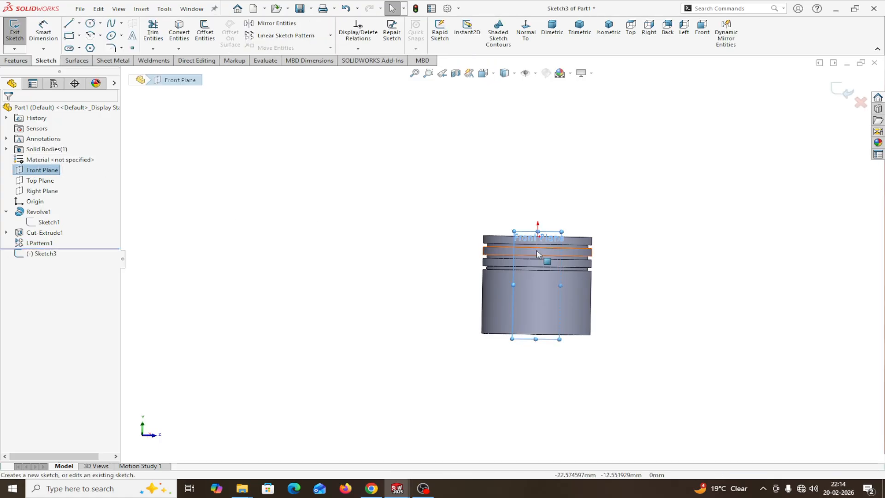
middle_drag(663, 300, 662, 274)
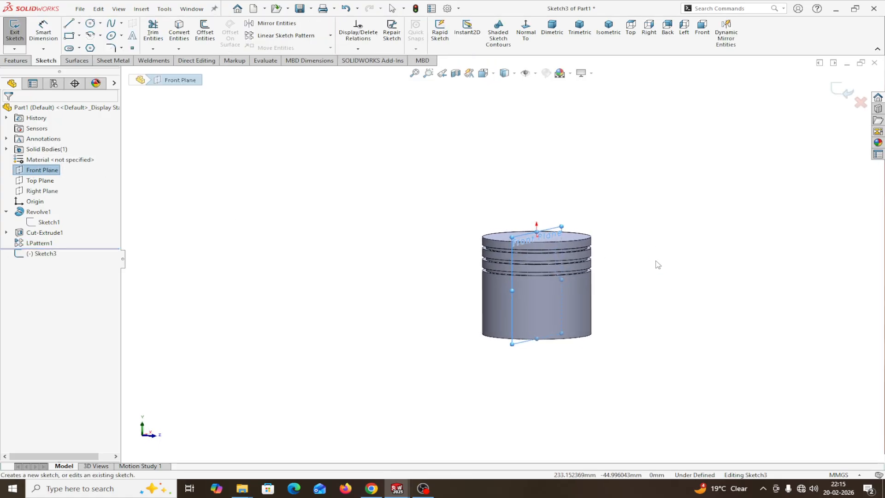
click(532, 36)
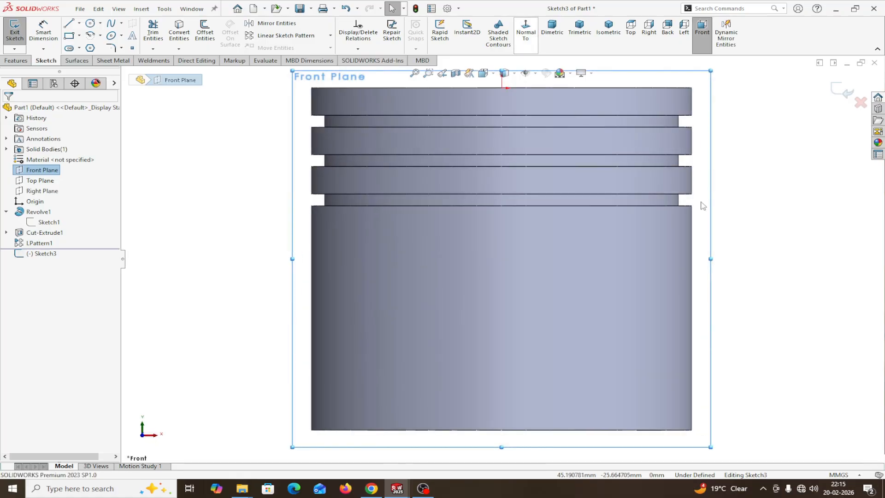
- Draw a vertical centerline from the middle of the piston's bottom edge up to the origin
click(80, 23)
click(83, 45)
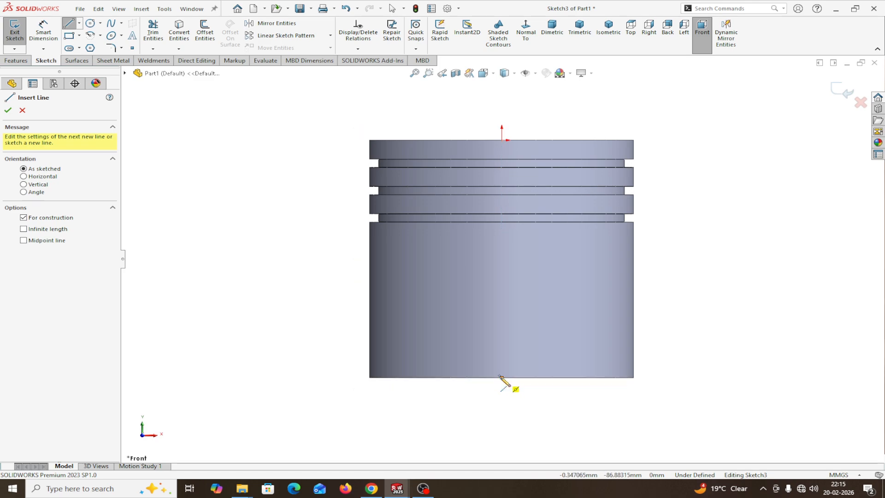
click(502, 377)
click(502, 140)
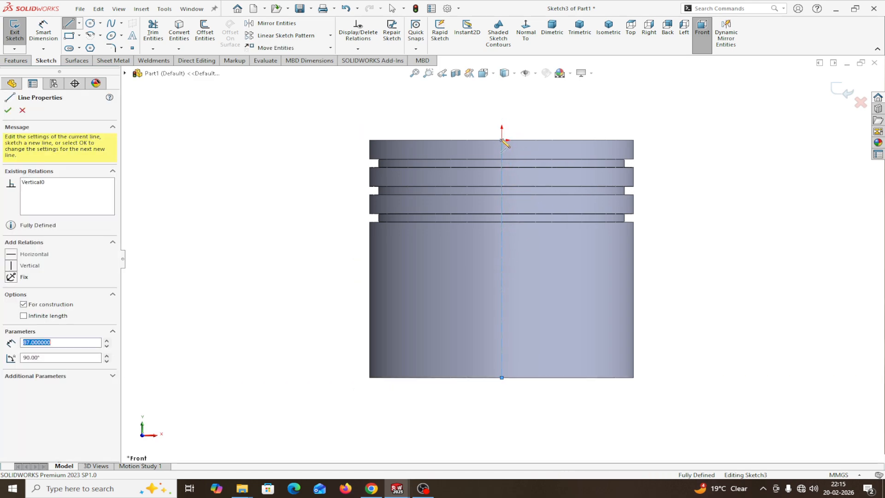
right_click(502, 139)
click(530, 147)
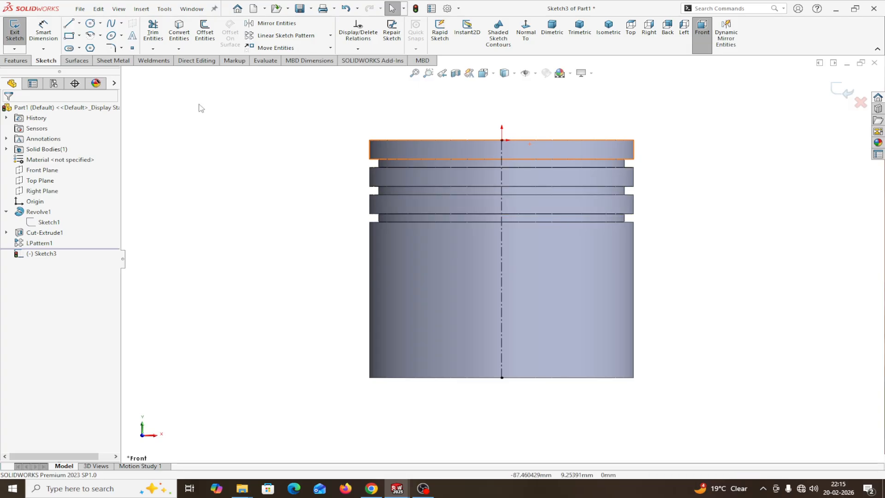
- Sketch a closed trapezoid on the piston's bottom edge across the centerline, about 10 mm tall and 30 mm wide at its base
click(69, 24)
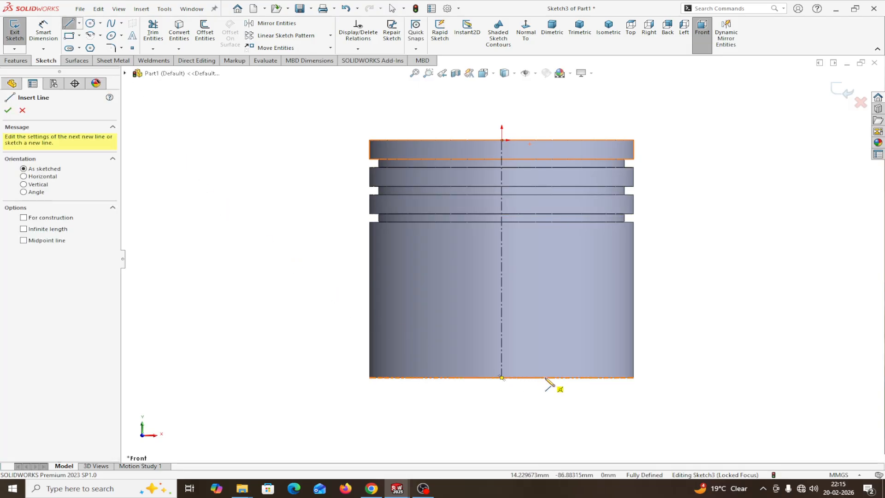
click(502, 377)
click(456, 377)
click(466, 350)
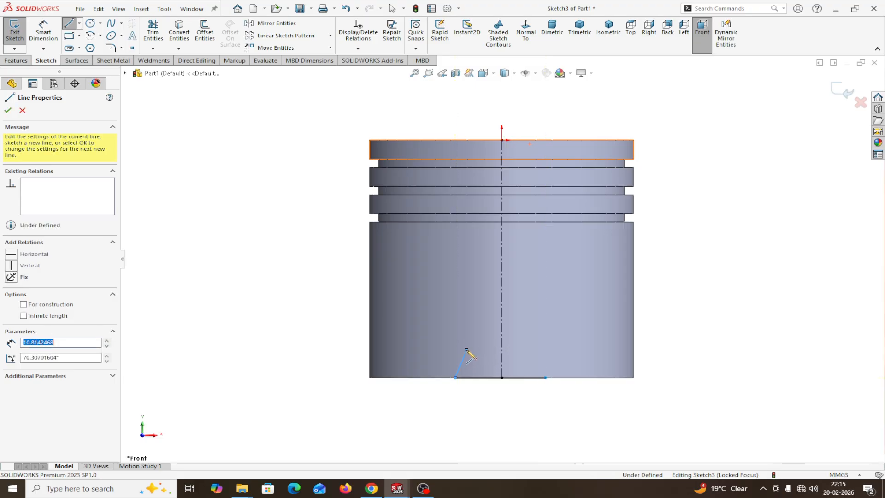
click(528, 349)
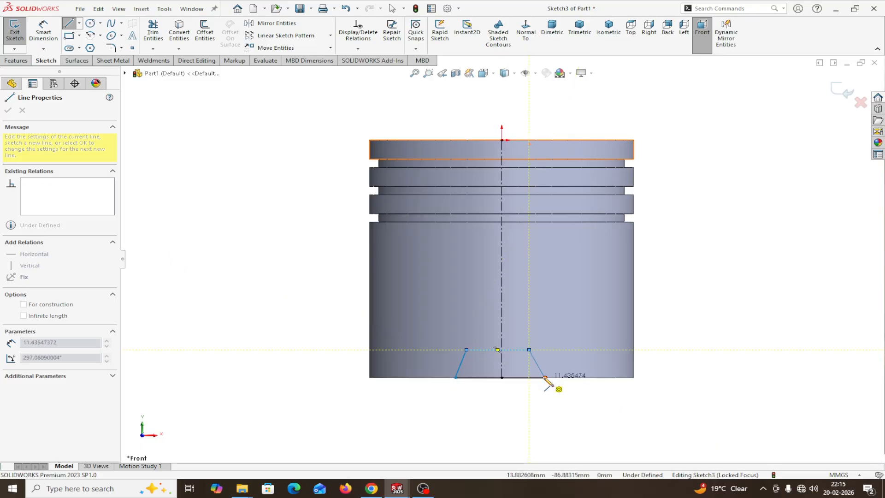
click(546, 377)
right_click(546, 379)
click(568, 384)
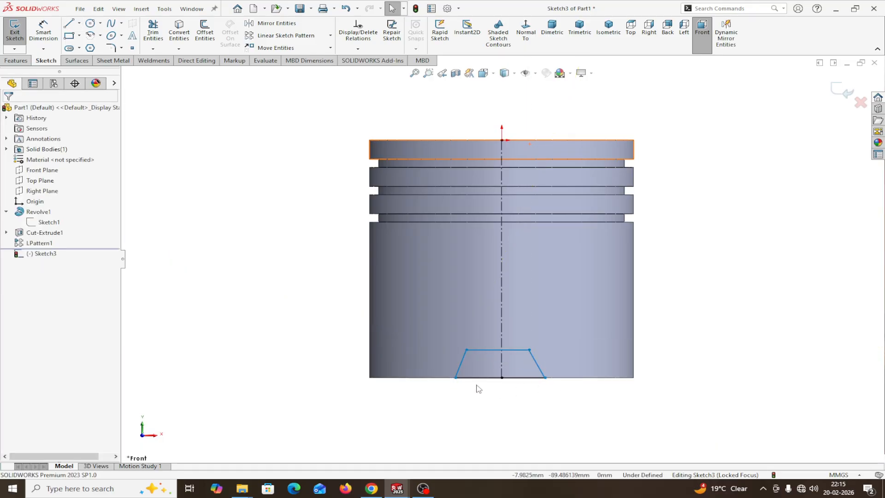
- Make the trapezoid's two slanted sides symmetric about the vertical centerline
click(460, 370)
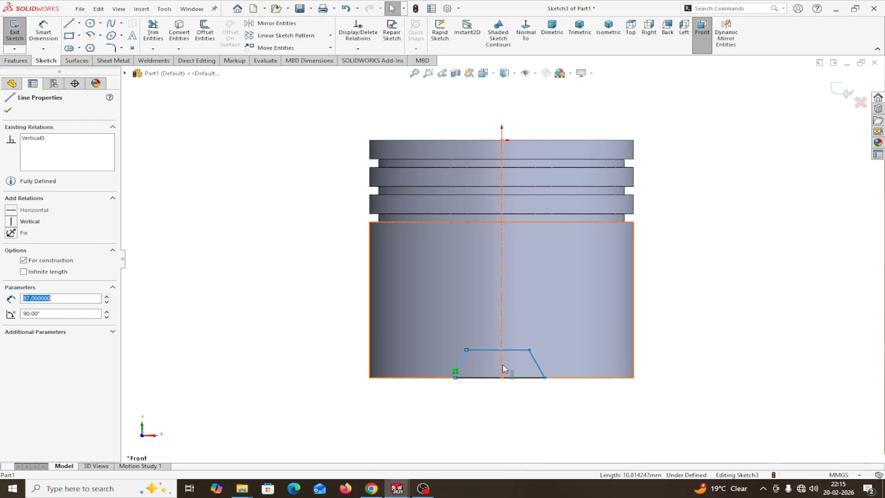
ctrl+click(536, 364)
ctrl+click(536, 365)
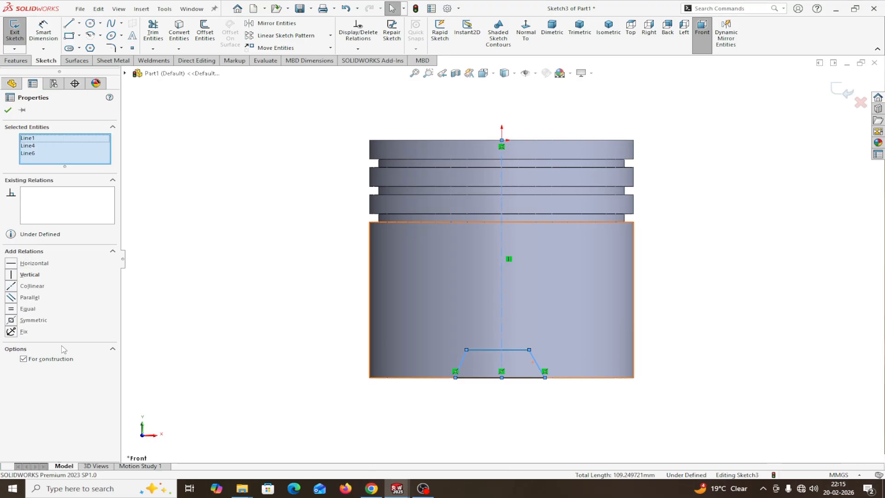
click(16, 321)
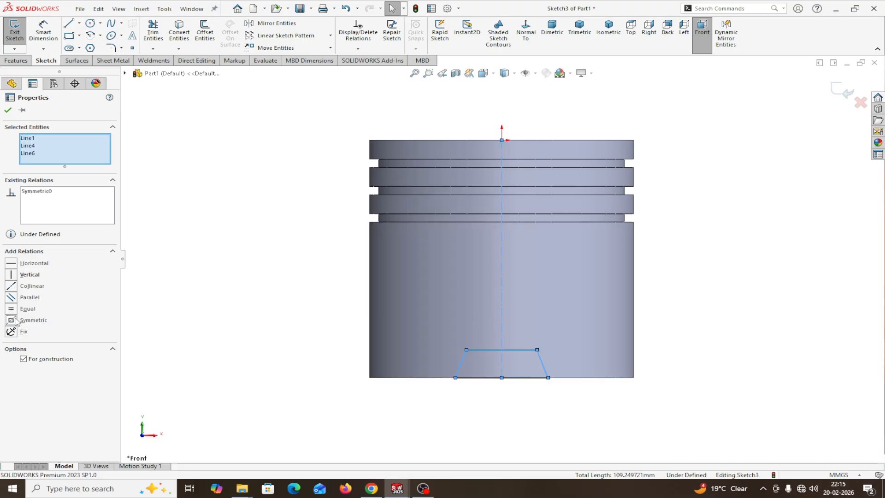
click(7, 110)
- Dimension the trapezoid's height between its base and upper line as 12 mm
click(44, 30)
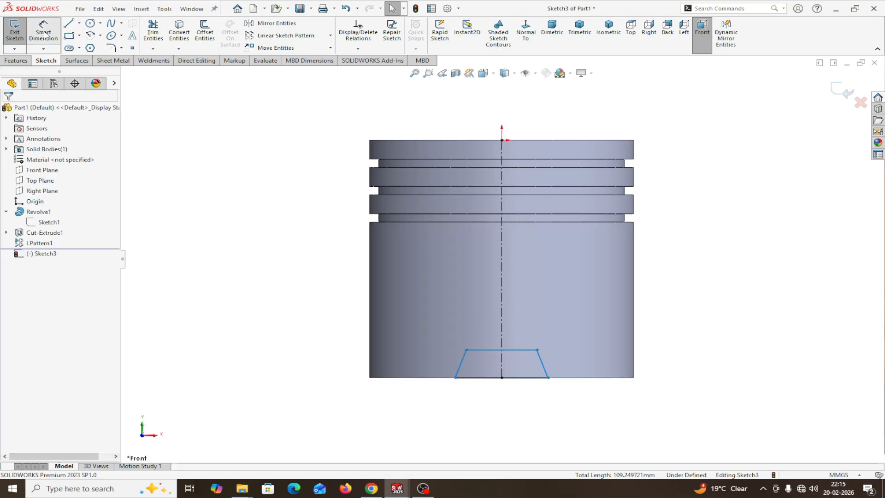
click(486, 378)
click(492, 350)
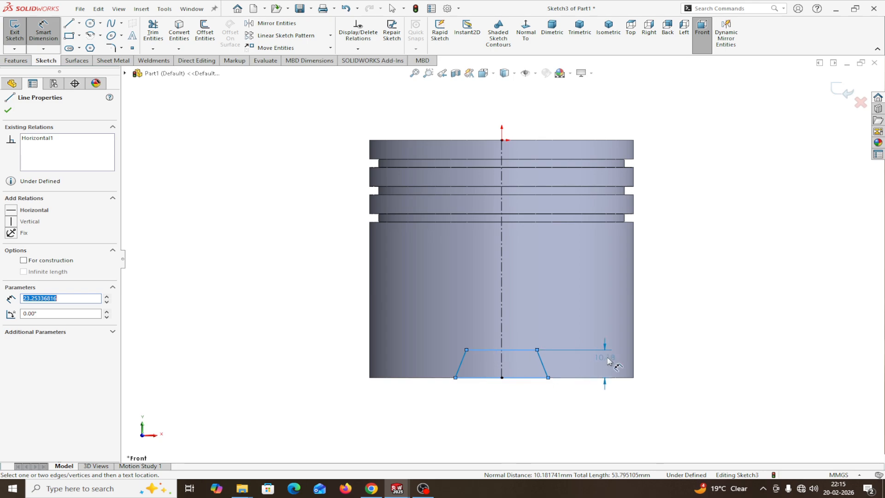
click(677, 367)
text(12)
click(631, 351)
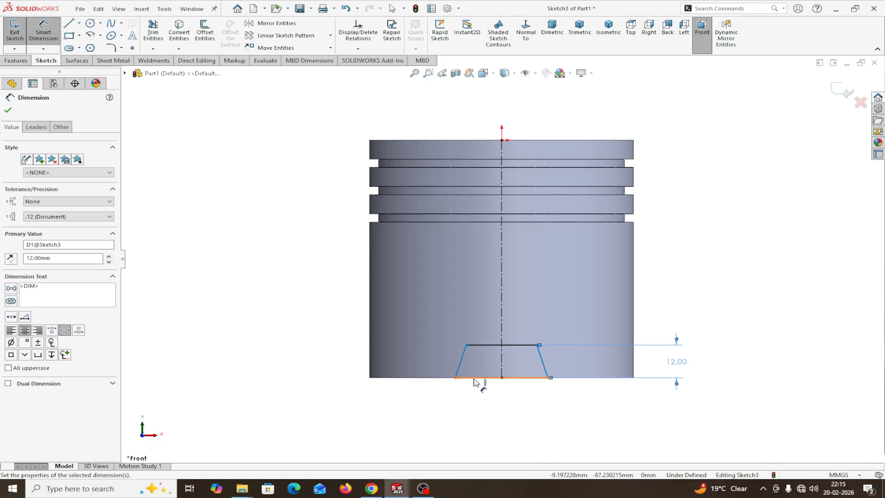
- Dimension the trapezoid's base width between its two lower corners as 32 mm
click(456, 379)
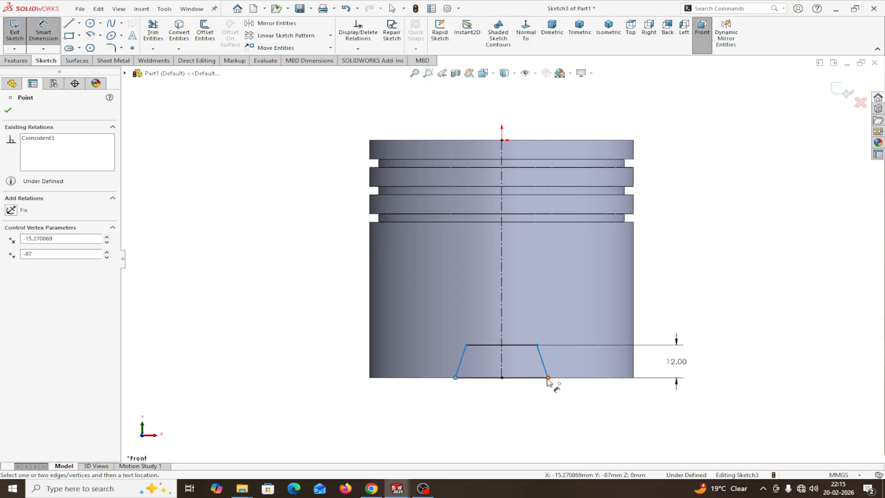
click(548, 378)
click(513, 402)
text(32)
click(467, 388)
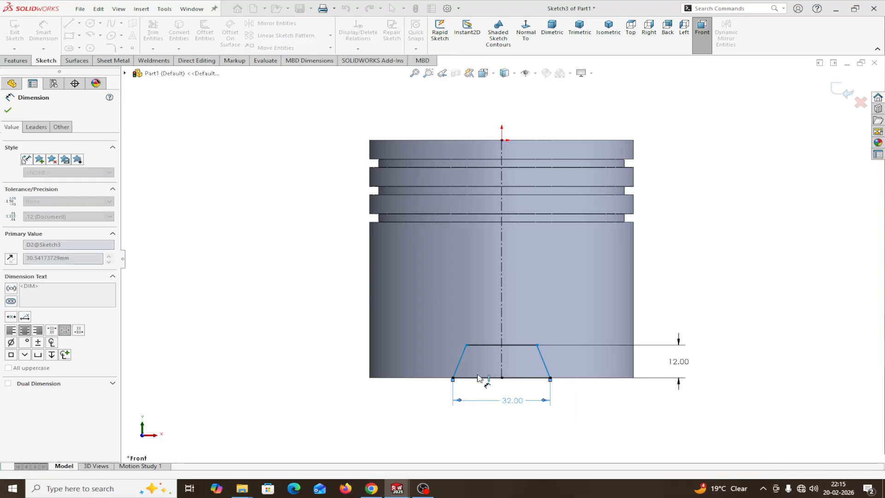
- Dimension the trapezoid's upper width between its two upper corners as 22 mm
click(466, 344)
click(537, 345)
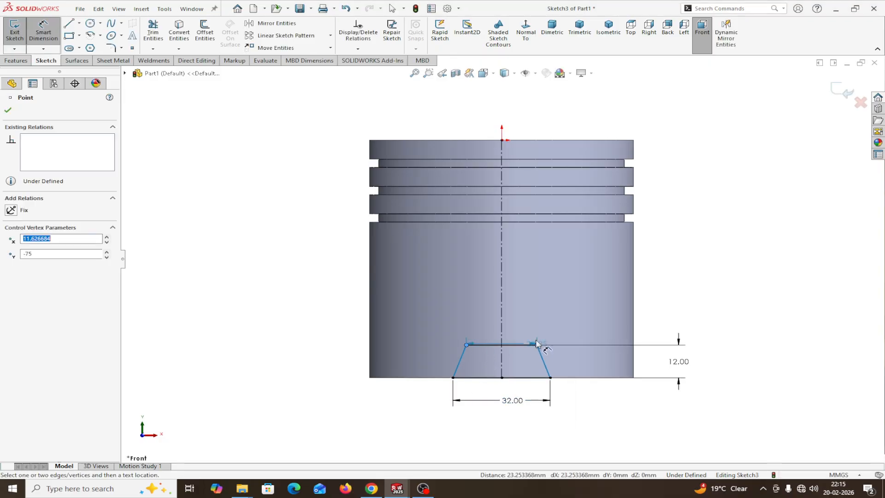
click(558, 315)
text(2)
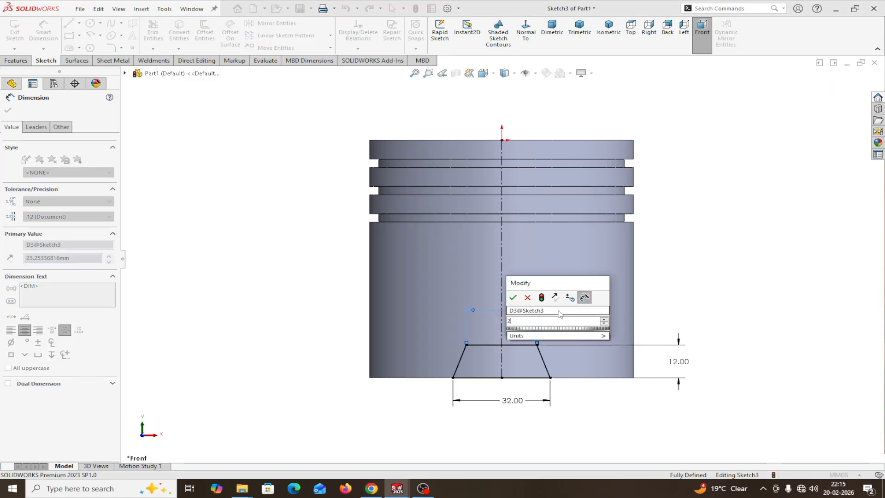
text(2)
click(513, 298)
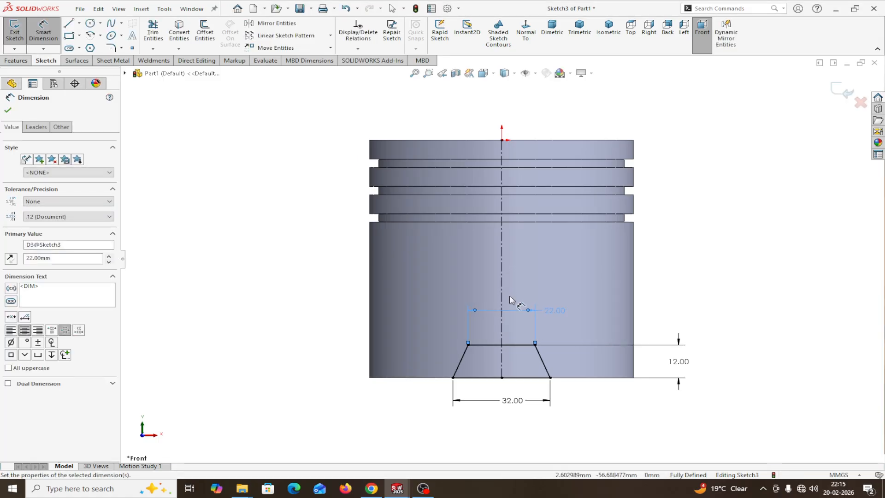
click(8, 110)
- Cut-extrude the trapezoid sketch through the piston skirt with the Through All - Both end condition
click(22, 61)
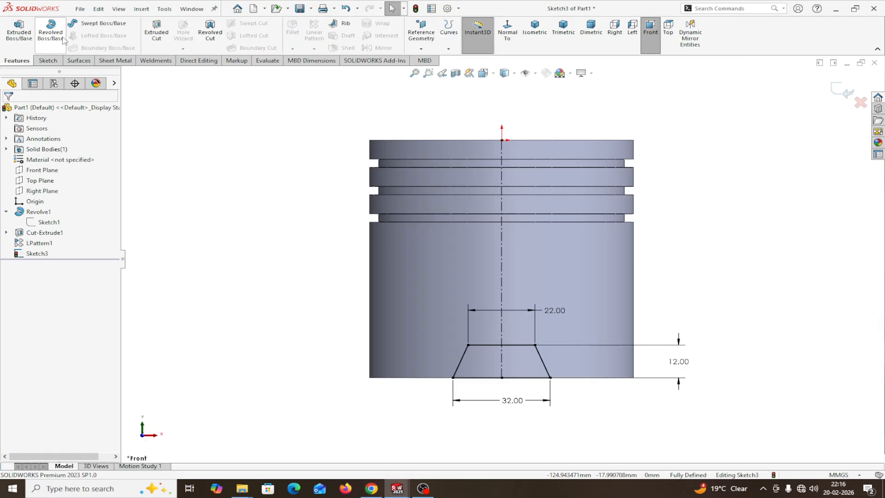
click(156, 30)
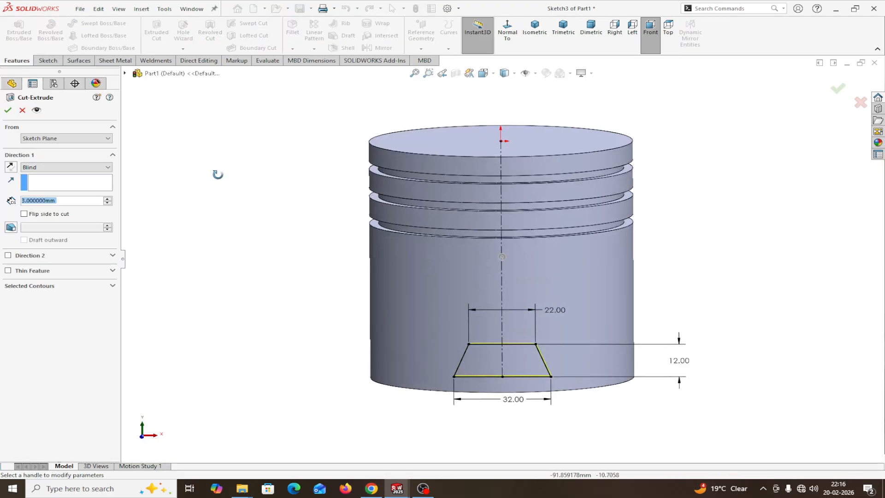
mouse_move(305, 353)
middle_down()
mouse_move(247, 346)
mouse_move(277, 349)
middle_up()
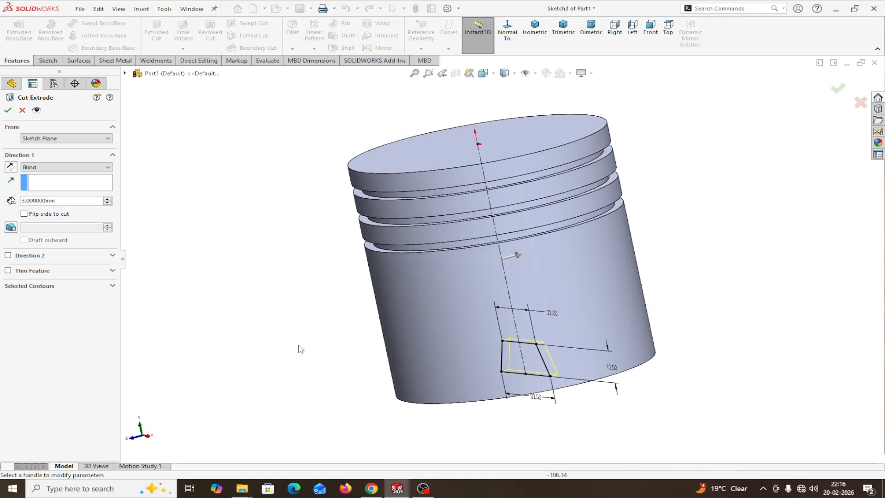
click(40, 169)
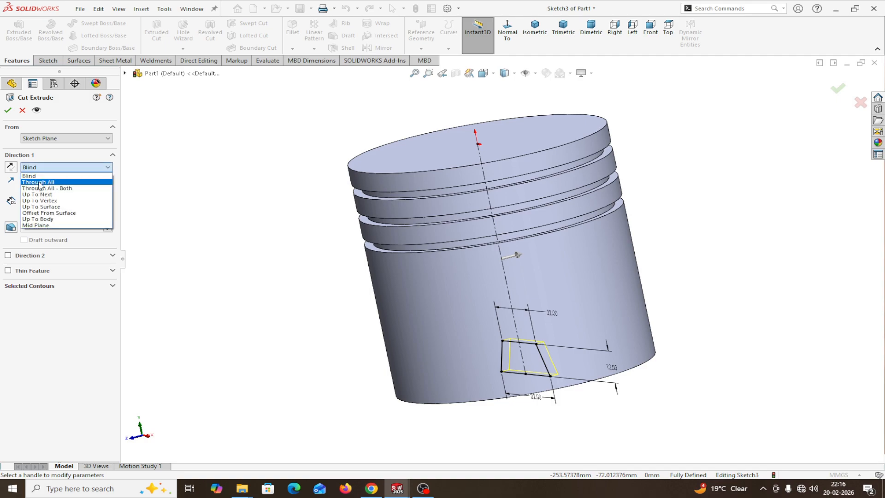
click(41, 188)
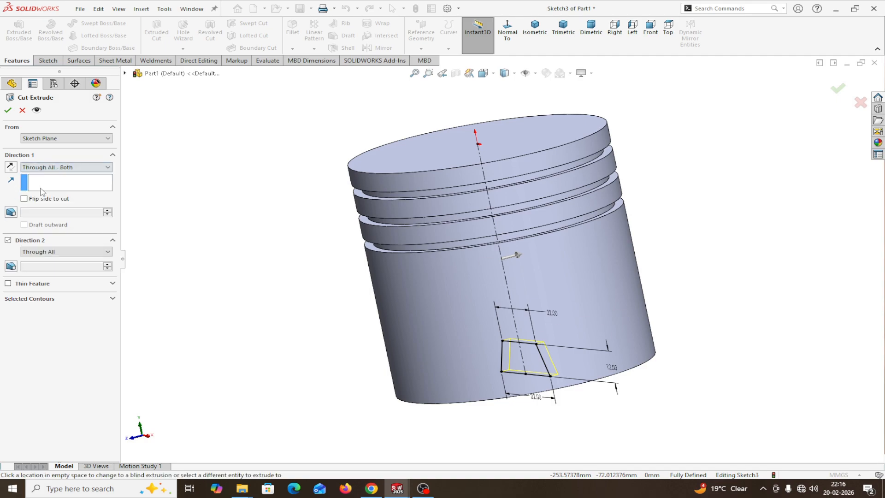
click(7, 110)
- Fillet all eight corner edges of the two trapezoidal skirt cutouts with a 5 mm radius
middle_drag(192, 277, 239, 217)
click(292, 48)
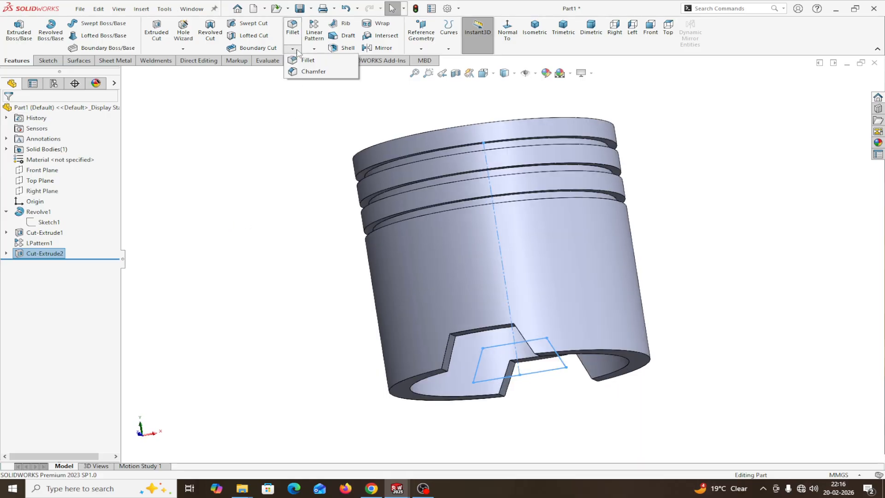
click(304, 59)
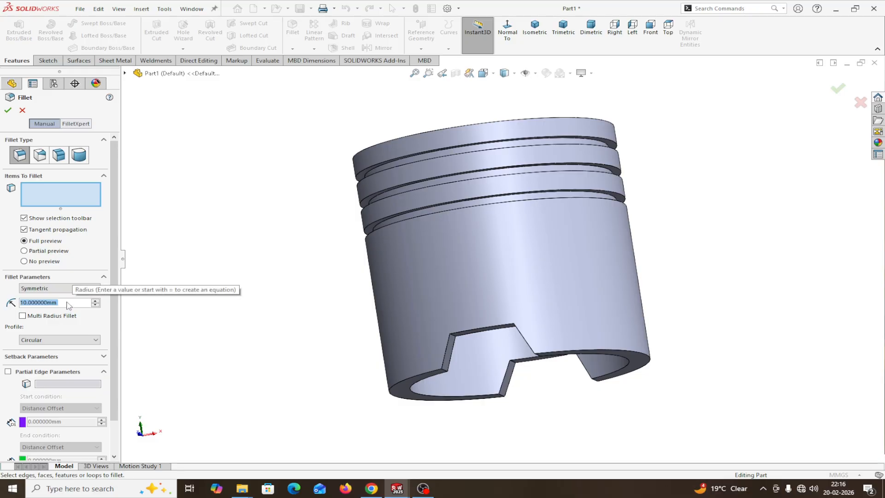
text(5)
middle_drag(215, 377, 234, 373)
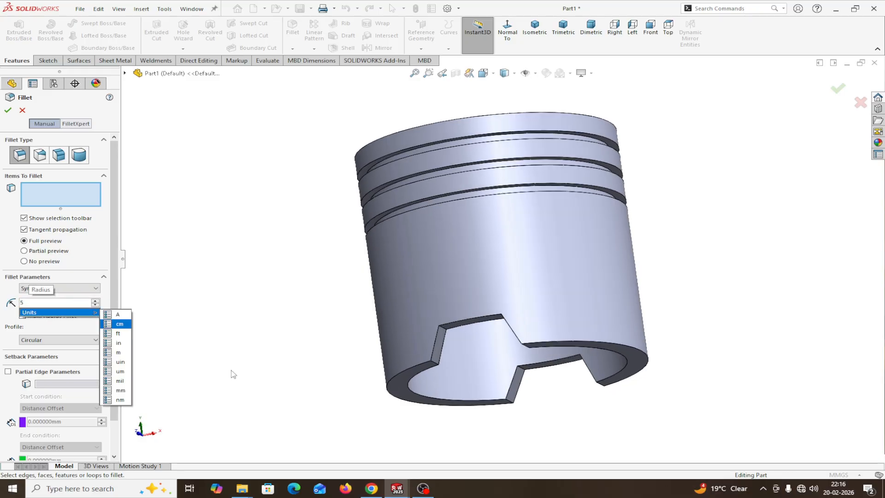
click(436, 365)
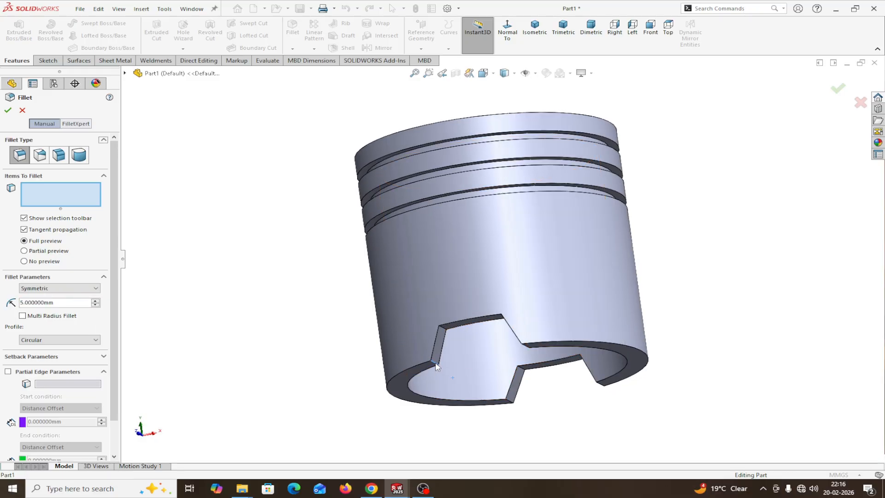
click(436, 364)
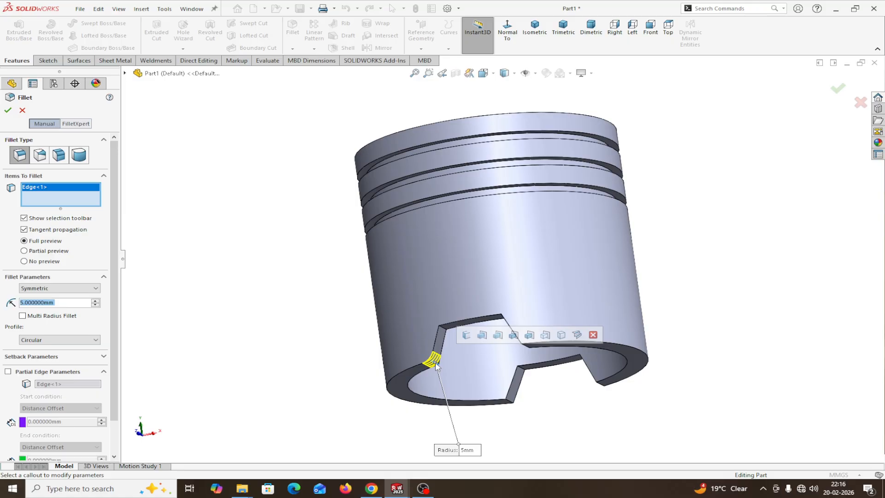
click(466, 335)
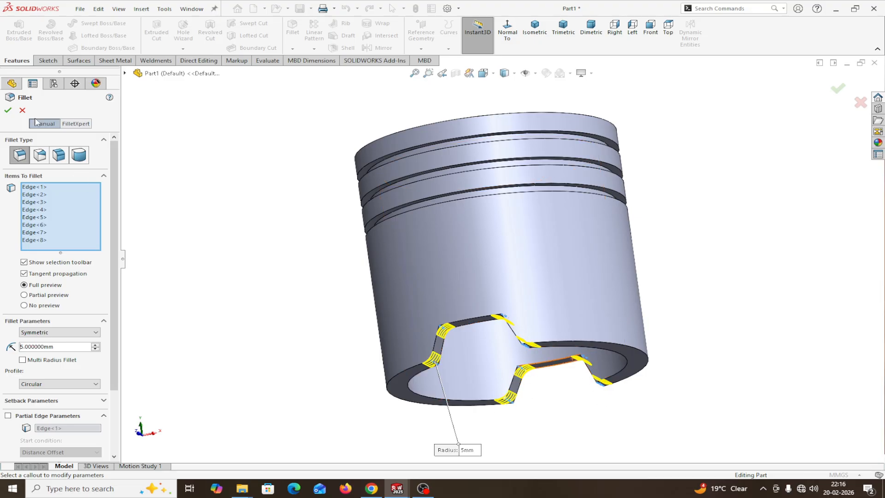
click(8, 110)
- Start a new sketch on the Right Plane and view it normal to the plane
mouse_move(179, 230)
middle_down()
mouse_move(238, 241)
mouse_move(221, 215)
mouse_move(143, 239)
mouse_move(174, 239)
middle_up()
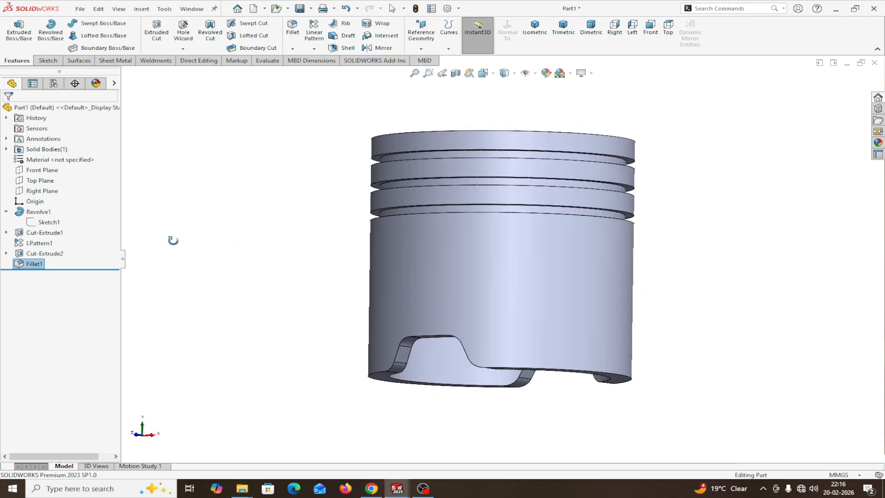
click(34, 191)
click(40, 183)
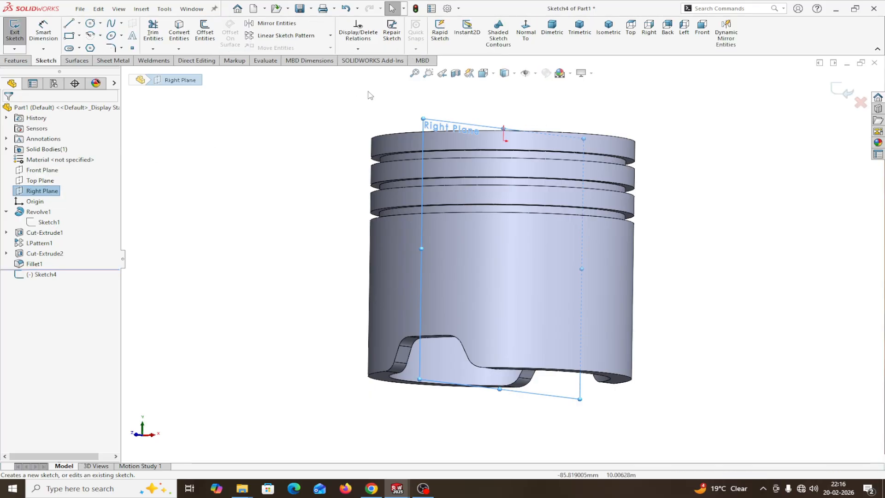
click(526, 33)
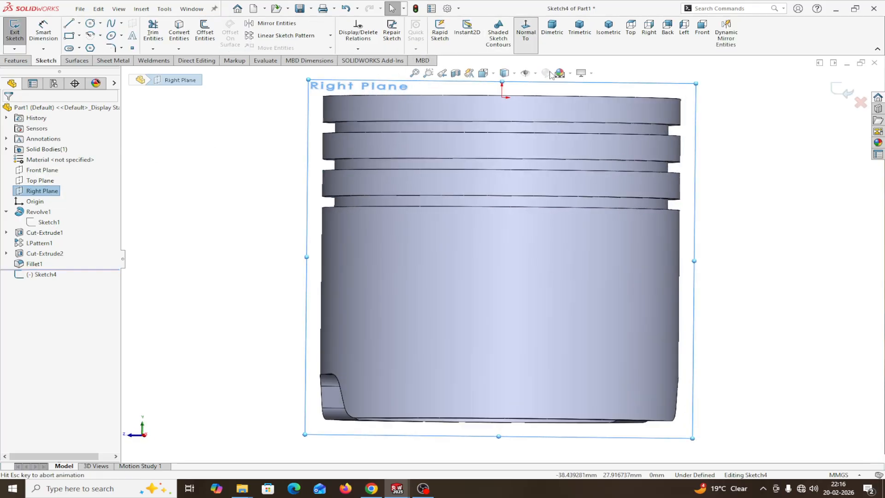
scroll(616, 219, up, 2)
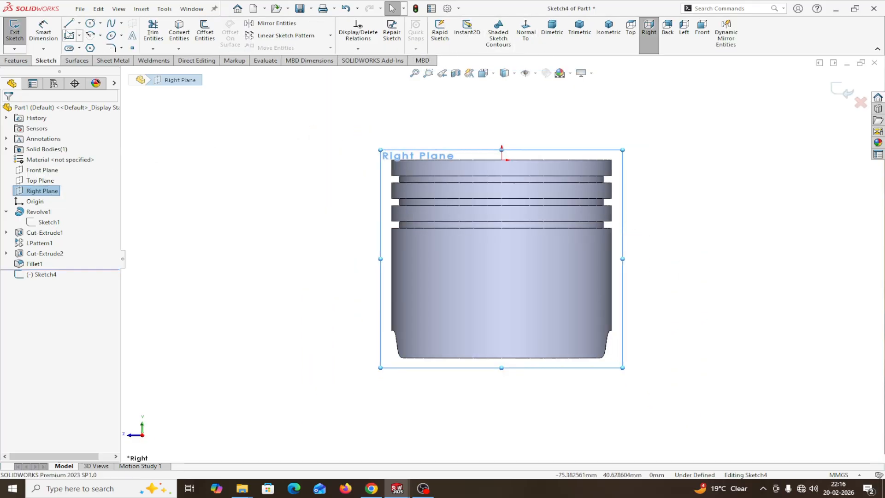
- Draw a vertical centerline from the middle of the piston's bottom edge up to the origin in the Right Plane sketch
click(80, 24)
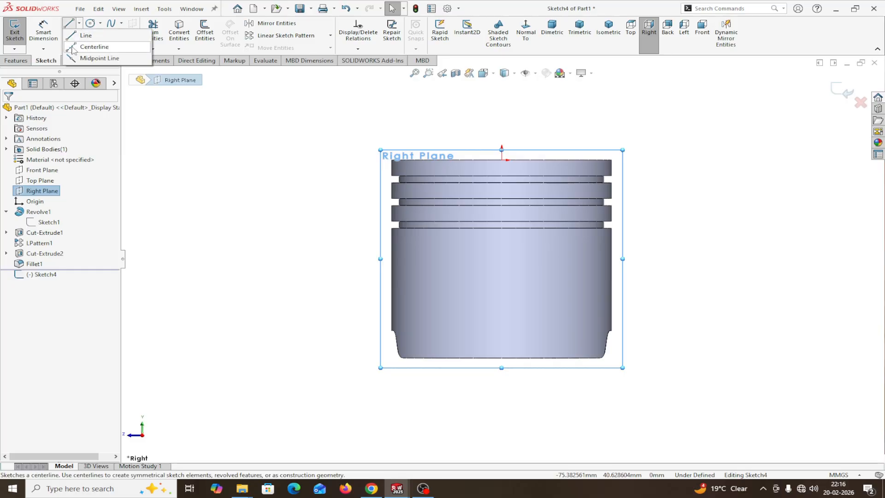
click(92, 46)
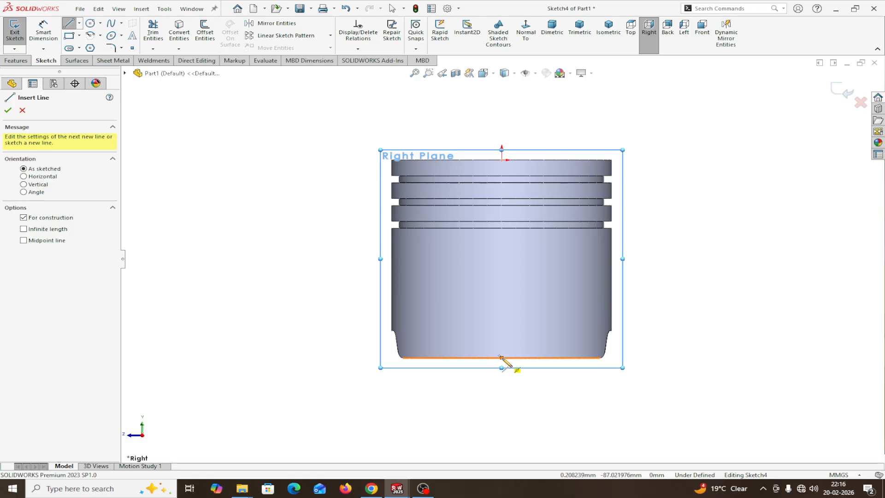
click(502, 160)
right_click(502, 159)
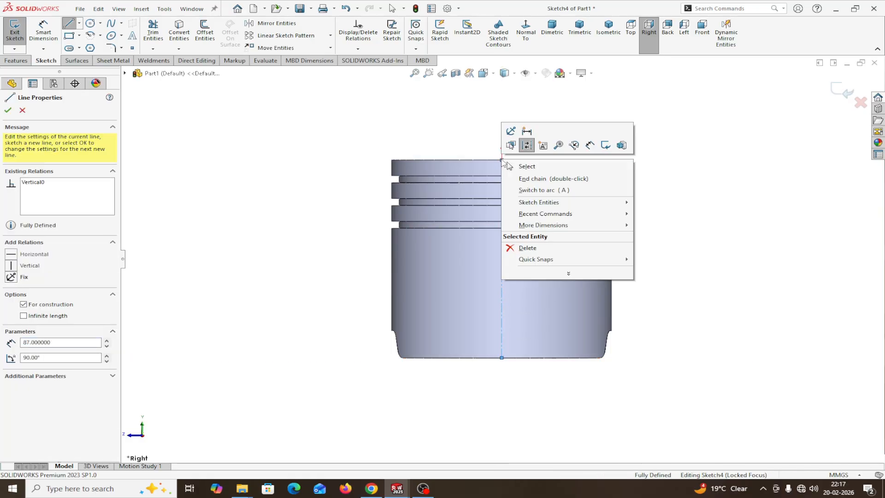
click(540, 165)
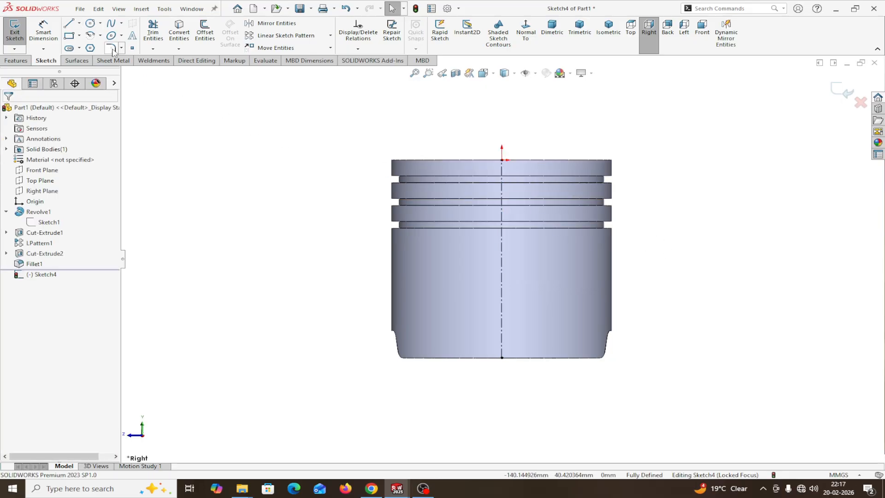
- Draw a circle of about 11.7 mm radius centred on the vertical centerline, in the lower half of the piston
click(90, 24)
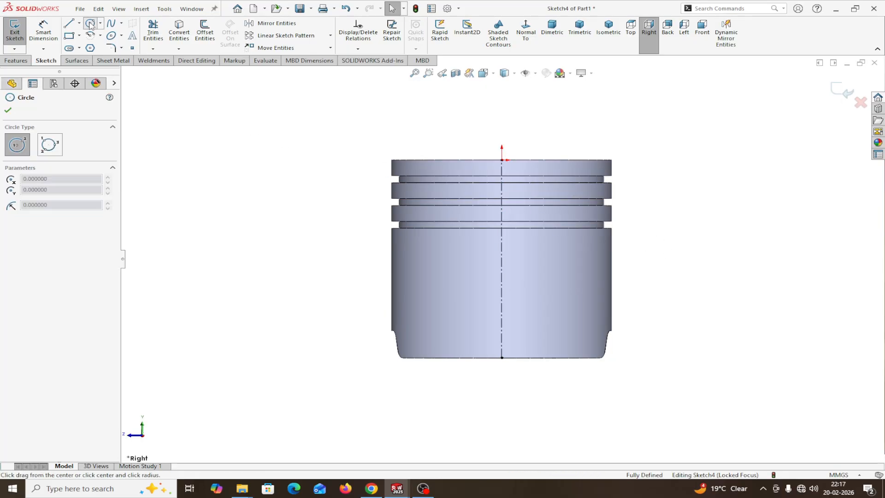
click(502, 277)
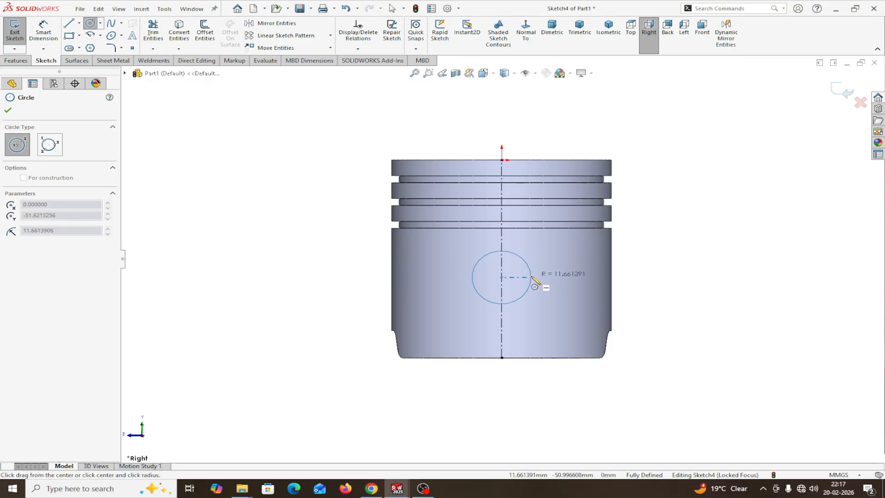
click(531, 281)
right_click(533, 280)
click(553, 284)
- Dimension the circle's diameter as 22 mm
key(d)
click(529, 295)
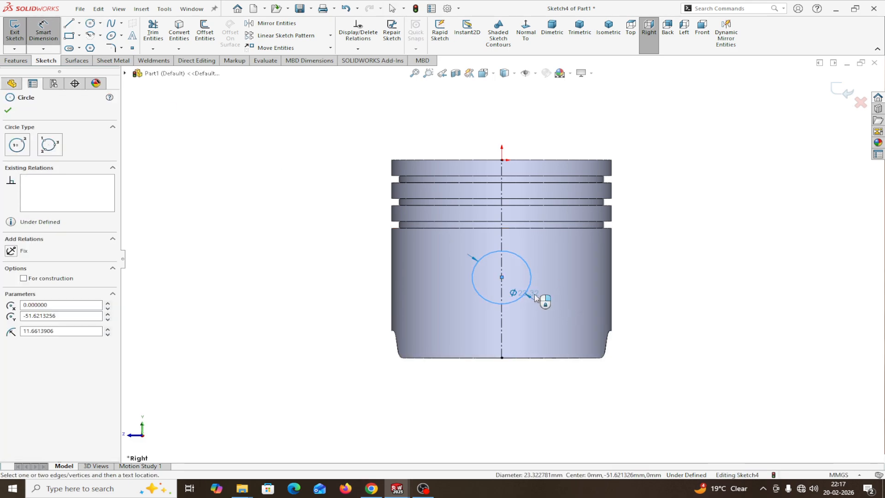
click(727, 335)
text(22)
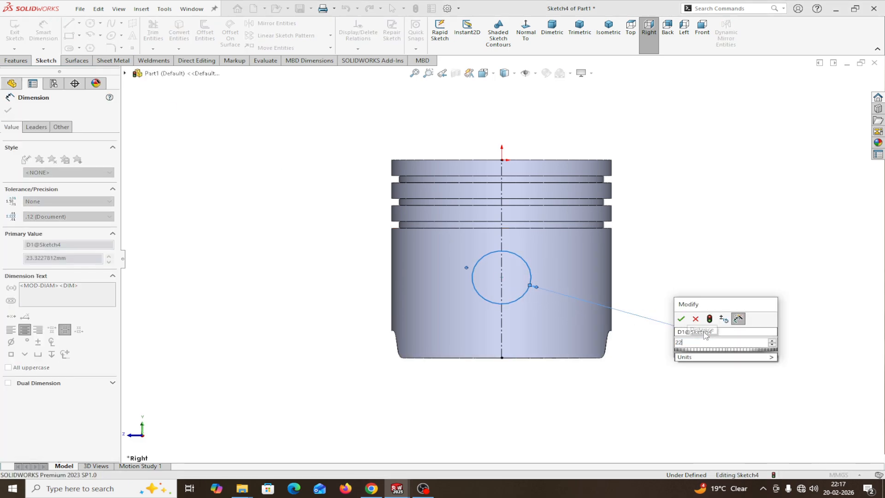
click(682, 319)
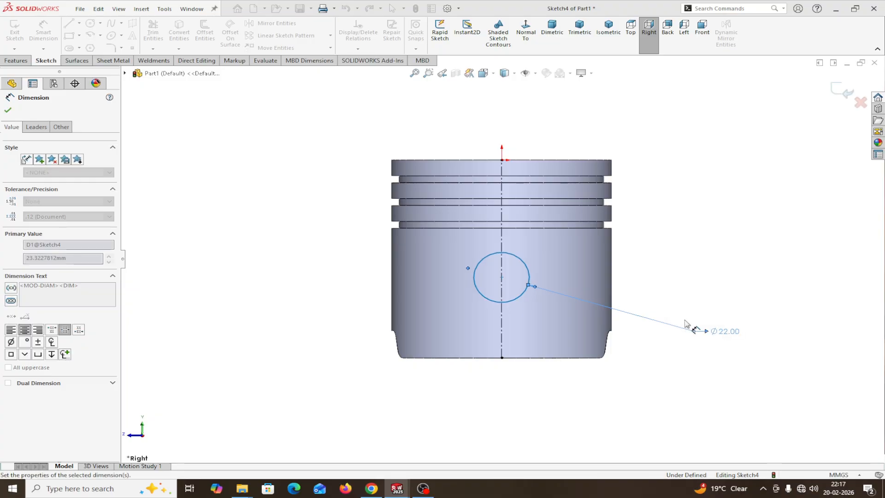
- Dimension the circle's centre 22 mm above the piston's bottom edge
click(542, 359)
click(501, 277)
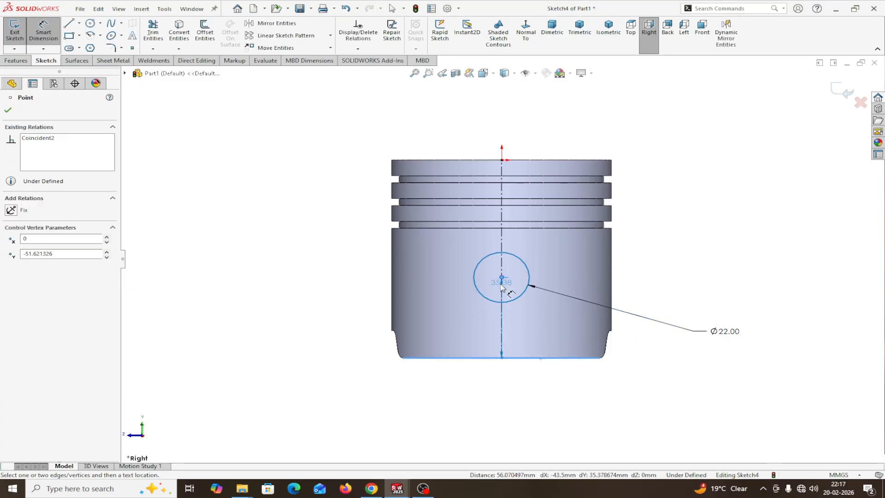
click(360, 312)
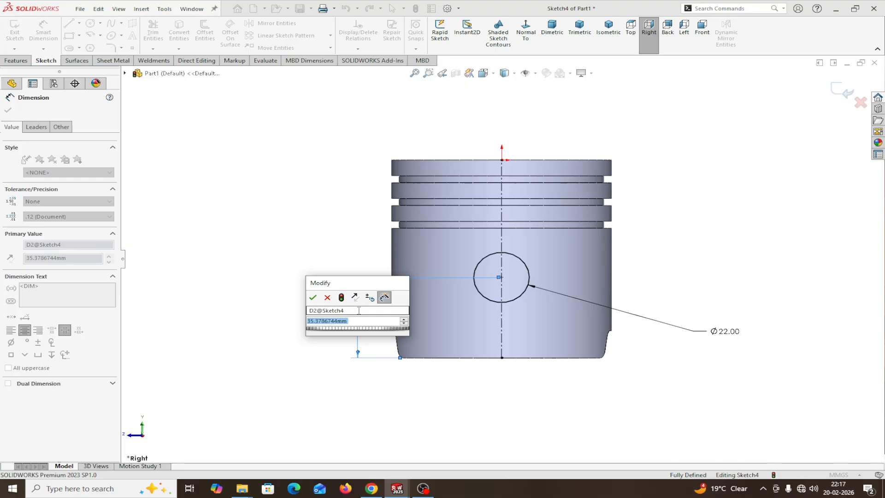
text(22)
click(313, 297)
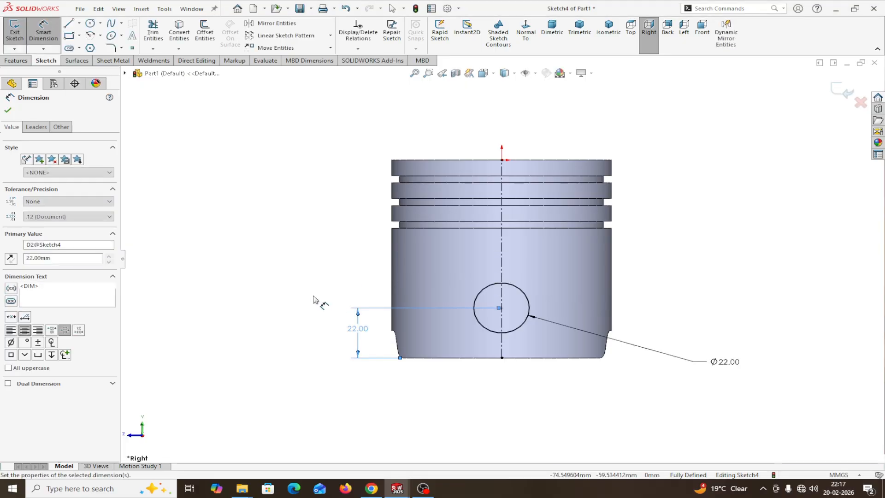
click(8, 111)
- Begin a Boss-Extrude of the 22 mm circle with Direction 1 set to Up To Surface, ending at the piston's inner cylindrical face
middle_drag(253, 249, 328, 263)
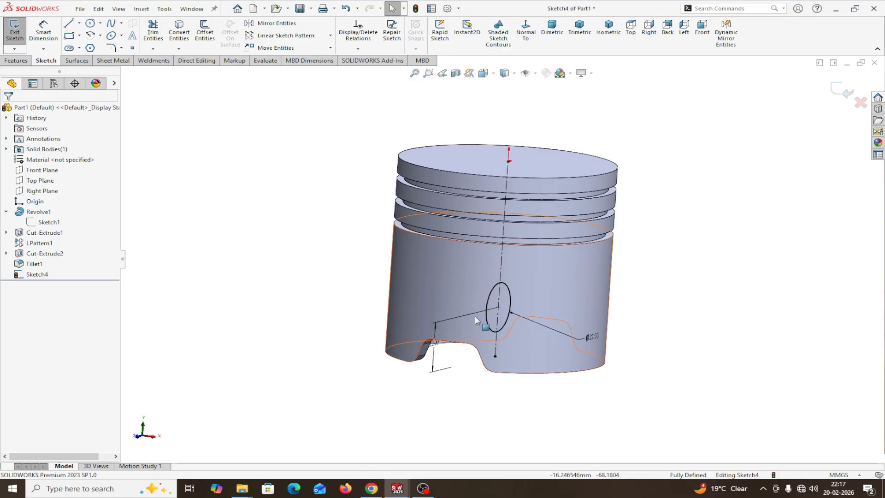
click(16, 61)
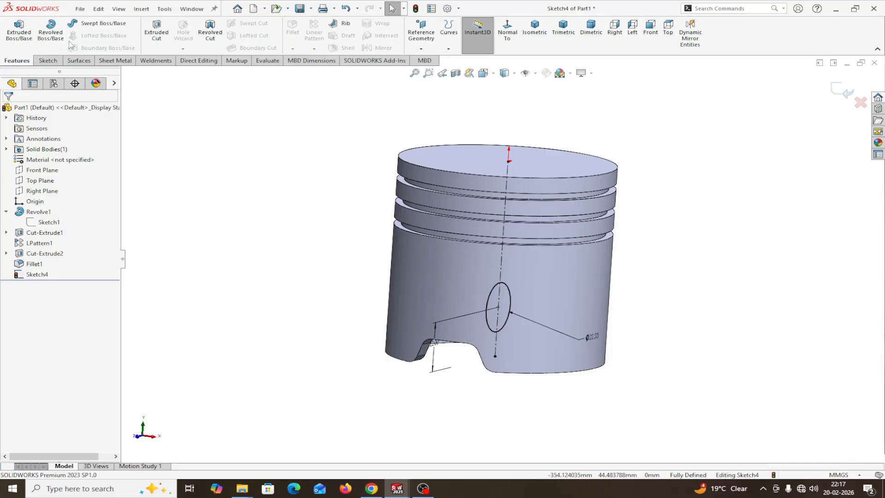
click(19, 31)
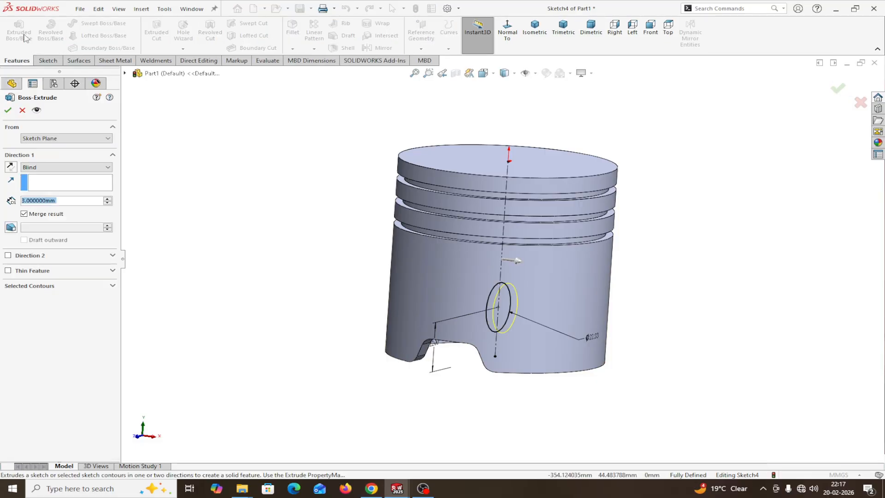
middle_drag(280, 281, 312, 250)
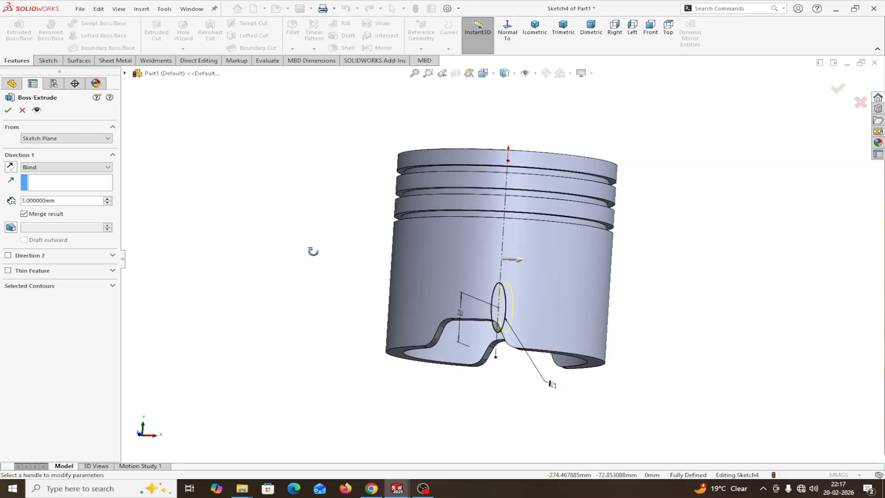
click(62, 167)
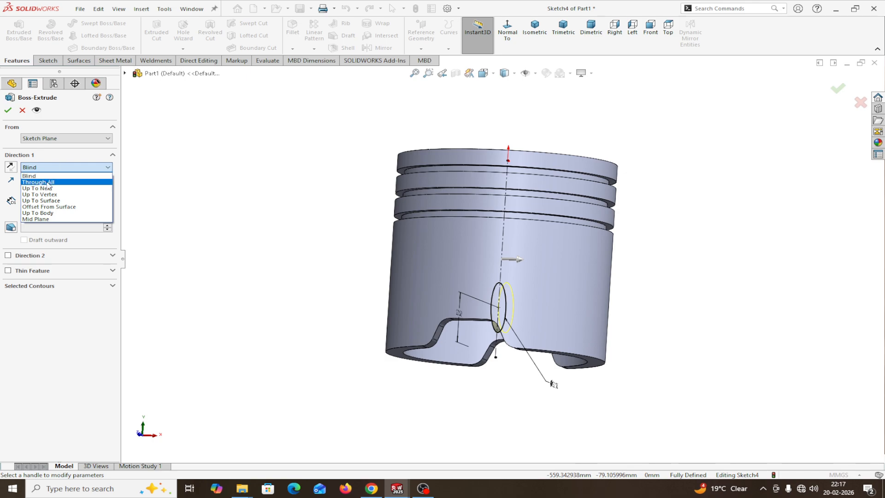
click(42, 201)
middle_drag(212, 309, 360, 290)
click(588, 333)
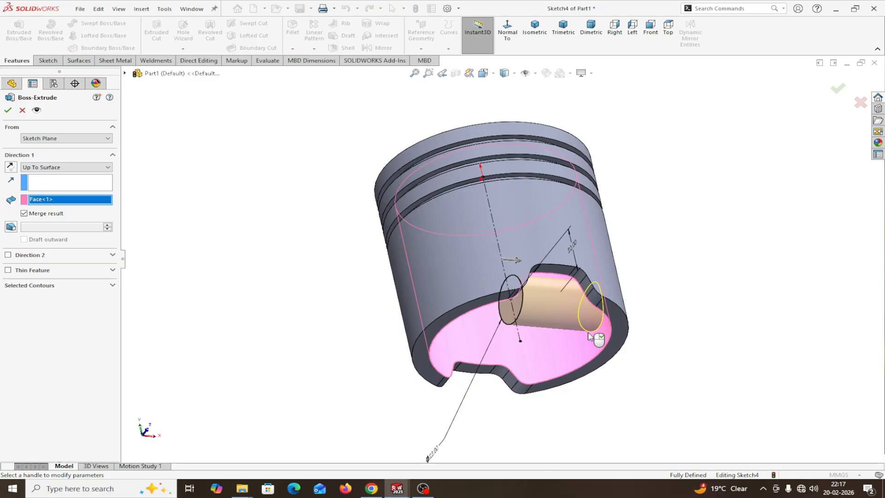
- Enable Direction 2 as Up To Surface on the opposite side of the inner cylindrical face and complete the boss extrusion
click(8, 255)
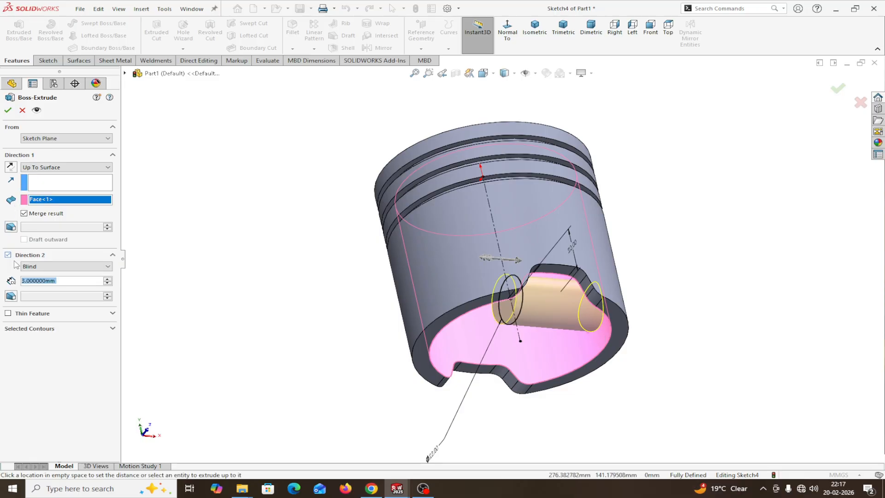
click(46, 266)
click(41, 300)
middle_drag(191, 305, 301, 248)
click(399, 320)
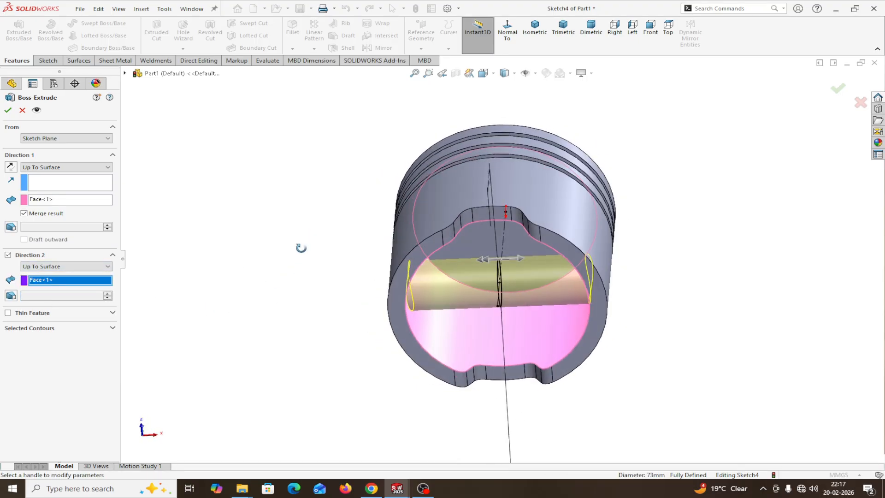
click(7, 110)
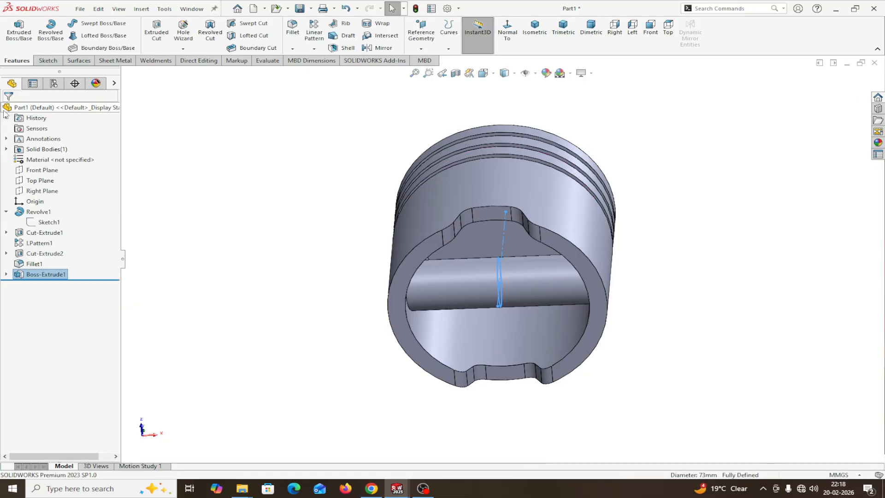
- Start another sketch on the Right Plane and view it normal to the plane
middle_drag(711, 302, 596, 385)
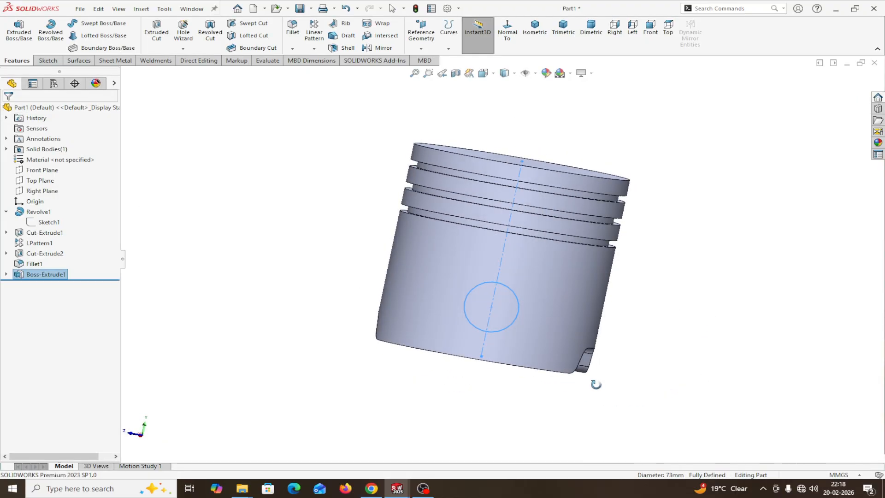
click(38, 194)
click(47, 181)
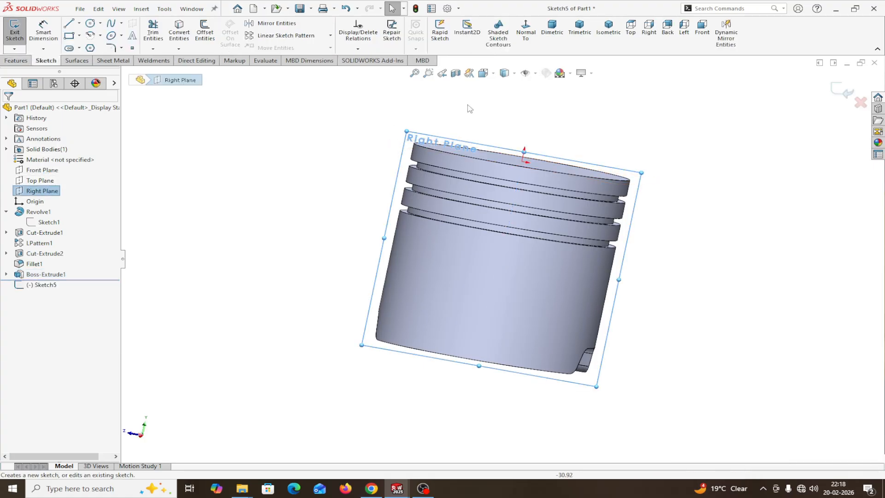
click(525, 35)
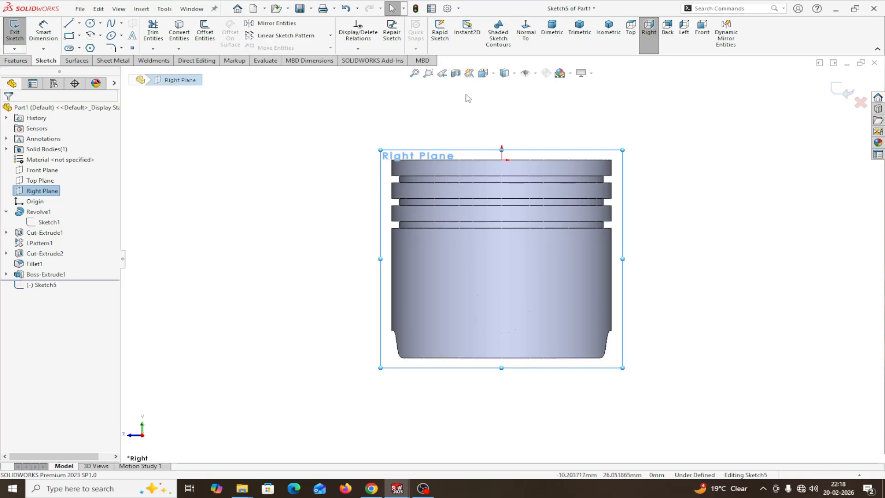
- Draw a vertical centerline from the midpoint of the piston's bottom edge to the origin in the new sketch
click(80, 23)
click(90, 45)
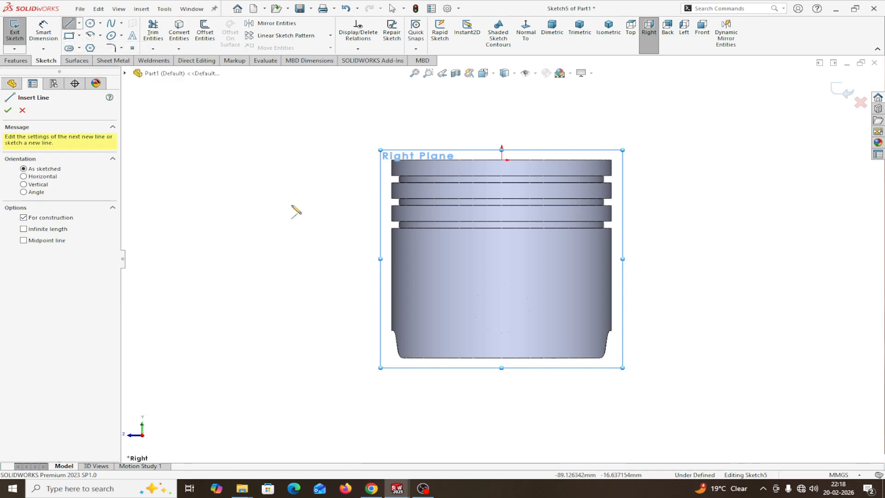
click(502, 358)
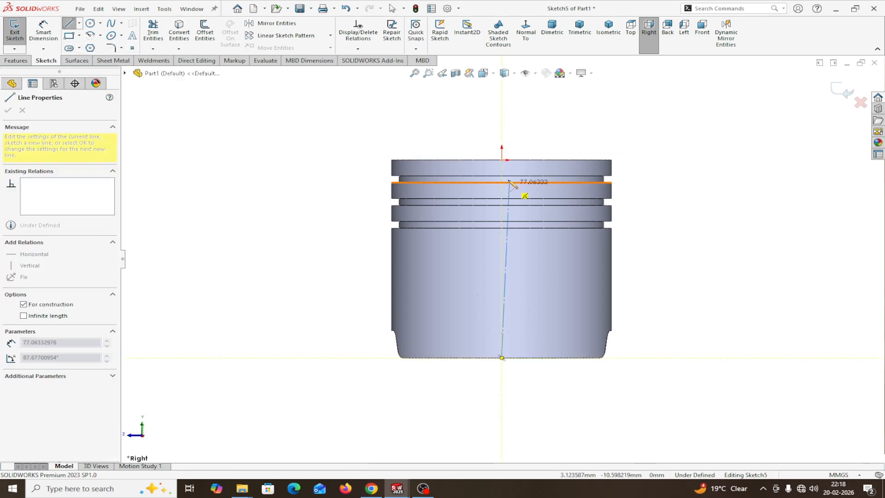
click(502, 161)
right_click(503, 162)
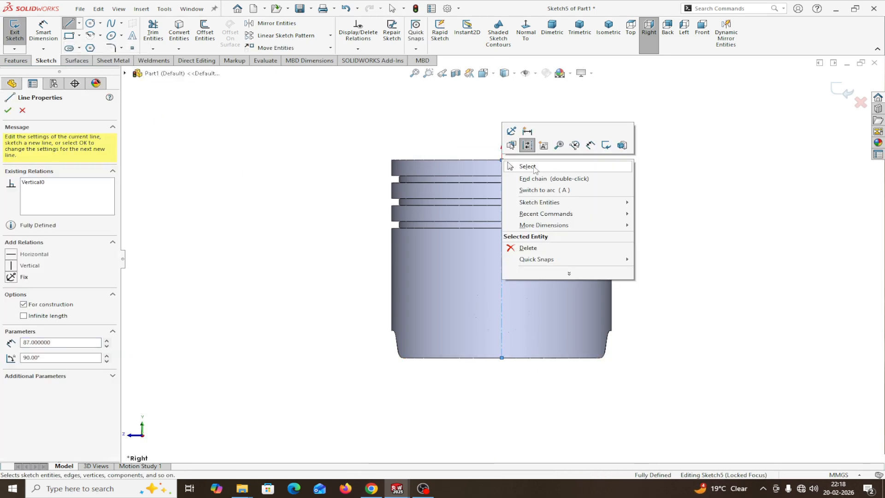
click(524, 170)
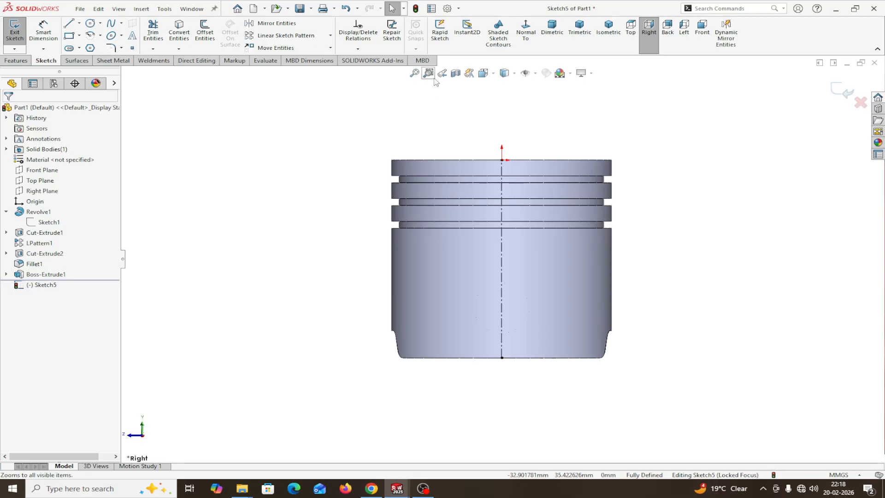
- Display the model with hidden lines visible and draw a circle of about 7.4 mm radius concentric with the cross boss
click(514, 74)
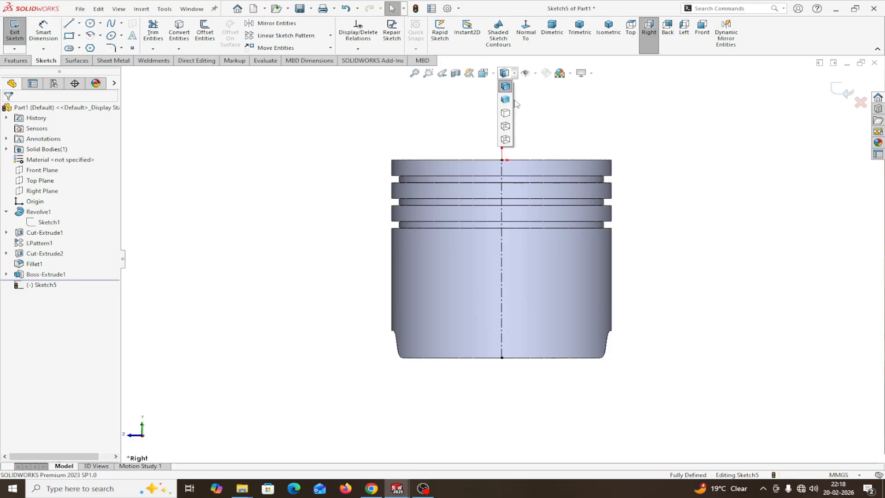
click(505, 127)
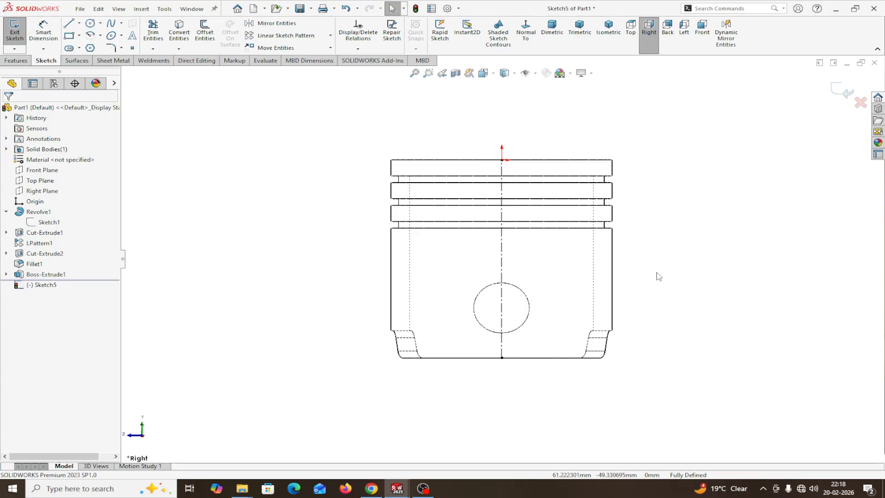
click(91, 24)
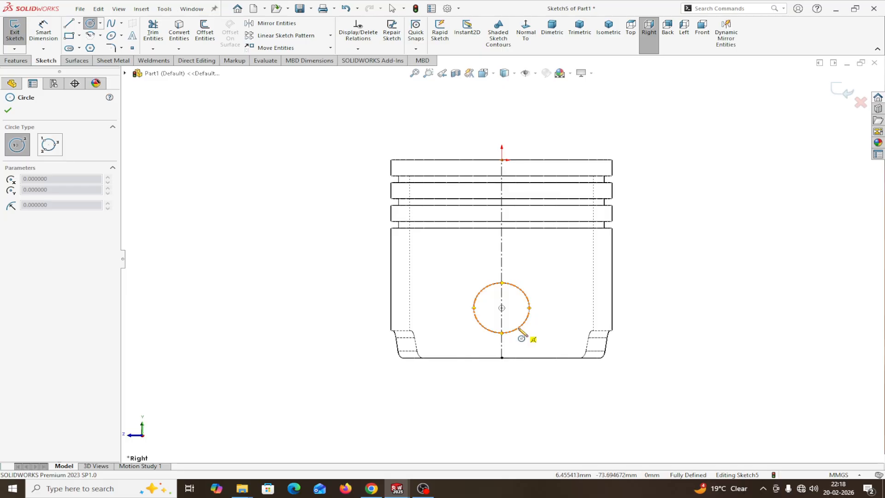
click(502, 307)
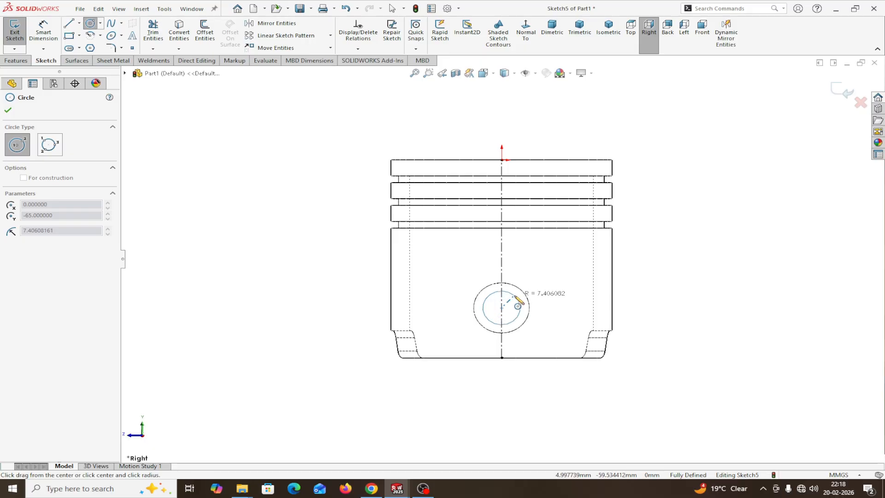
click(518, 305)
right_click(515, 296)
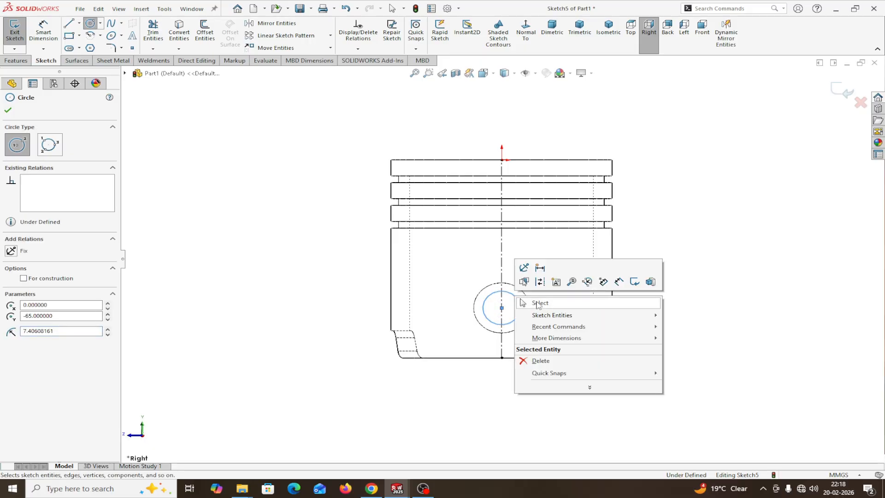
click(538, 303)
- Dimension the diameter of the circle concentric with the cross boss as 25 mm
click(59, 28)
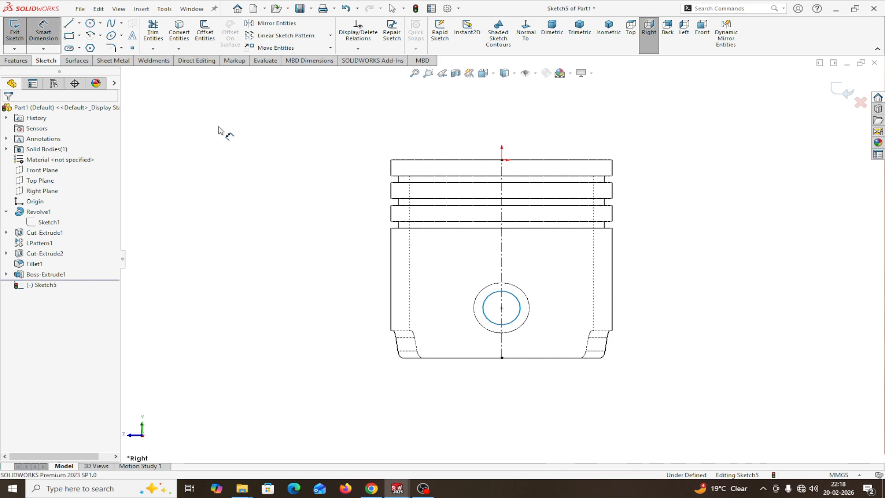
click(510, 325)
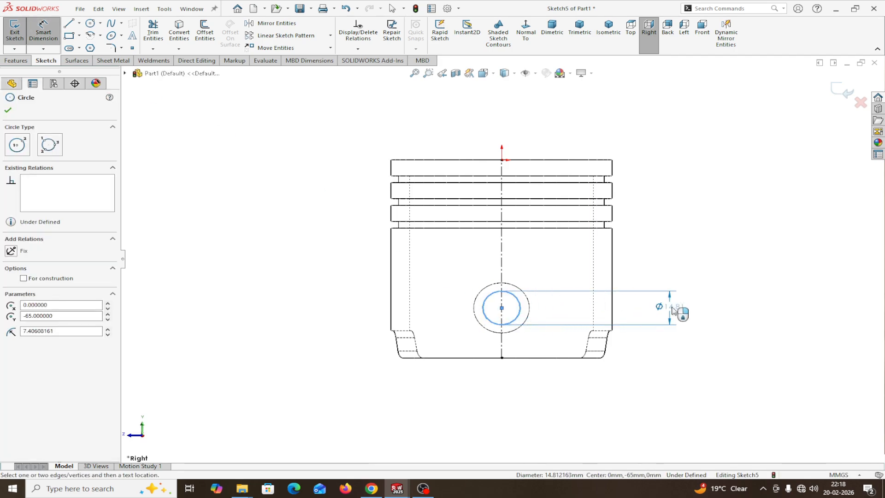
click(677, 308)
text(25)
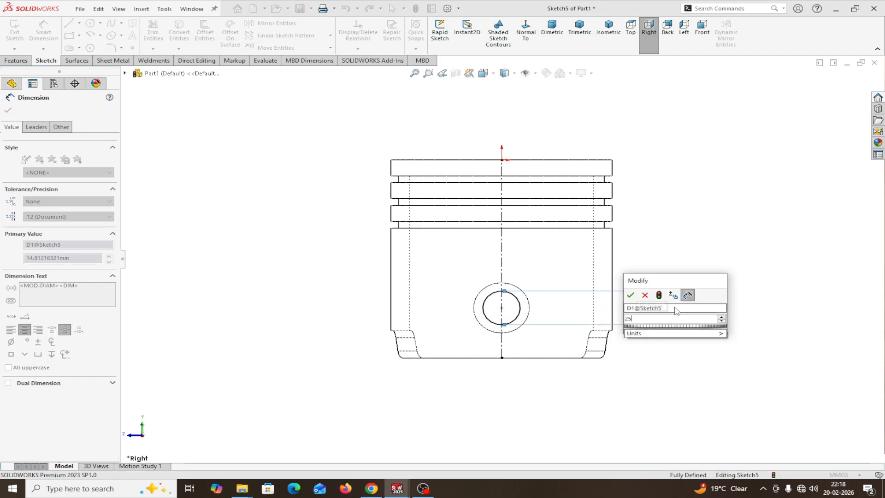
click(630, 295)
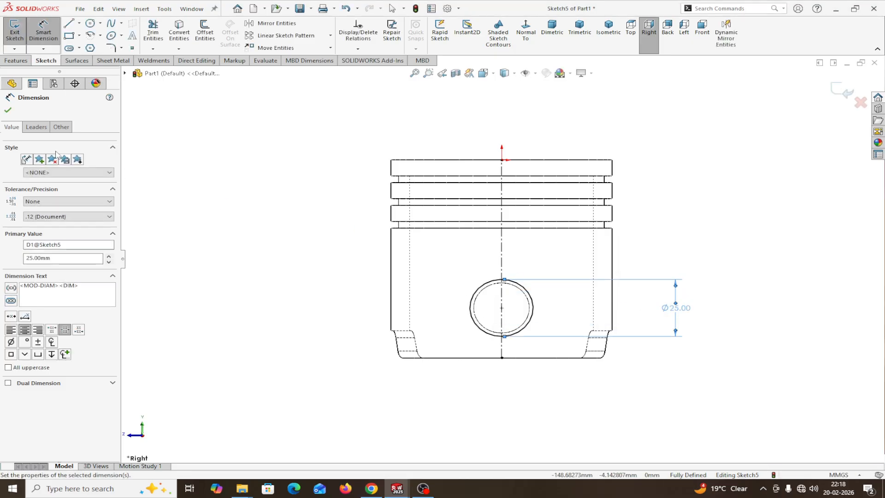
click(8, 110)
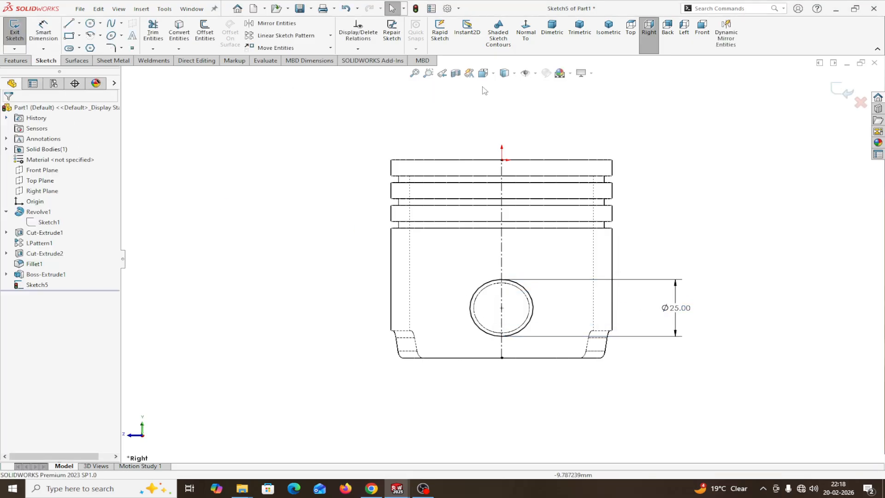
- Display the piston shaded with edges and turn it to see the skirt side
click(505, 73)
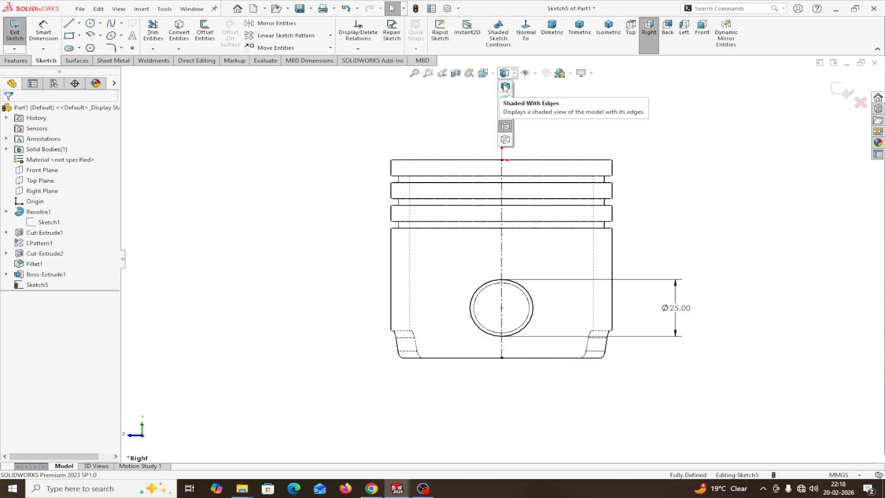
click(505, 87)
middle_drag(339, 133, 359, 165)
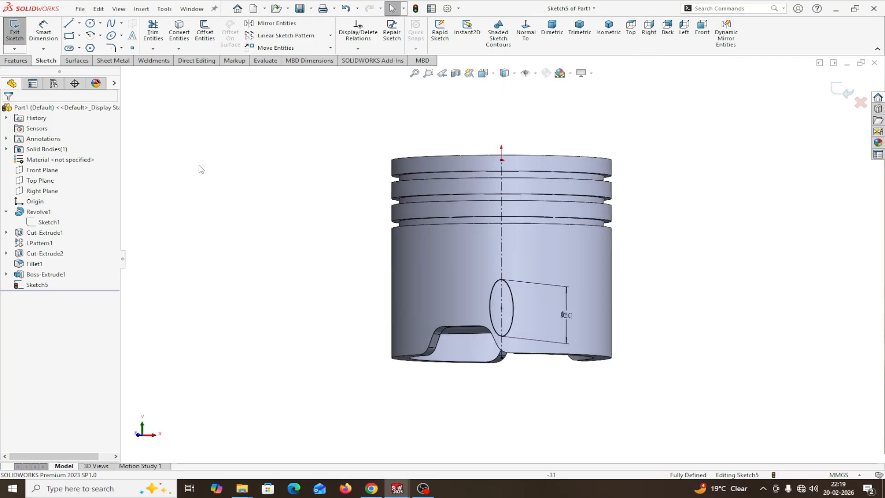
- Start an extruded cut from the 25 mm circle, beginning at the piston's outer skirt surface instead of the sketch plane
click(15, 60)
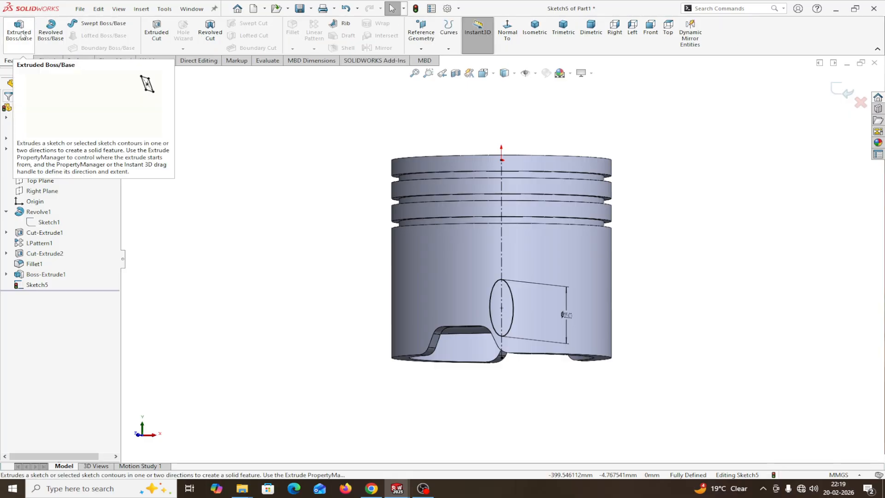
click(157, 33)
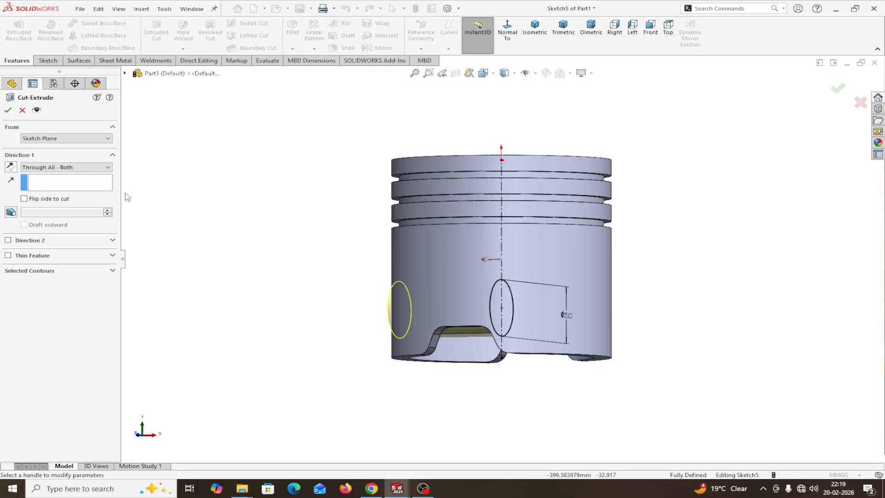
click(69, 138)
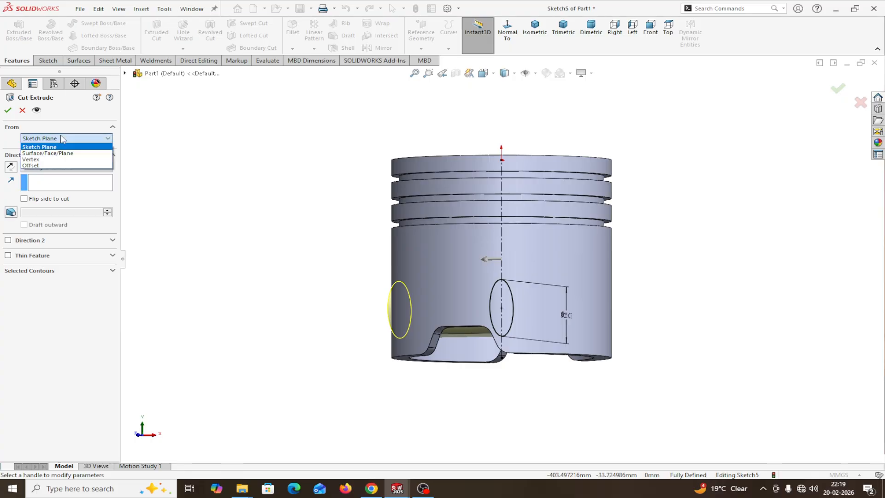
click(42, 154)
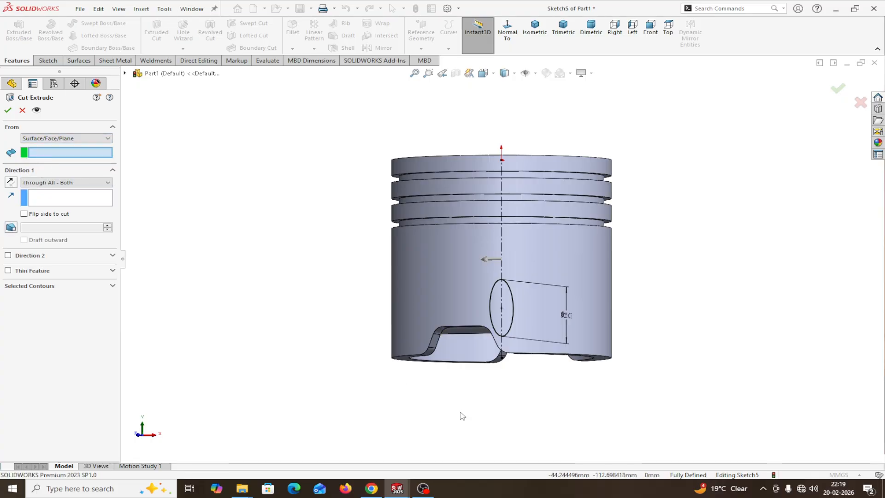
click(598, 317)
mouse_move(565, 409)
middle_down()
mouse_move(597, 407)
mouse_move(576, 409)
middle_up()
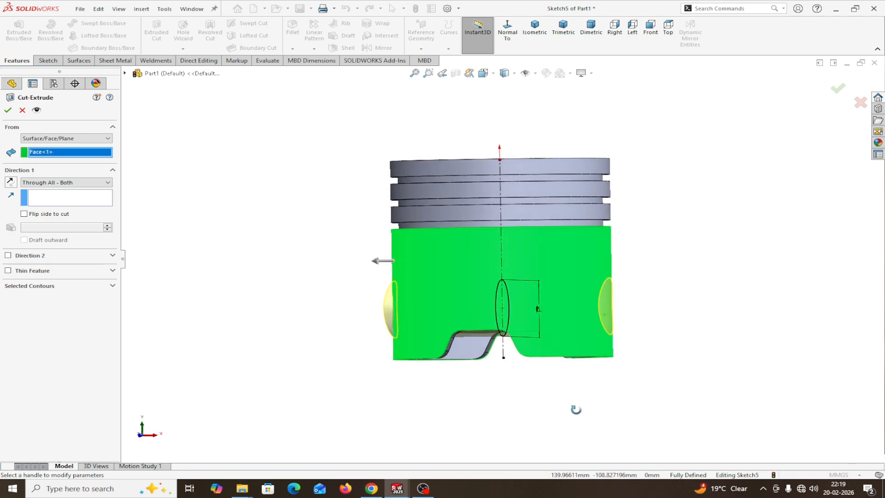
- Make the circular cut blind with a 3 mm depth into the skirt surface and finish it
click(78, 184)
click(50, 193)
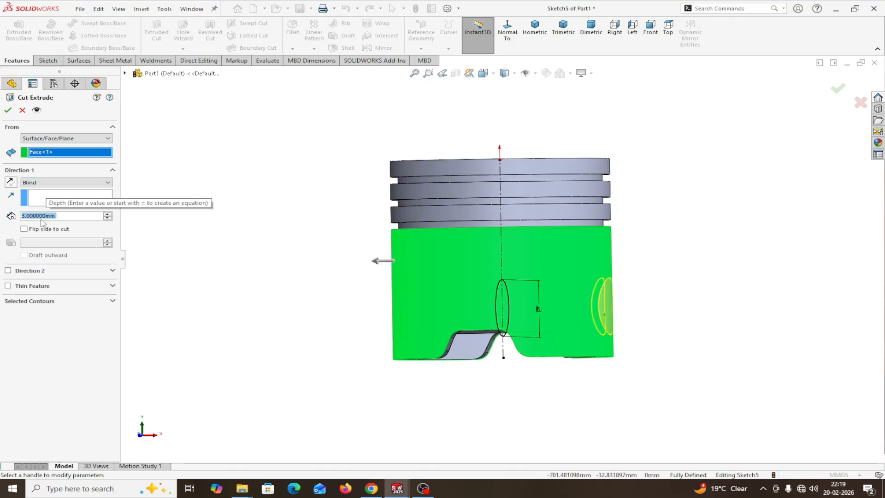
middle_drag(272, 344, 291, 341)
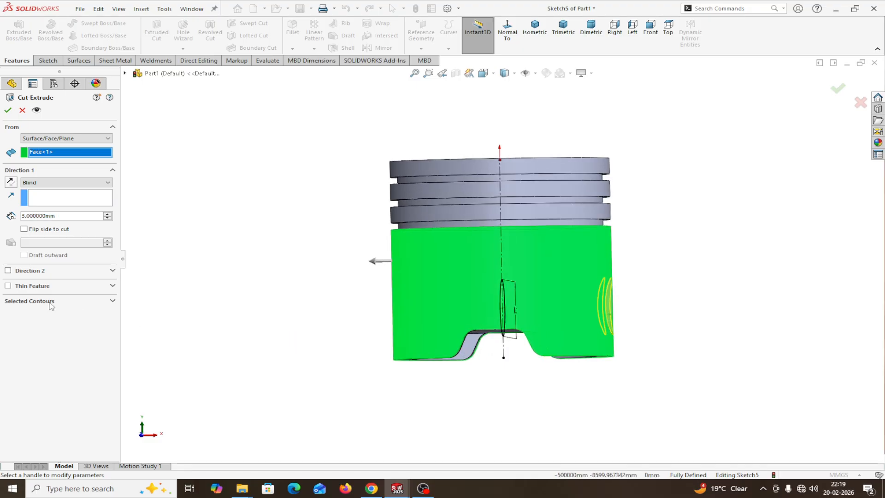
middle_drag(173, 317, 212, 315)
mouse_move(666, 328)
middle_down()
mouse_move(624, 355)
mouse_move(632, 336)
middle_up()
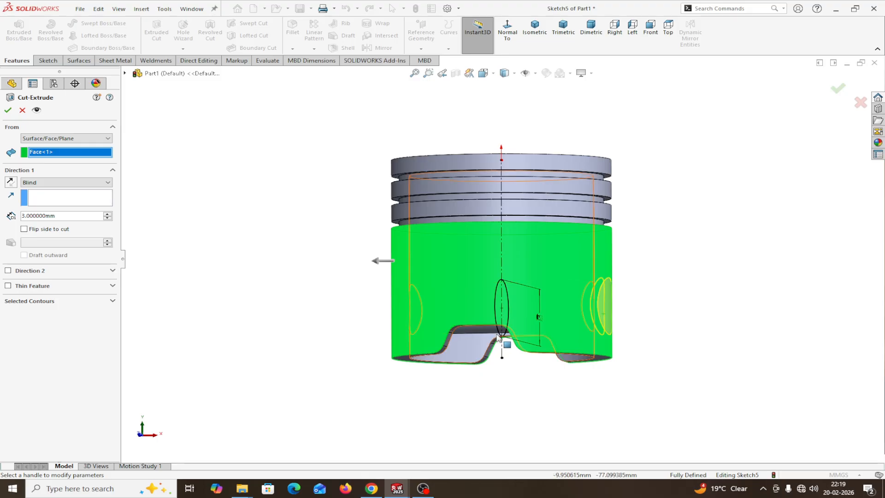
middle_drag(636, 360, 632, 369)
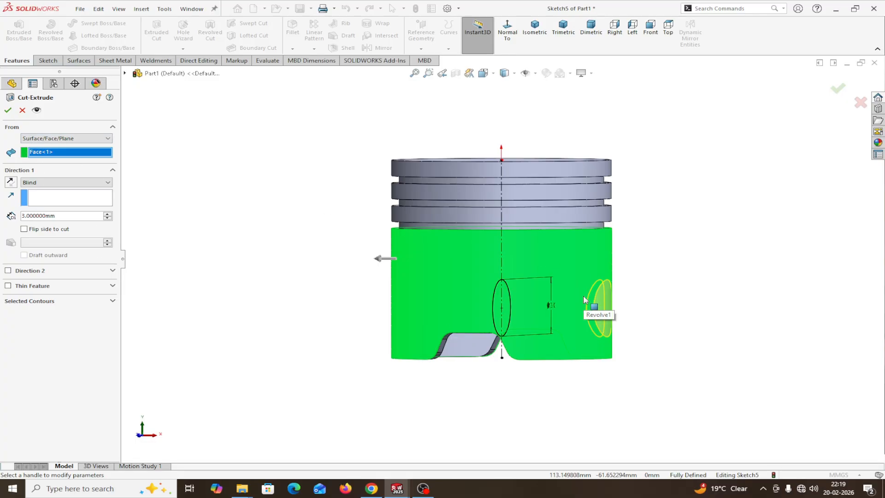
click(7, 111)
middle_drag(652, 357, 672, 346)
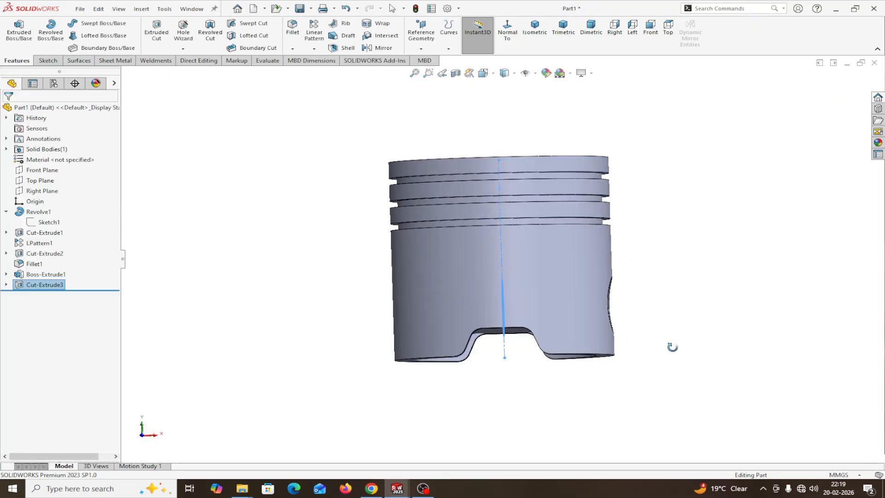
- Mirror the 25 mm circular recess about the Right Plane, using the full preview
click(378, 48)
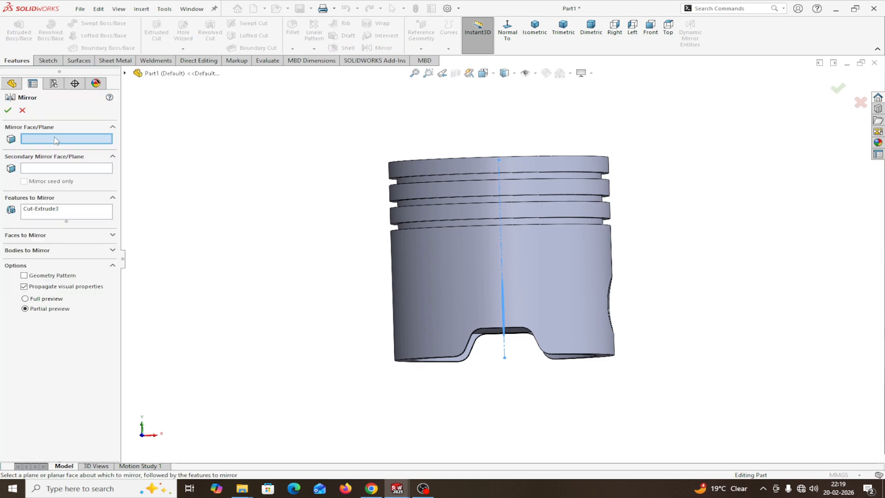
click(124, 74)
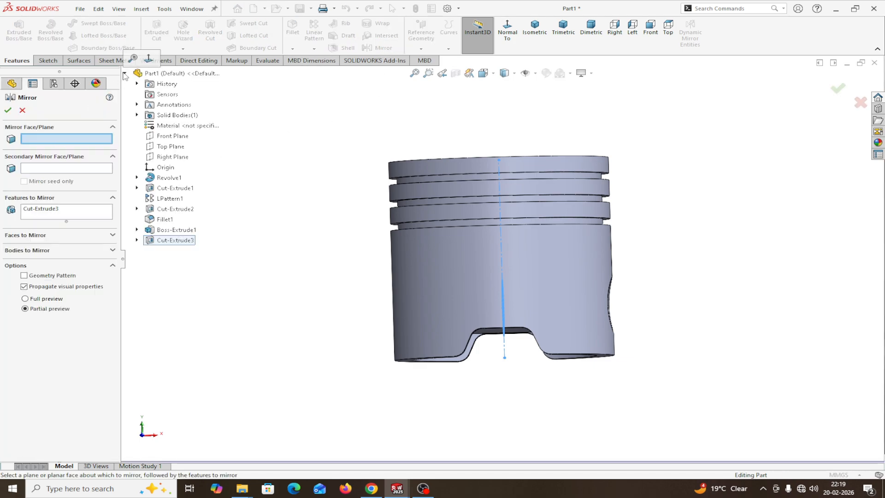
click(162, 156)
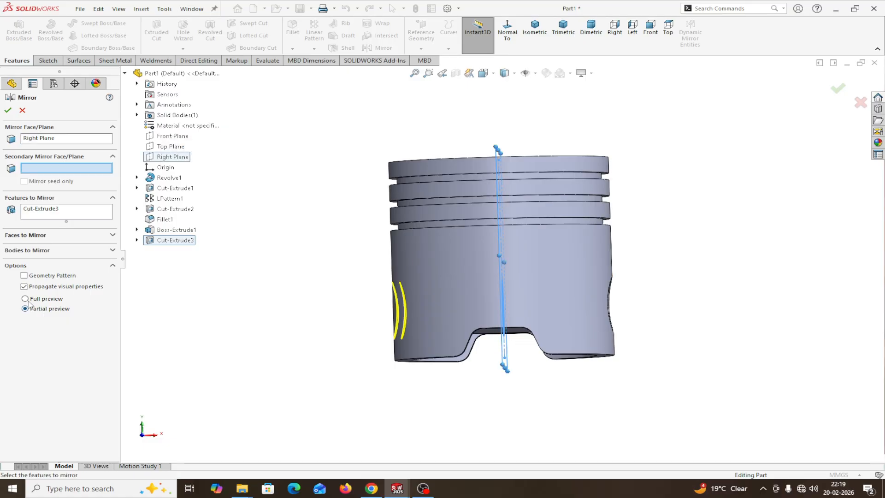
mouse_move(223, 339)
middle_down()
mouse_move(245, 326)
mouse_move(221, 330)
mouse_move(229, 328)
middle_up()
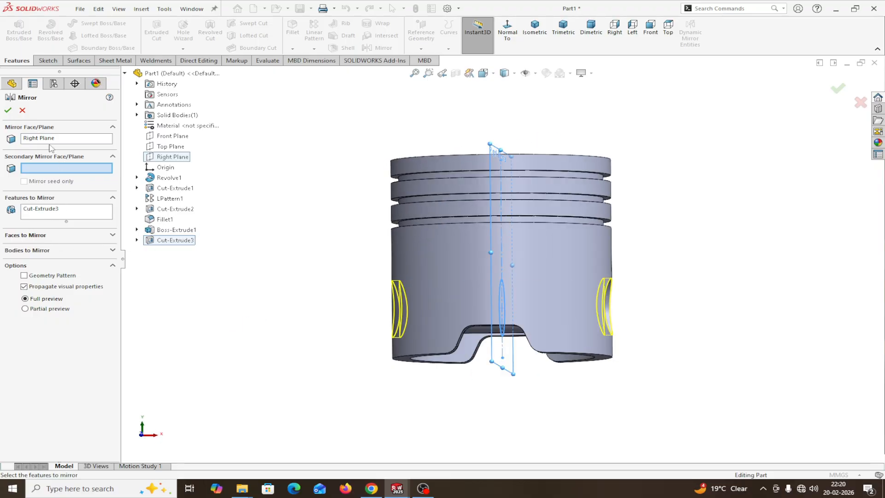
click(9, 110)
middle_drag(693, 368, 642, 355)
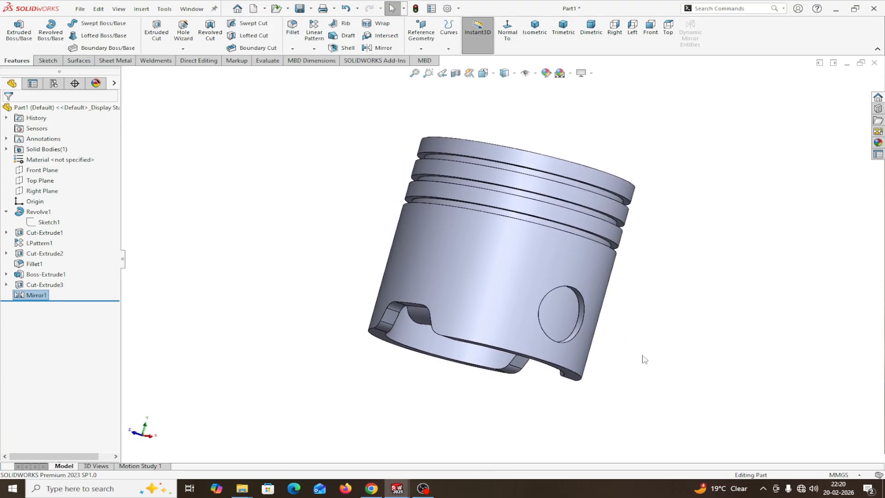
- Start a new sketch on the Right Plane, viewed normal to the plane with hidden lines visible
click(49, 191)
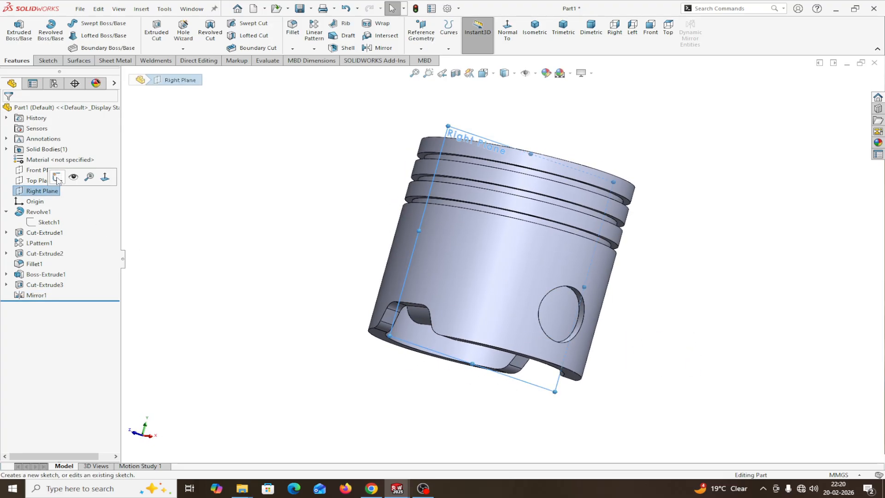
click(58, 176)
click(533, 39)
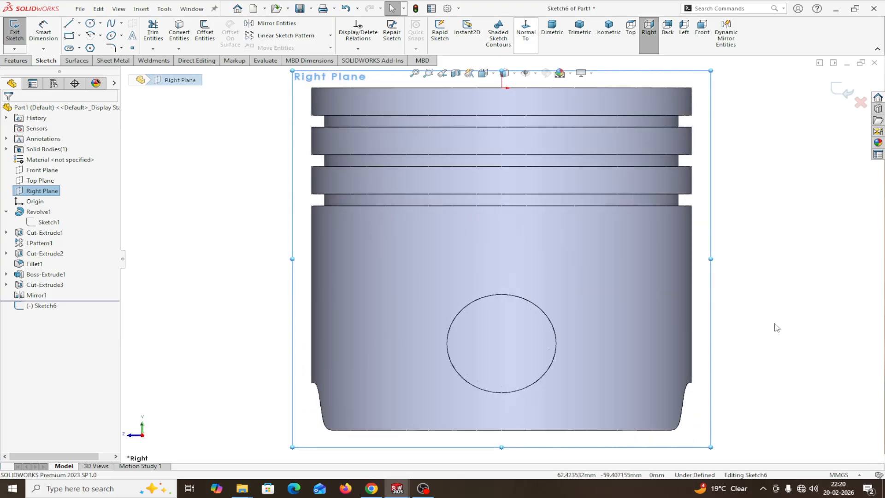
click(516, 75)
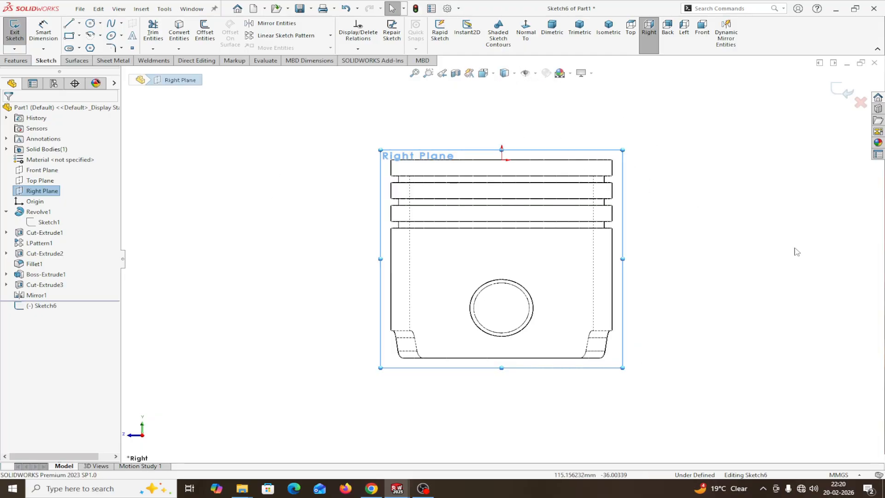
- Draw a circle of about 7.2 mm radius centered on the cross boss
click(90, 24)
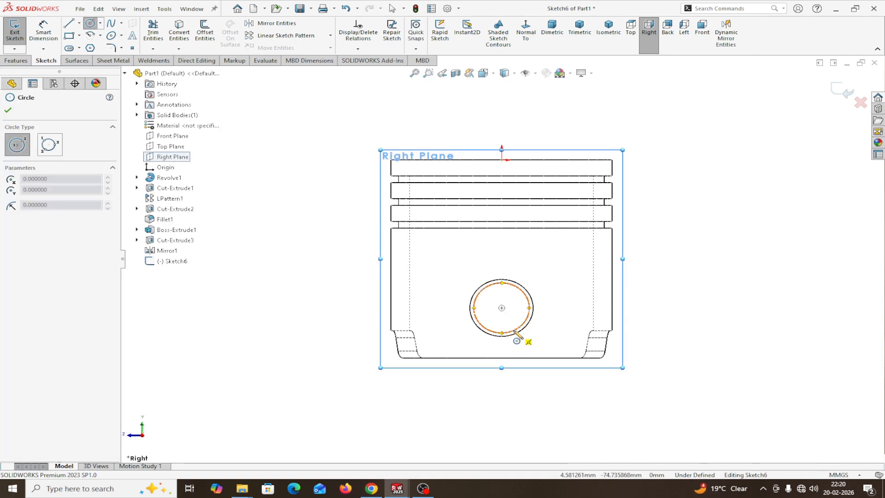
click(501, 308)
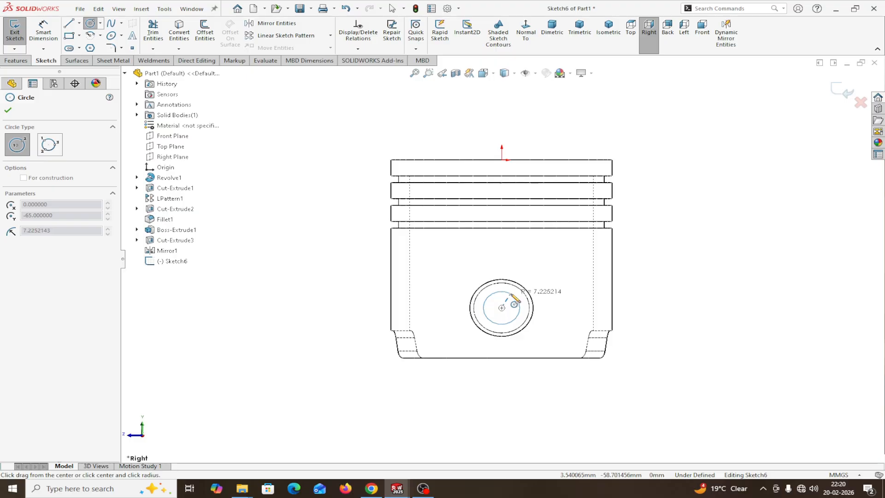
click(517, 297)
right_click(512, 295)
click(536, 301)
- Dimension the diameter of the new circle in the cross boss as 12 mm
click(44, 30)
click(496, 321)
click(289, 304)
text(12)
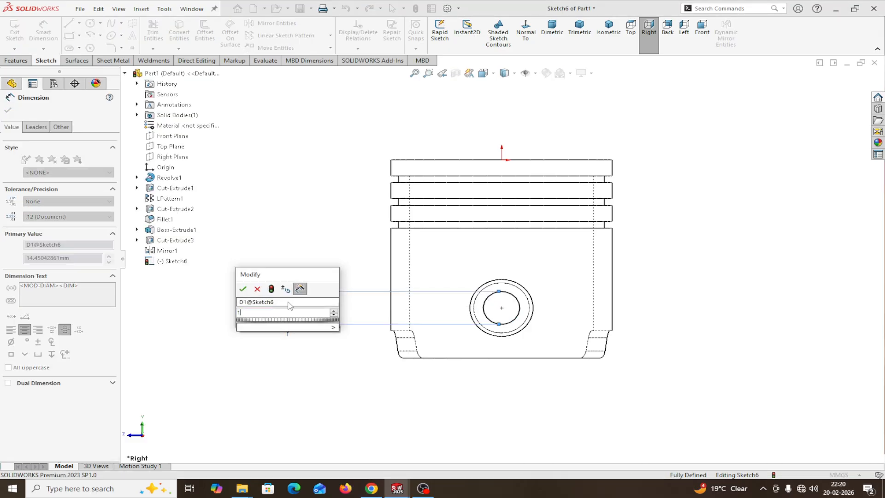
click(243, 289)
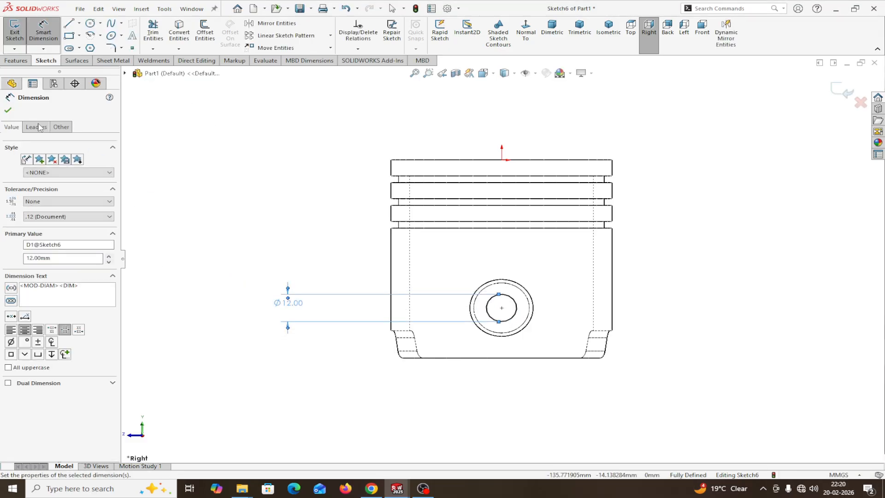
click(7, 110)
- Cut the 12 mm circle through all in both directions, with the model displayed shaded with edges
click(15, 60)
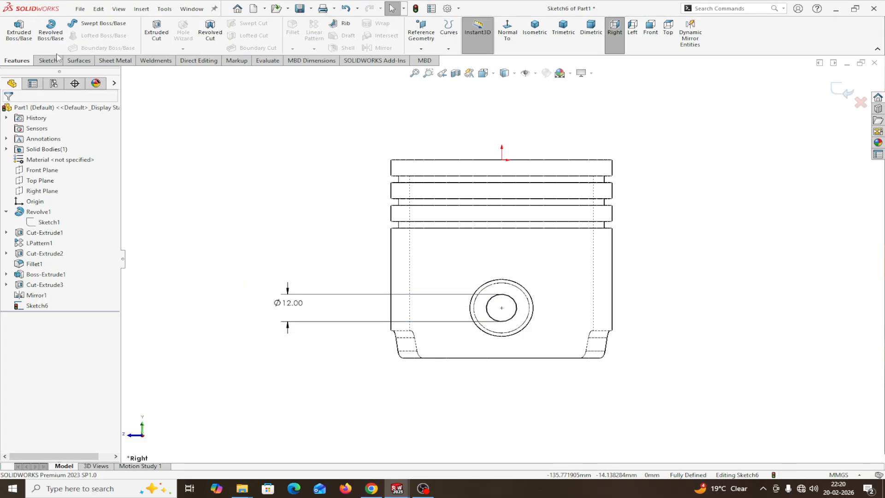
click(156, 31)
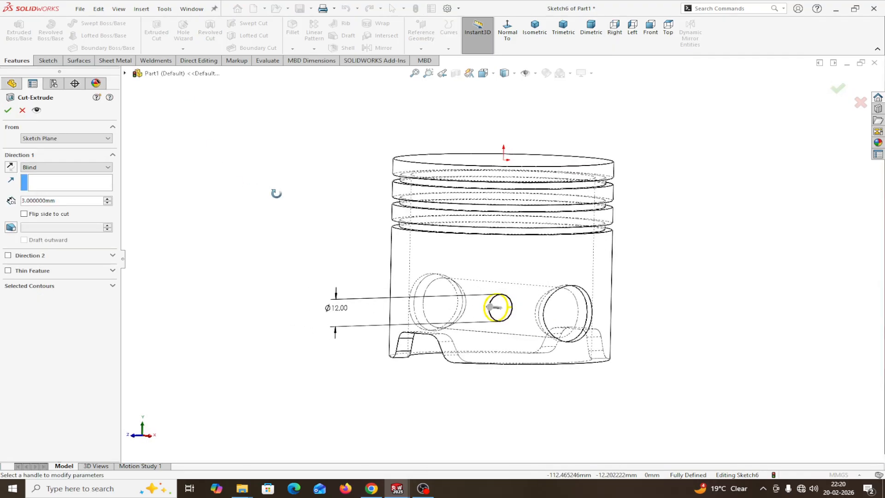
click(522, 74)
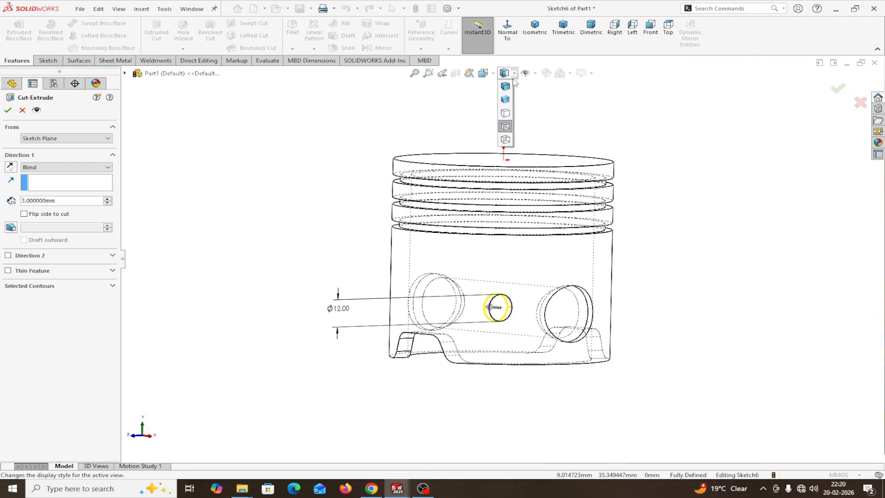
click(512, 89)
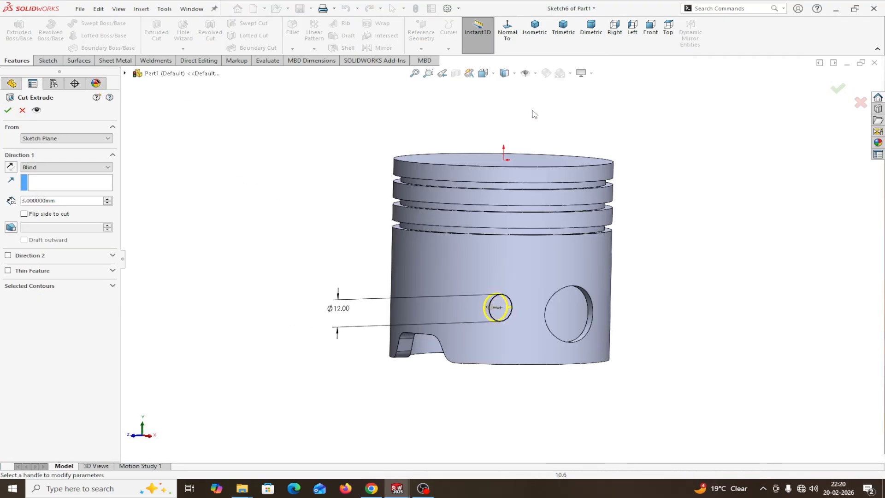
click(55, 167)
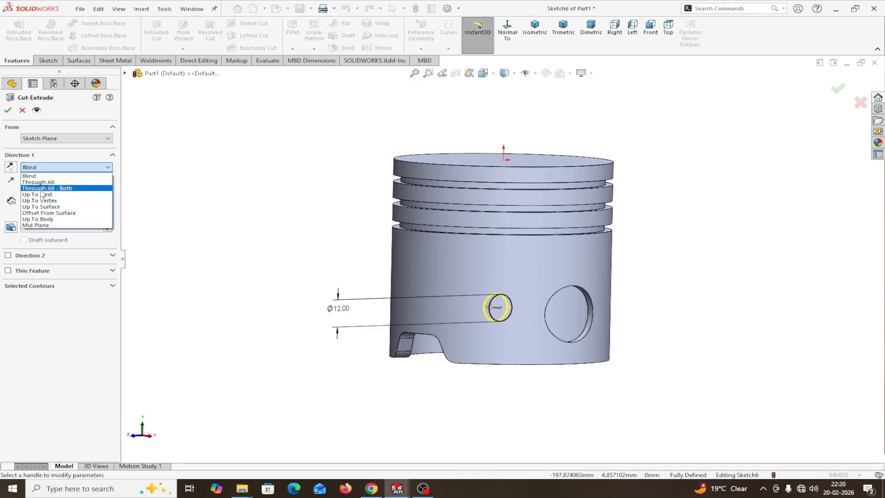
click(46, 188)
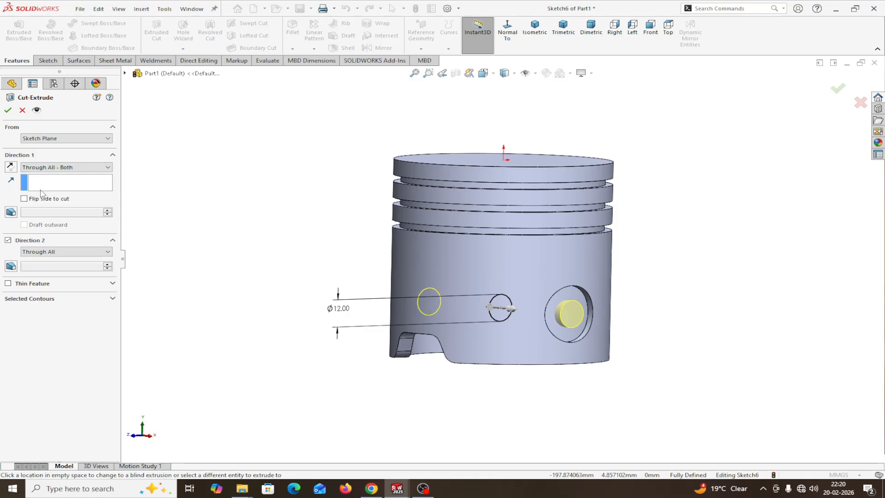
click(8, 110)
- Apply a section view through the Front Plane to inspect the bored cross boss inside the piston
middle_drag(292, 209, 467, 100)
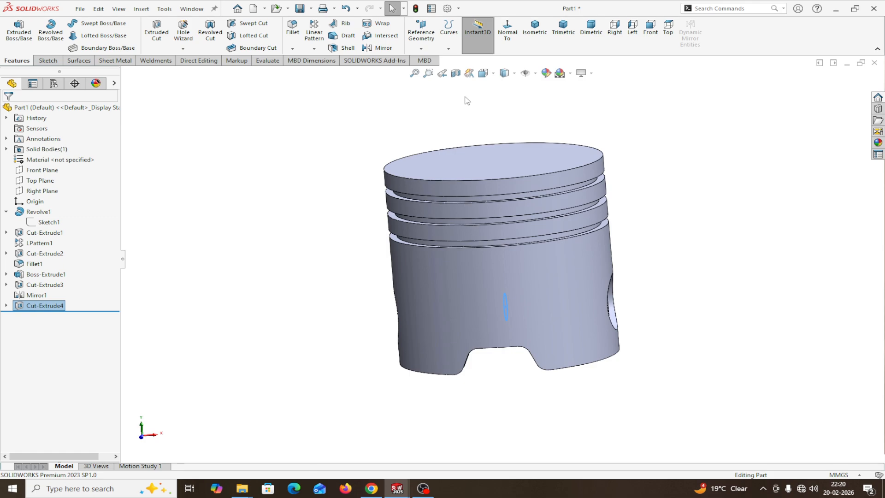
click(456, 73)
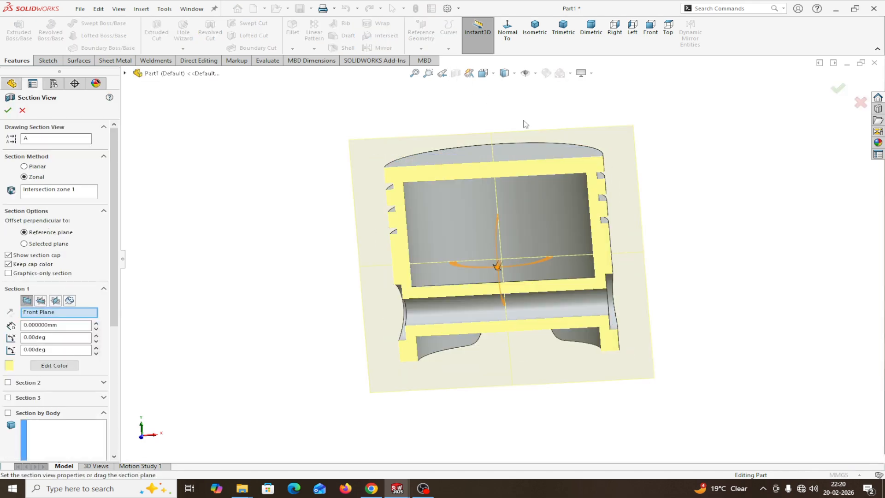
middle_drag(716, 255, 681, 258)
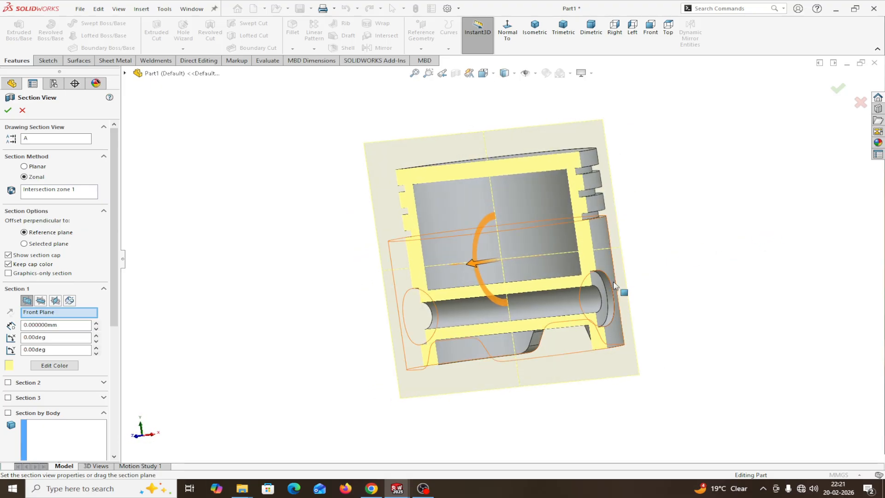
middle_drag(684, 278, 701, 272)
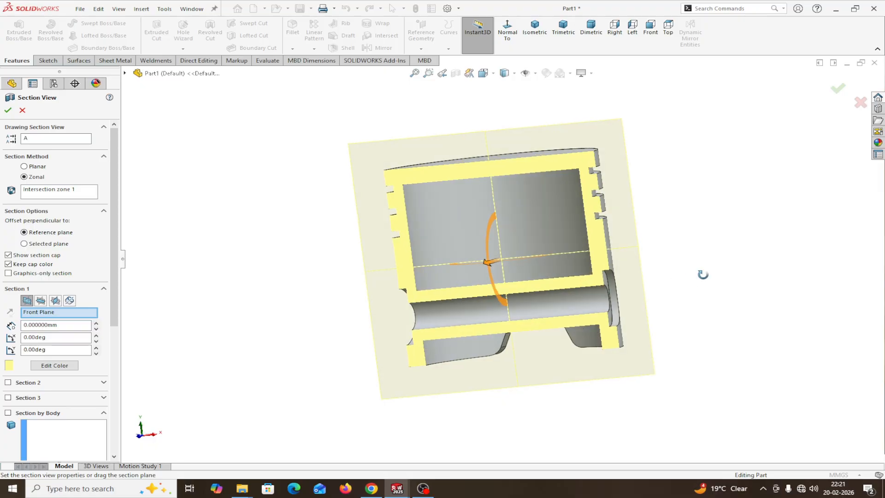
click(8, 109)
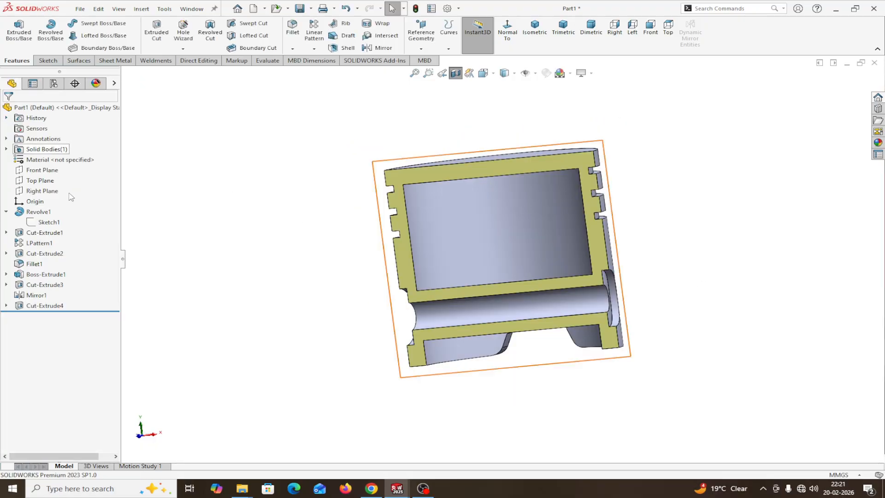
- Check the piston crown's dimensions in the engine cylinder drawing and turn off the section view in the piston part
mouse_move(391, 491)
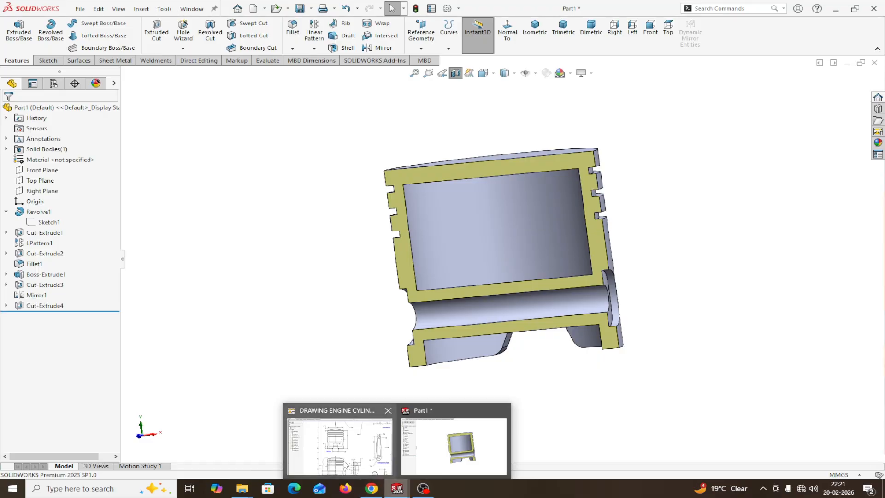
click(336, 438)
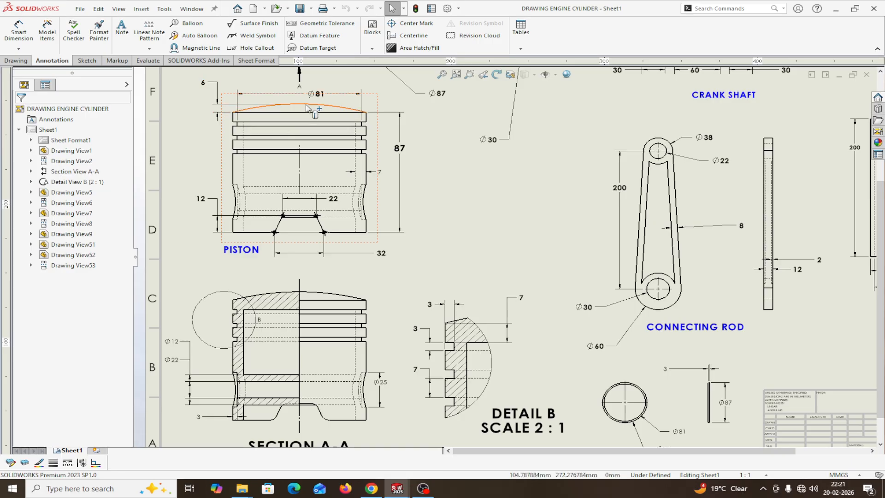
mouse_move(397, 488)
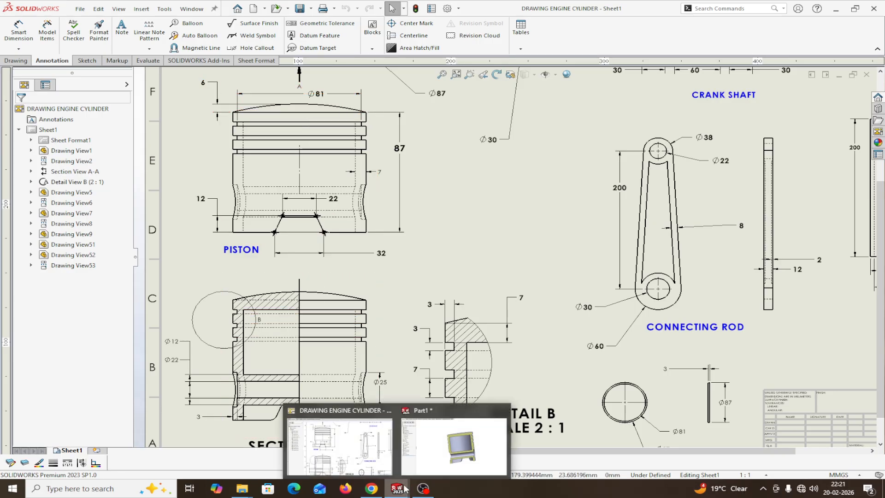
click(415, 396)
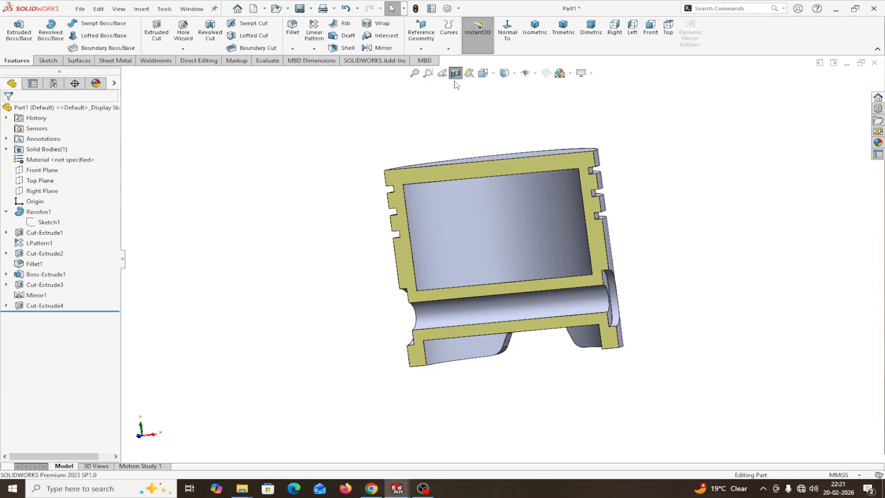
click(455, 74)
middle_drag(689, 197, 626, 200)
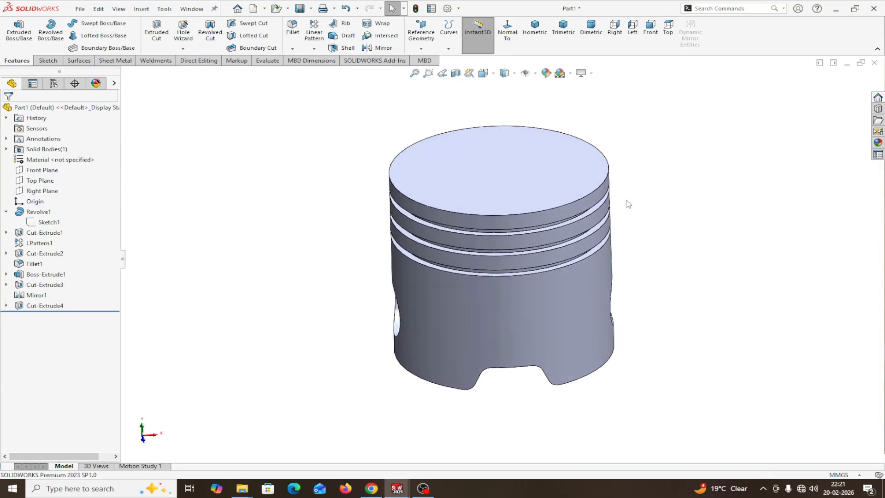
click(537, 174)
click(580, 144)
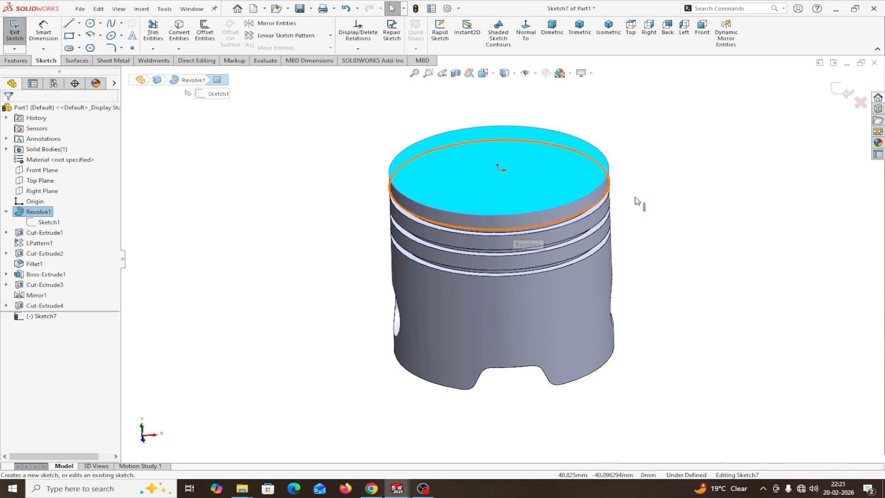
click(860, 103)
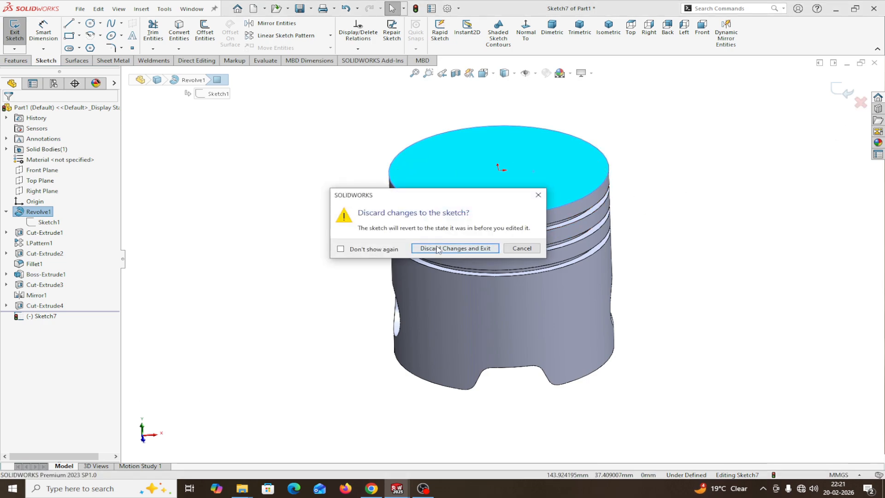
click(472, 248)
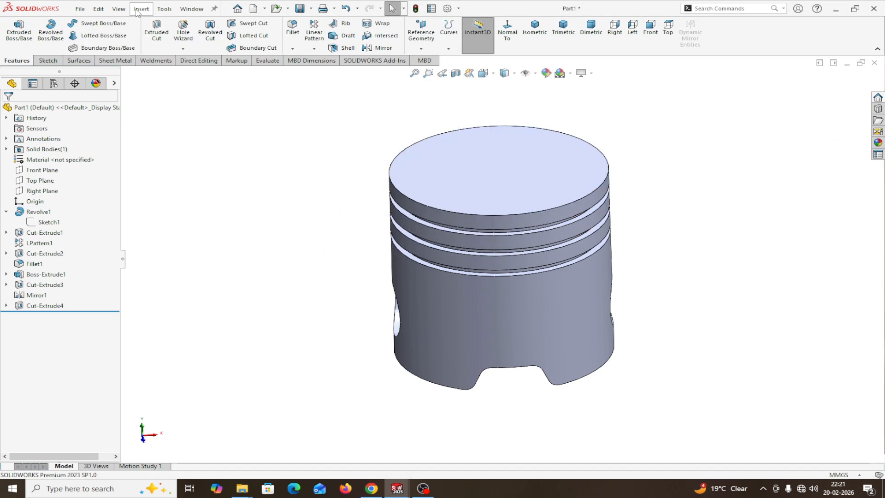
- Add a 6 mm high dome to the flat top face of the piston
click(141, 8)
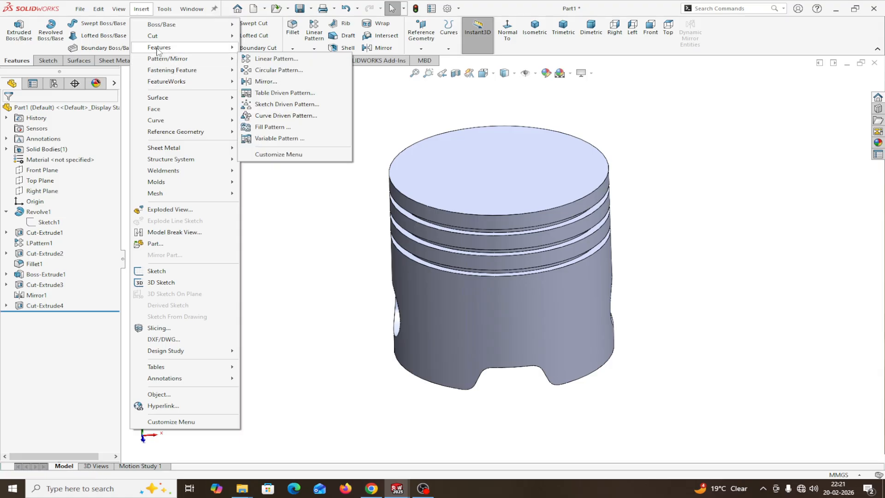
mouse_move(157, 49)
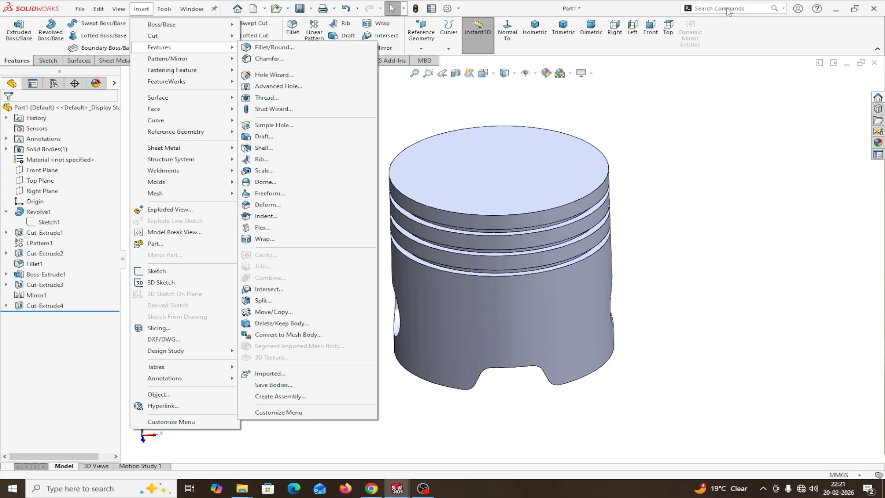
click(266, 183)
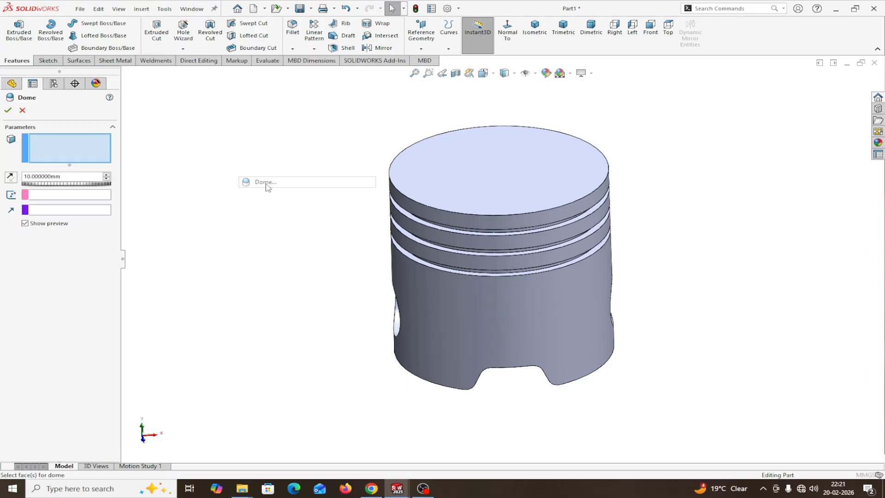
click(473, 186)
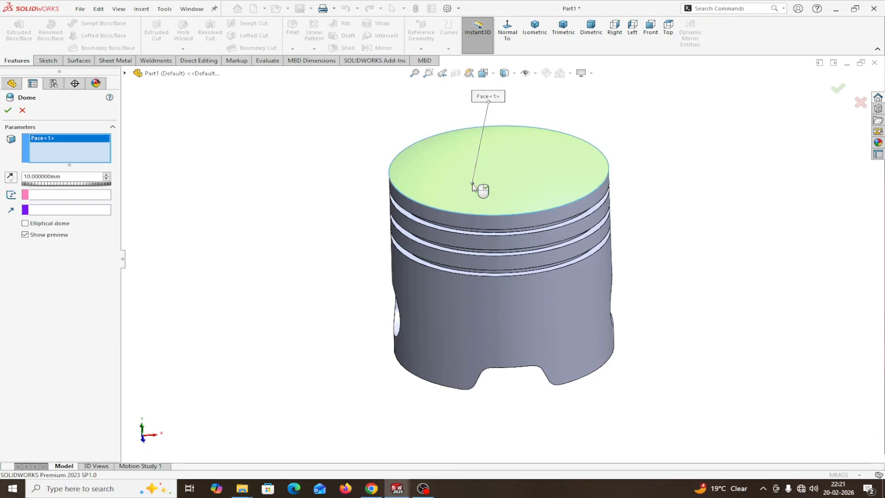
drag(51, 177, 14, 181)
text(6)
key(Return)
middle_drag(194, 250, 188, 190)
click(8, 111)
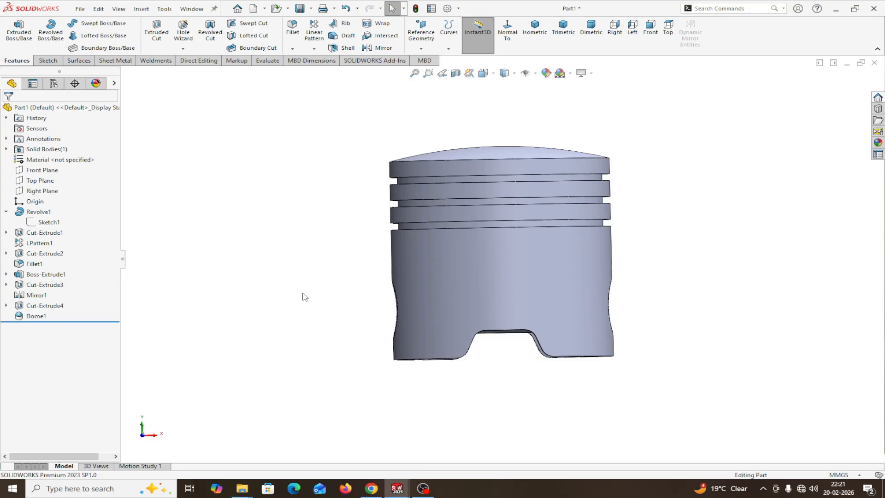
- Apply the chromium plate appearance from the Chrome metals to the whole piston part
middle_drag(304, 297, 336, 300)
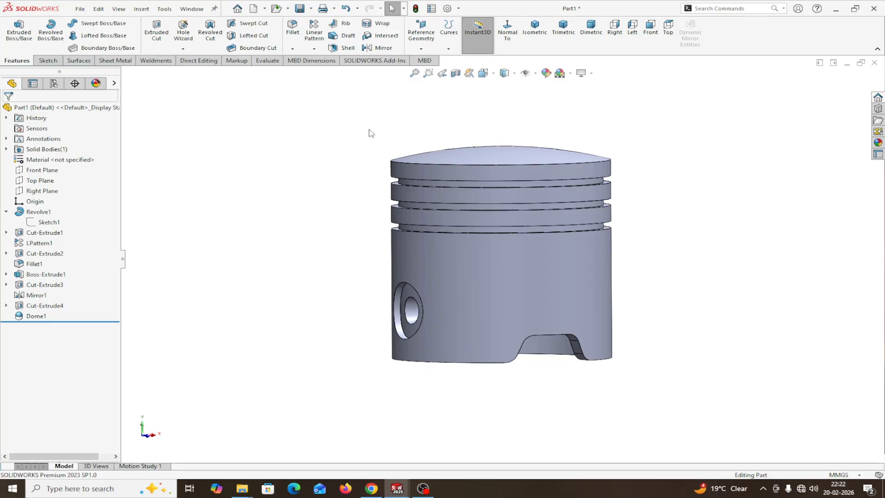
click(114, 83)
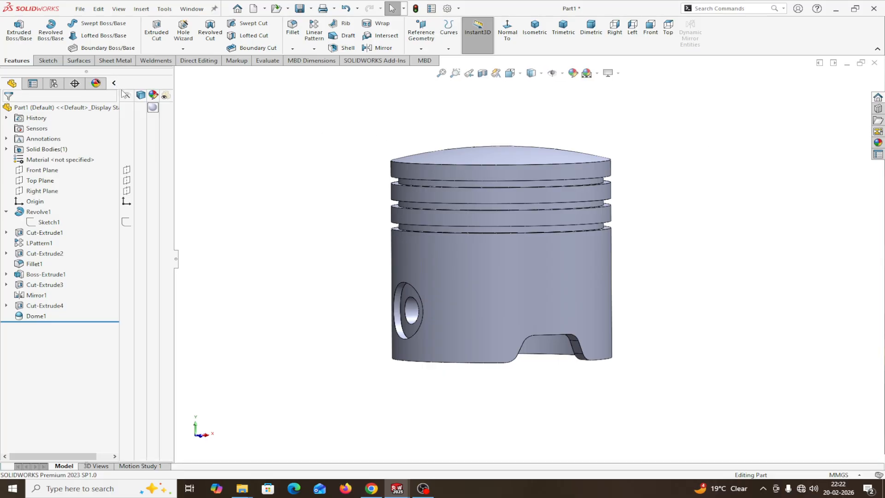
click(163, 109)
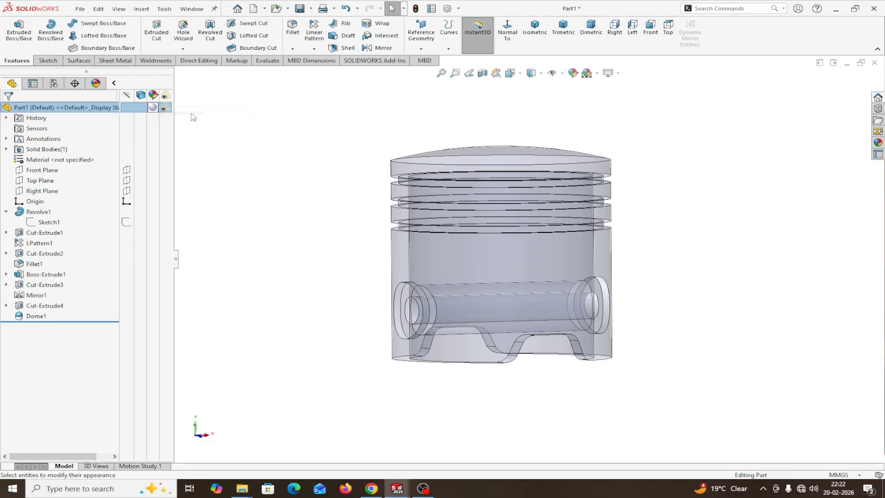
click(190, 116)
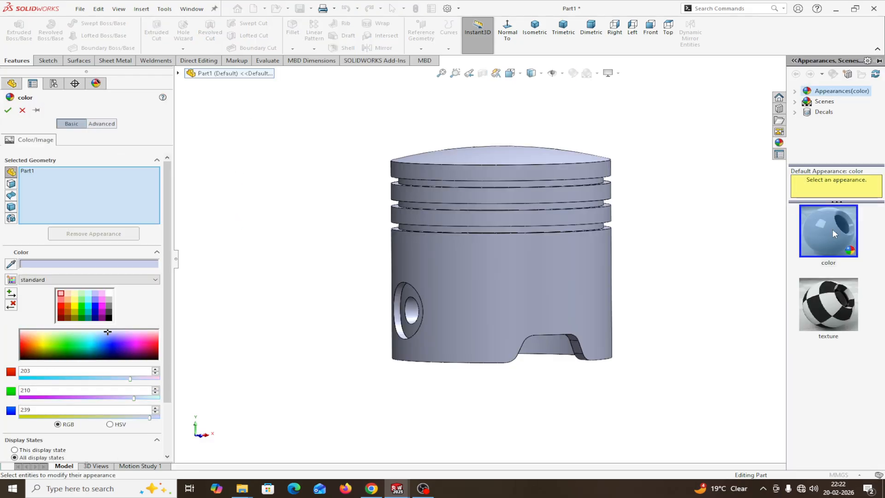
click(794, 92)
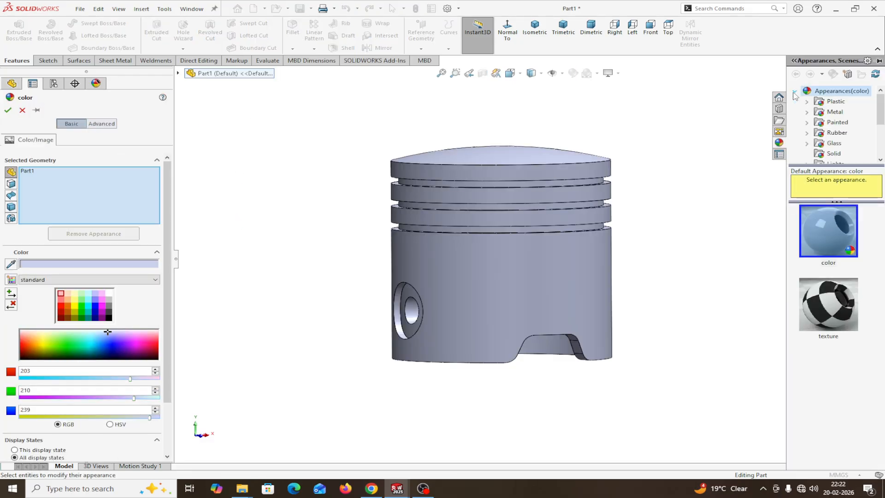
click(807, 112)
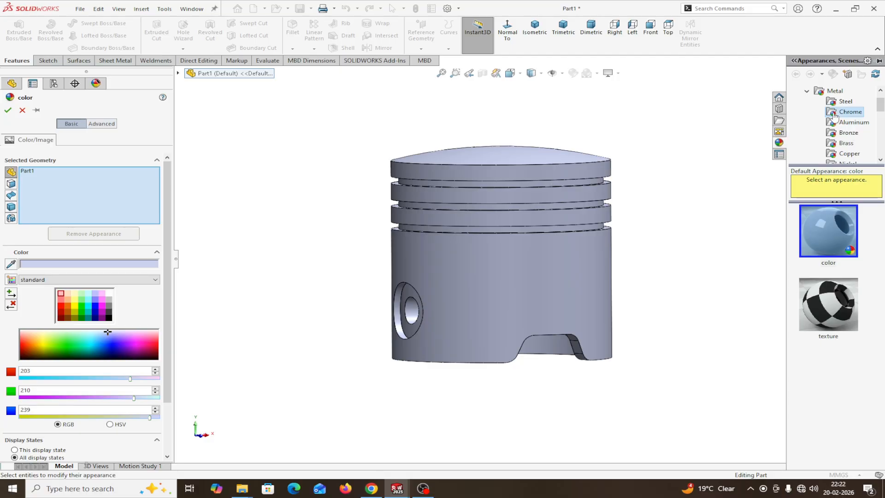
click(835, 113)
click(817, 236)
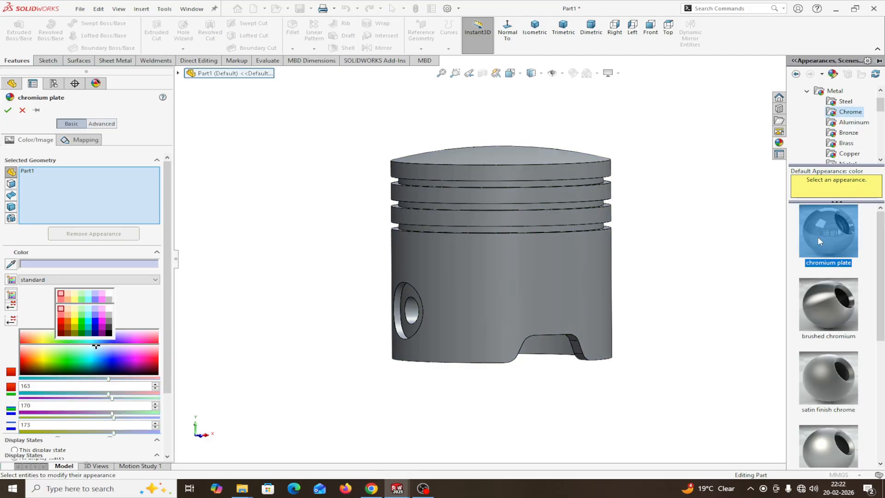
click(7, 110)
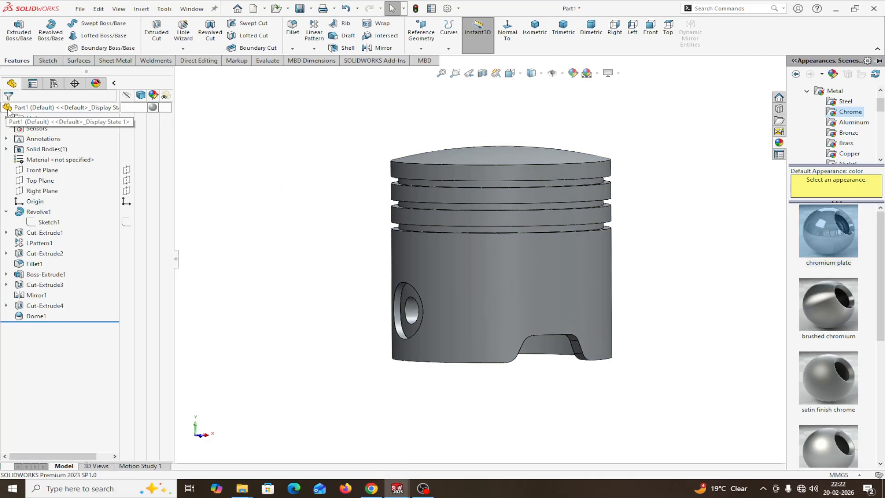
click(113, 84)
- Inspect the domed piston's interior with a section view through the Front Plane, and restore the full model display
middle_drag(299, 159, 236, 127)
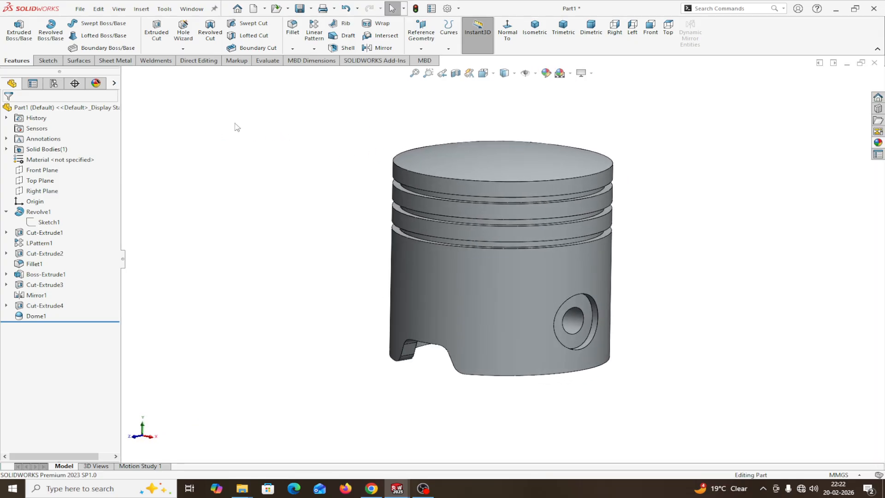
click(455, 73)
middle_drag(613, 217, 671, 228)
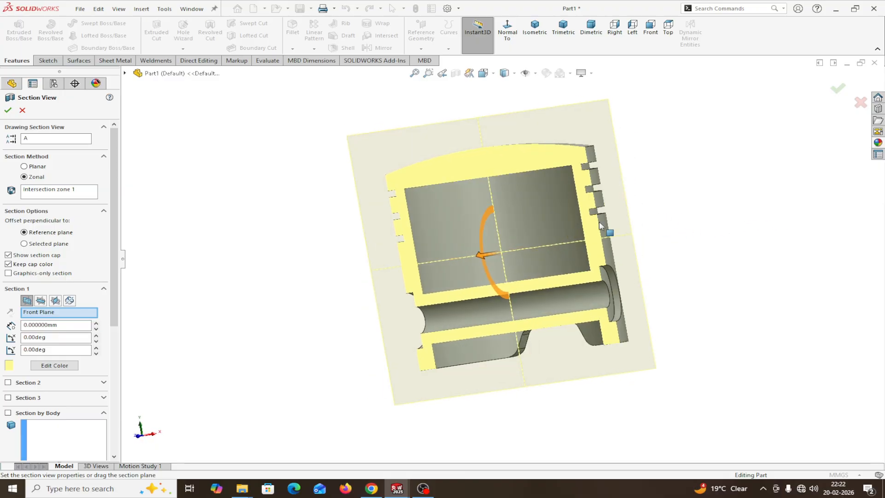
click(8, 111)
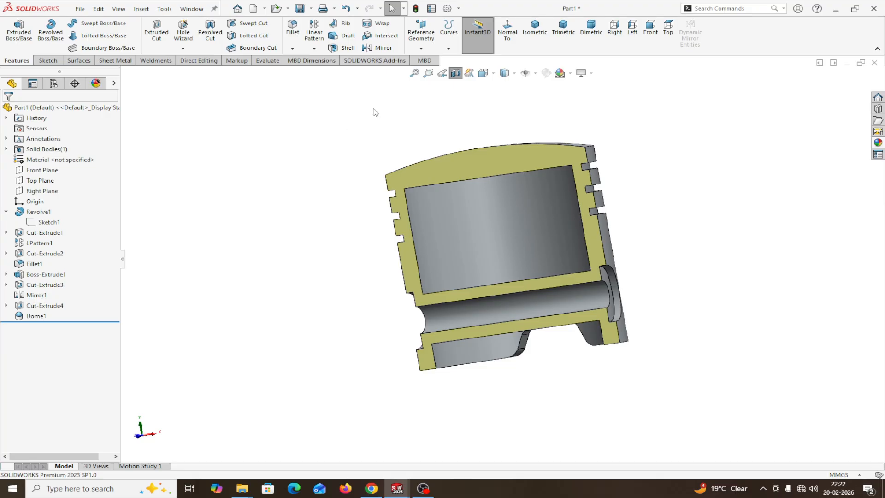
click(456, 73)
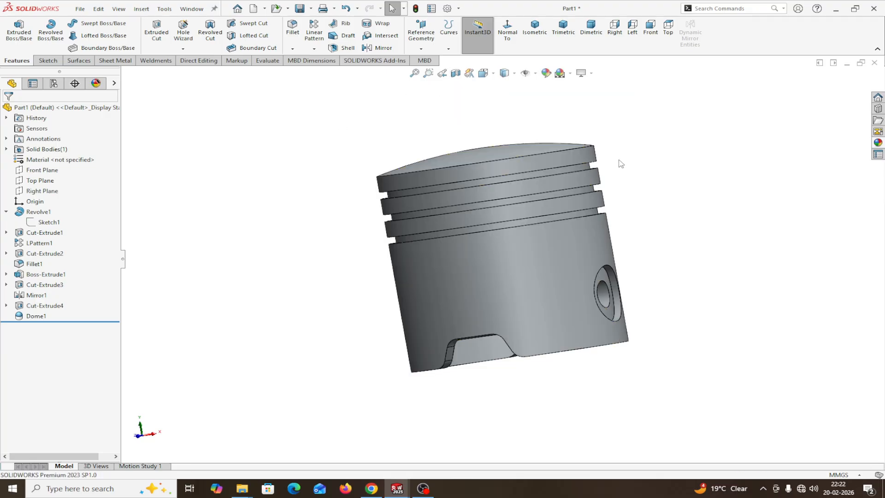
- Start saving the part and create a folder named ENGINE CYLINDER ASSEMBLY-B inside the ENGINE CYLINDER ASSEMBLY folder
click(300, 9)
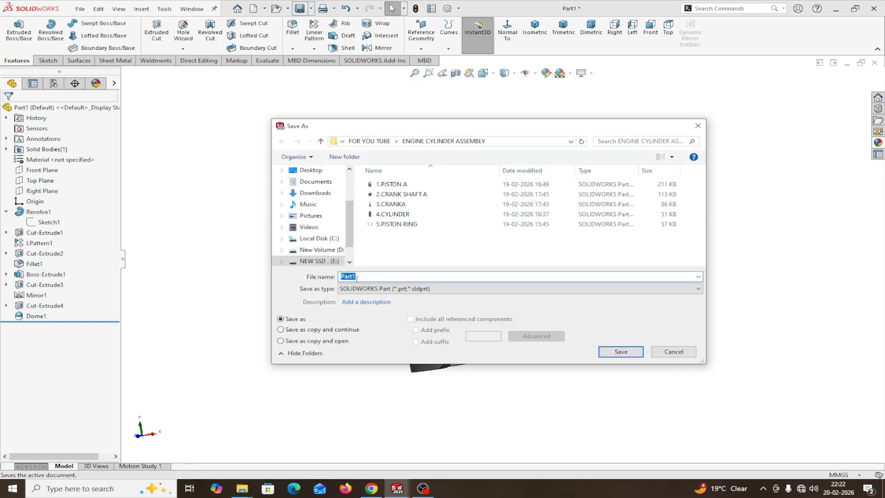
click(343, 156)
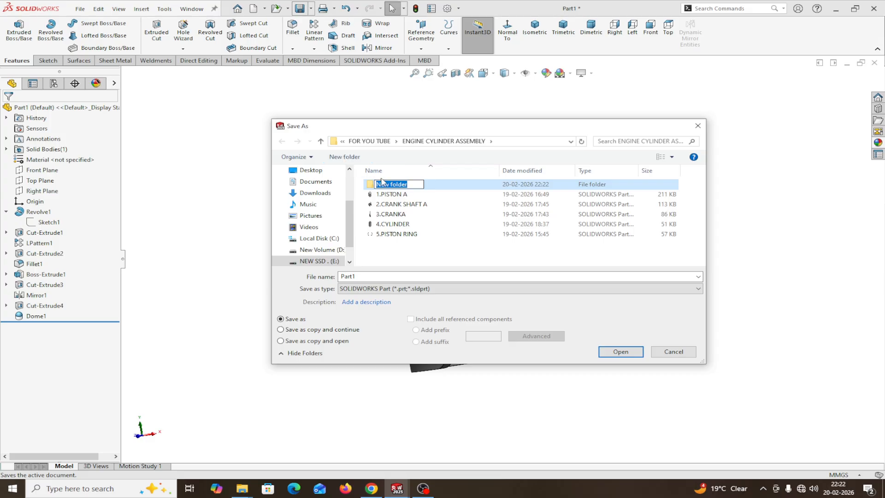
text(ENGINE C)
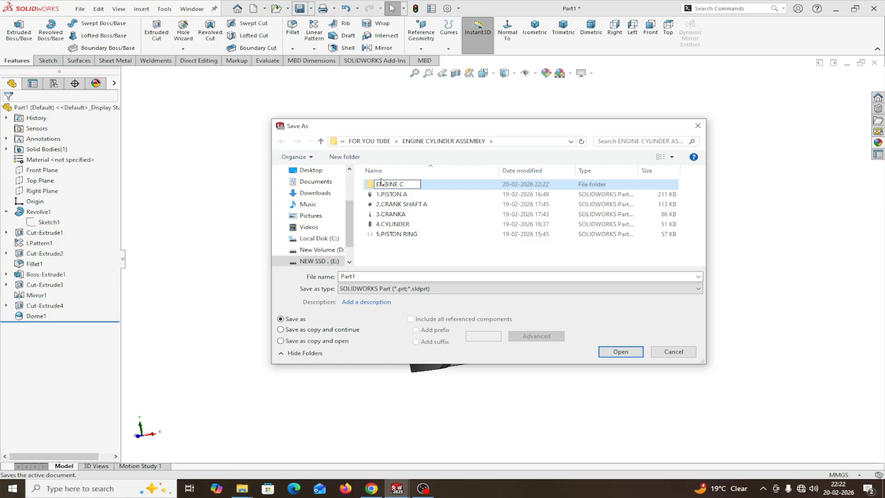
text(YLINDER ASSEMBLY-B)
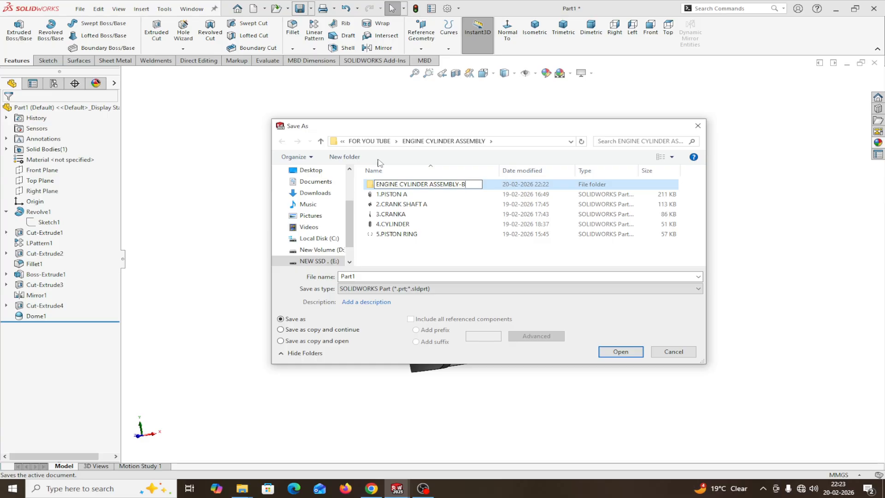
click(375, 186)
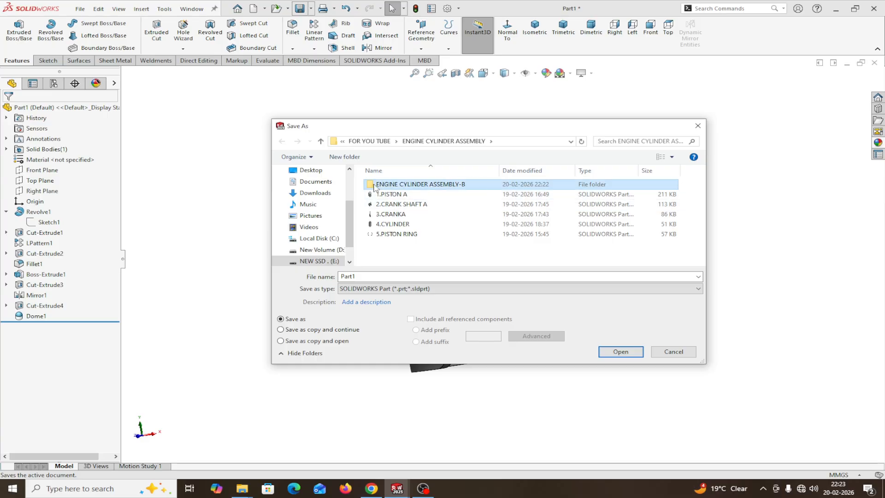
- Save the part as "1. PISTON- B" in the ENGINE CYLINDER ASSEMBLY-B folder
double_click(375, 184)
double_click(345, 277)
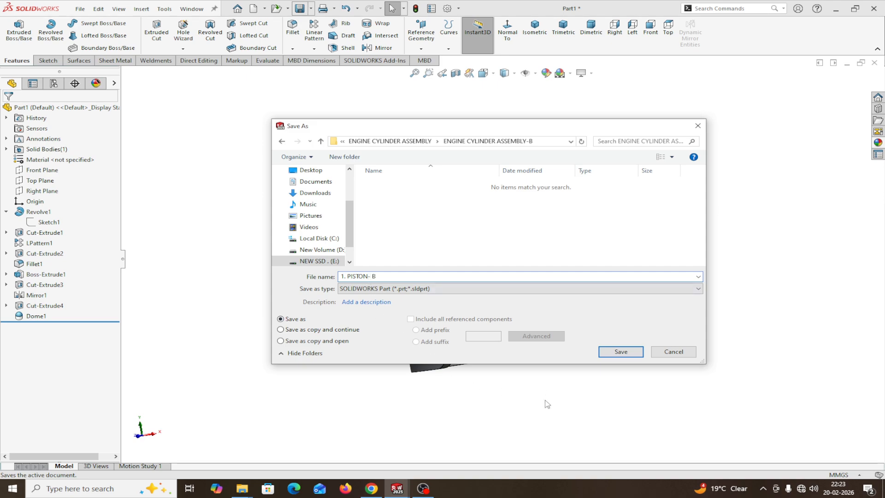
click(625, 355)
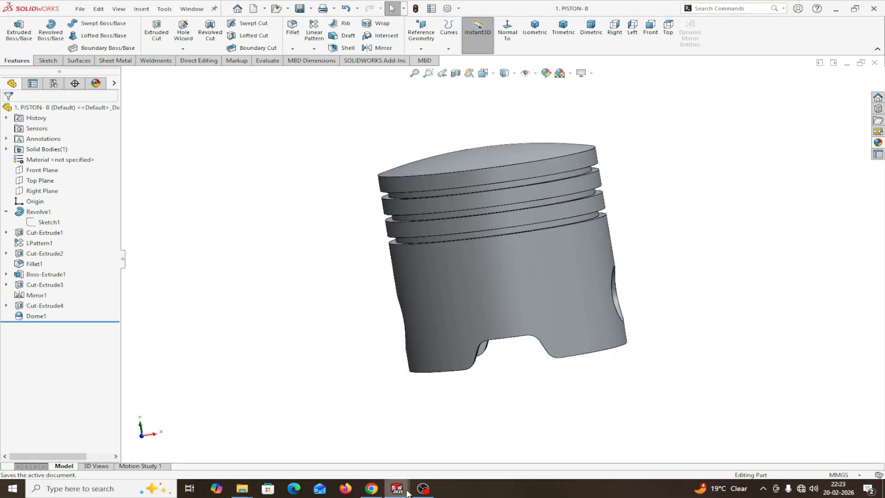
- Return to the engine cylinder drawing and examine the crank shaft views and dimensions
mouse_move(402, 493)
click(372, 461)
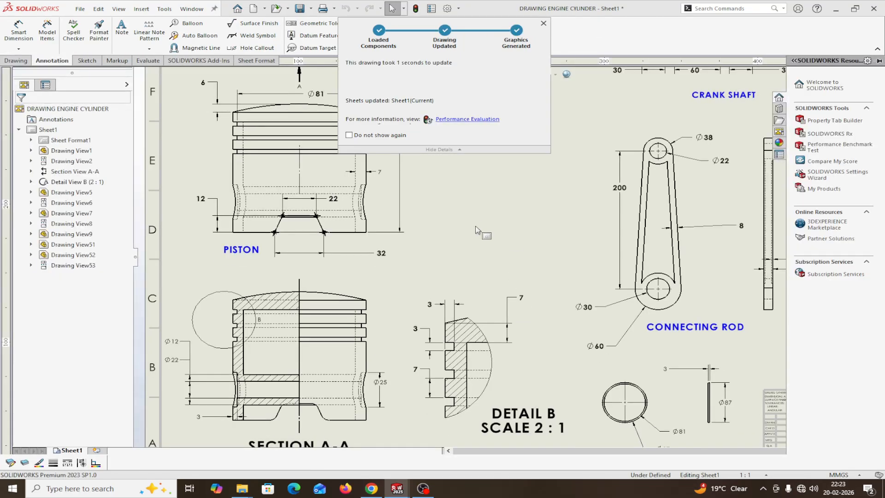
scroll(480, 231, up, 5)
scroll(601, 209, down, 2)
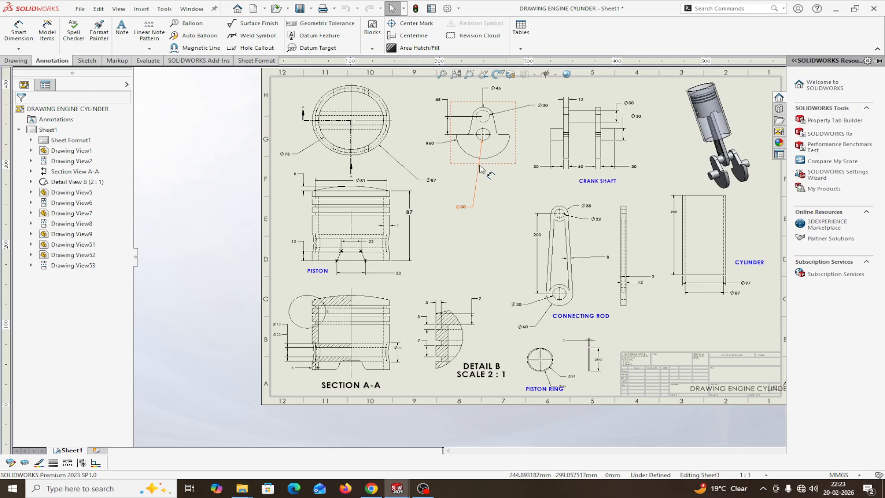
scroll(659, 97, up, 2)
scroll(507, 194, up, 2)
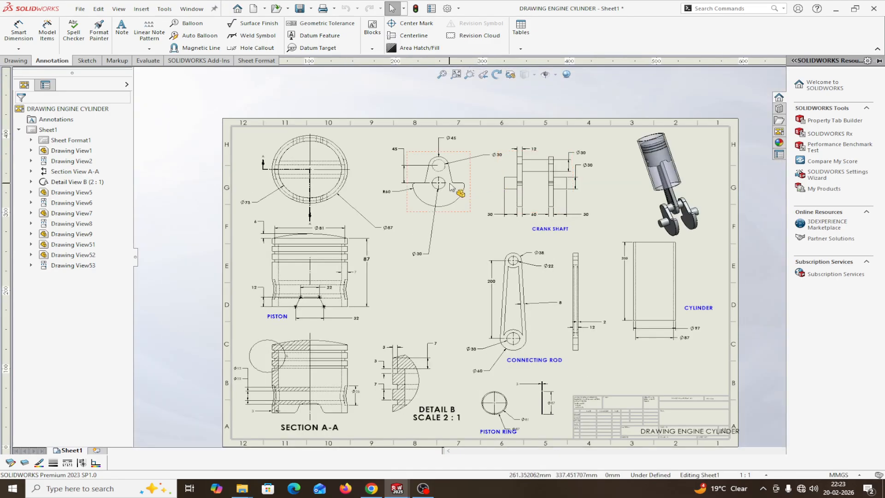
- Check the crank shaft views in the drawing, return to the piston part window and create a new part document
scroll(462, 181, down, 1)
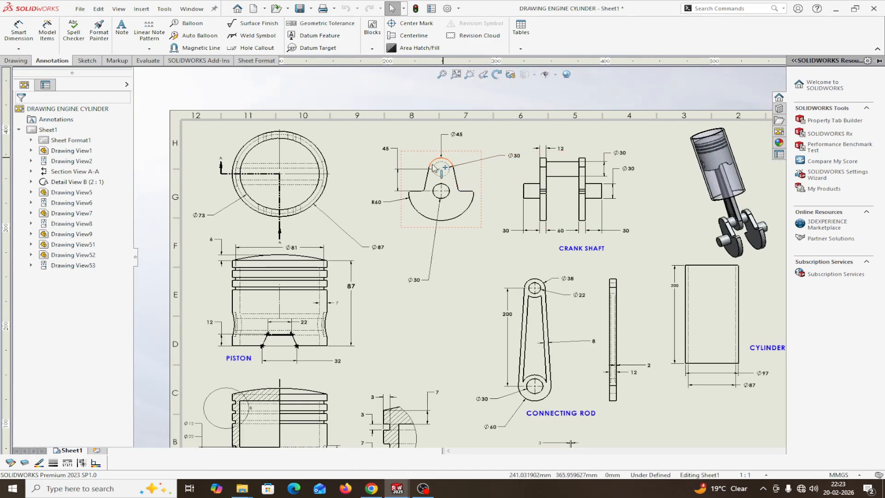
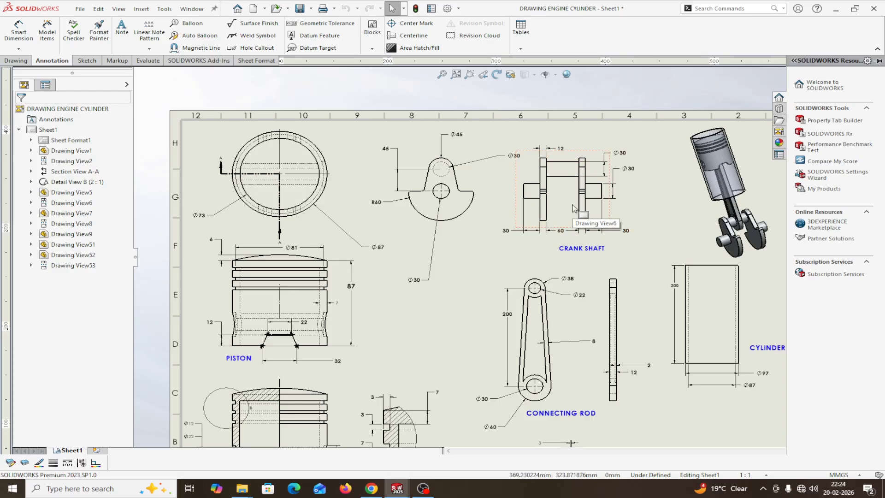
mouse_move(399, 490)
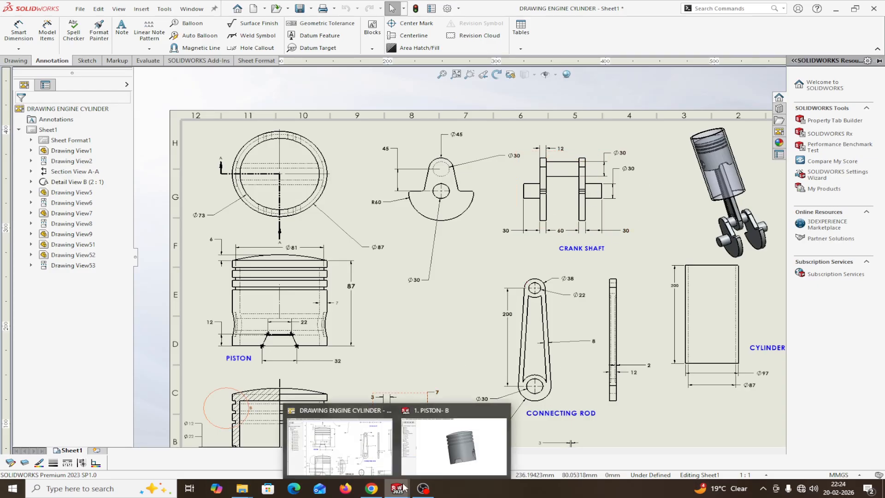
click(454, 445)
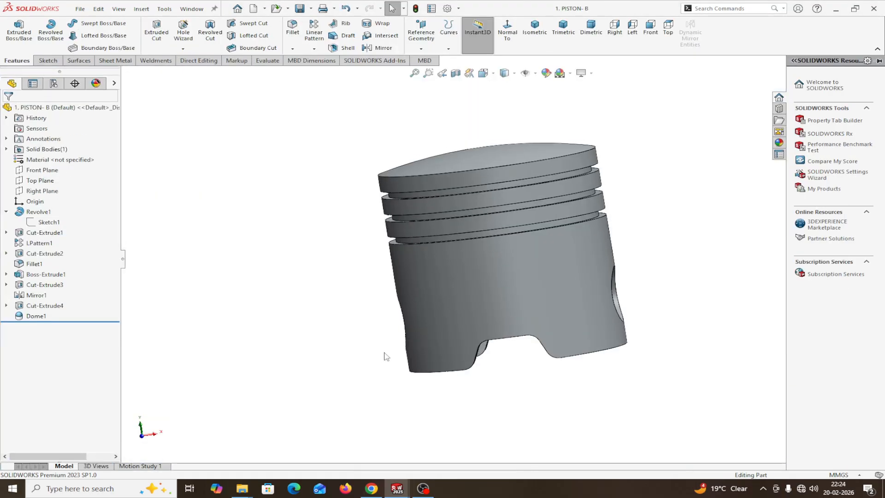
click(80, 9)
click(99, 25)
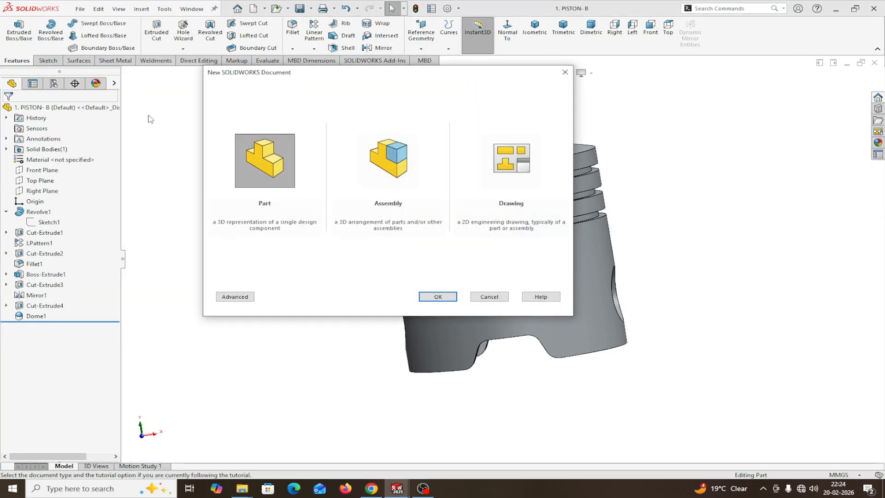
click(434, 296)
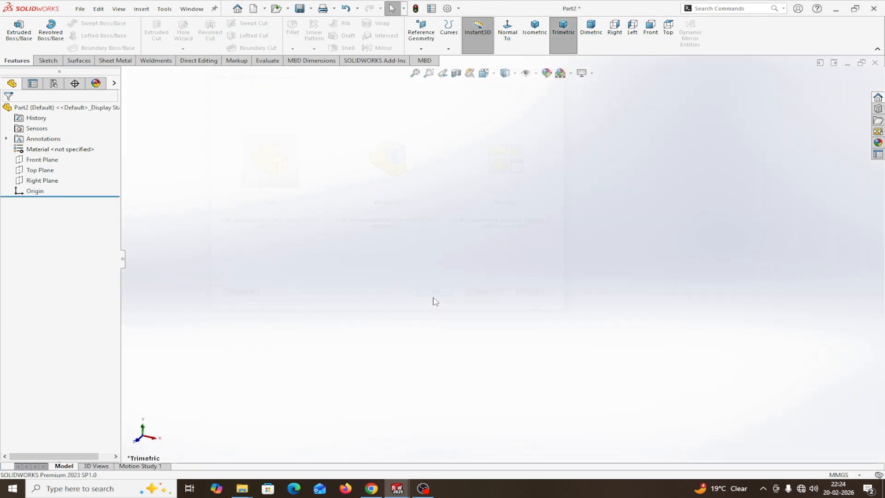
- Apply the Plain White scene to the new part and check that its unit system is MMGS
click(571, 73)
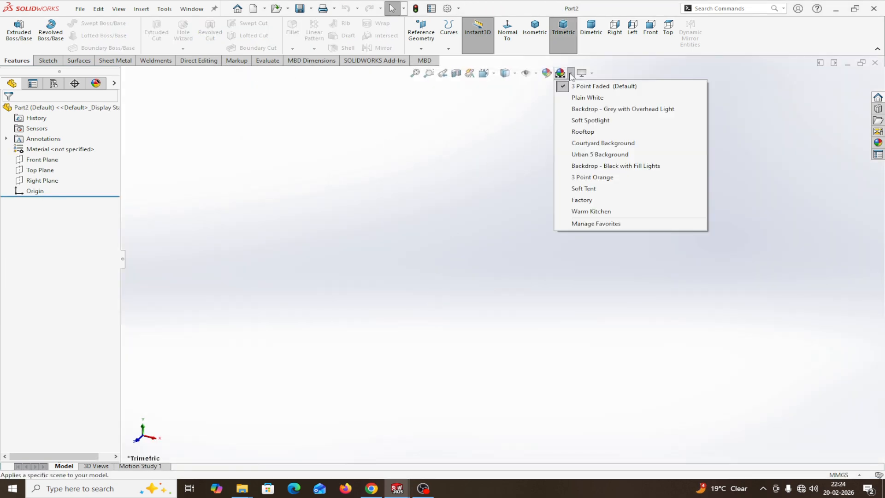
click(579, 98)
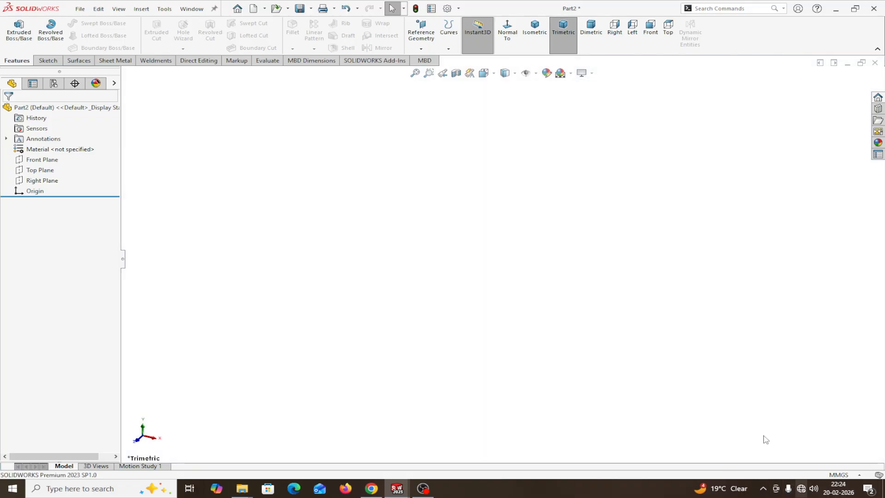
click(845, 475)
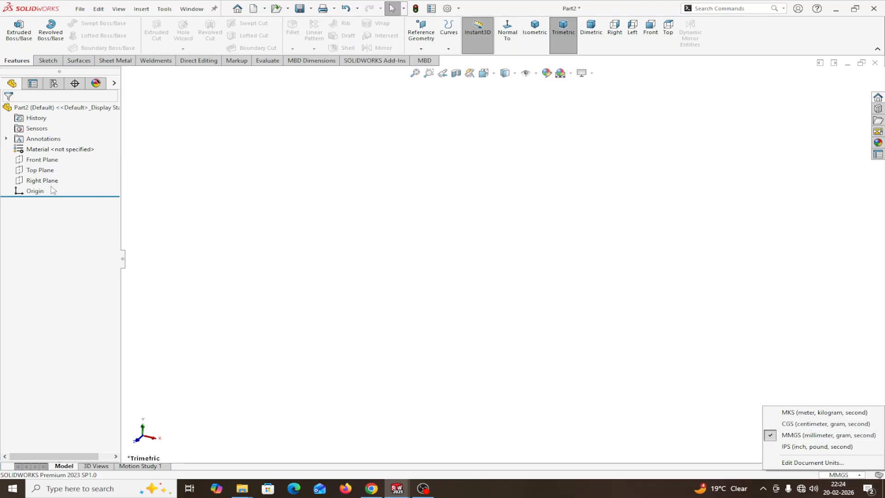
- Start a sketch on the Front Plane and draw a vertical centerline about 71 mm long upward from the origin
click(46, 161)
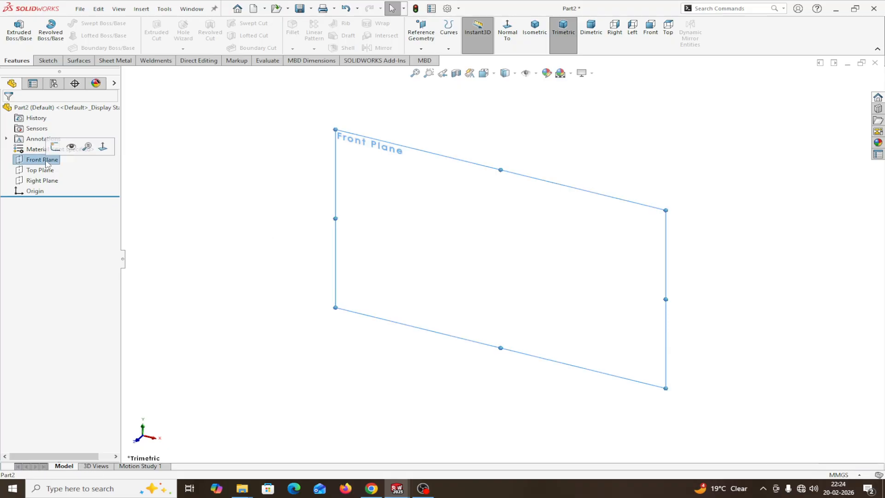
click(54, 150)
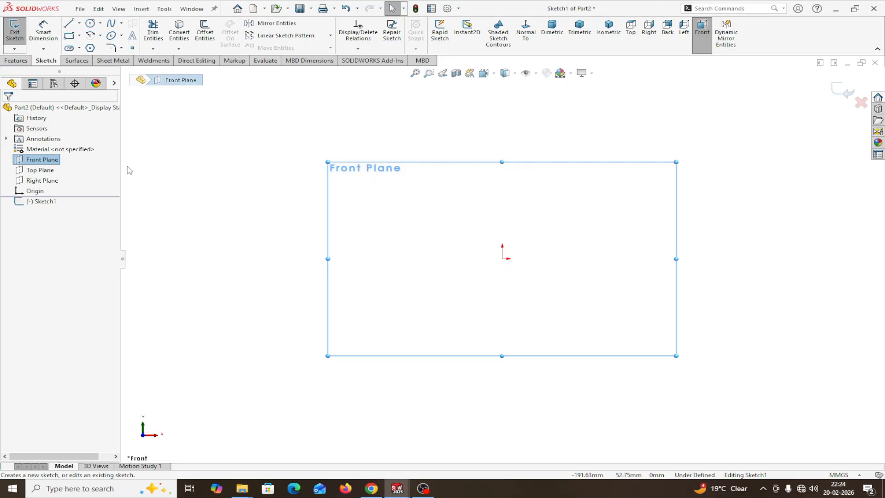
click(80, 23)
click(73, 48)
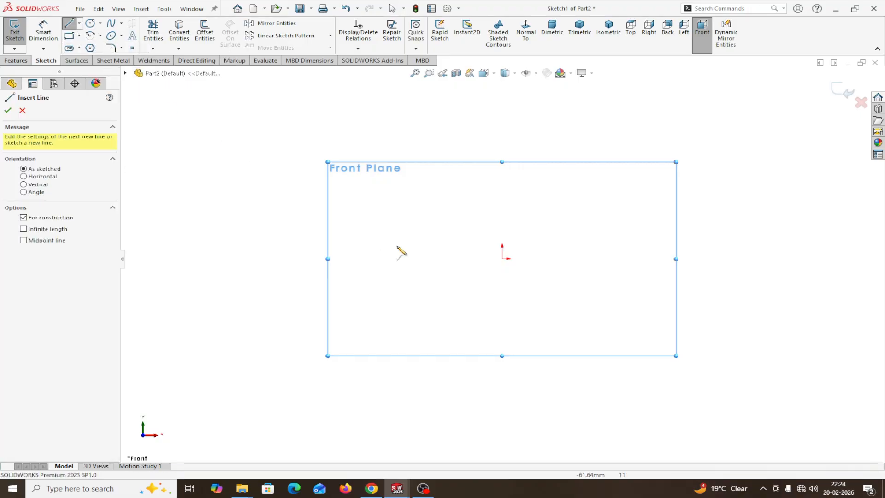
click(502, 258)
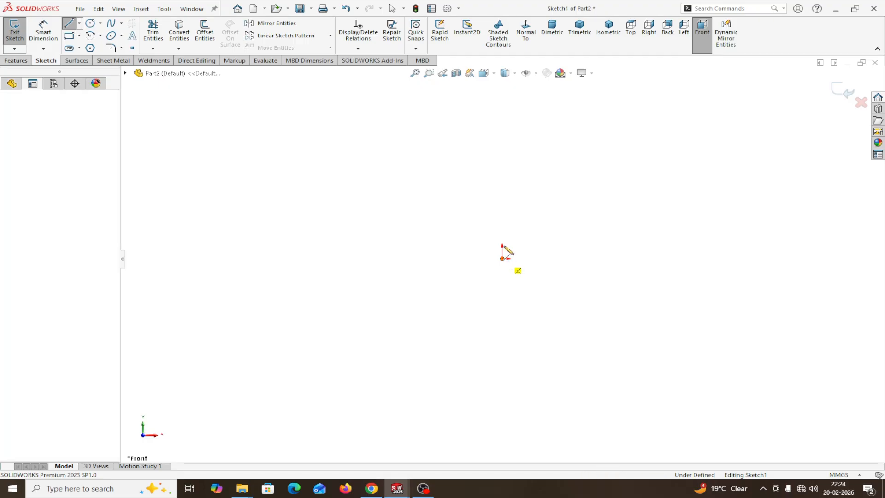
click(502, 134)
right_click(504, 134)
click(521, 138)
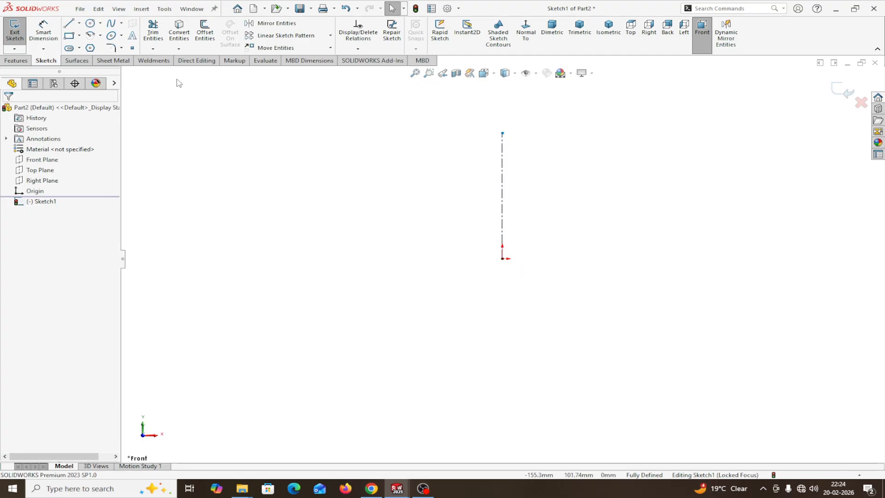
- Sketch a circle of about 25 mm radius centred on the upper end of the centerline
click(79, 24)
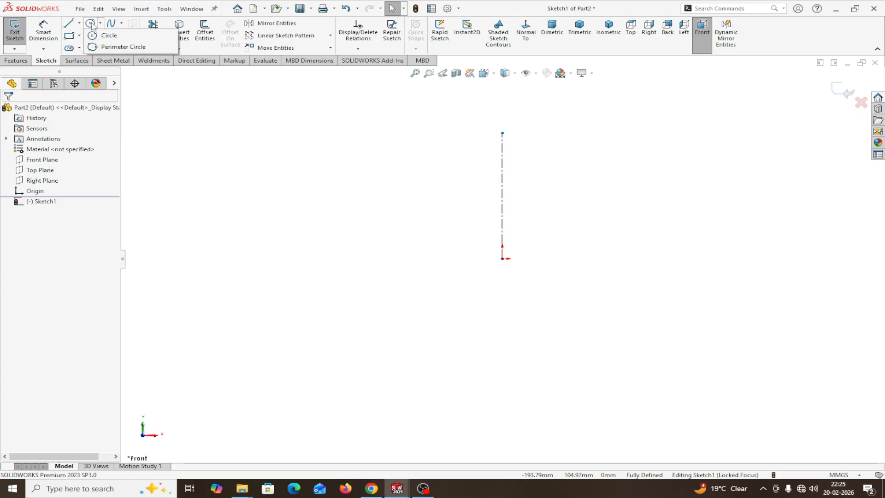
click(91, 24)
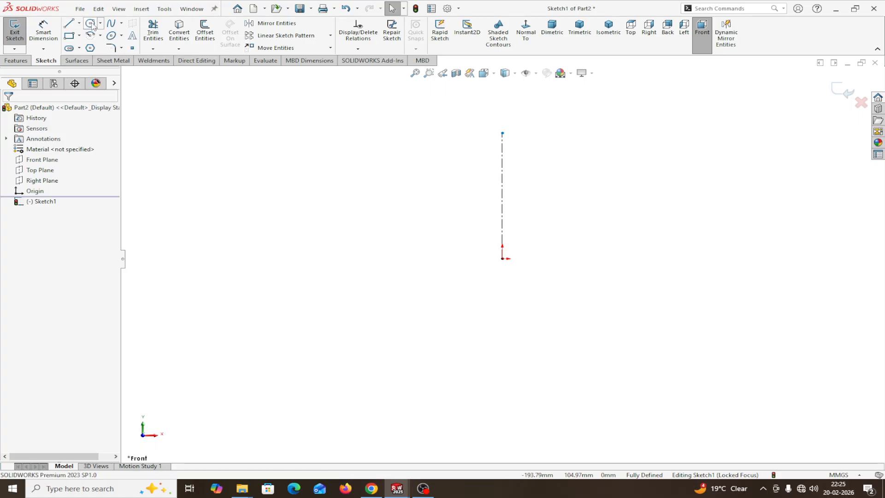
click(502, 134)
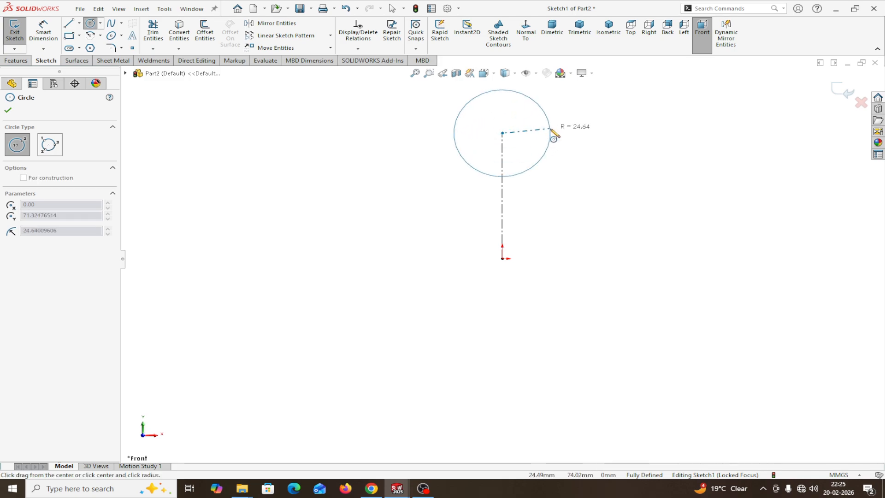
click(554, 134)
right_click(554, 134)
click(576, 136)
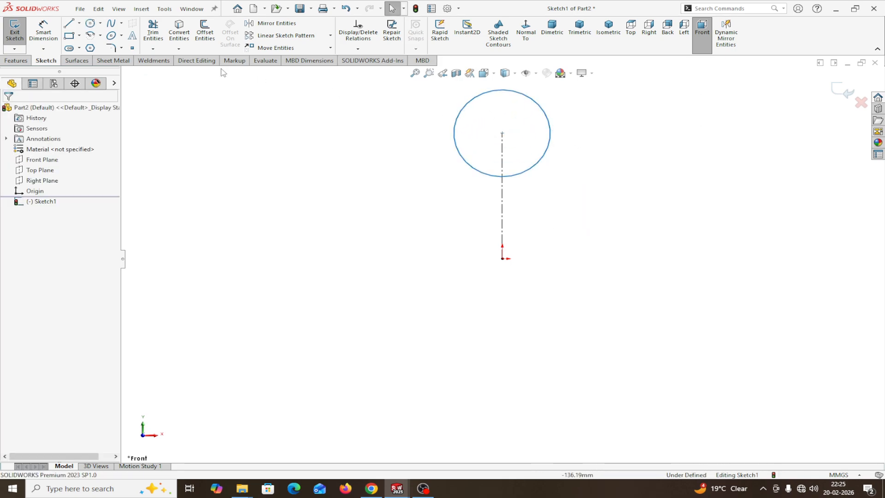
- Dimension the circle's diameter as 45 mm
click(43, 30)
click(546, 164)
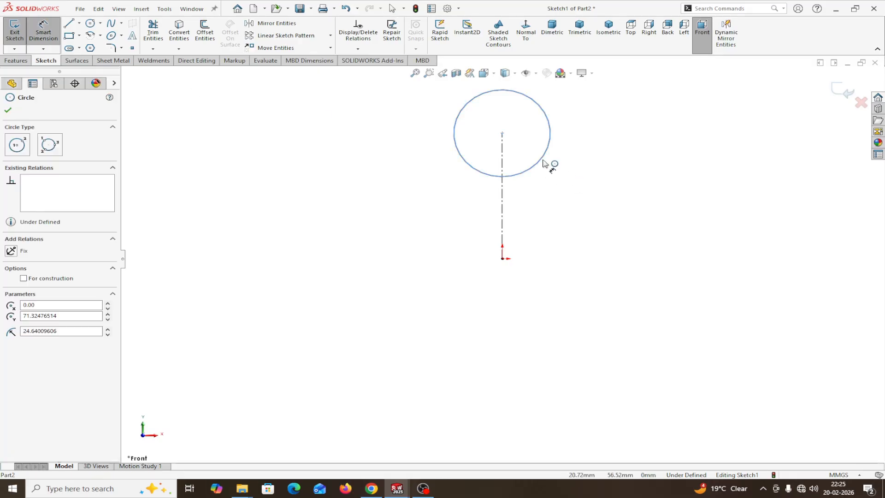
click(649, 206)
text(45)
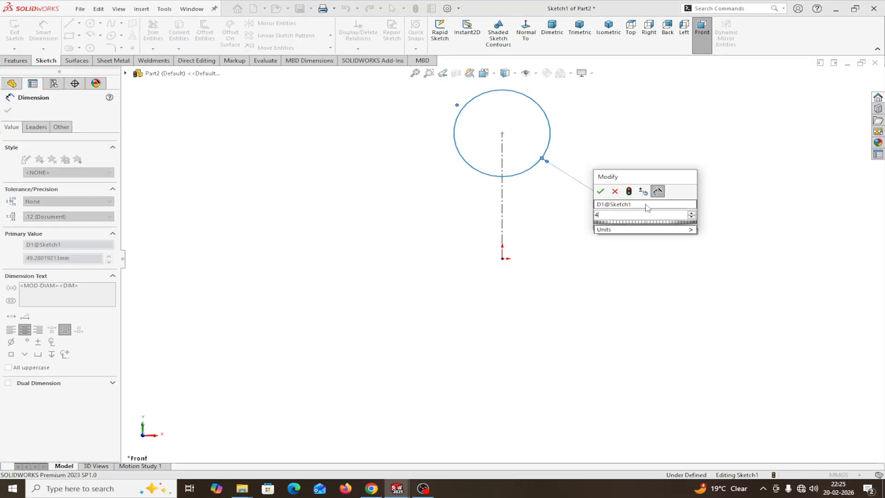
click(601, 192)
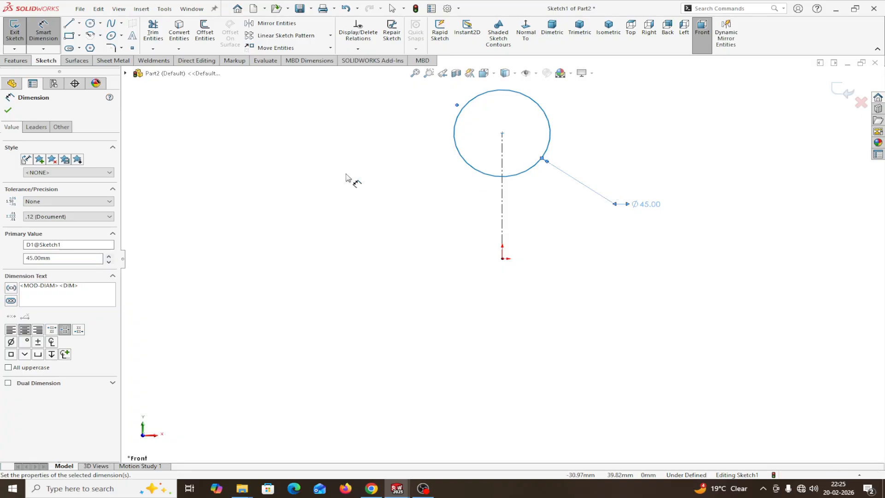
click(7, 111)
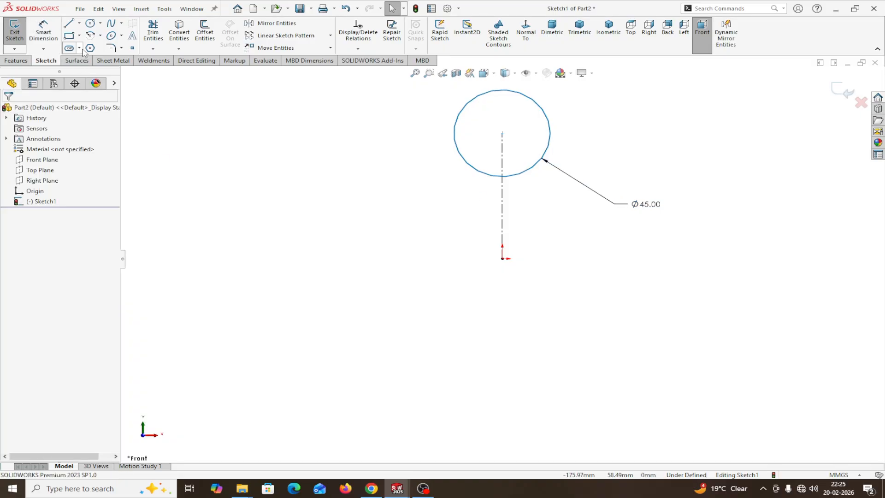
- Sketch a 180° centerpoint arc of about 42 mm radius around the origin, opening upward below the circle
click(91, 35)
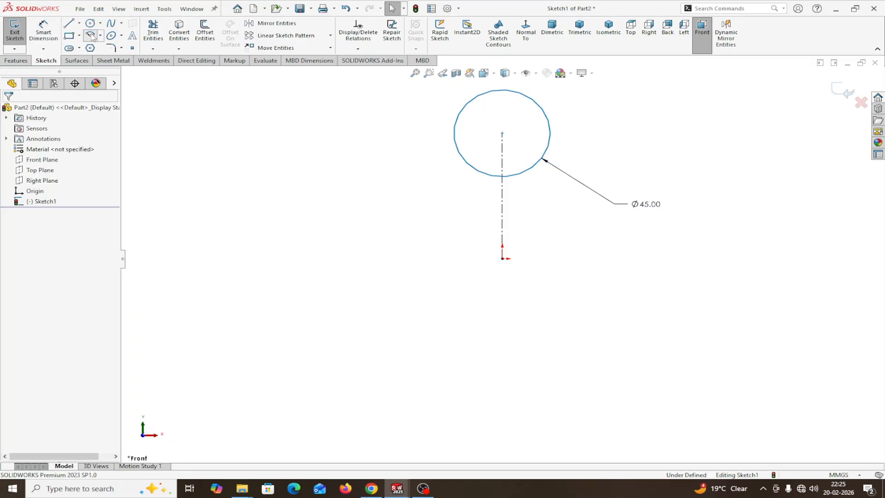
click(502, 258)
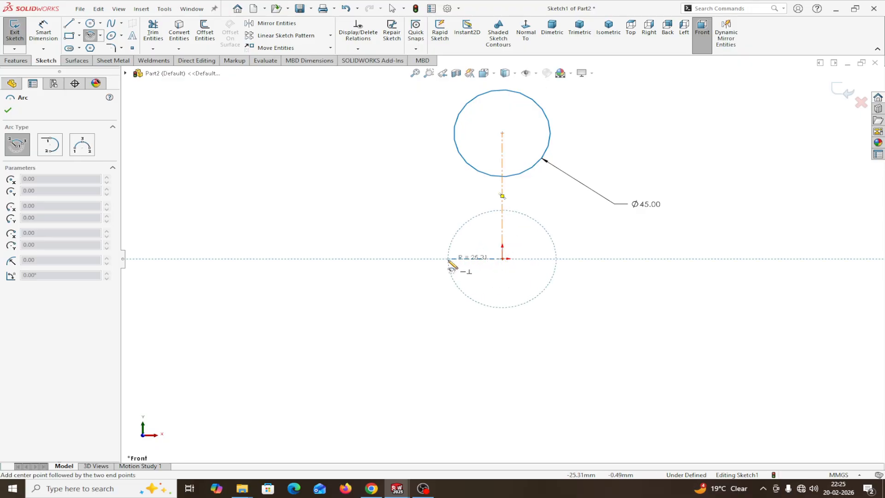
click(413, 259)
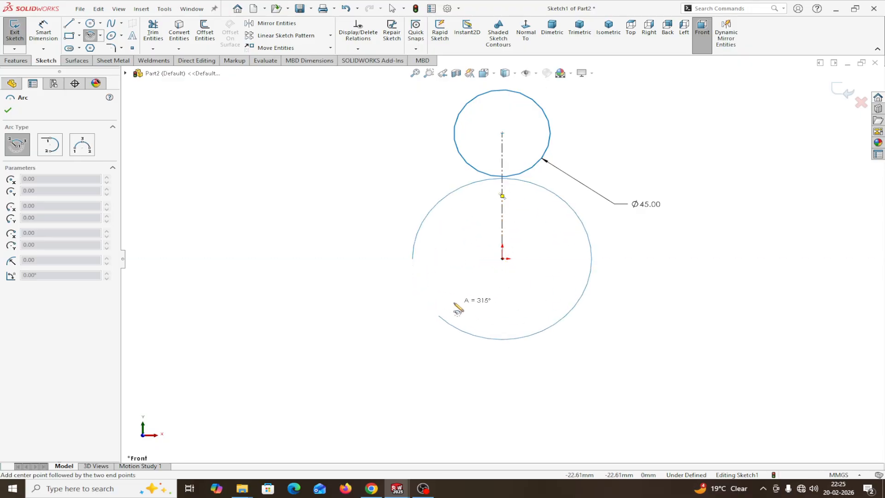
click(592, 259)
right_click(594, 261)
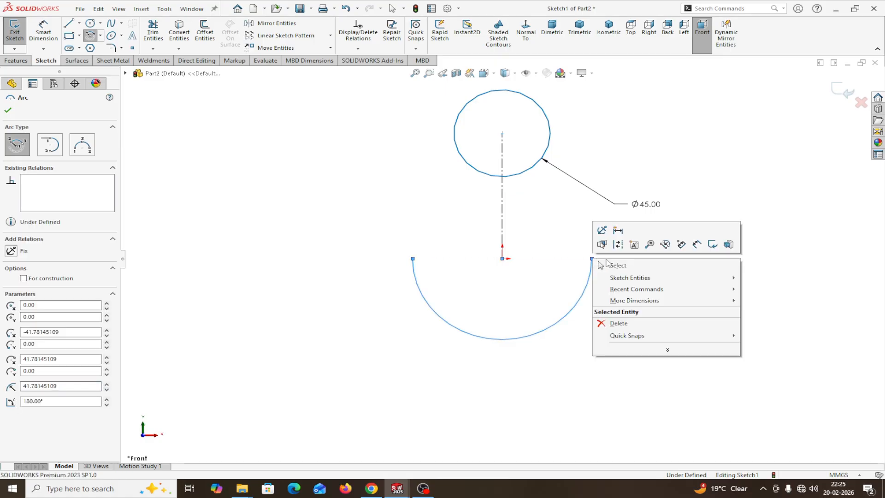
click(614, 263)
- Add a horizontal relation between the two endpoints of the large arc
click(413, 259)
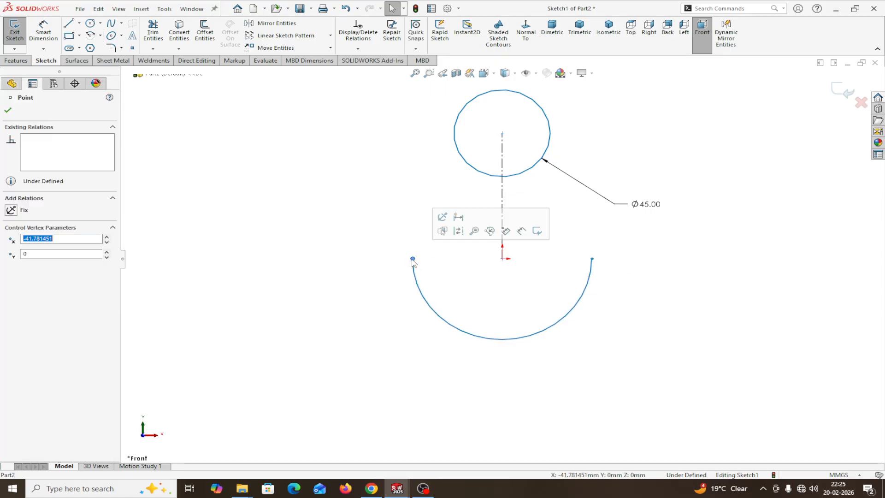
ctrl+click(592, 259)
click(13, 266)
click(8, 112)
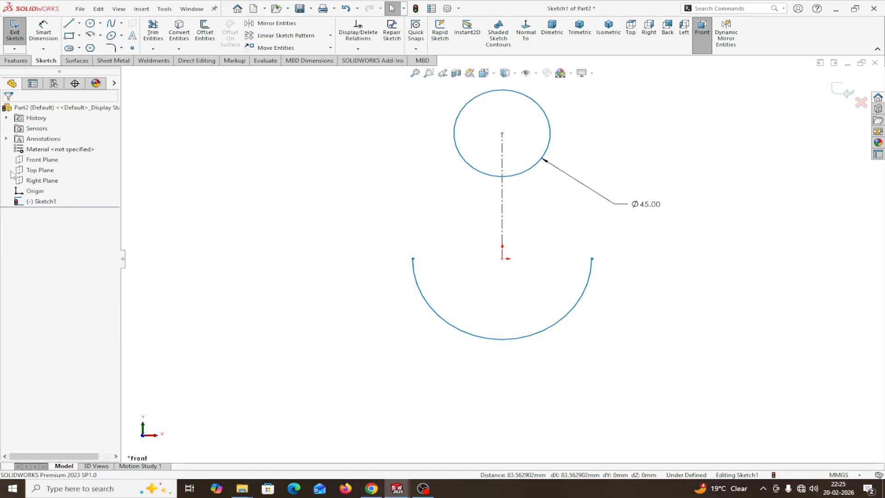
- Draw a horizontal line about 10 mm inward from the arc's left endpoint, continued by a slanted line up to the circle's left side
click(70, 24)
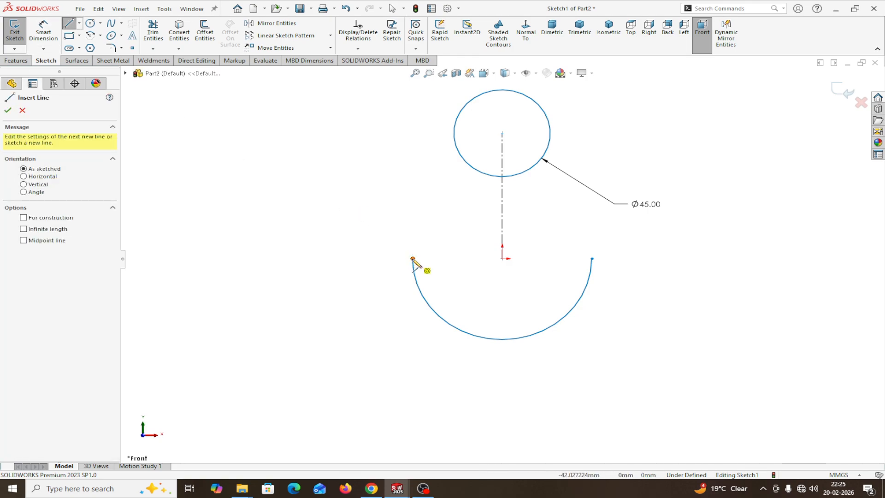
click(413, 259)
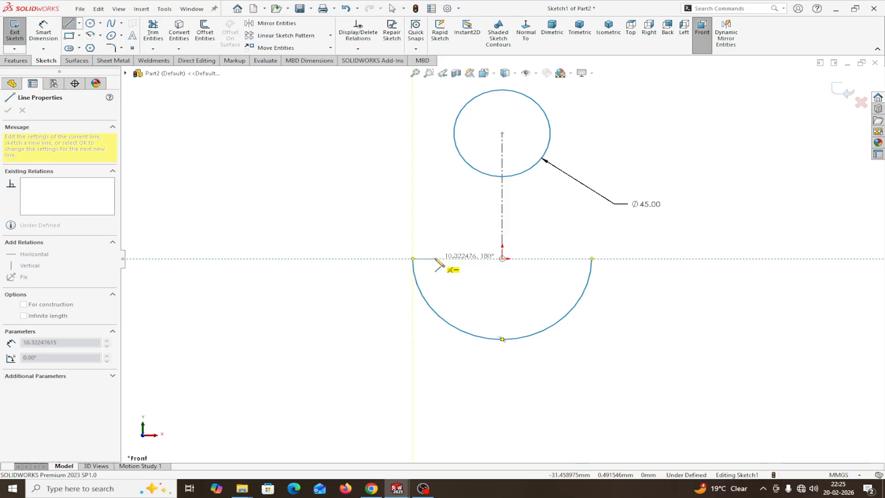
click(437, 258)
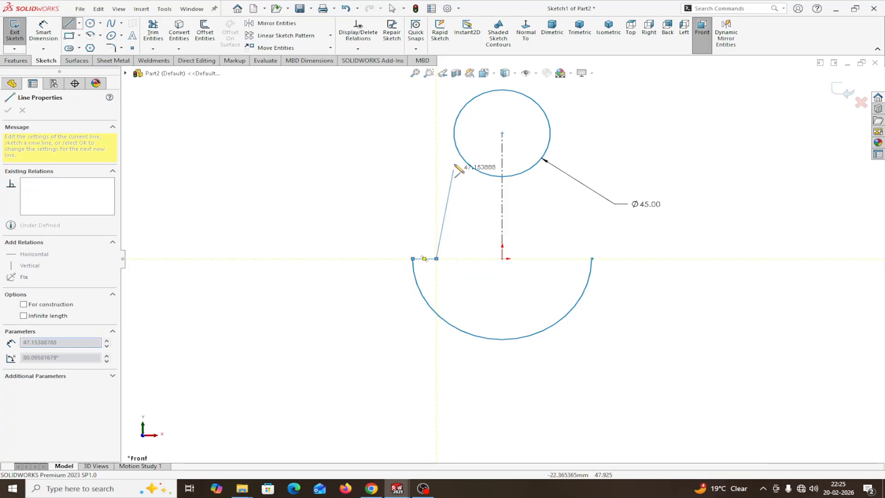
click(455, 133)
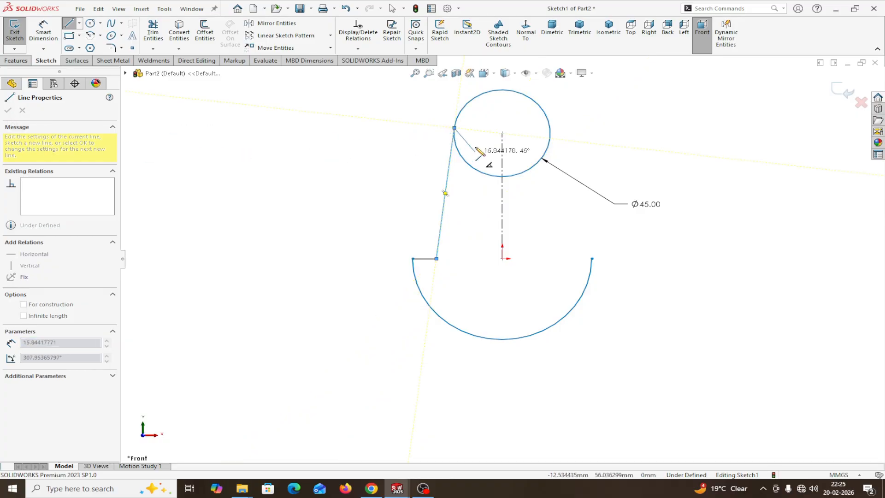
right_click(456, 130)
click(459, 134)
click(273, 23)
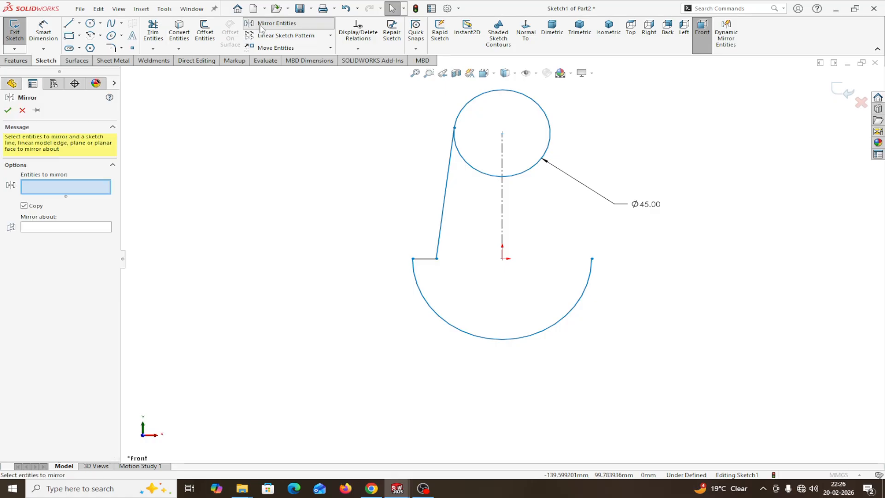
click(442, 220)
click(425, 259)
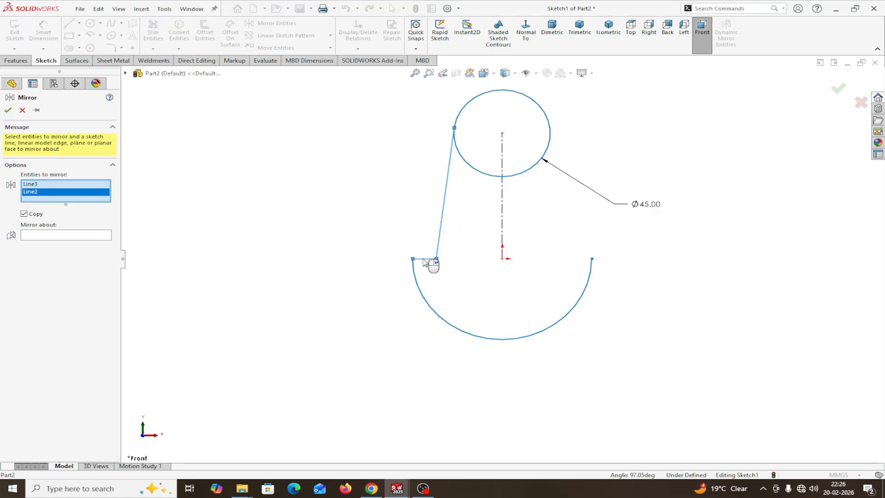
click(78, 236)
click(502, 221)
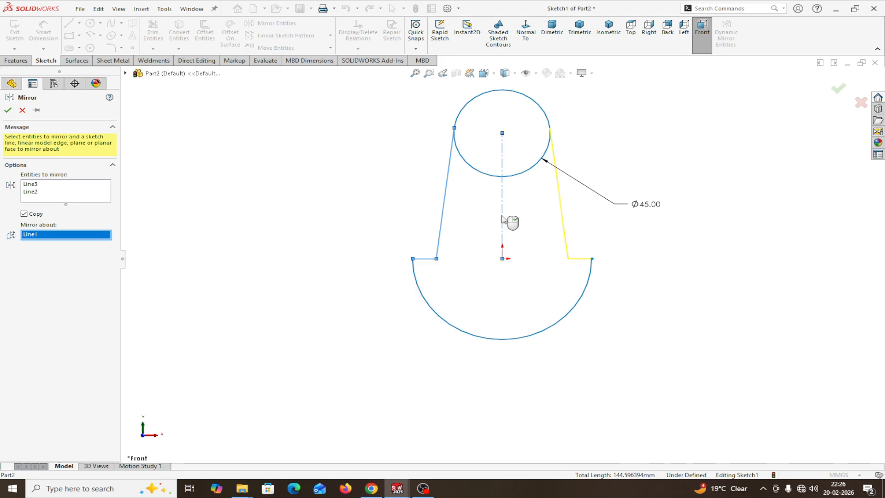
click(7, 109)
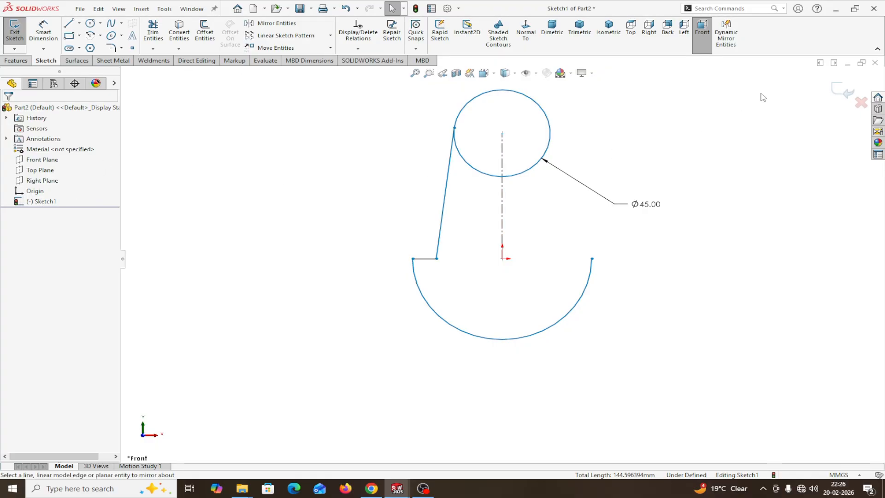
- Mirror the slanted line and the short horizontal line about the vertical centerline to close the other side of the profile
click(275, 23)
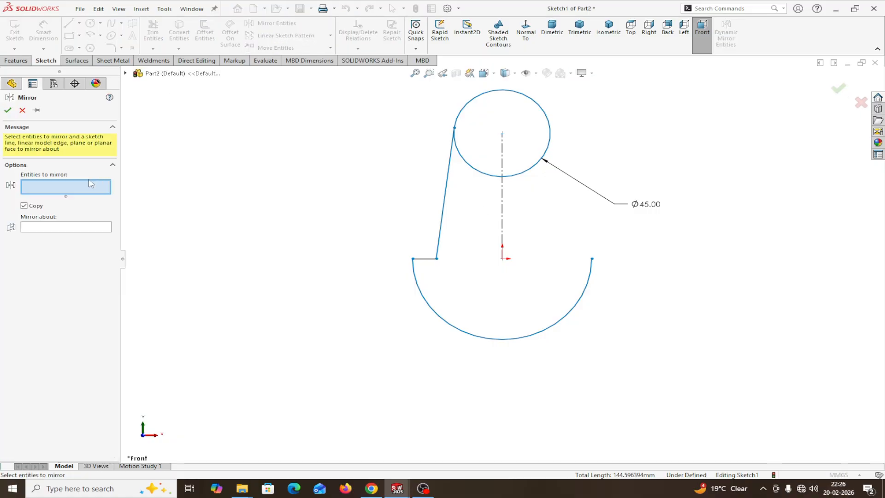
click(444, 216)
click(427, 264)
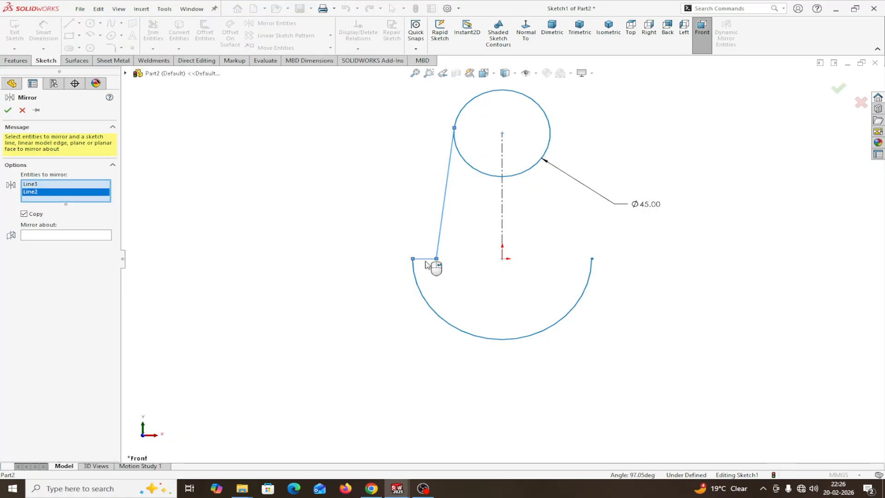
click(66, 235)
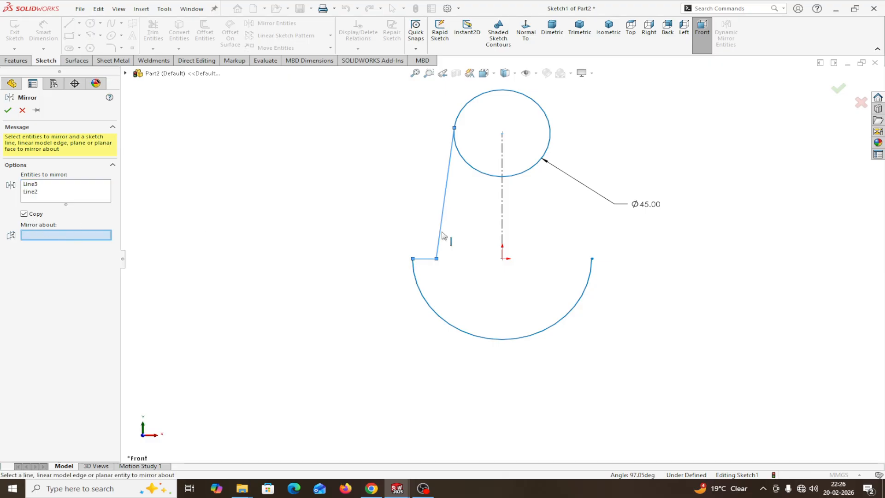
click(502, 235)
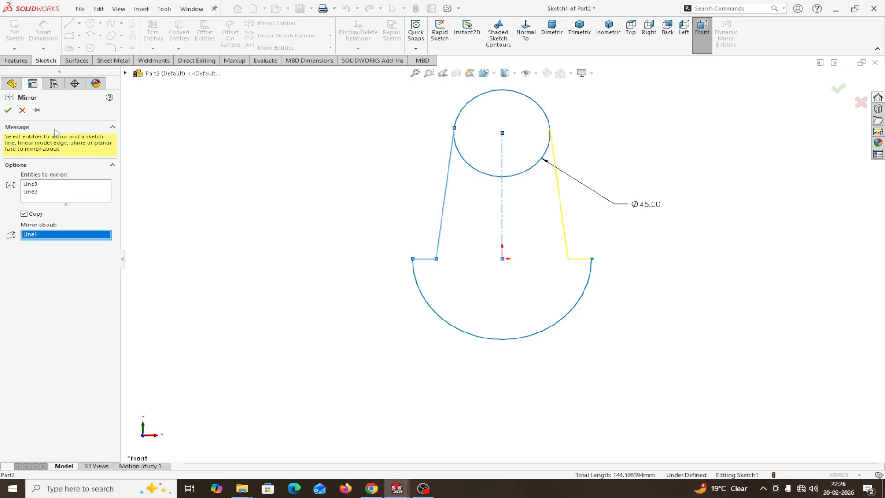
click(7, 110)
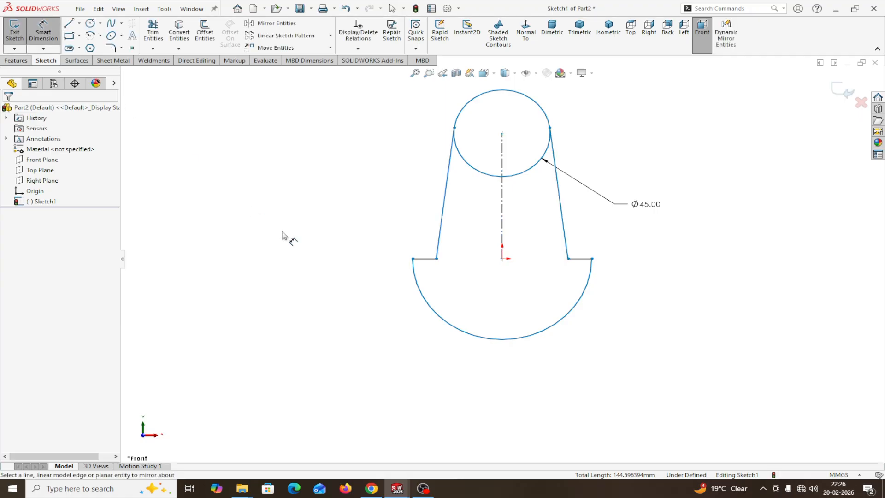
- Dimension the large lower arc's radius as 60 mm
click(422, 301)
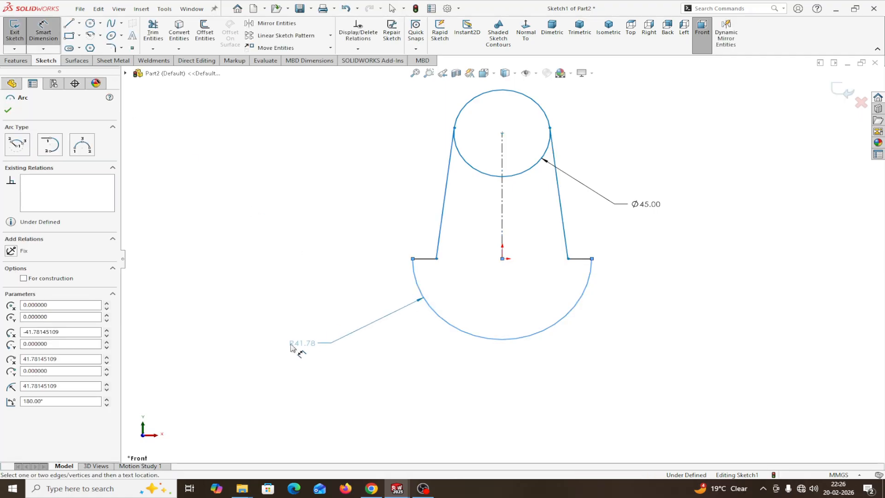
click(295, 350)
text(60)
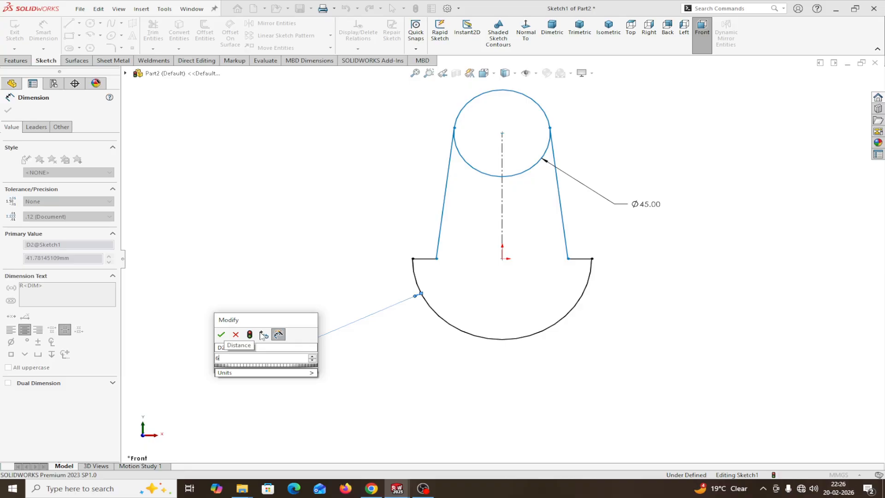
click(222, 334)
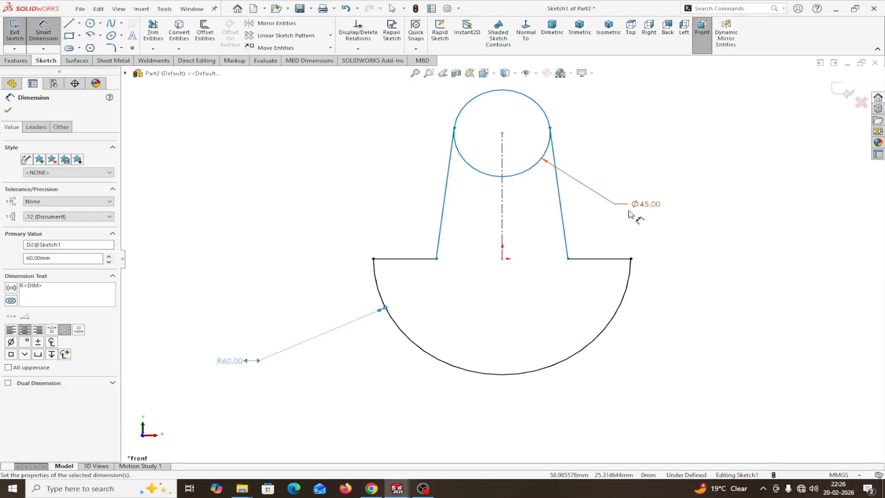
- Dimension the vertical distance from the origin to the circle's center as 45 mm
click(502, 258)
click(502, 133)
click(383, 180)
text(45)
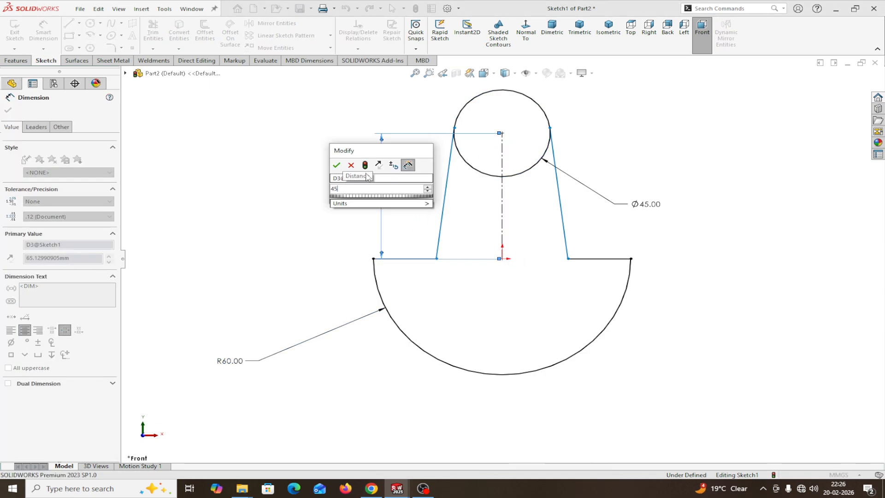
click(336, 165)
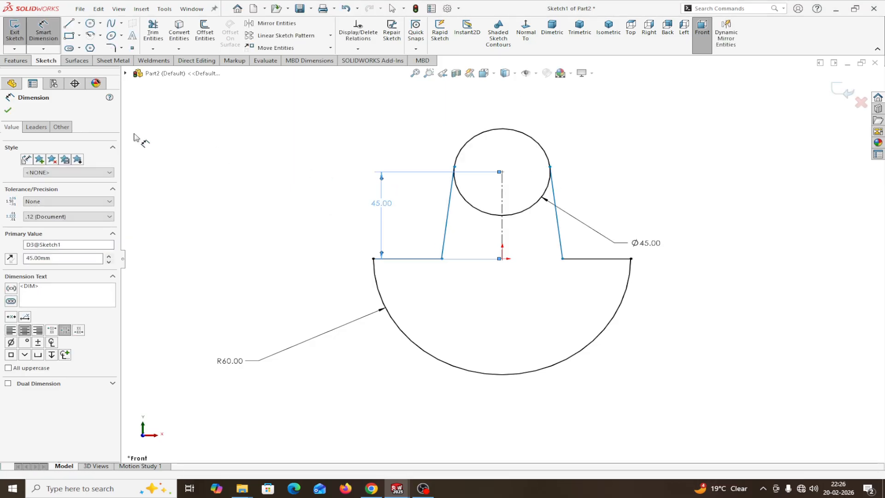
click(8, 110)
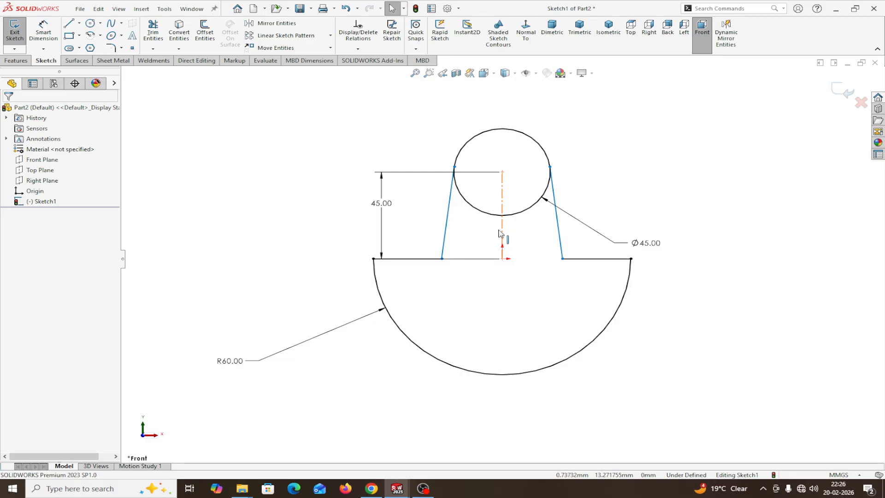
- Dimension the angle between the vertical centerline and the mirrored slanted line as 11°
click(44, 35)
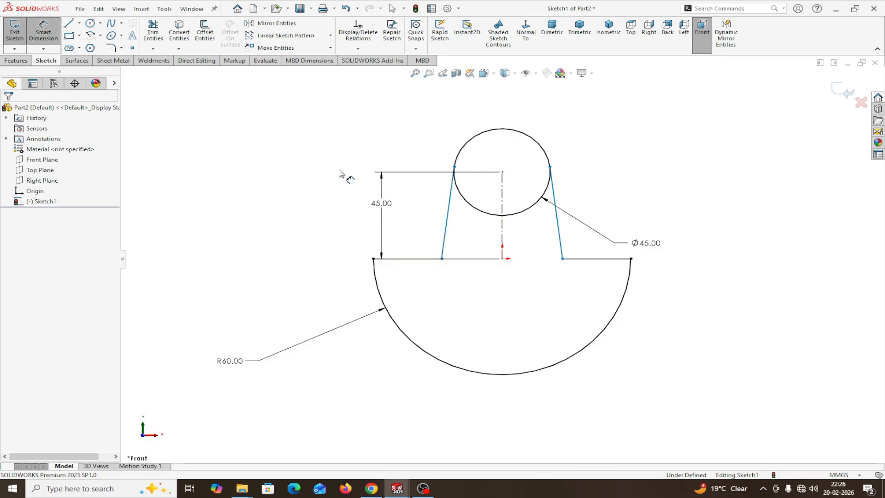
click(503, 242)
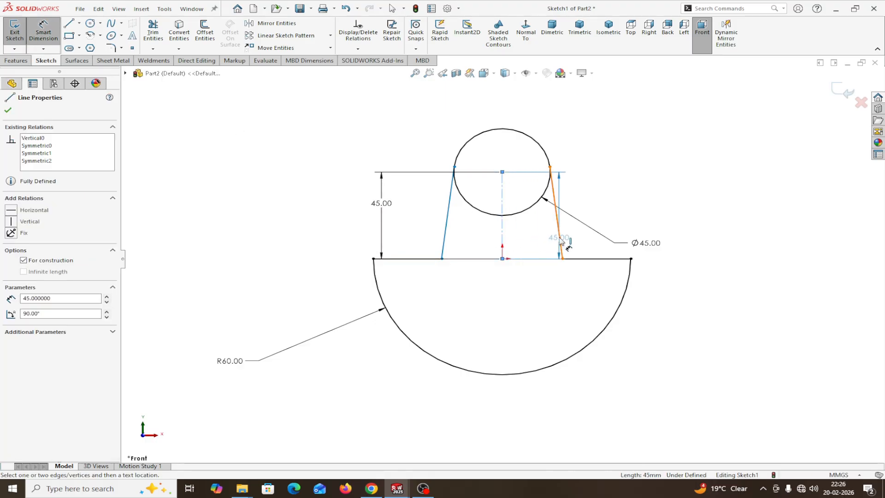
click(560, 242)
click(531, 252)
text(11.00deg)
click(485, 240)
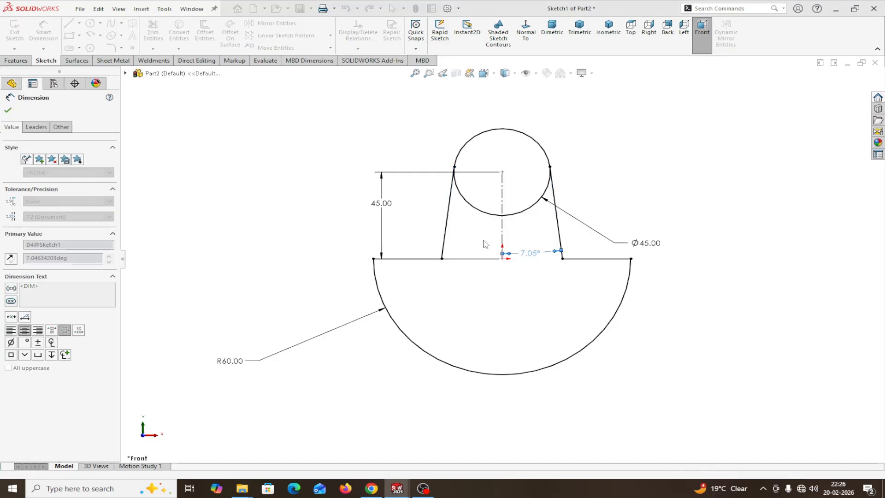
click(8, 111)
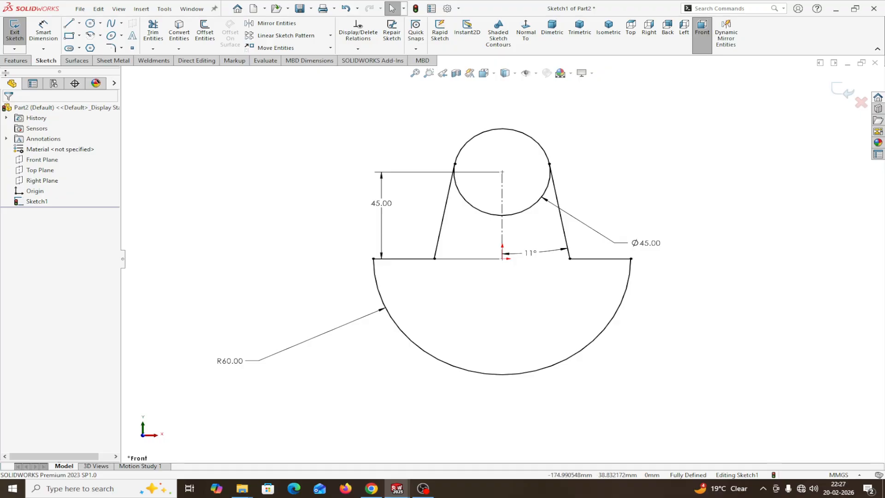
- Set up a blind Boss-Extrude of the sketch with the lower web region and the circle region as its contours
click(15, 60)
click(15, 32)
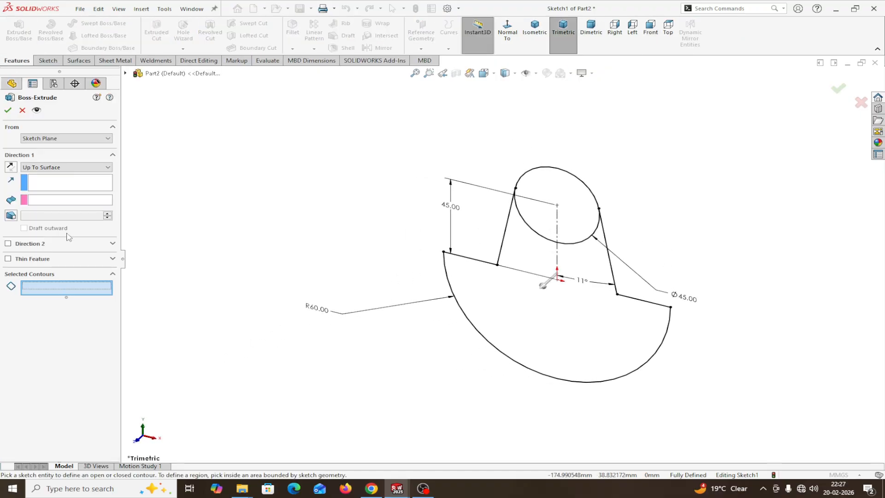
click(72, 167)
click(59, 178)
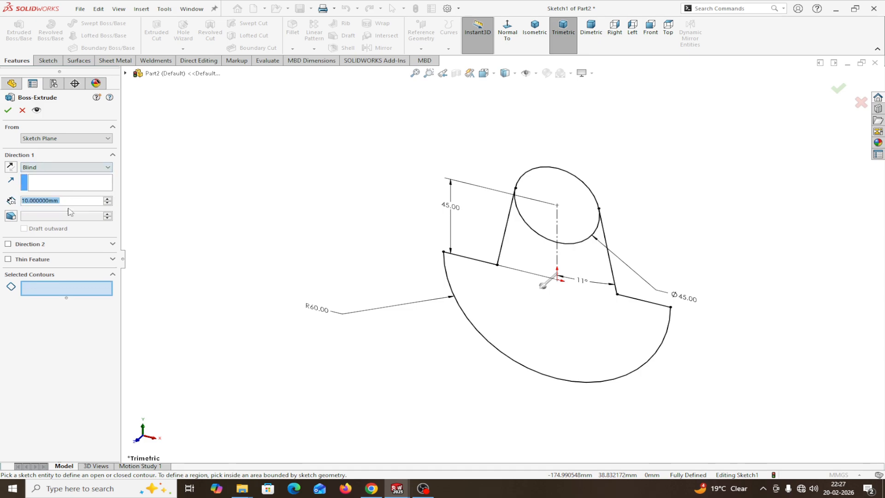
click(50, 292)
click(510, 286)
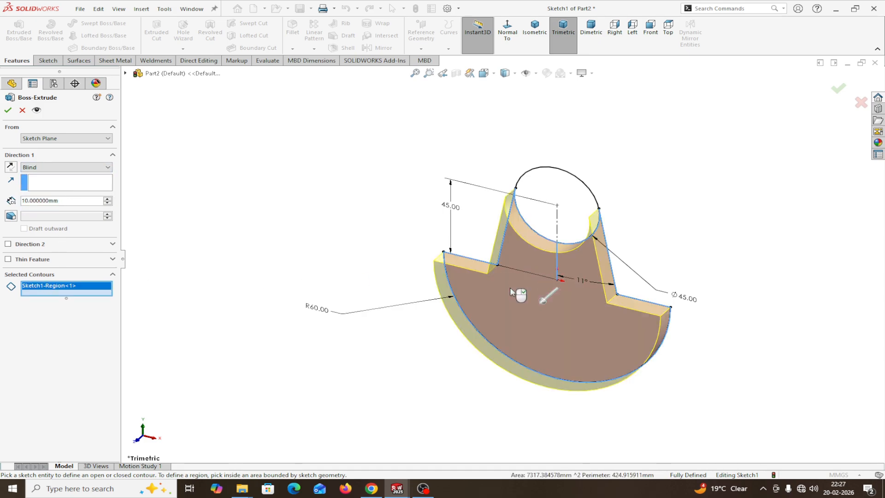
click(554, 212)
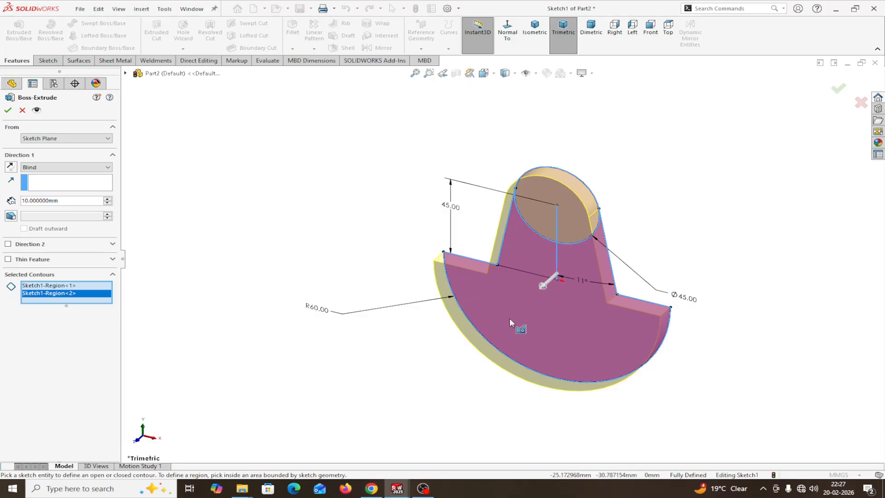
- Reverse the extrusion's direction and set its depth to 12 mm
click(10, 167)
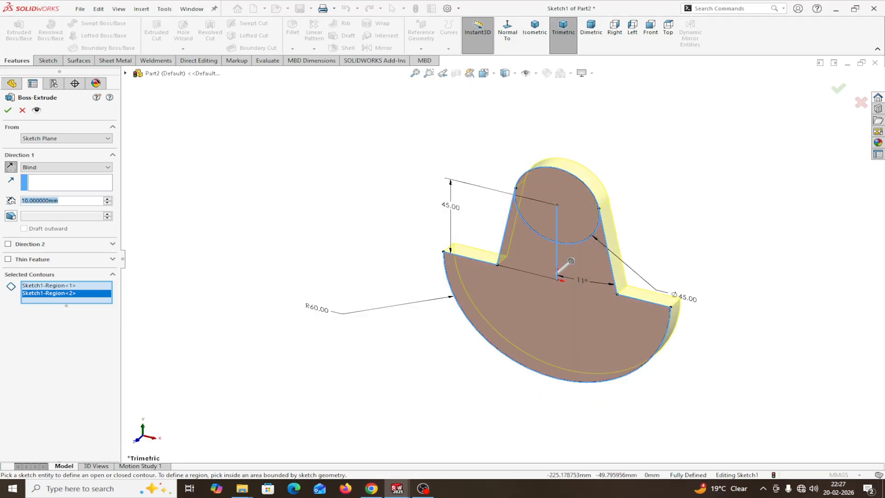
text(12)
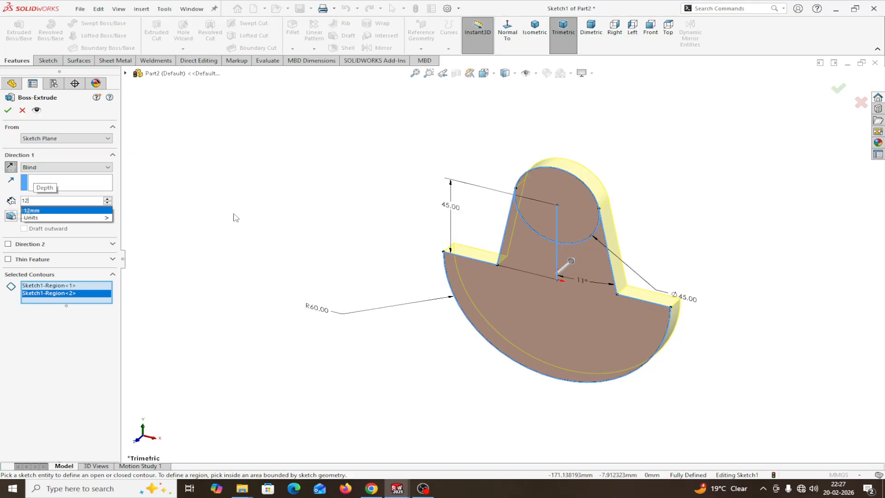
key(Return)
scroll(293, 221, down, 2)
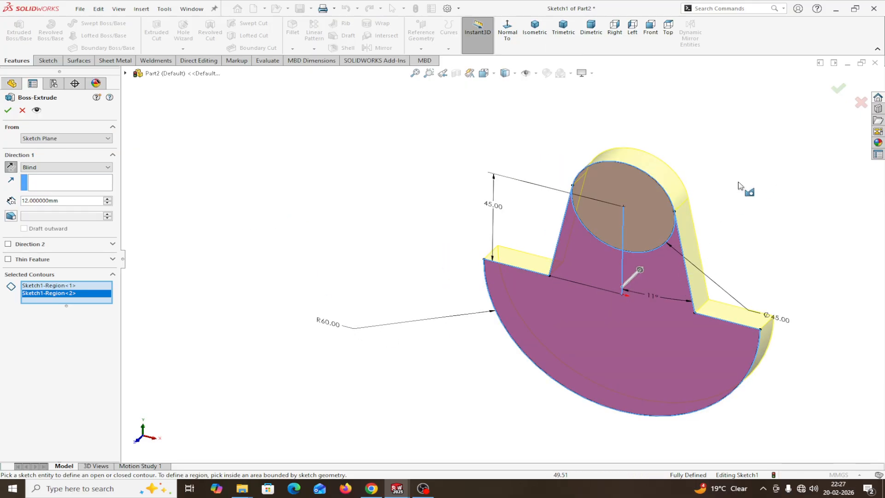
- Extrude the two selected regions of the web profile 12 mm
click(8, 110)
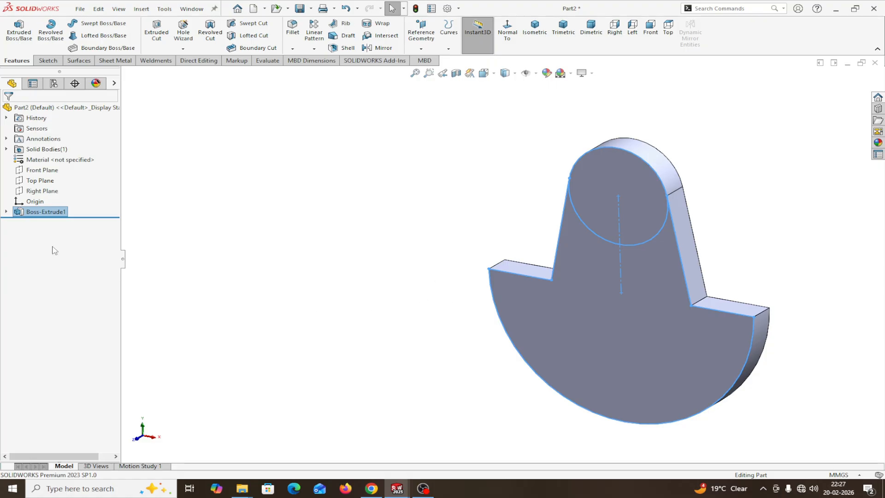
- Reopen the web extrusion's definition to check its depth, direction and selected contours, leaving the settings as they are
click(6, 212)
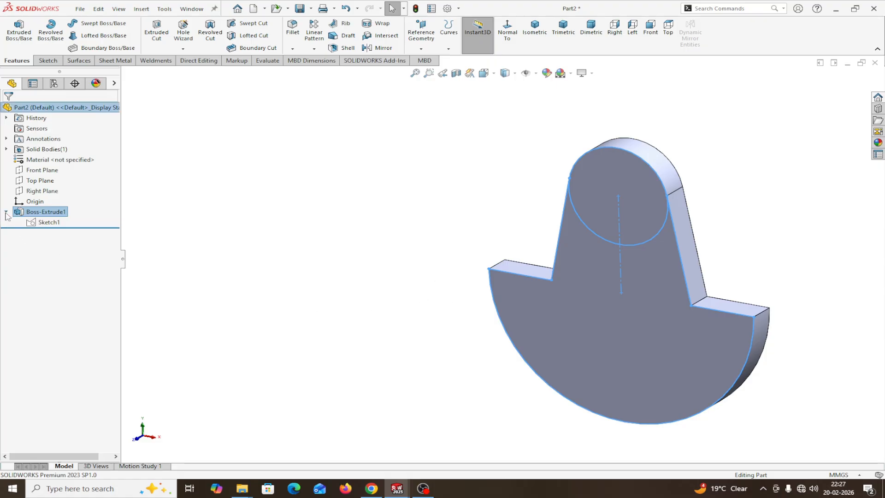
double_click(34, 214)
click(43, 193)
click(145, 230)
click(44, 212)
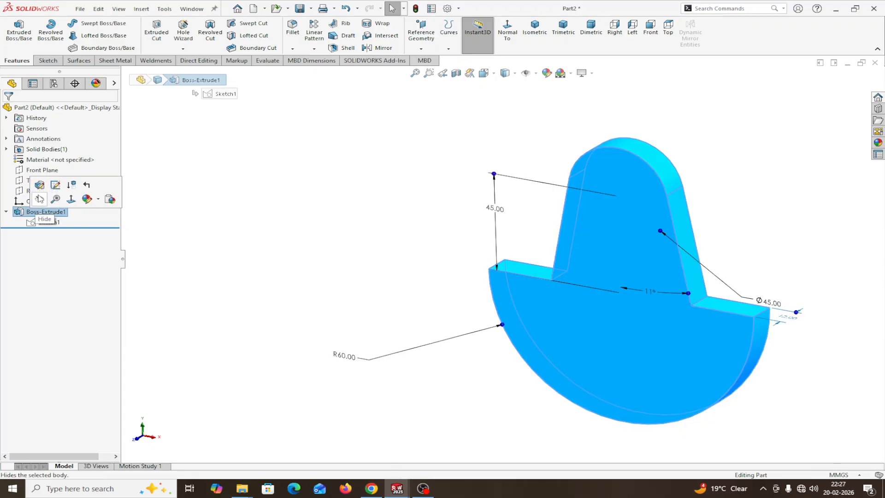
click(39, 187)
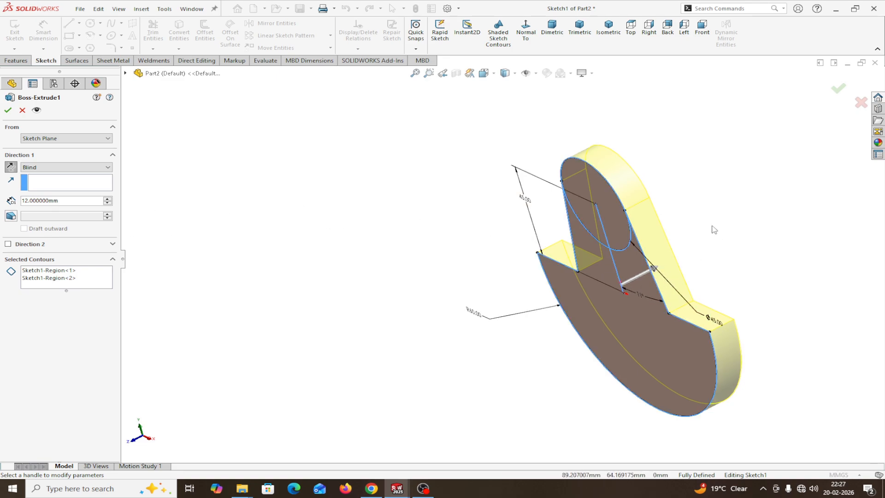
click(10, 111)
- Start a sketch on the web's front face and draw a circle about 30 mm in diameter centred on the origin
middle_drag(237, 289, 293, 253)
scroll(294, 253, up, 3)
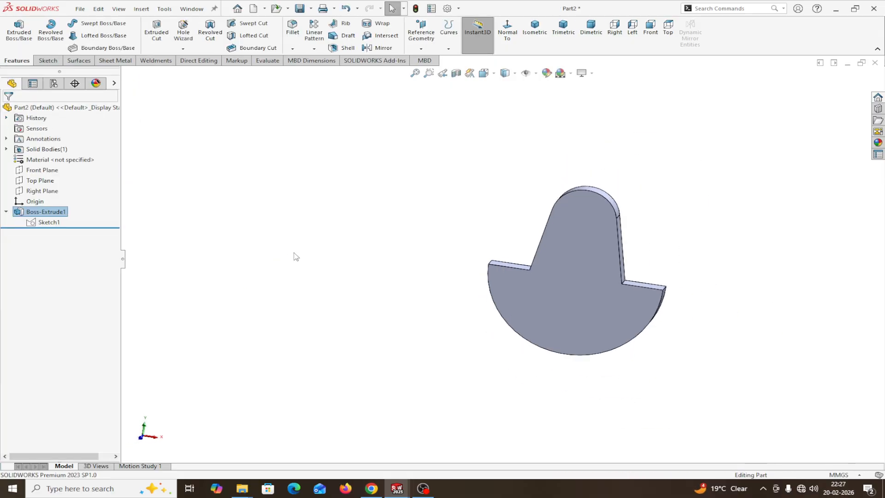
click(546, 308)
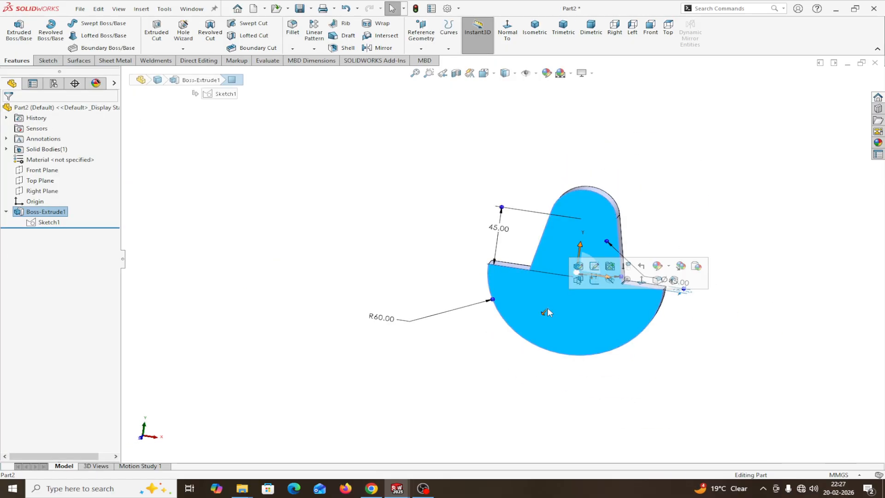
click(594, 280)
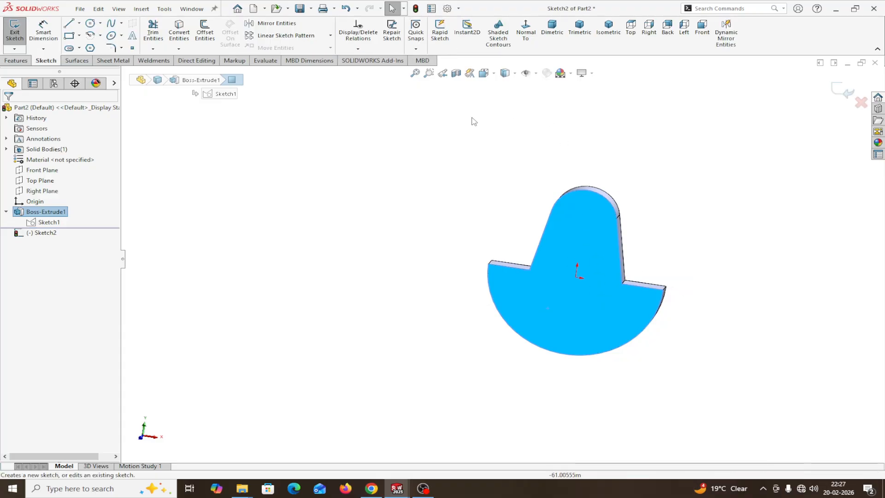
click(532, 36)
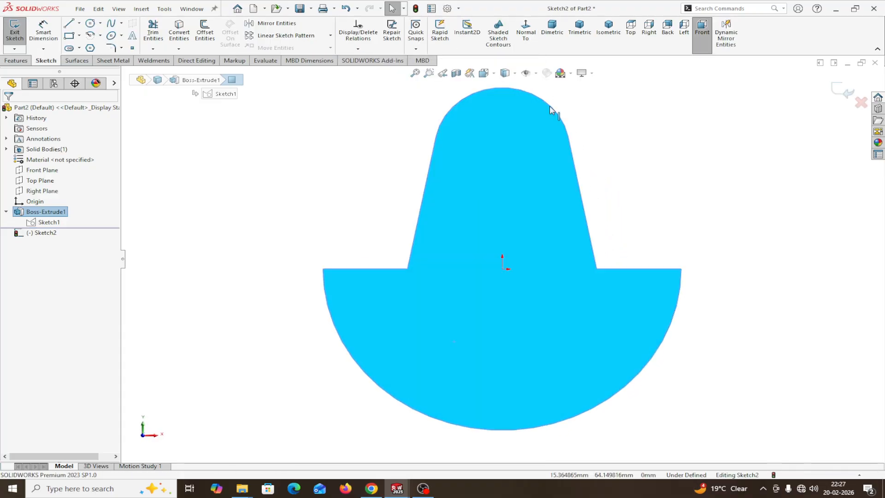
click(90, 24)
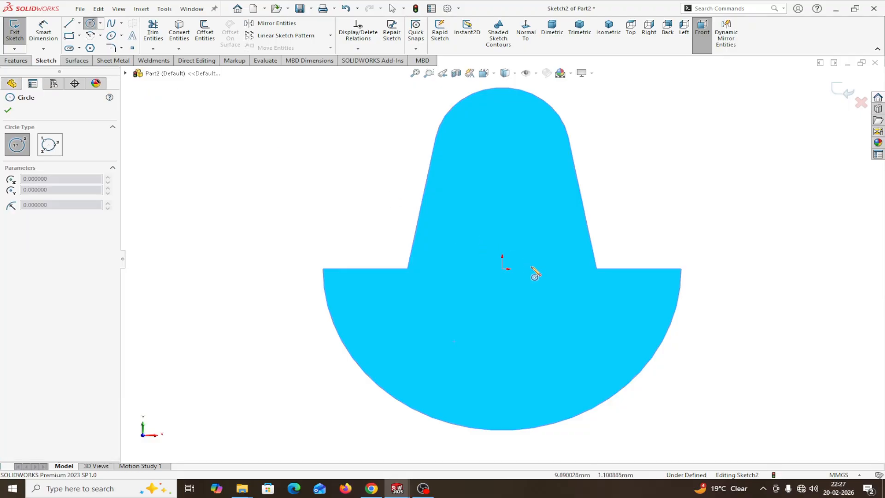
click(502, 269)
click(527, 241)
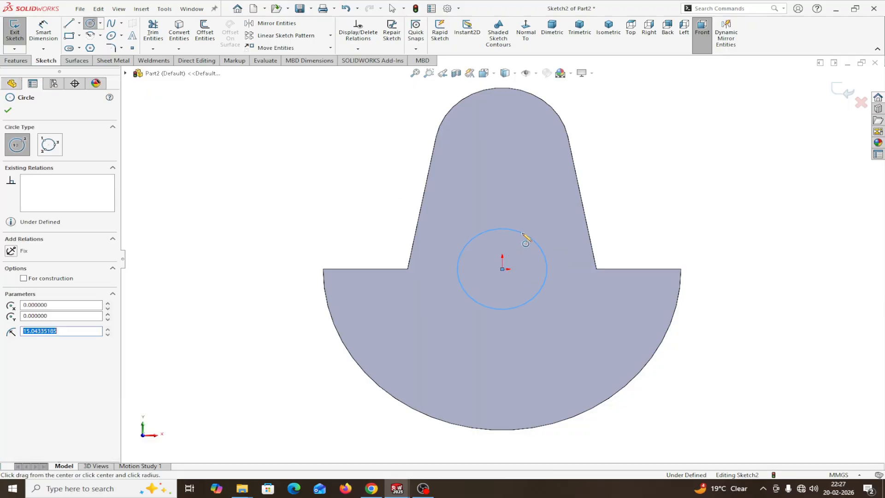
right_click(525, 235)
click(563, 240)
- Dimension the circle at the origin with a diameter of 30 mm
click(44, 28)
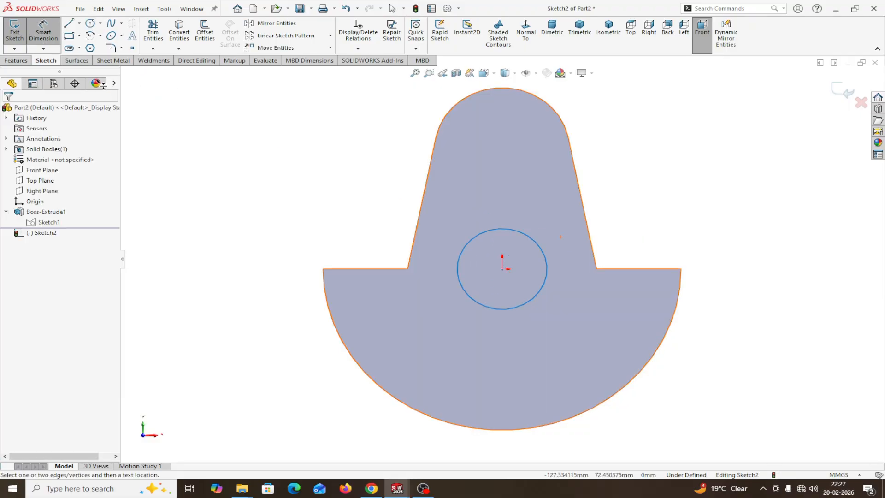
click(476, 307)
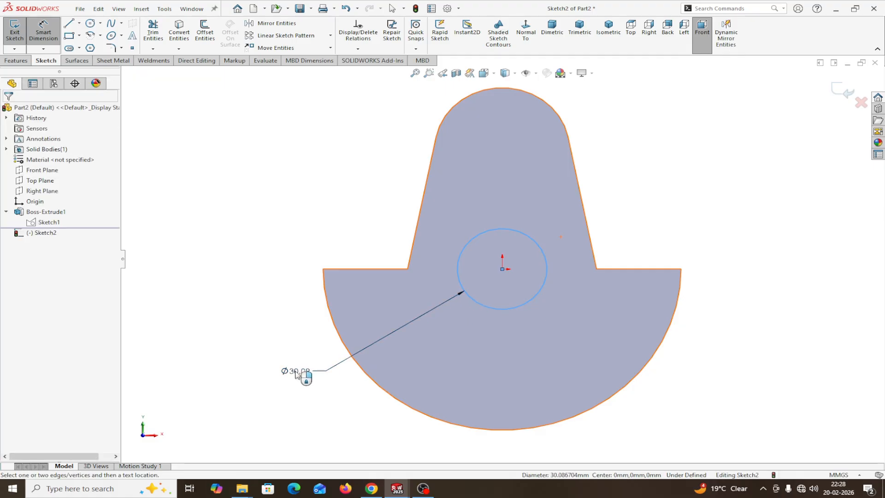
click(296, 370)
text(30)
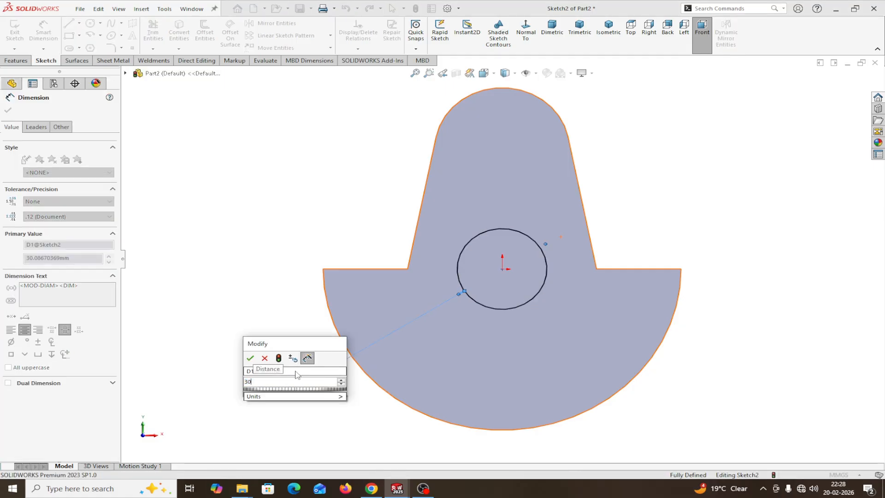
click(251, 359)
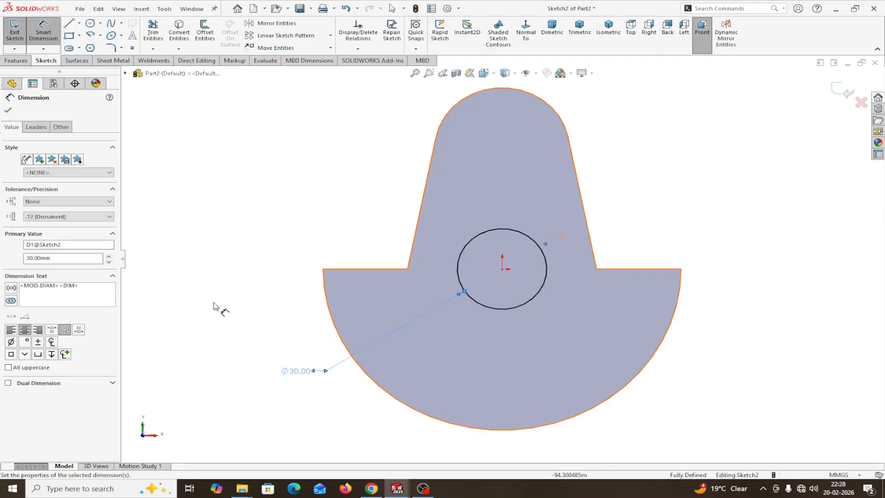
click(8, 110)
- Extrude the circle outward from the web's front face to a depth of 30 mm, merged with the body
click(17, 61)
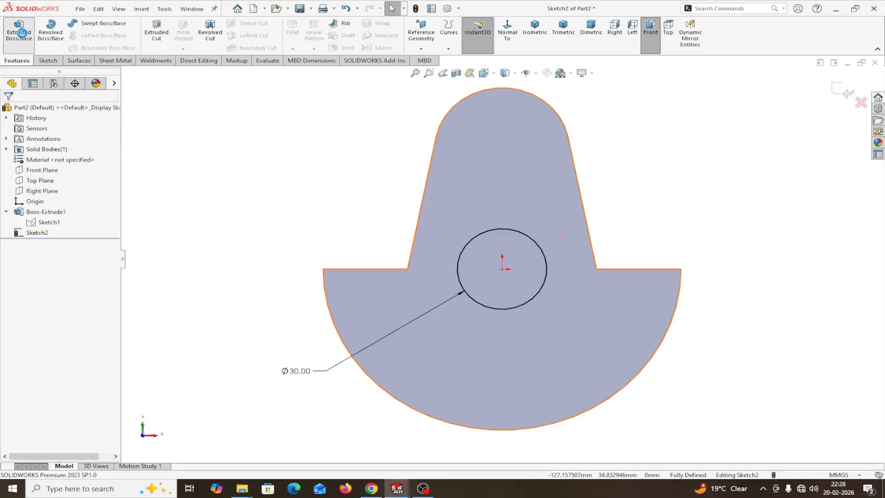
click(22, 32)
middle_drag(206, 209, 207, 213)
drag(72, 202, 60, 201)
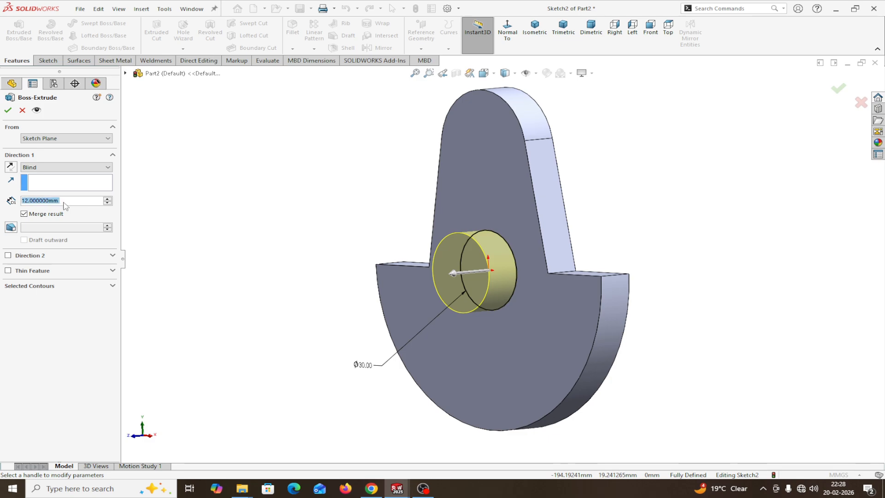
text(3)
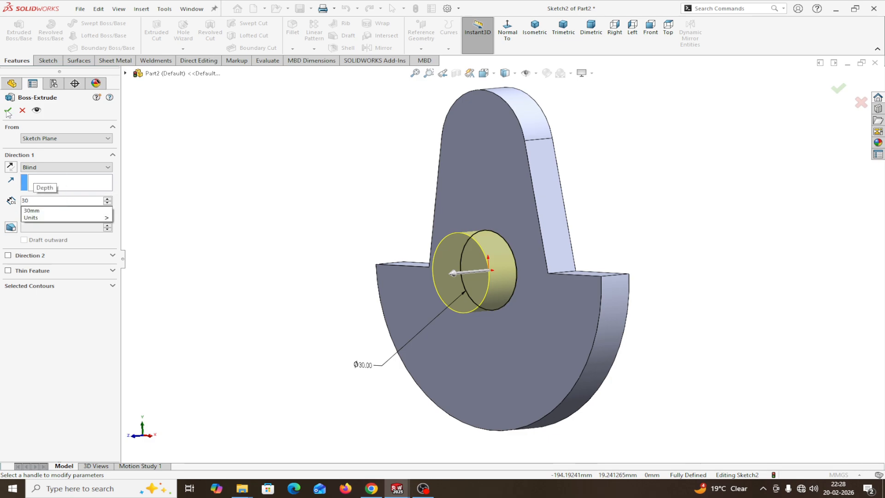
text(0)
key(Return)
click(8, 110)
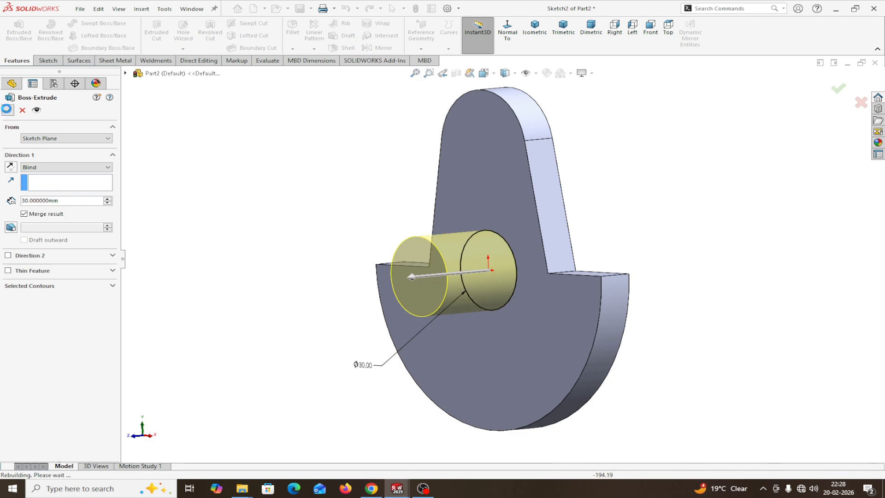
- Start a sketch on the web's back face and draw a circle about 23 mm in diameter, concentric with the rounded upper end
middle_drag(685, 229, 595, 233)
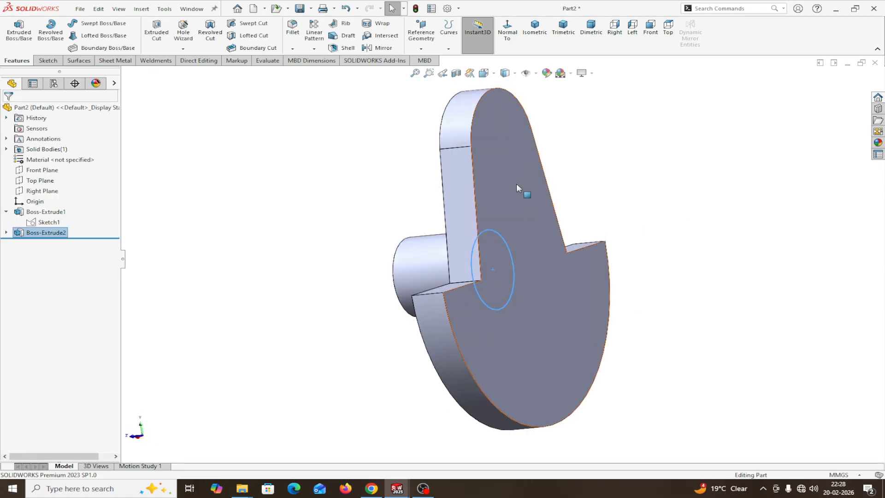
click(502, 176)
click(552, 152)
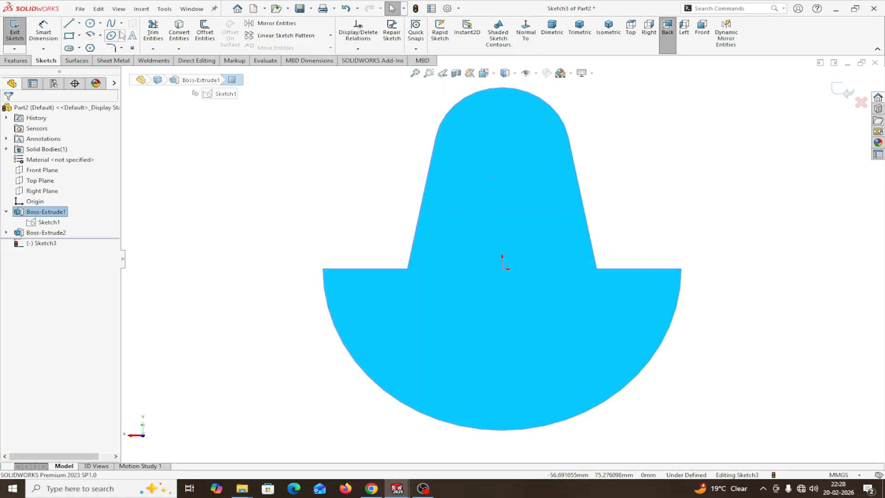
click(90, 23)
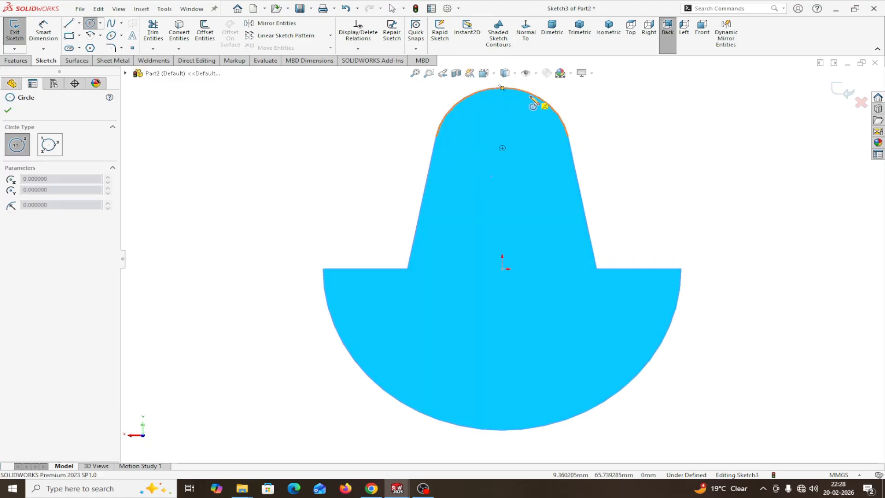
click(502, 148)
click(525, 124)
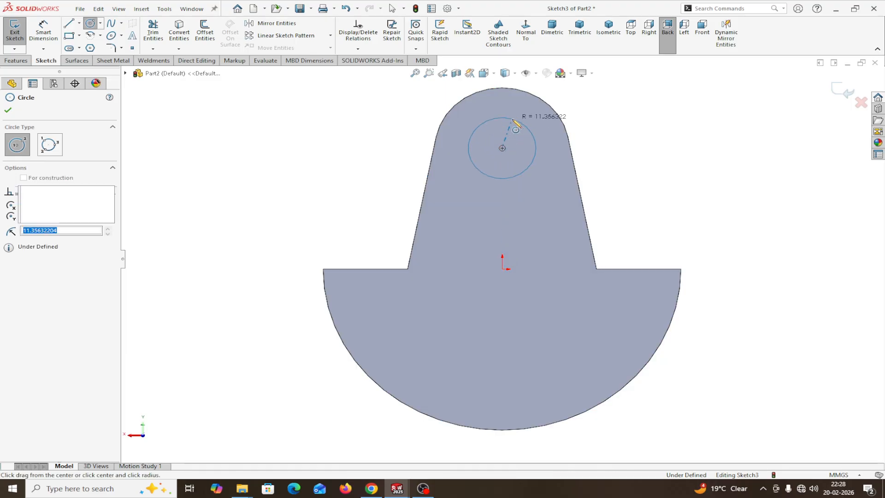
right_click(513, 119)
click(543, 126)
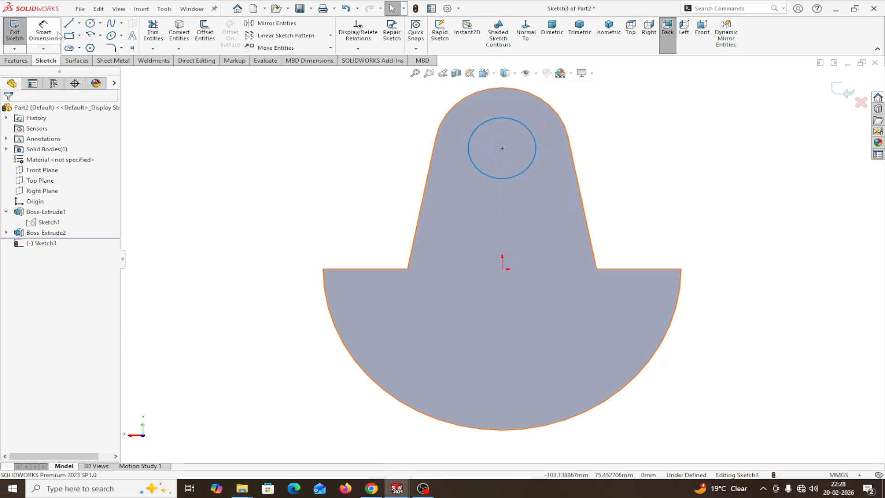
- Set the diameter of the circle in the web's rounded upper end to 30 mm
click(44, 28)
click(475, 170)
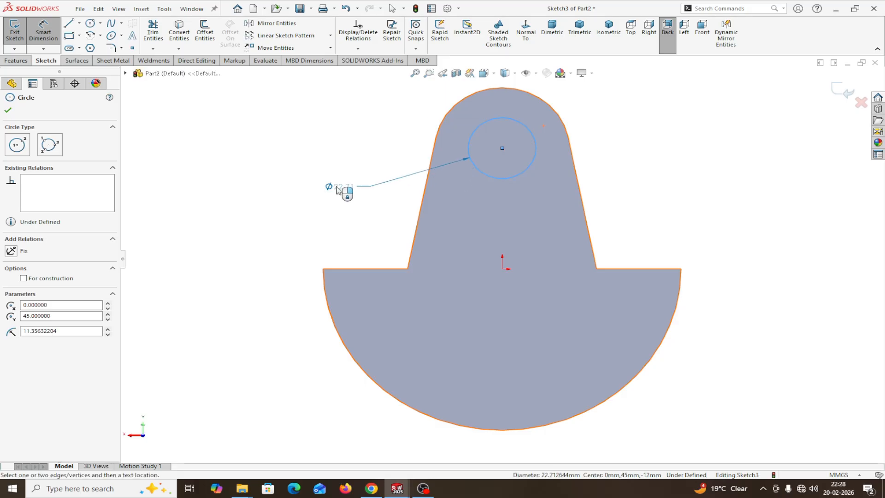
click(308, 187)
text(30)
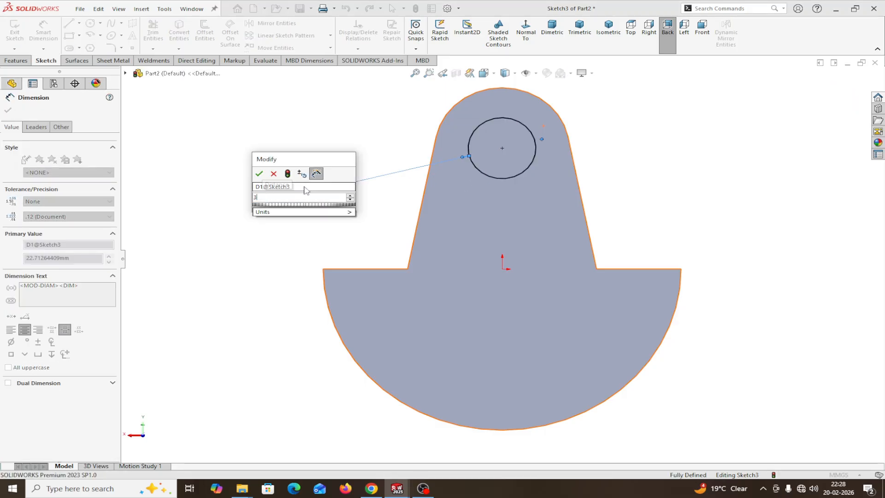
click(259, 174)
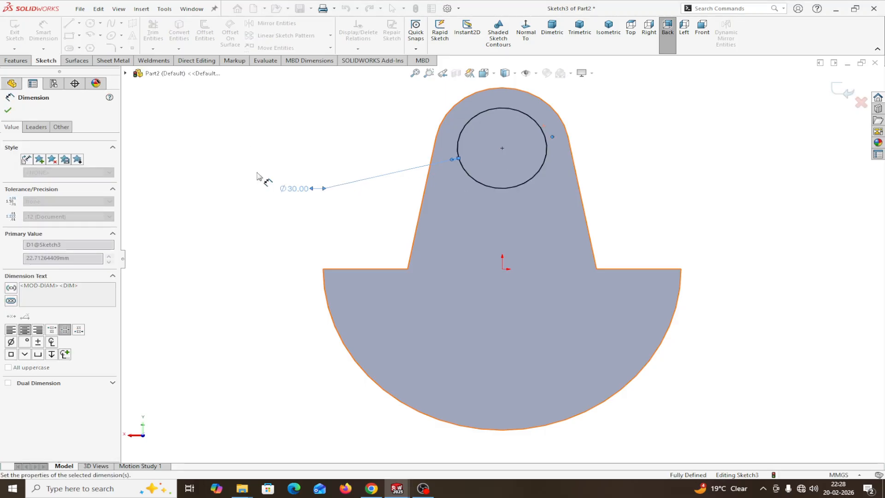
click(8, 111)
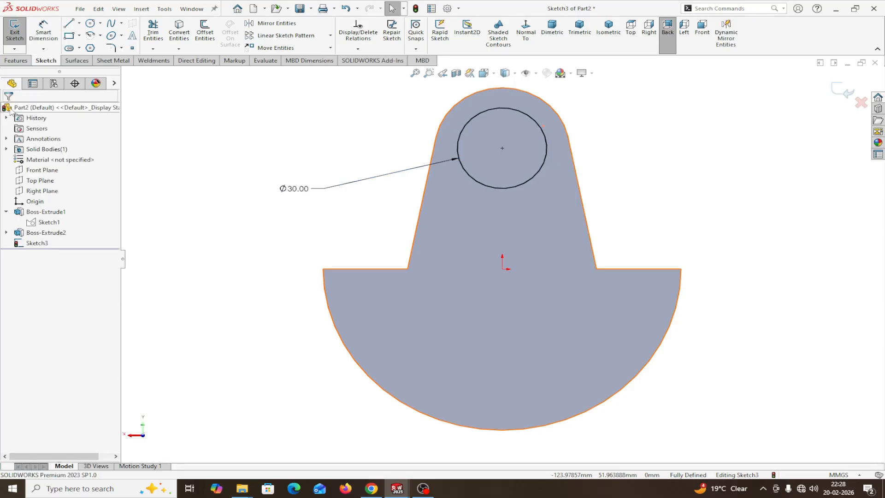
- Extrude the upper circle 60 mm outward from the web's back face as a merged pin
click(15, 60)
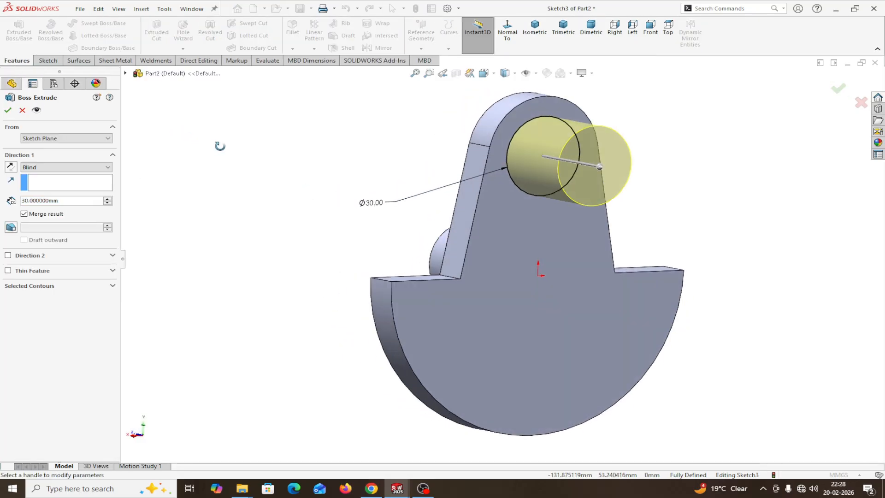
click(74, 202)
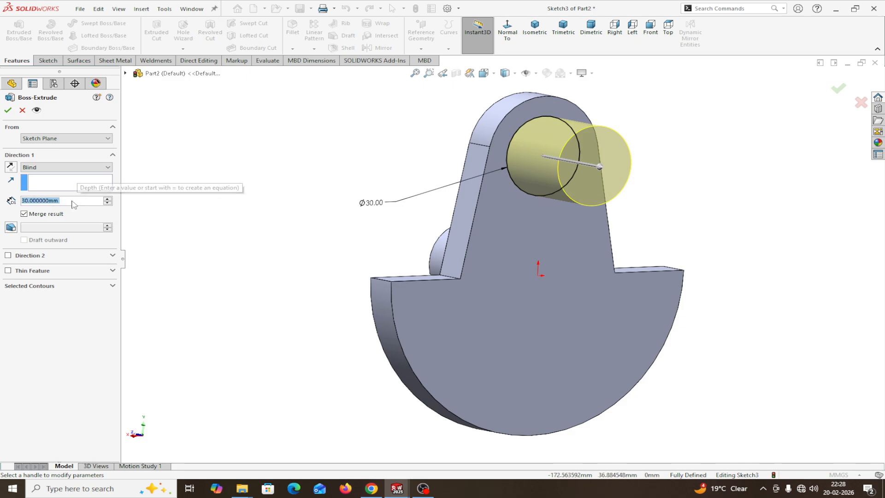
text(60)
key(Return)
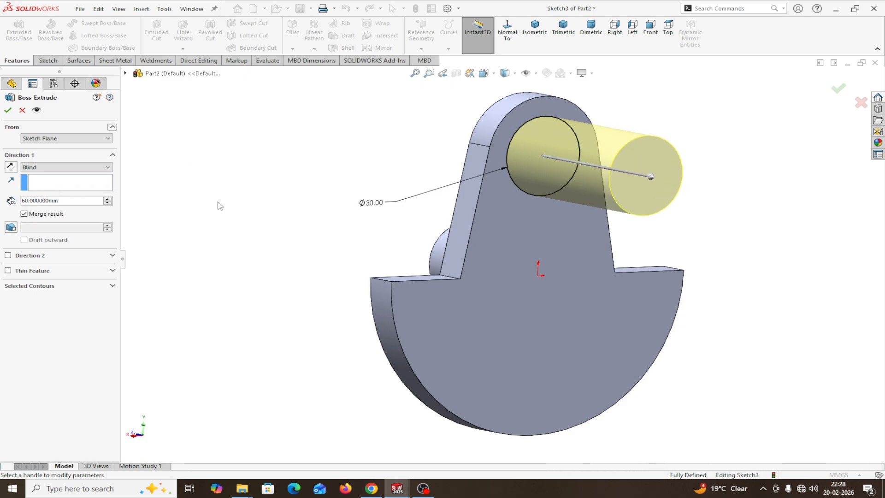
click(7, 110)
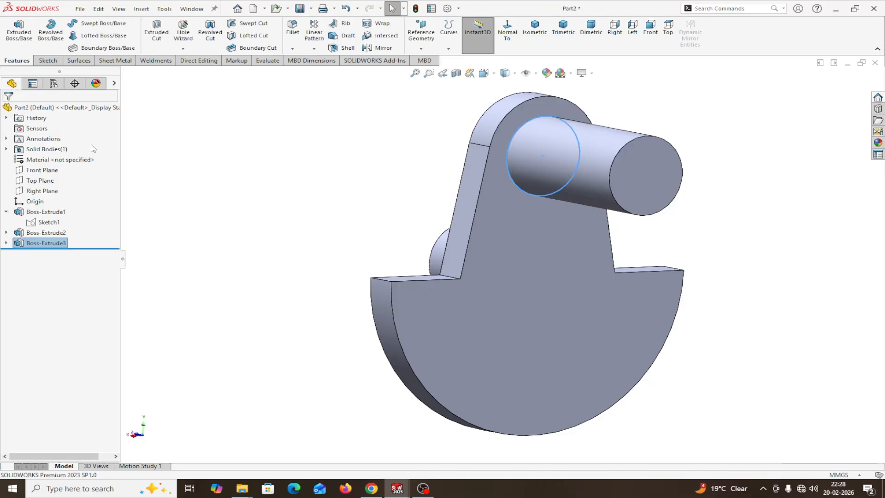
- Create a reference plane midway between the web's back face and the end face of the 60 mm pin
middle_drag(157, 167, 206, 173)
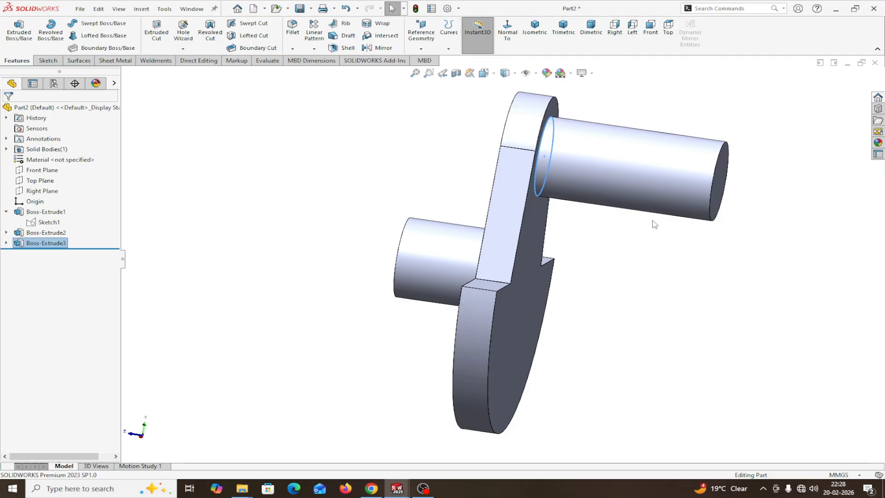
middle_drag(659, 218, 656, 220)
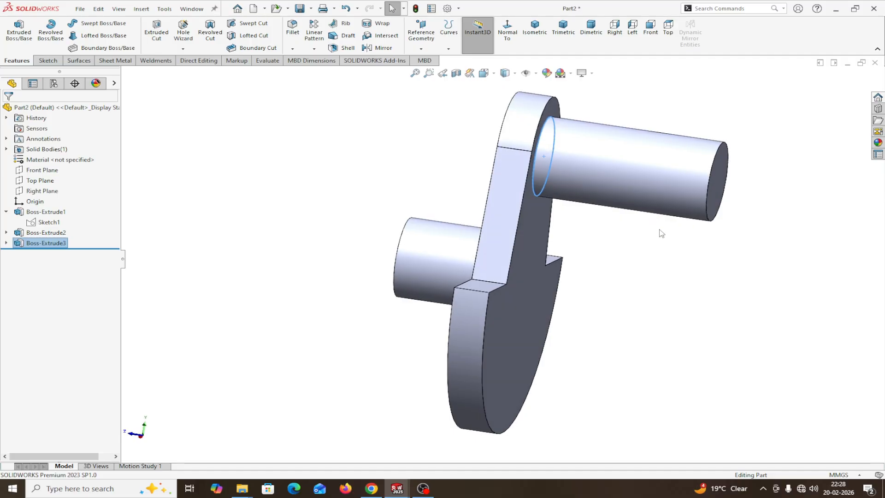
scroll(662, 232, up, 2)
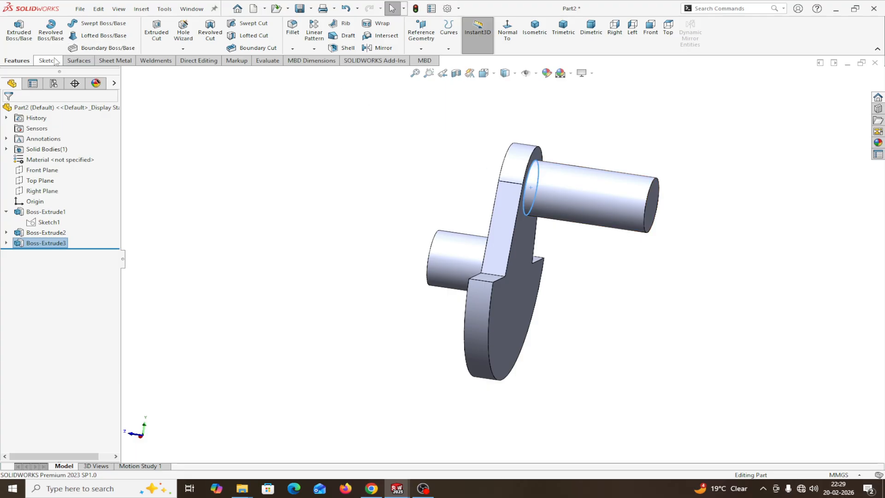
click(421, 35)
click(422, 59)
click(524, 272)
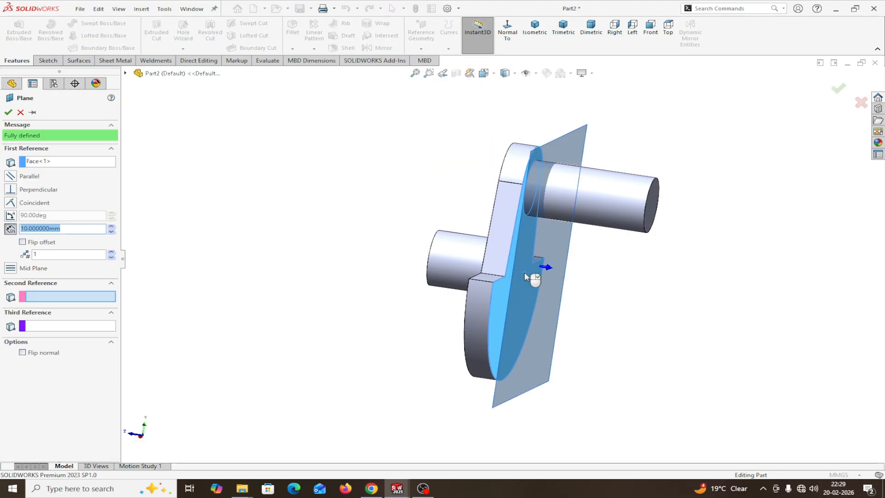
click(650, 209)
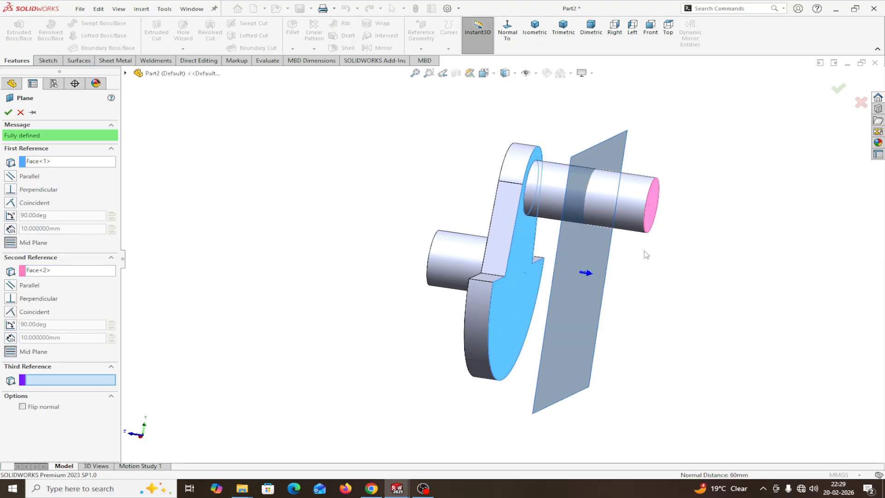
mouse_move(653, 239)
middle_down()
mouse_move(673, 253)
mouse_move(657, 254)
middle_up()
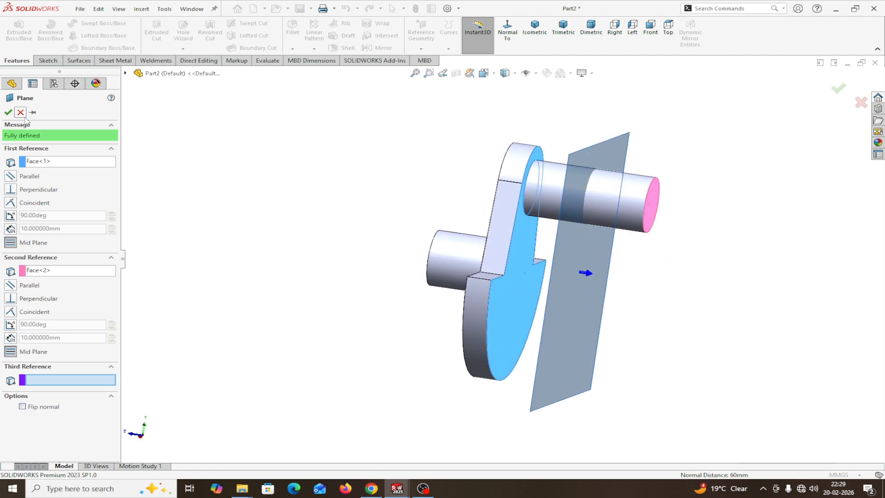
click(8, 112)
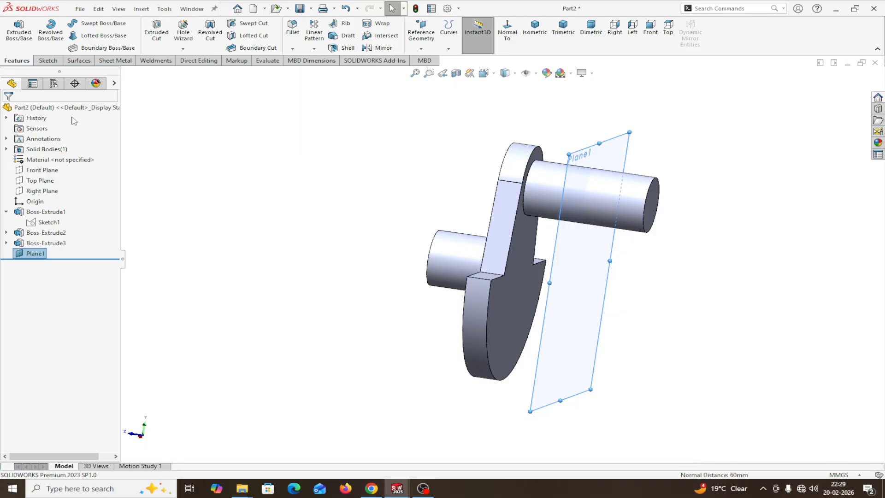
click(379, 48)
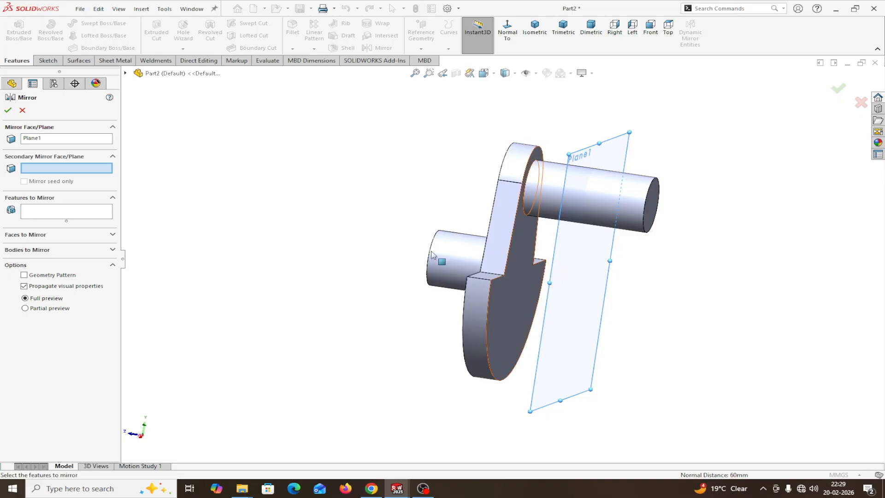
click(54, 211)
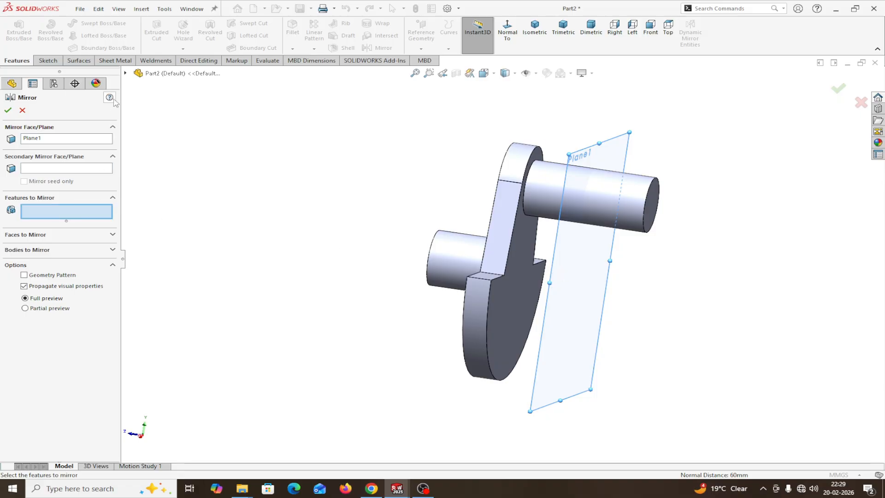
click(22, 111)
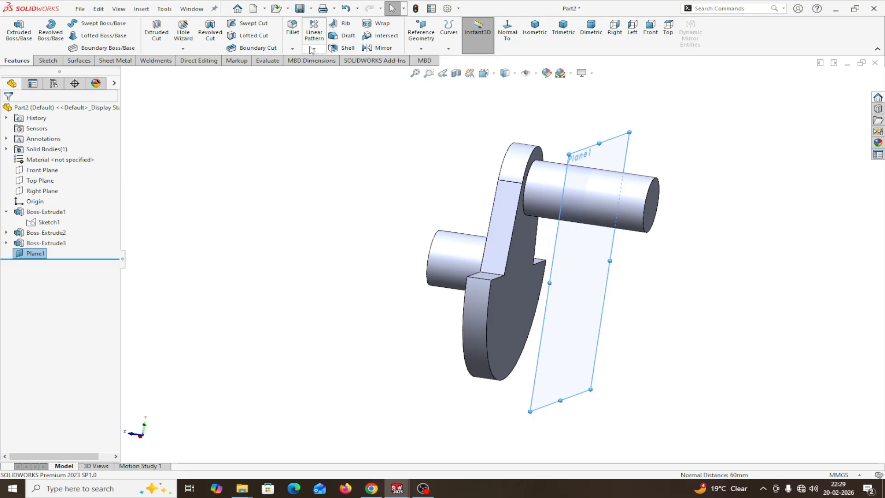
- Fillet the four outer and inner edges of the web's two shoulders with a symmetric 5 mm radius
click(293, 48)
click(305, 60)
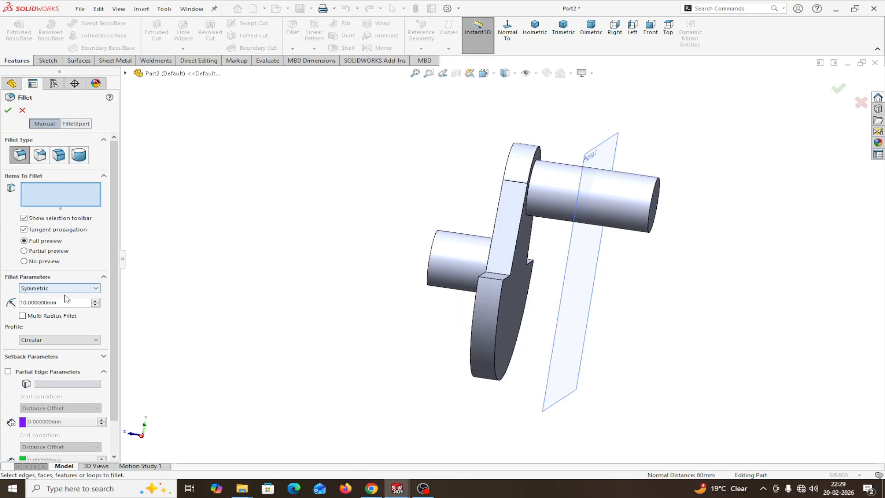
double_click(62, 302)
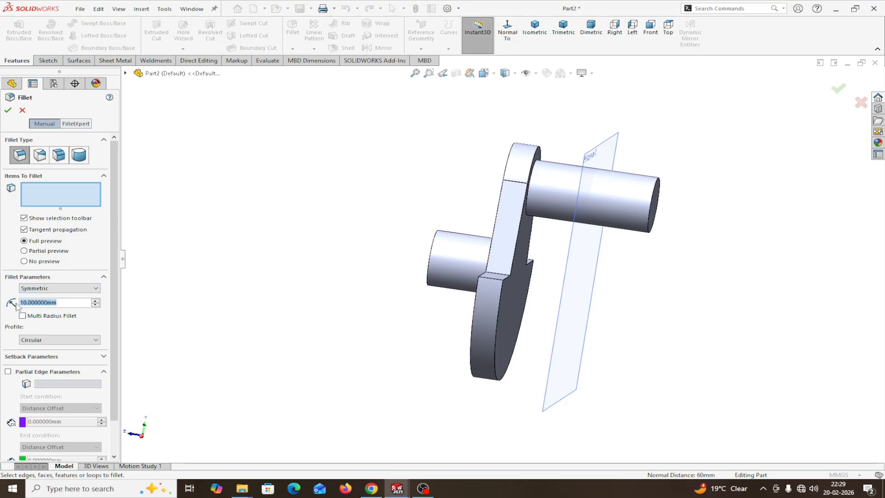
text(5)
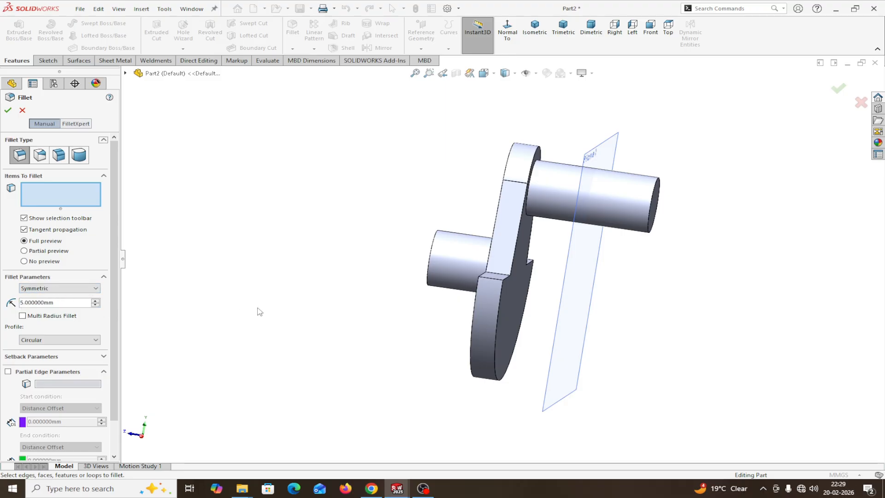
click(484, 280)
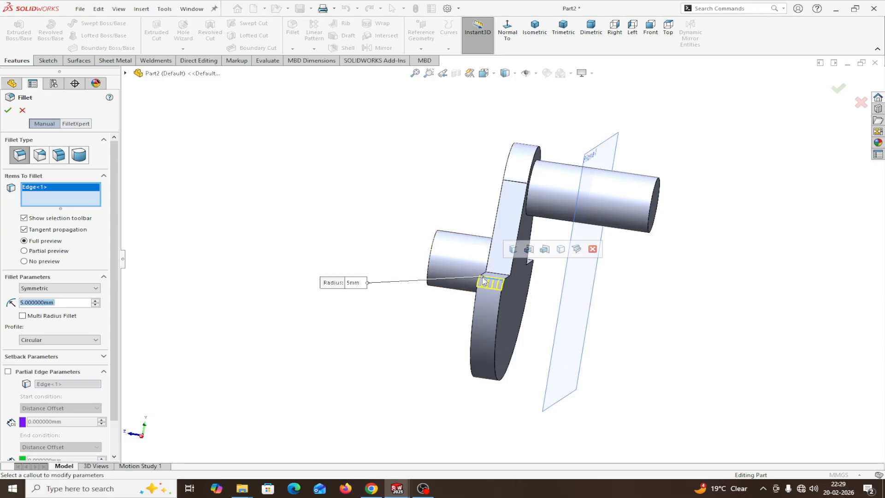
click(513, 250)
middle_drag(696, 320, 644, 312)
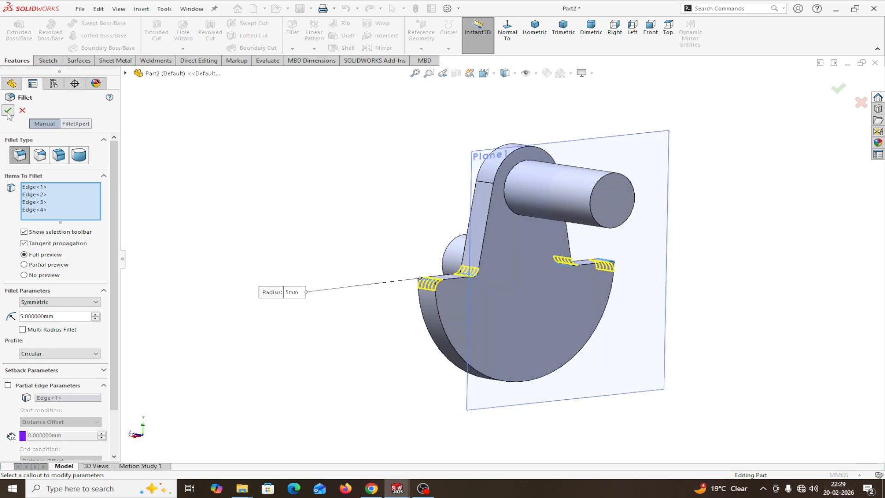
click(8, 111)
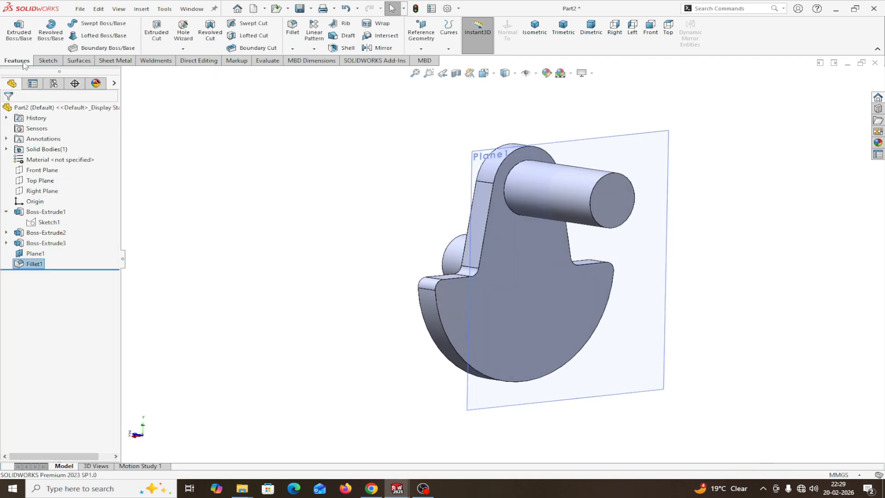
- Start mirroring the fillet feature about Plane1, with the web's back face as the secondary mirror face
click(374, 49)
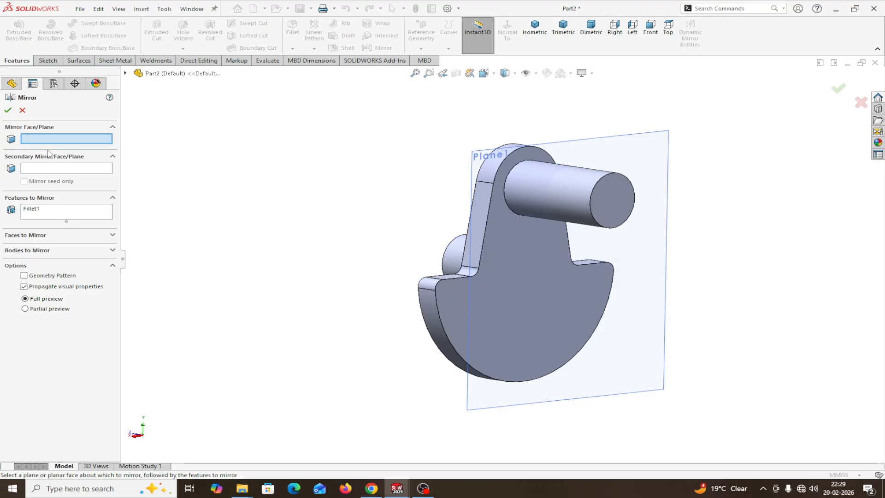
click(126, 73)
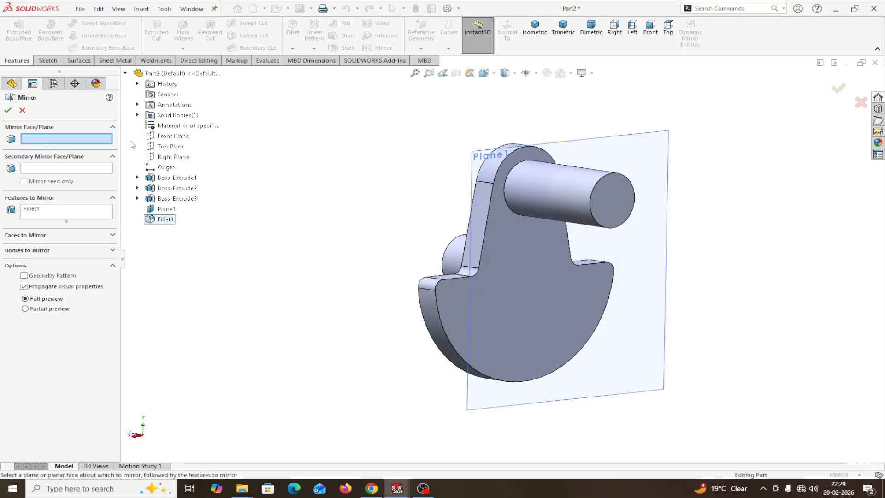
click(162, 208)
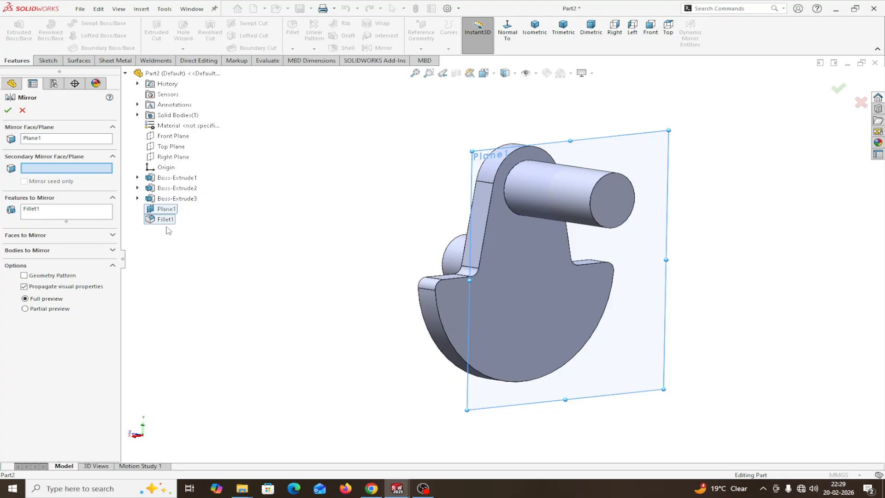
middle_drag(376, 290, 395, 292)
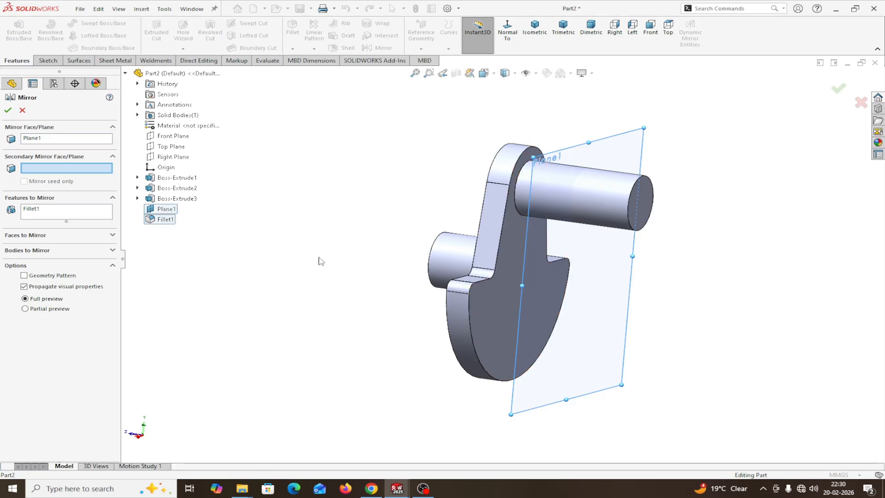
click(489, 314)
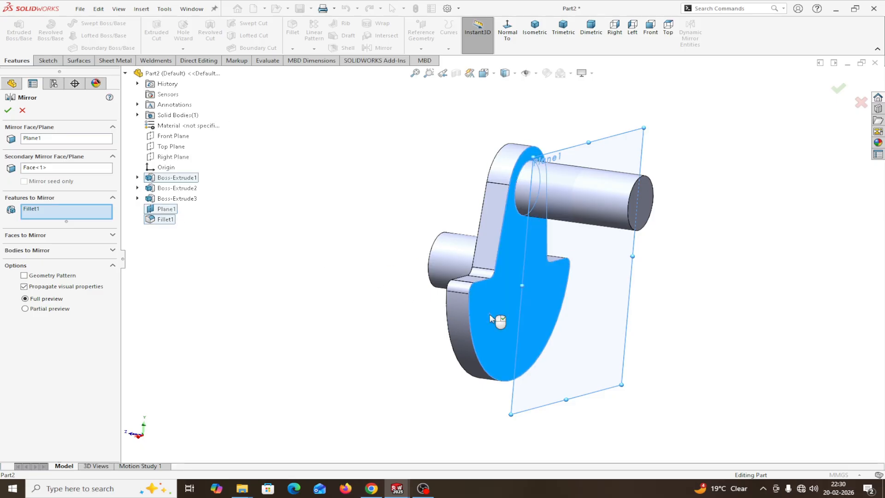
- Try to mirror the short pin and the web together with the fillets by adding both extrusions to the mirrored features
click(450, 261)
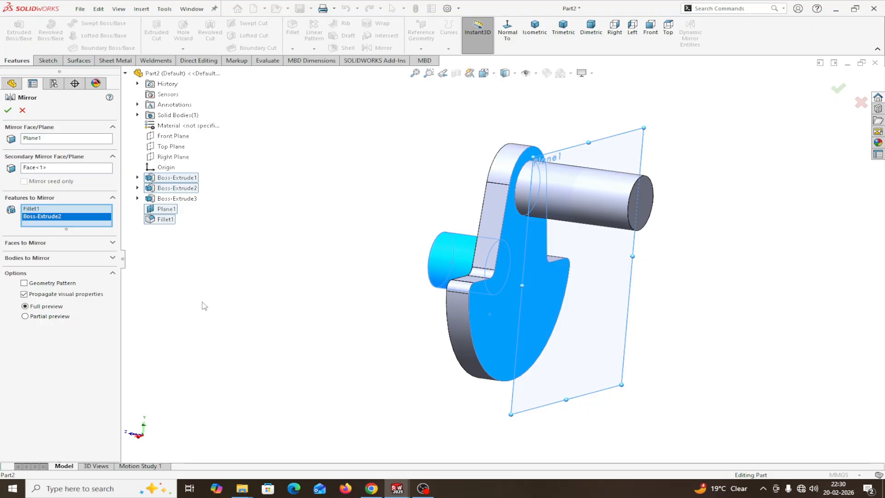
mouse_move(261, 321)
middle_down()
mouse_move(276, 312)
mouse_move(275, 320)
middle_up()
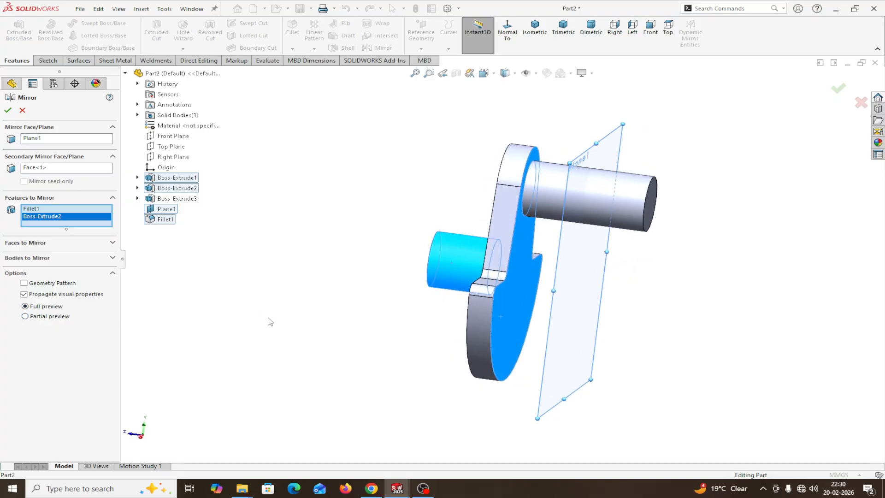
right_click(51, 221)
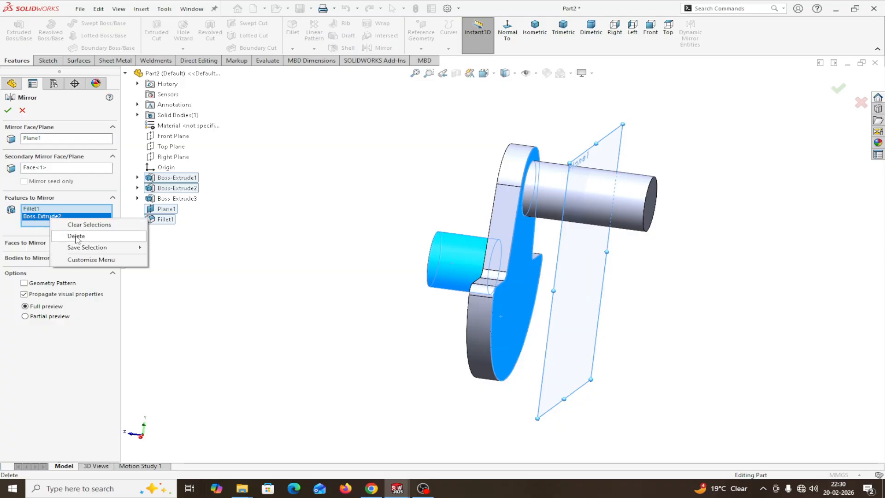
click(76, 235)
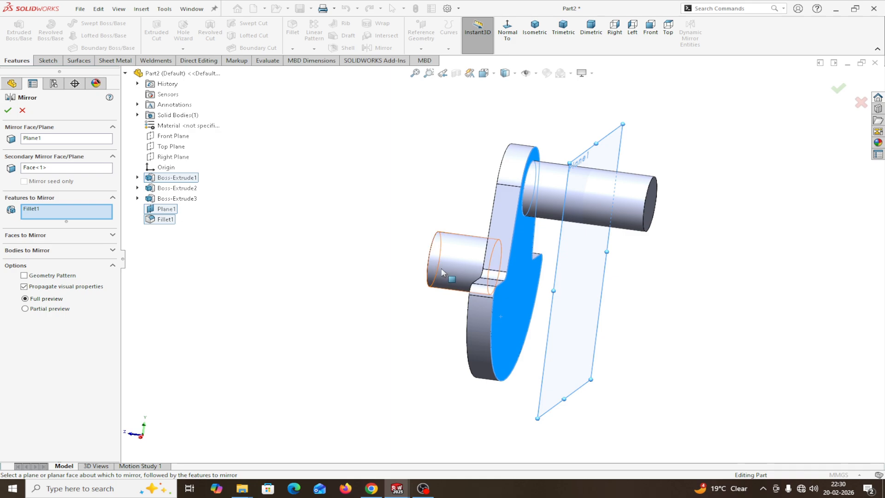
click(457, 266)
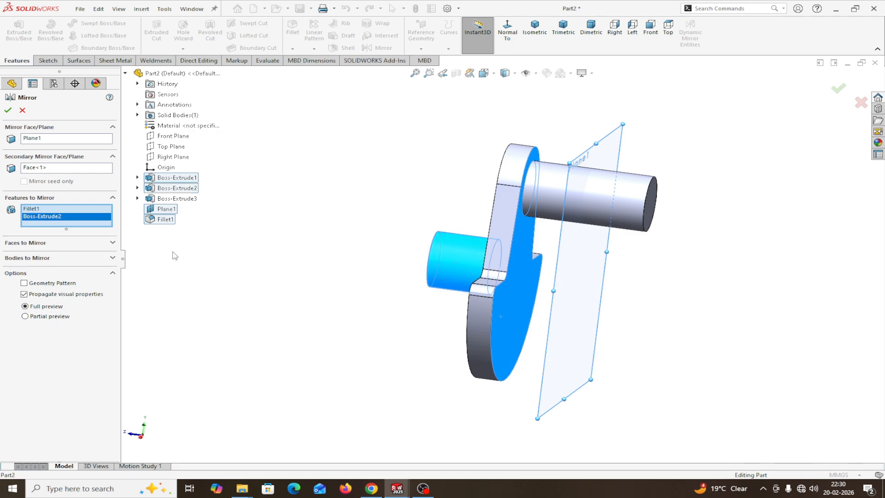
click(482, 312)
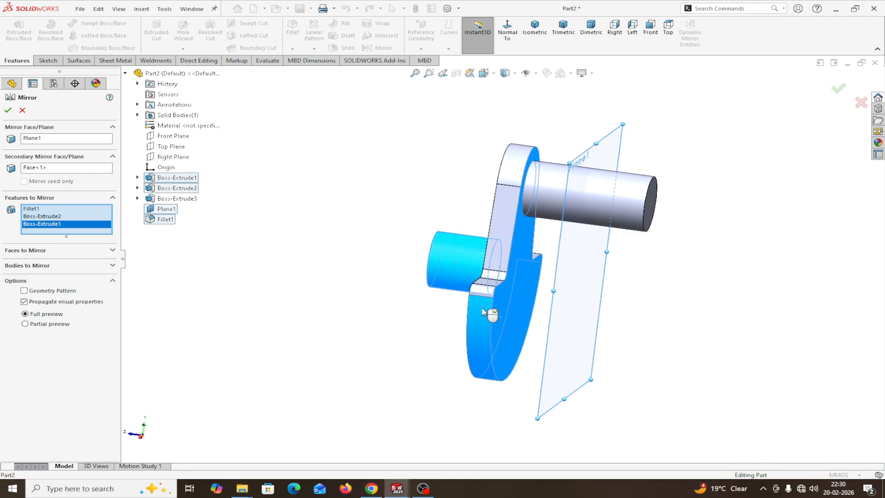
click(8, 111)
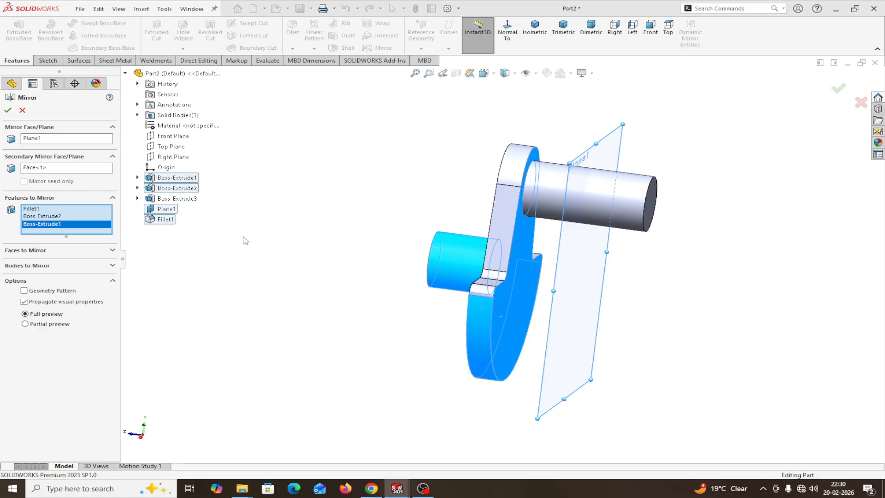
- Clear the features to mirror and try to mirror the short pin, the web and the fillets with the secondary face kept
right_click(72, 224)
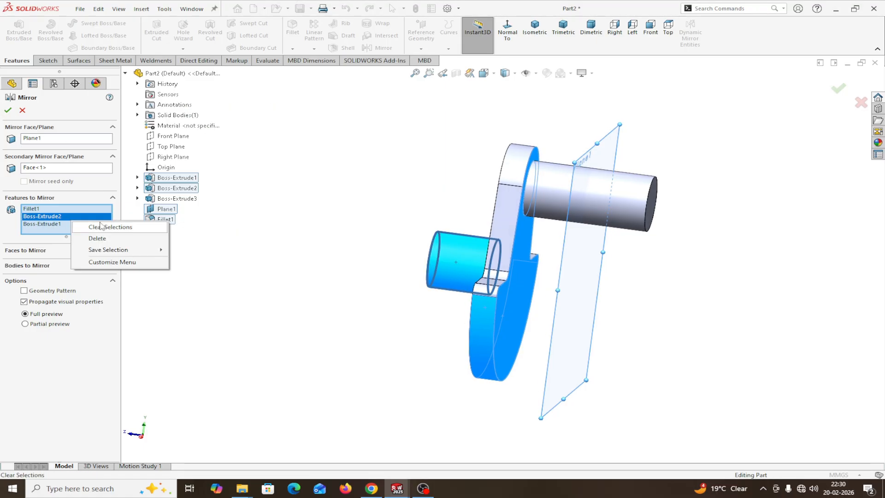
click(102, 229)
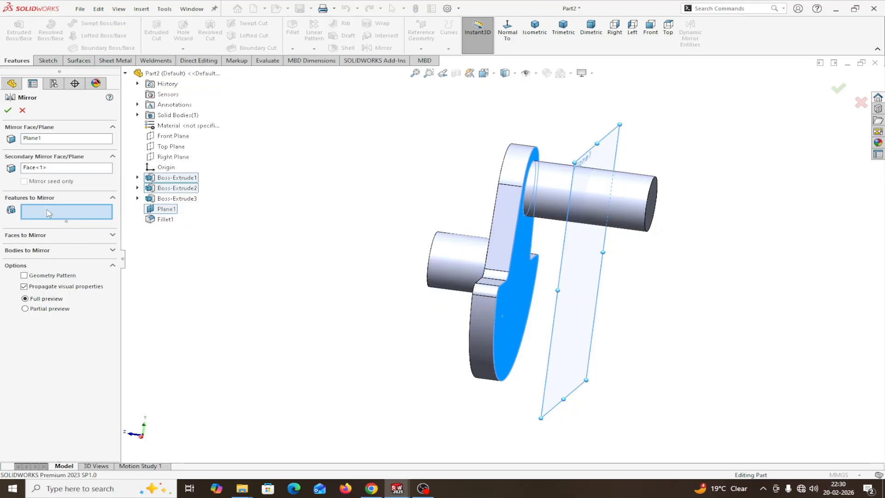
click(8, 110)
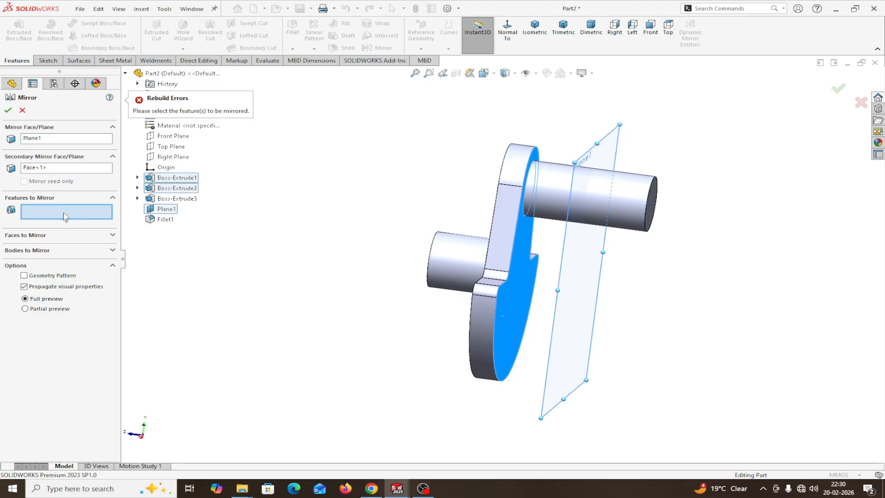
click(456, 271)
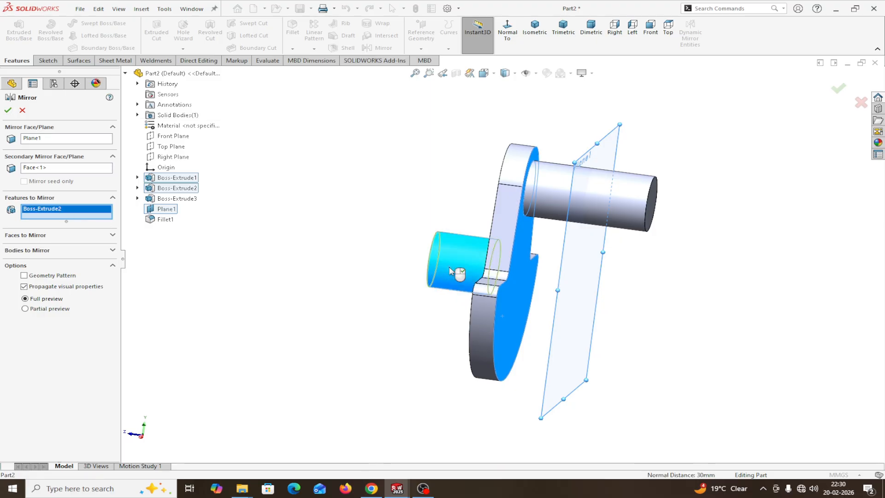
click(504, 226)
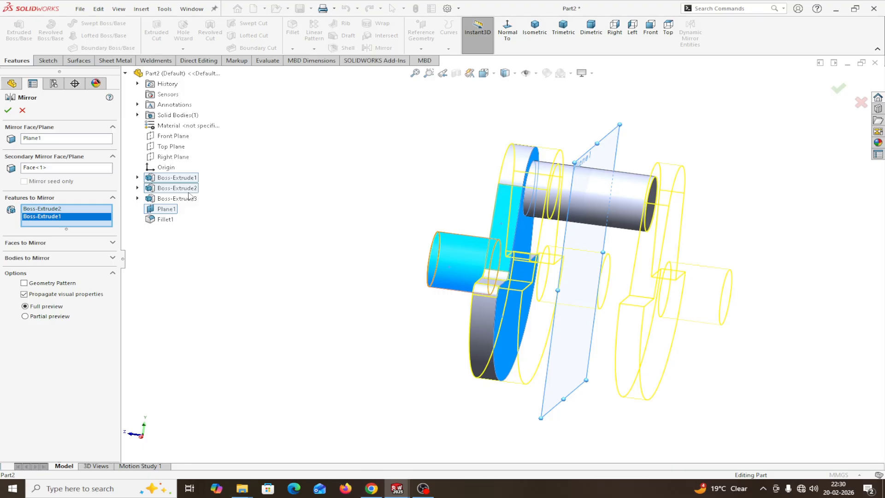
click(166, 220)
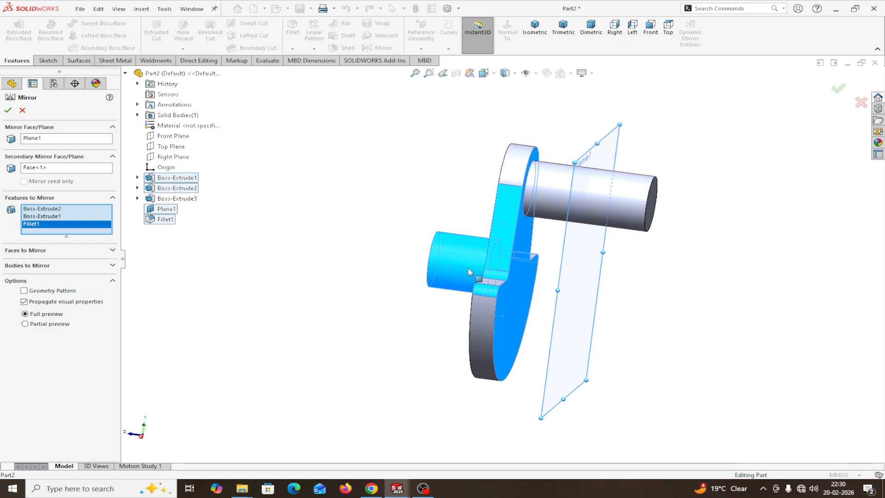
click(8, 111)
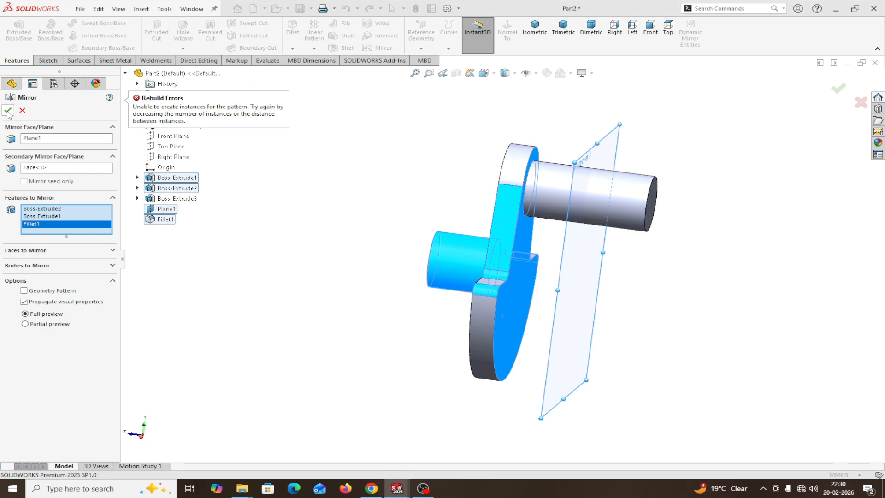
- Empty the features-to-mirror list again and retry mirroring Boss-Extrude2, Boss-Extrude1 and Fillet1 about Plane1 and the web face
mouse_move(181, 296)
middle_down()
mouse_move(196, 290)
mouse_move(183, 290)
middle_up()
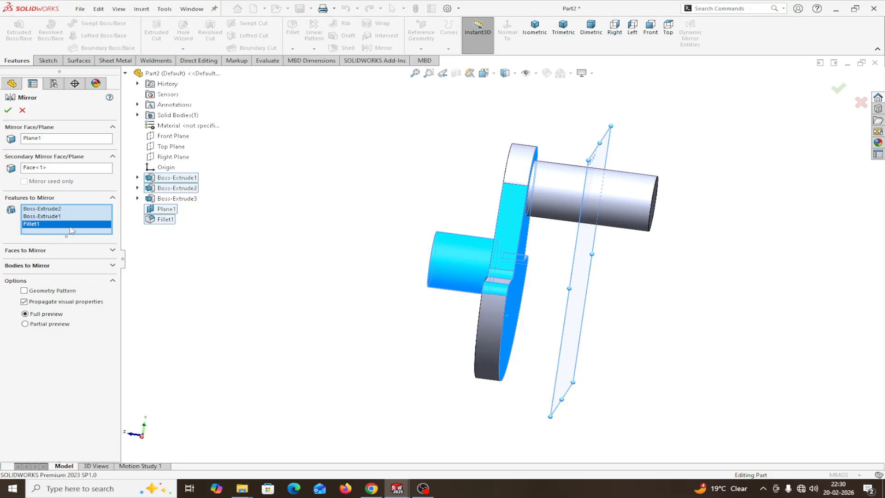
middle_drag(211, 234, 186, 236)
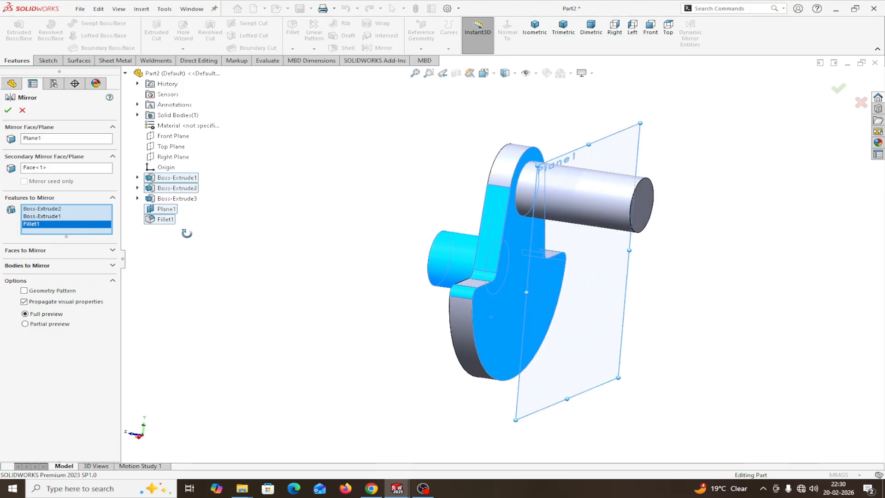
right_click(48, 228)
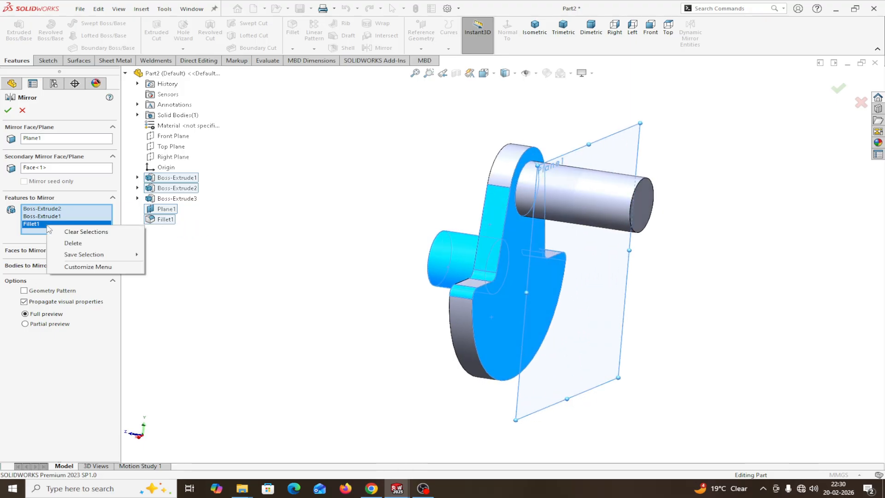
click(74, 243)
middle_drag(213, 272, 235, 263)
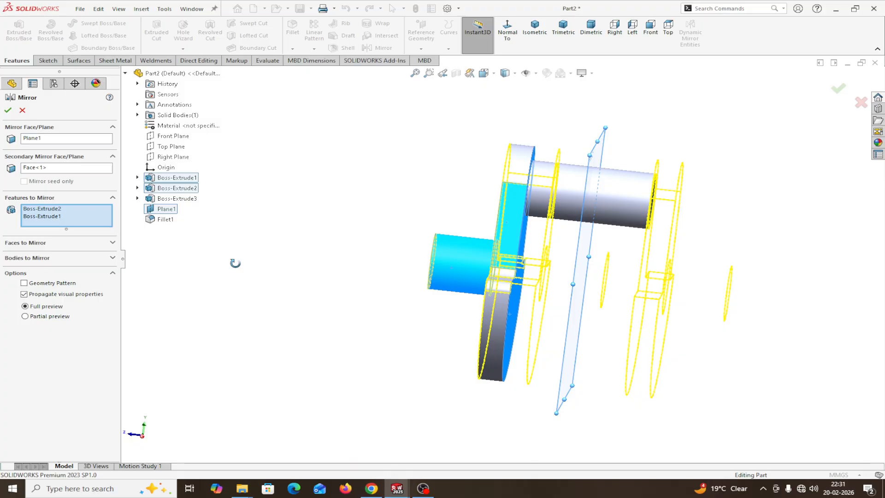
right_click(48, 221)
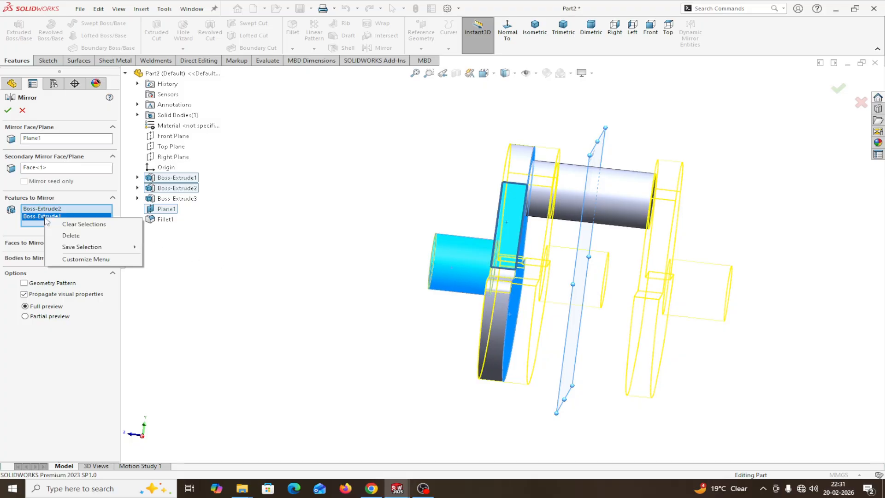
click(73, 224)
middle_drag(210, 274, 205, 275)
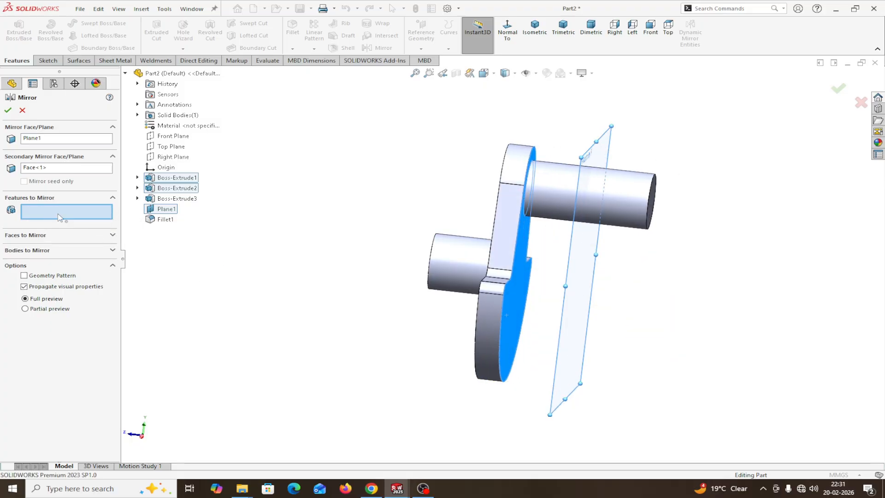
click(459, 258)
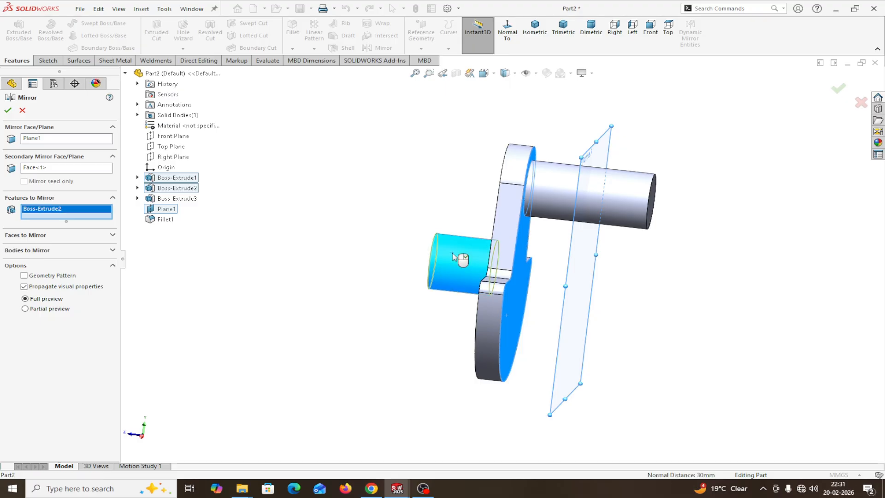
click(507, 226)
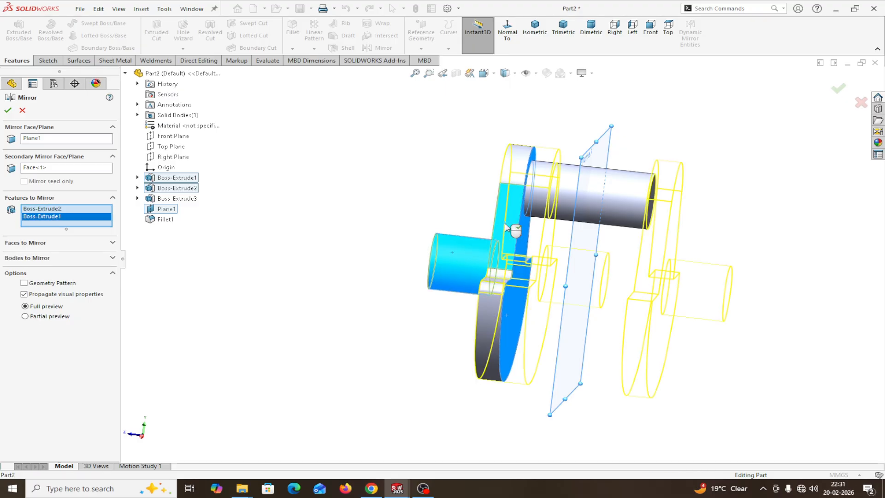
click(165, 220)
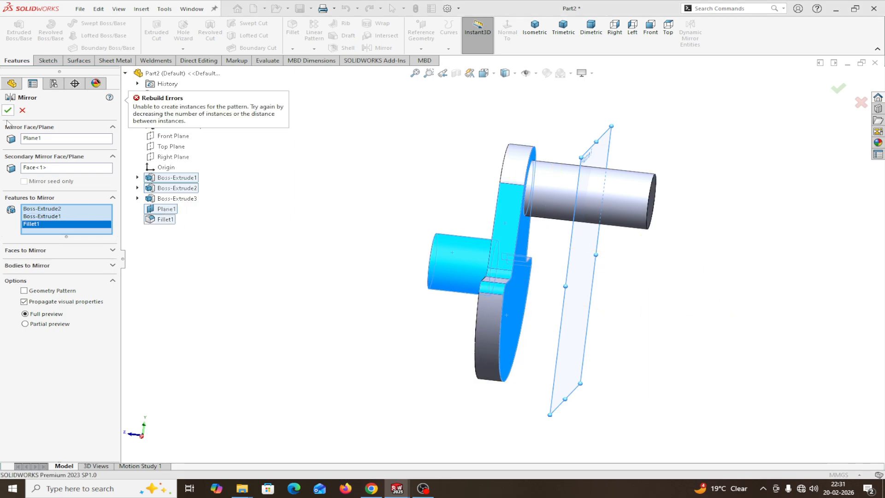
- Remove the secondary mirror face and mirror the freshly selected Boss-Extrude1, Boss-Extrude2 and Fillet1 about Plane1 only
right_click(58, 217)
click(87, 222)
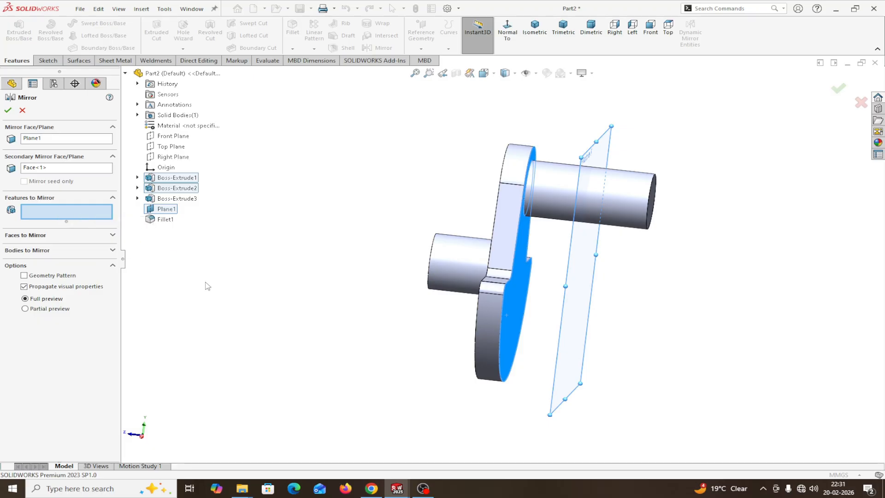
middle_drag(203, 275, 207, 275)
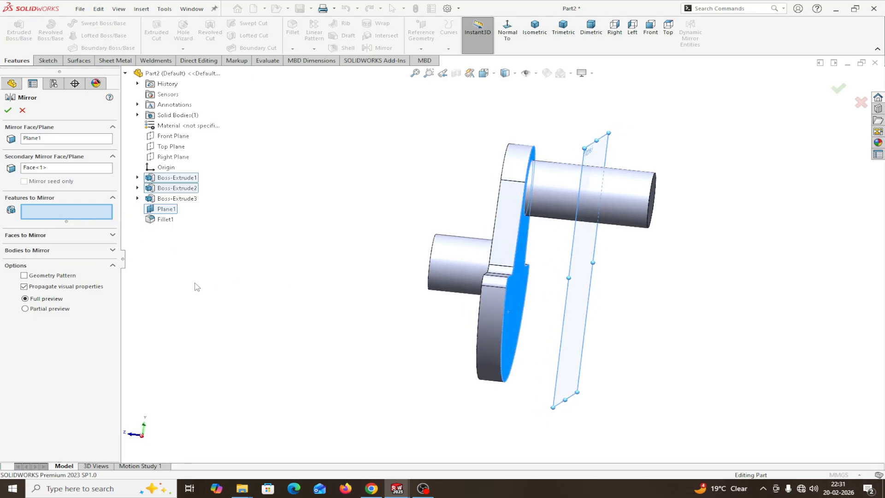
right_click(43, 171)
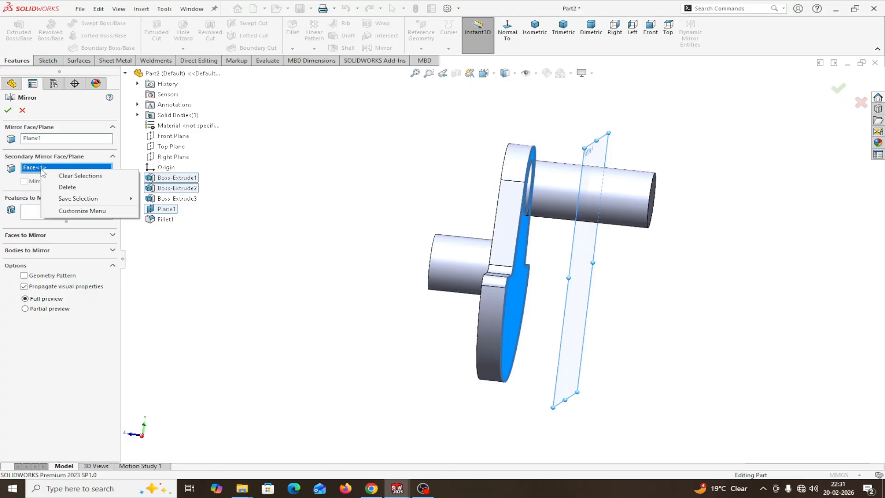
click(68, 188)
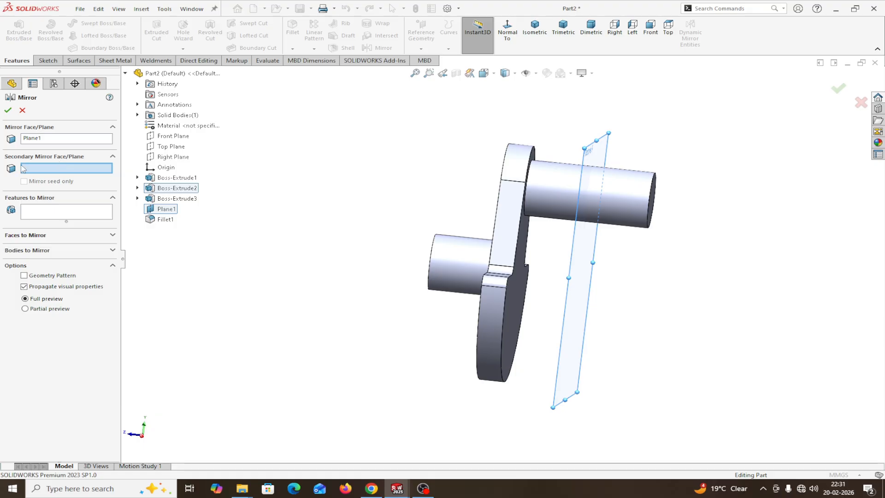
click(38, 214)
click(169, 179)
click(168, 189)
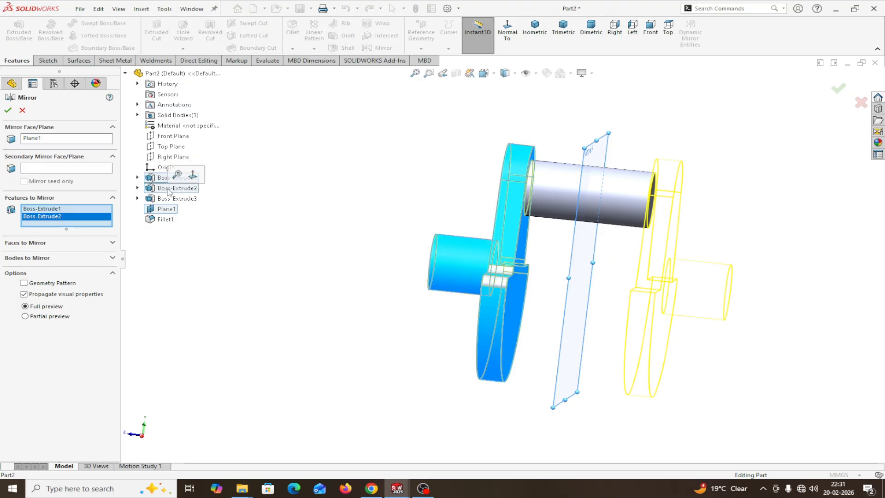
click(166, 219)
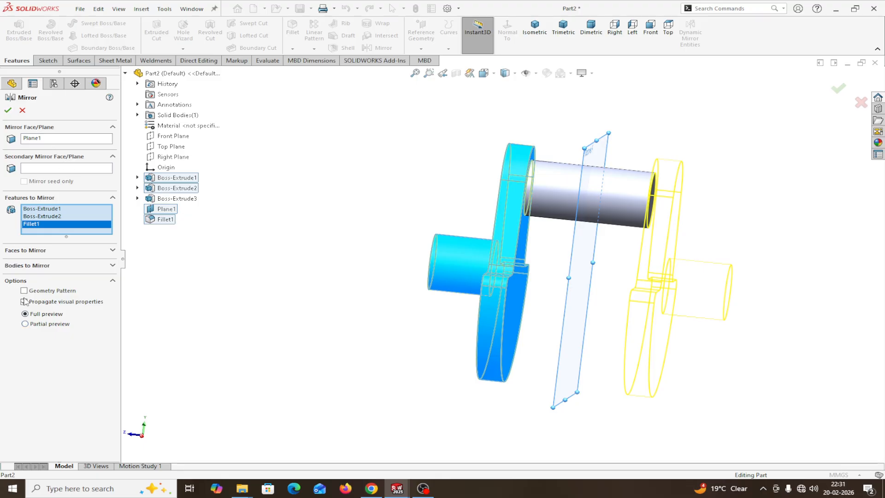
click(8, 110)
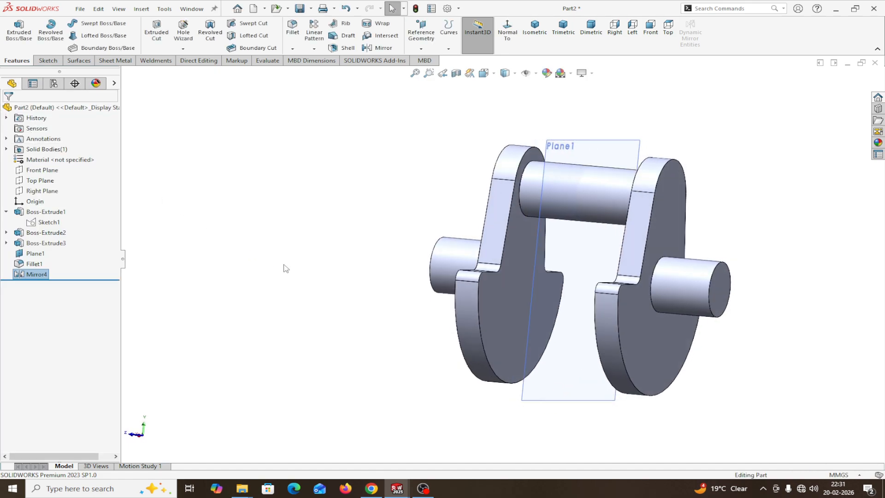
- Open a new sketch on Plane1 between the two webs
click(560, 384)
click(604, 354)
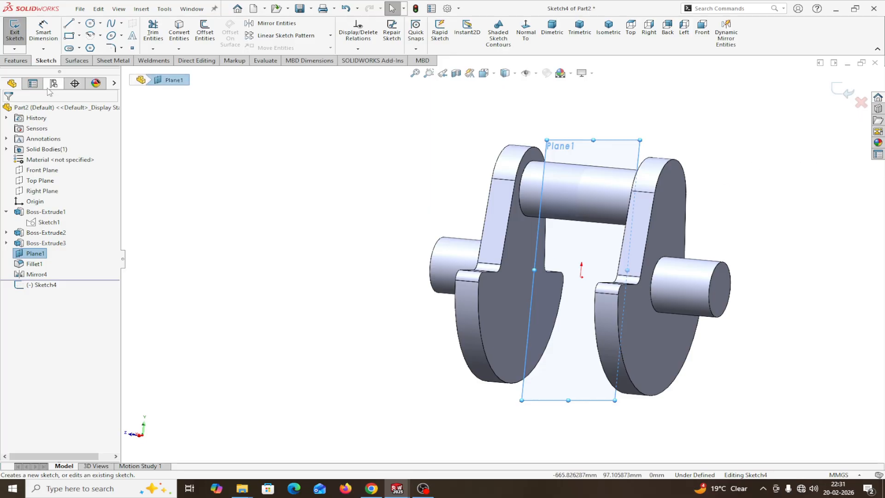
click(114, 83)
click(152, 108)
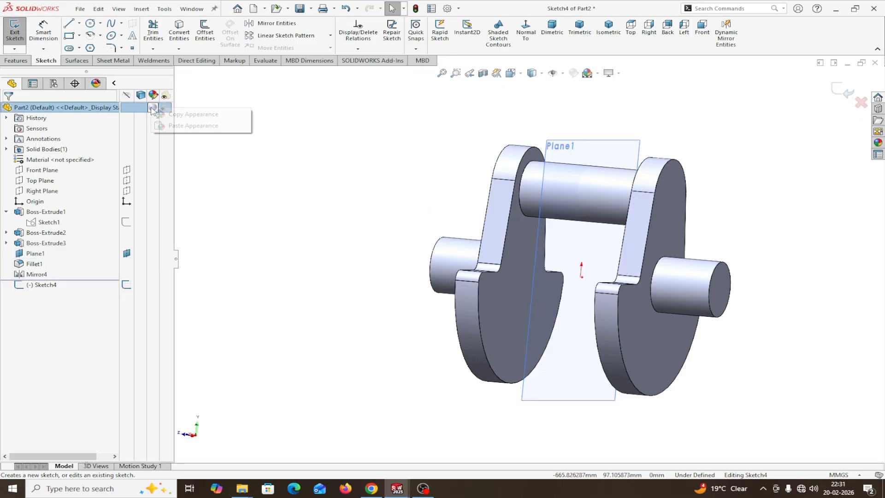
click(201, 116)
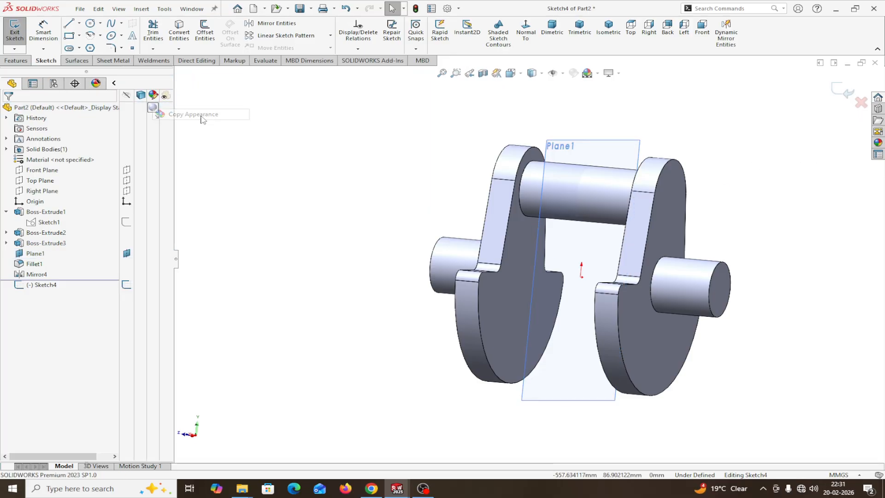
click(153, 108)
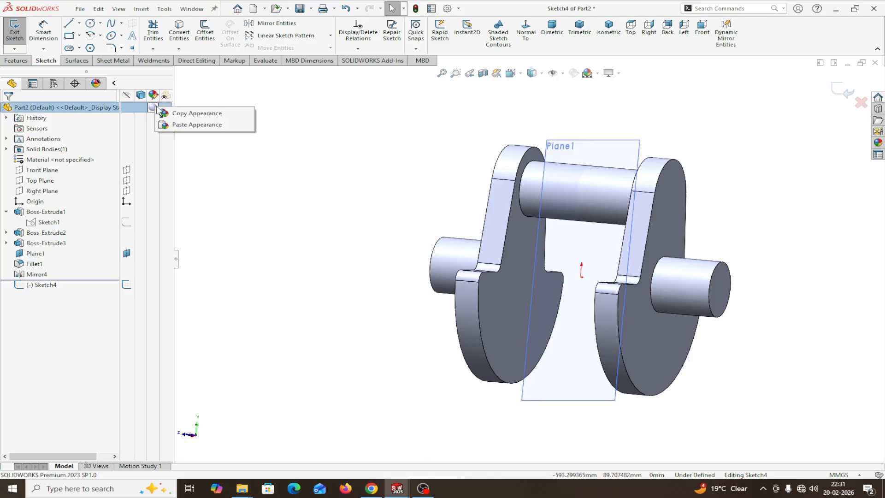
click(225, 93)
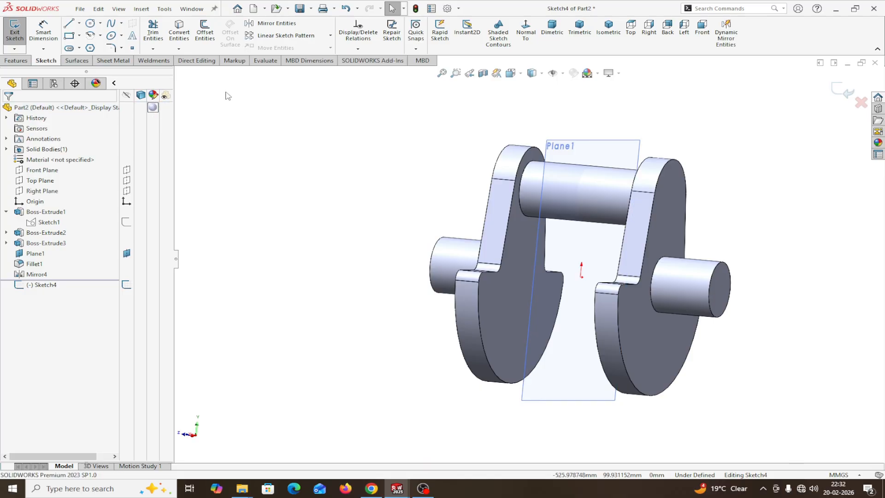
click(153, 107)
click(258, 113)
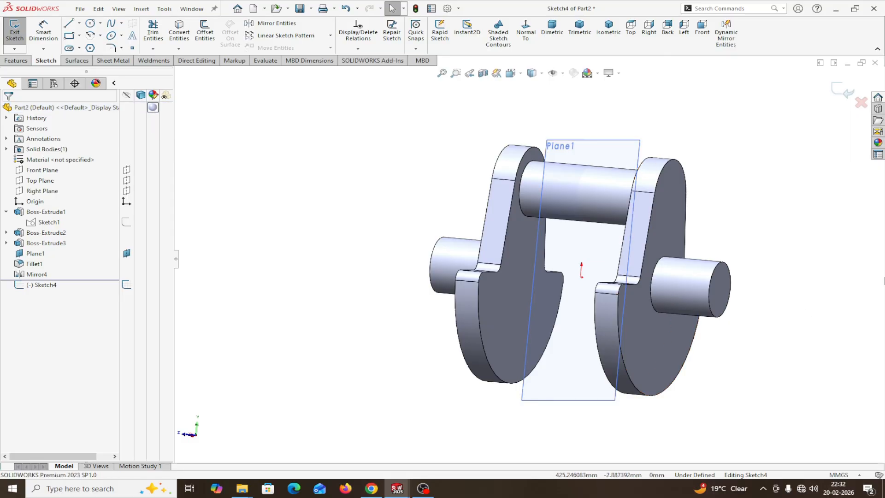
- Apply the chromium plate appearance from the Chrome metals to the whole crankshaft part
click(878, 143)
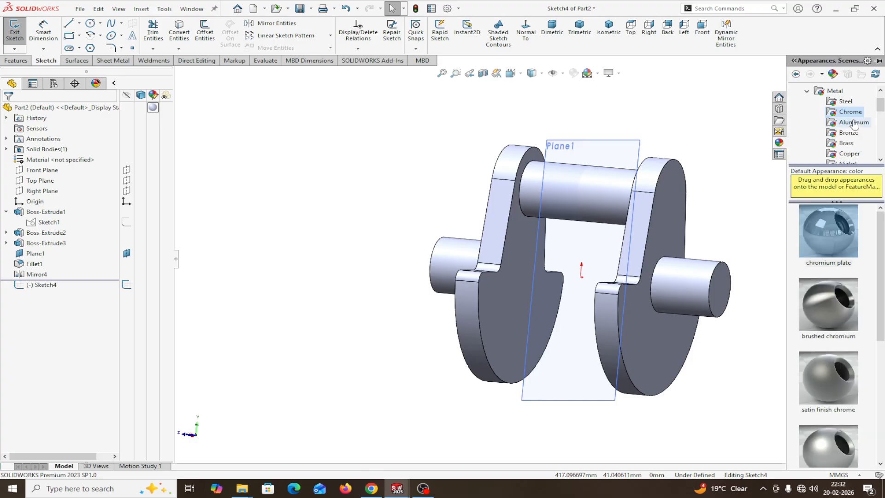
click(842, 223)
drag(842, 229, 598, 237)
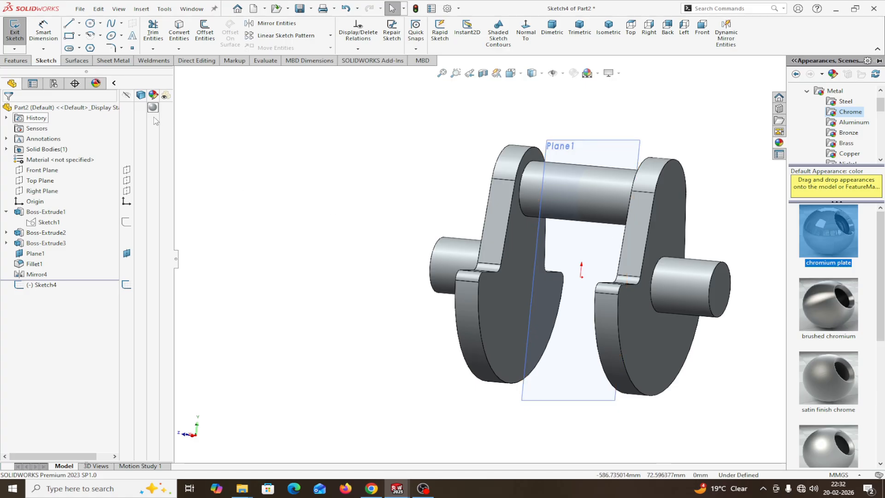
- Collapse the display pane and hide the reference plane Plane1 between the two webs
click(115, 84)
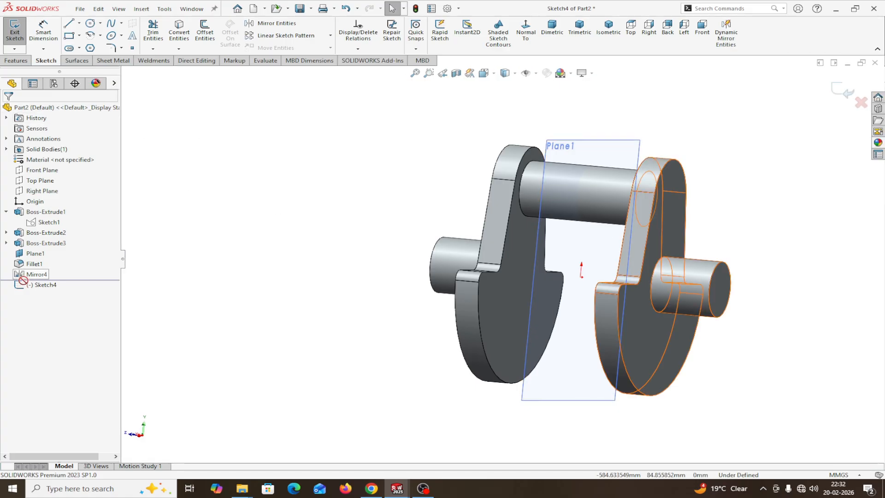
click(28, 255)
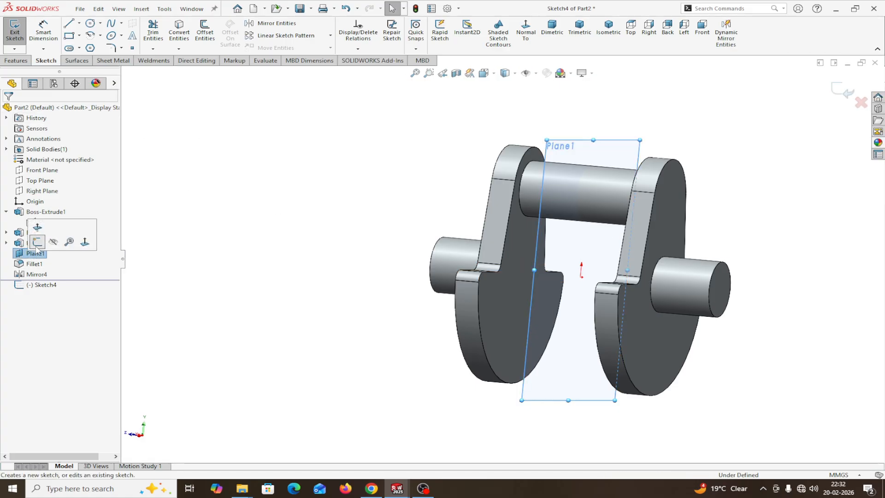
click(53, 242)
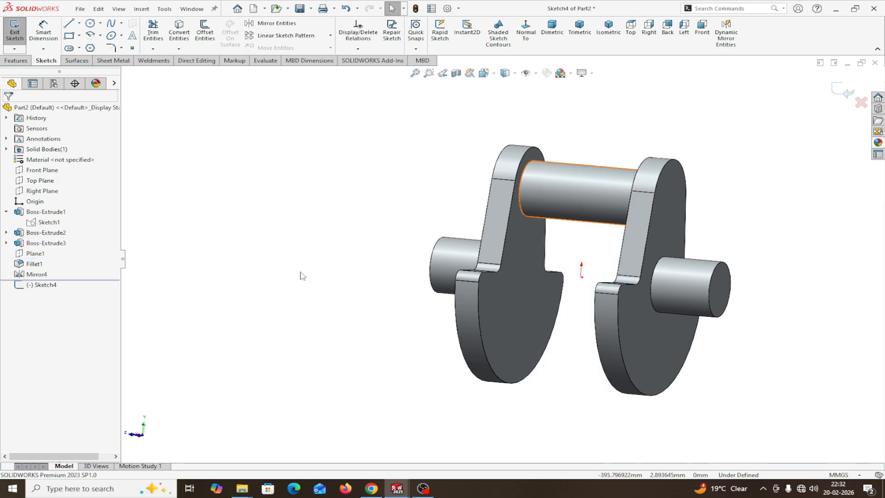
mouse_move(302, 276)
middle_down()
mouse_move(318, 275)
mouse_move(302, 289)
middle_up()
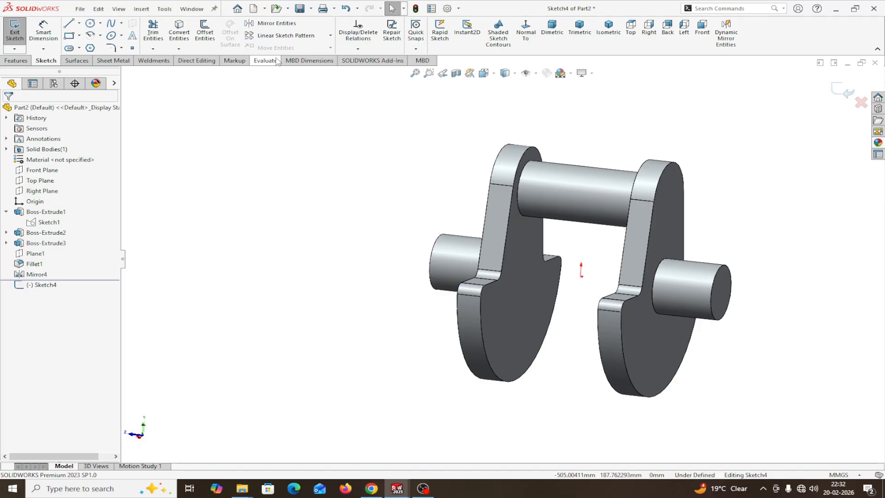
- Save the part as 2.CRANK SHAFT, discarding the empty sketch and rebuilding the document before saving
click(299, 8)
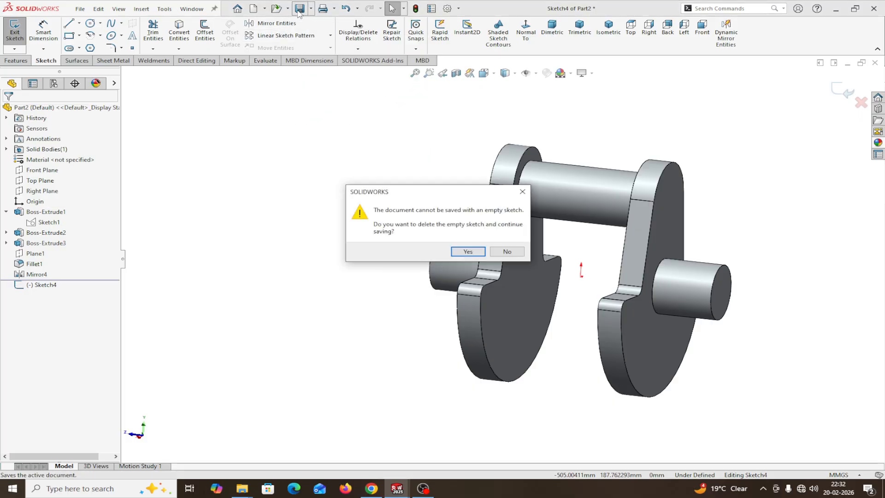
click(522, 192)
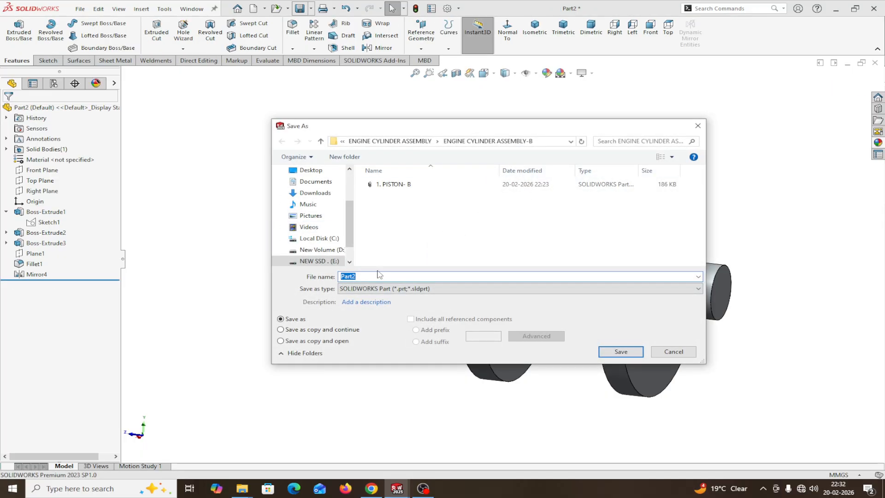
text(2.CRANK SHAFT)
click(613, 352)
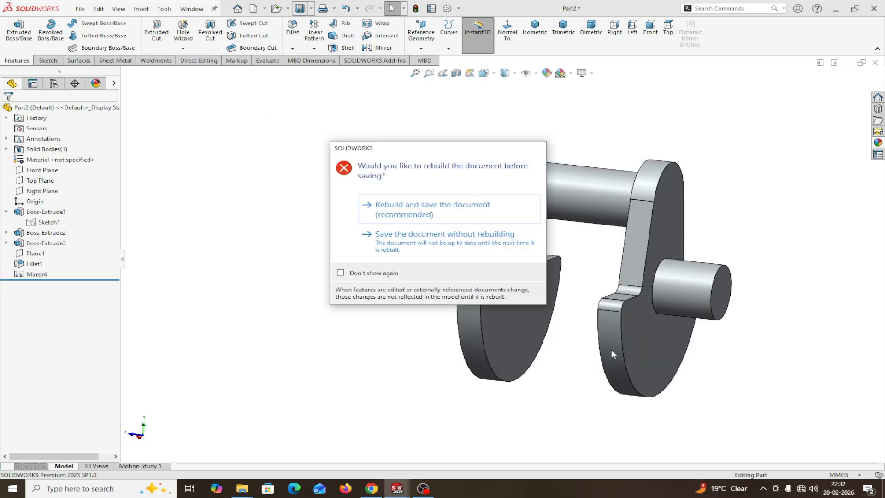
click(407, 215)
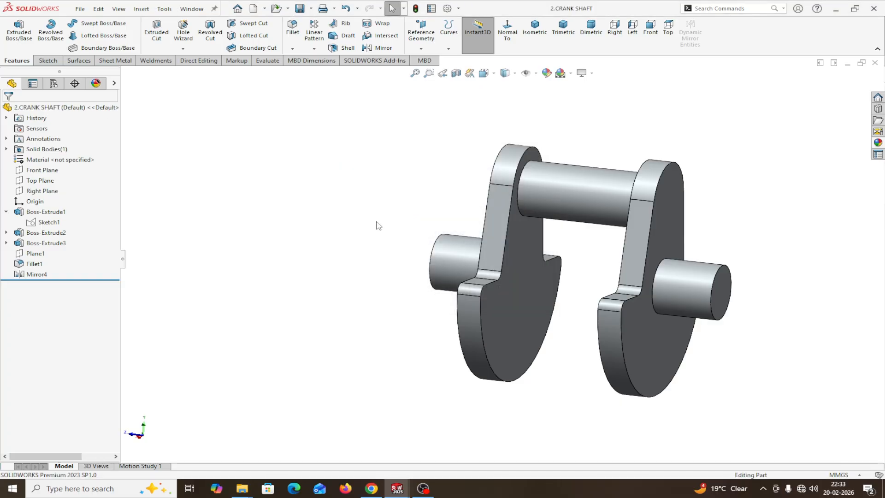
- Raise the crankshaft document's shaded and wireframe image quality close to High and save the part
middle_drag(378, 226, 399, 228)
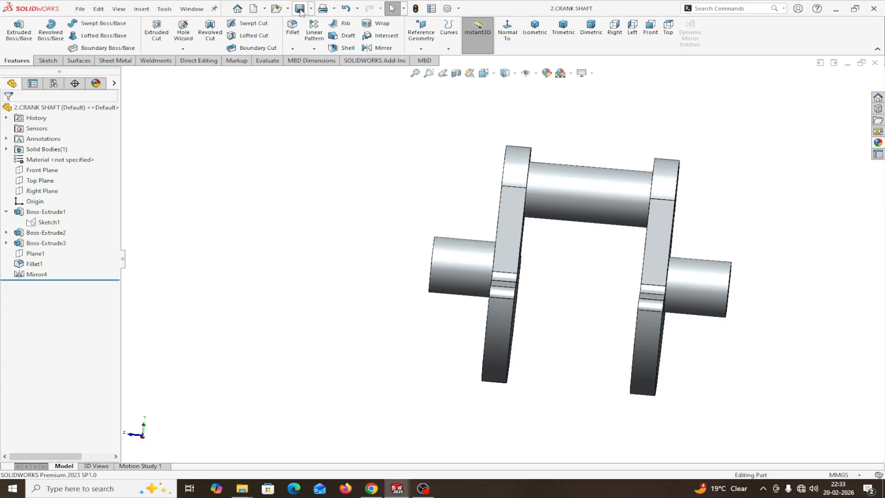
click(459, 9)
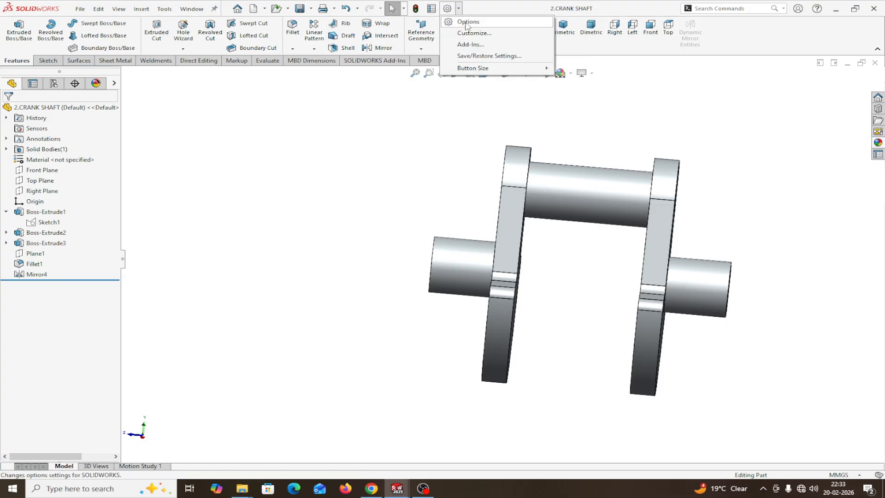
click(468, 22)
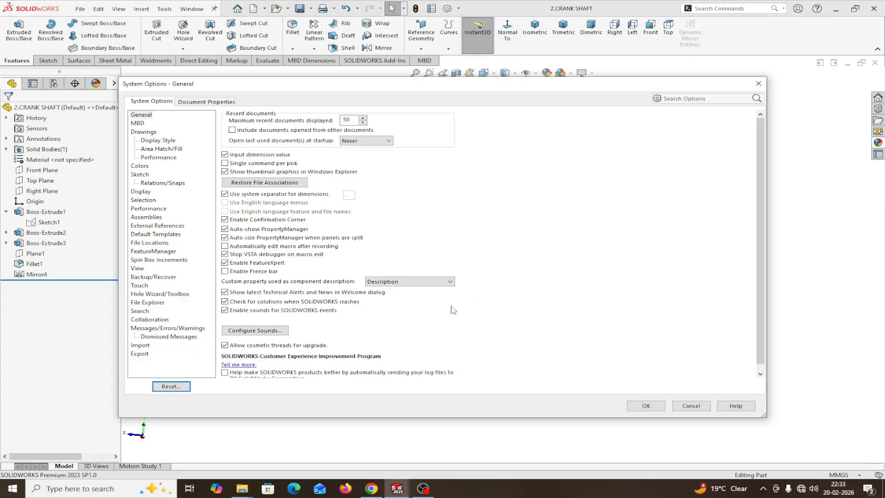
click(203, 102)
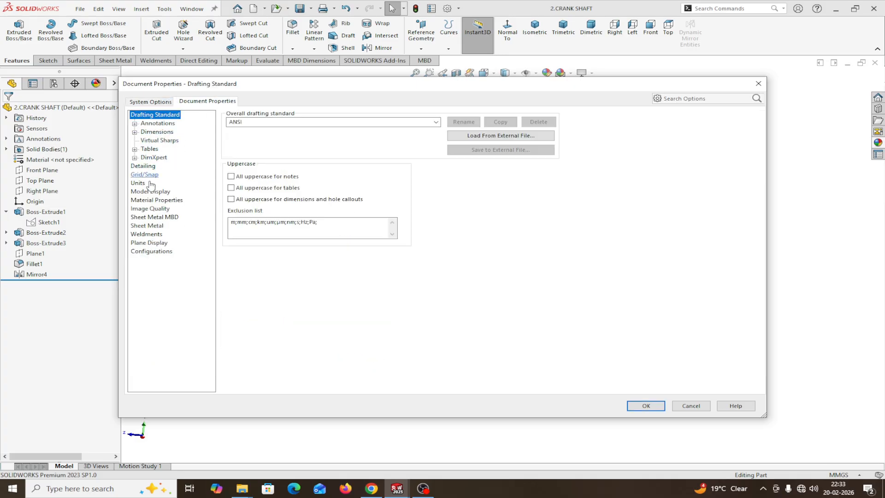
click(149, 209)
drag(316, 129, 413, 131)
drag(316, 225, 415, 224)
click(645, 406)
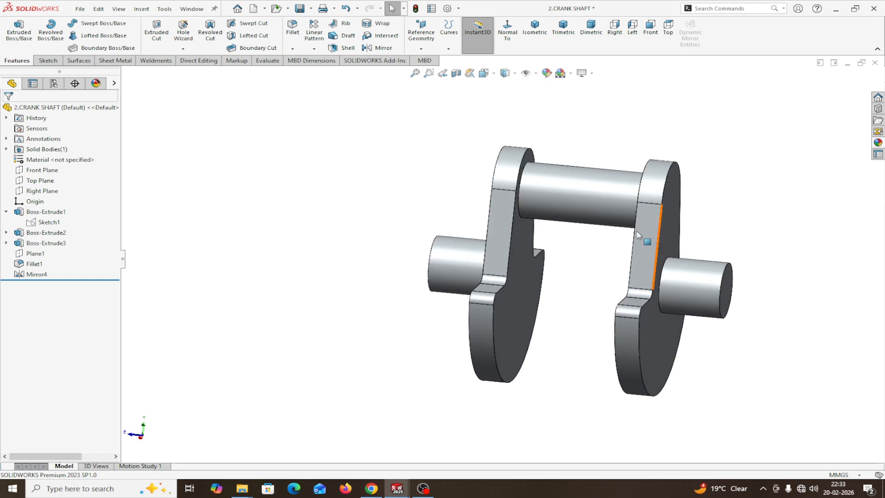
click(300, 9)
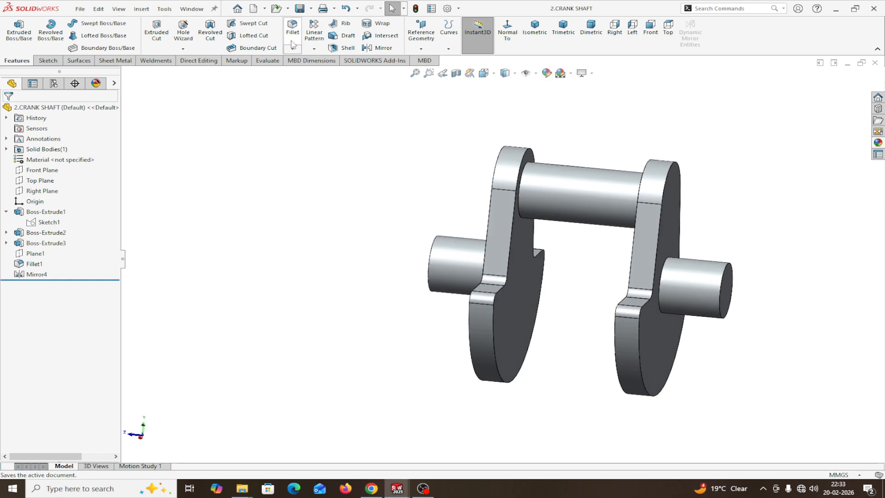
- Switch to the 1. PISTON- B part and raise its shaded image quality to about 0.047 mm deviation and its wireframe quality close to High
mouse_move(398, 492)
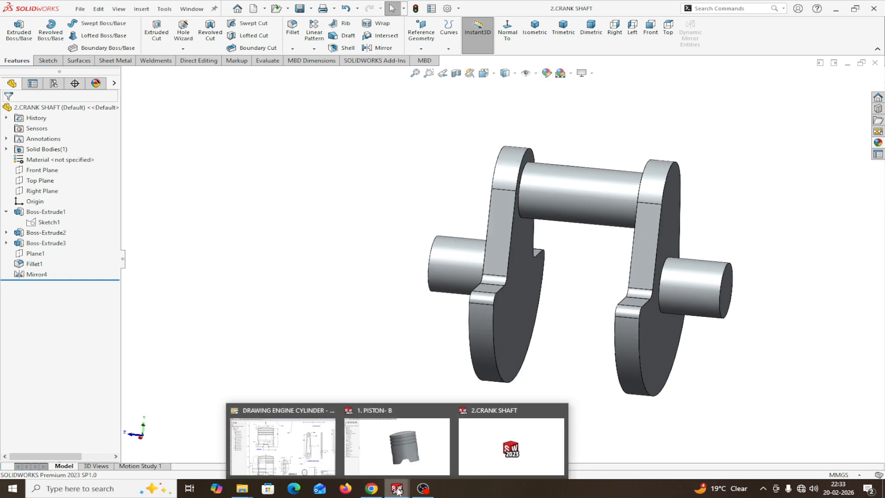
click(396, 440)
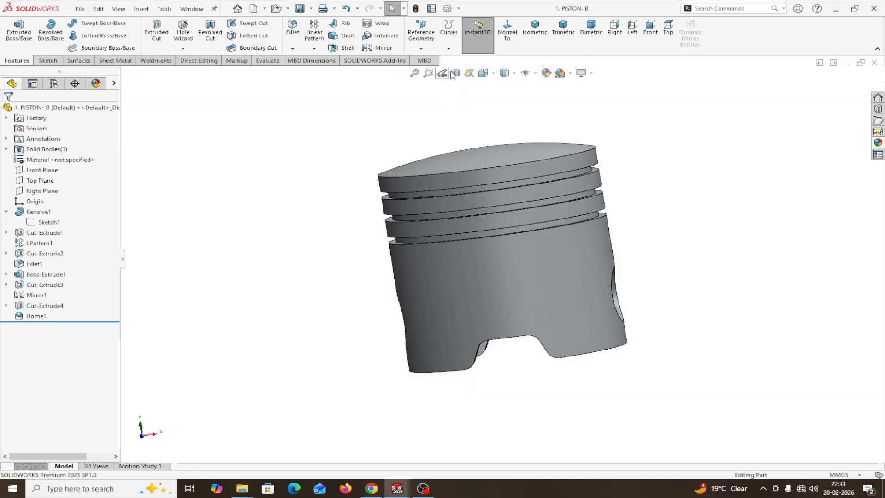
click(458, 9)
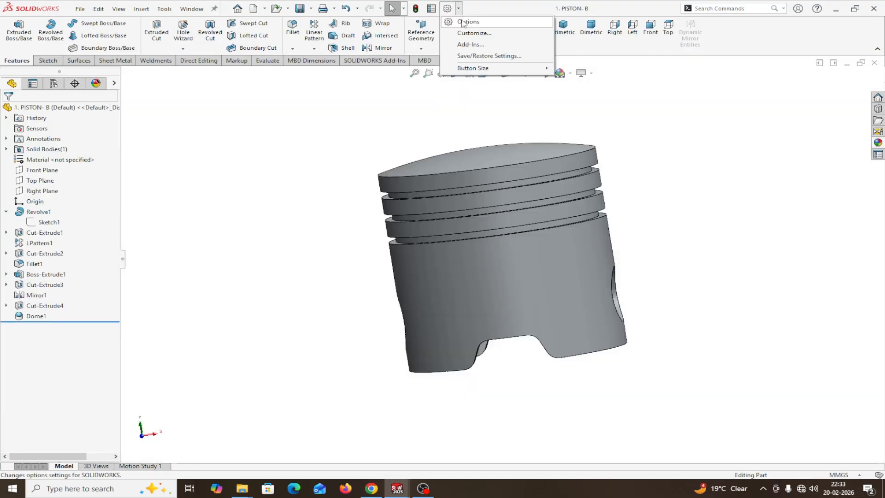
click(463, 23)
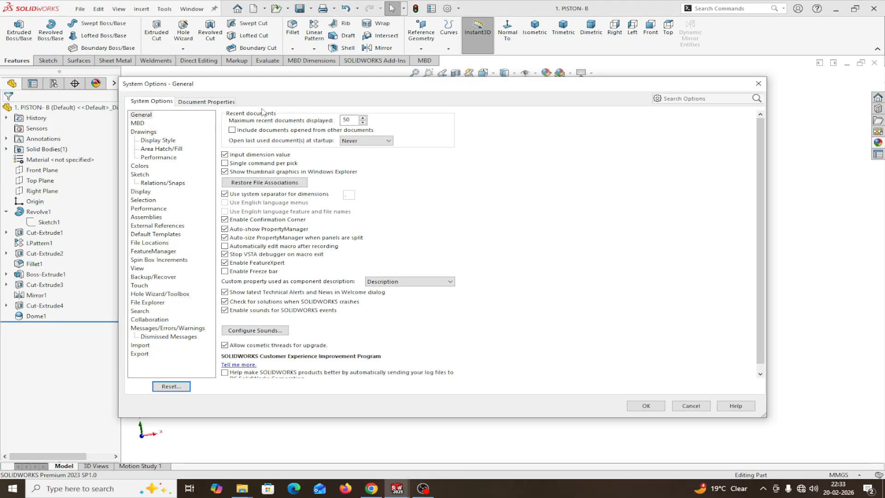
click(213, 101)
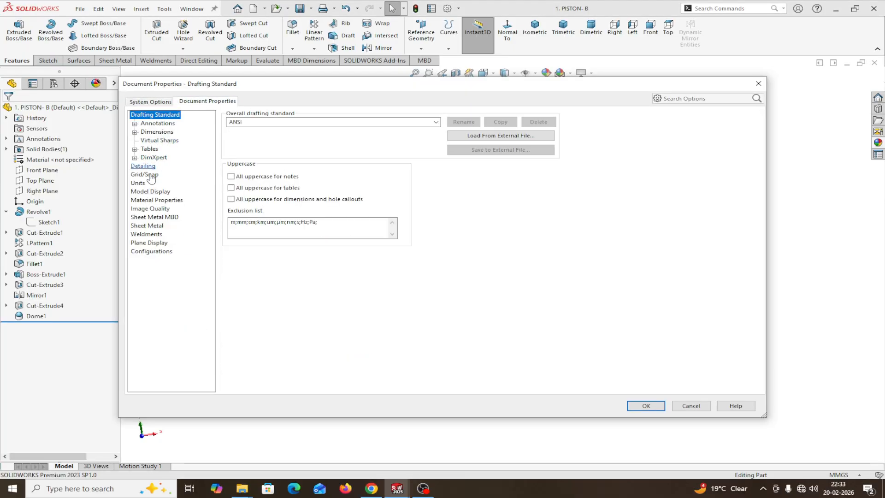
click(150, 208)
drag(315, 129, 405, 129)
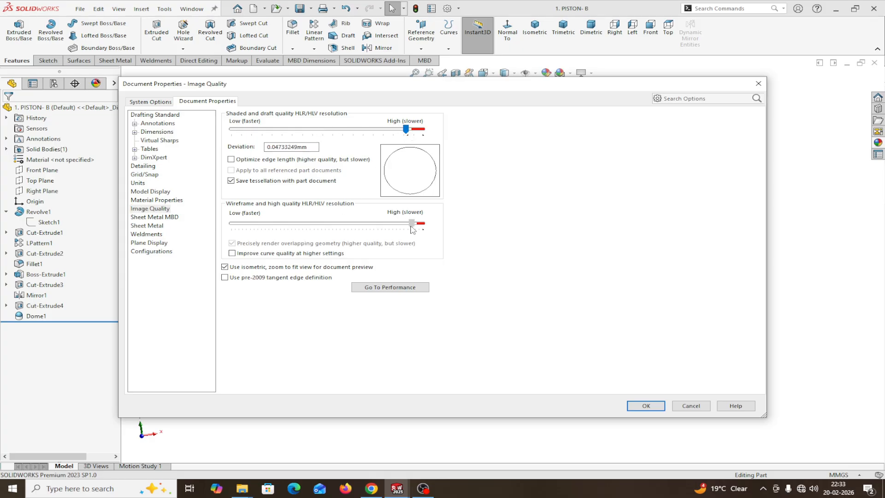
click(647, 405)
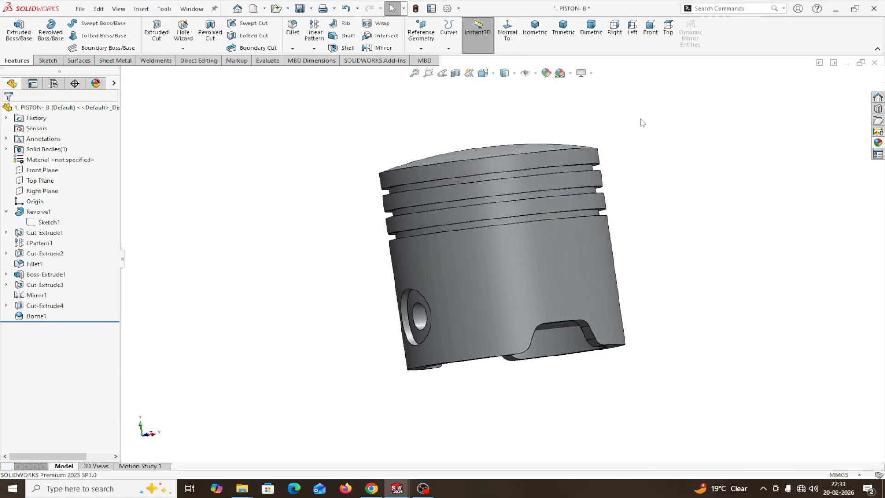
mouse_move(699, 213)
middle_down()
mouse_move(672, 247)
mouse_move(528, 301)
middle_up()
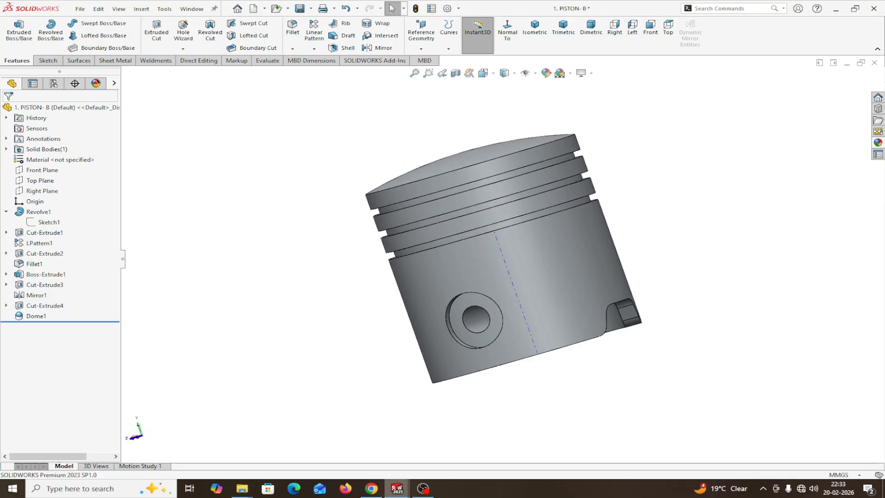
- Create a new blank part document from the piston window
mouse_move(391, 493)
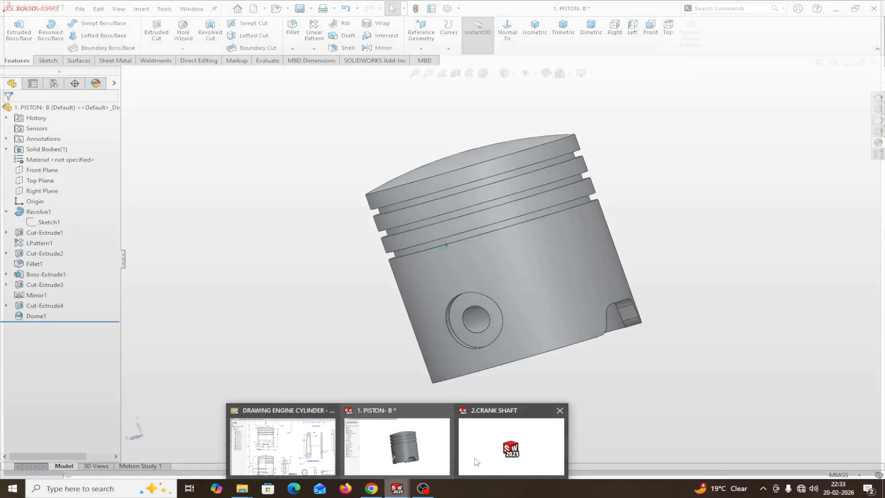
mouse_move(487, 462)
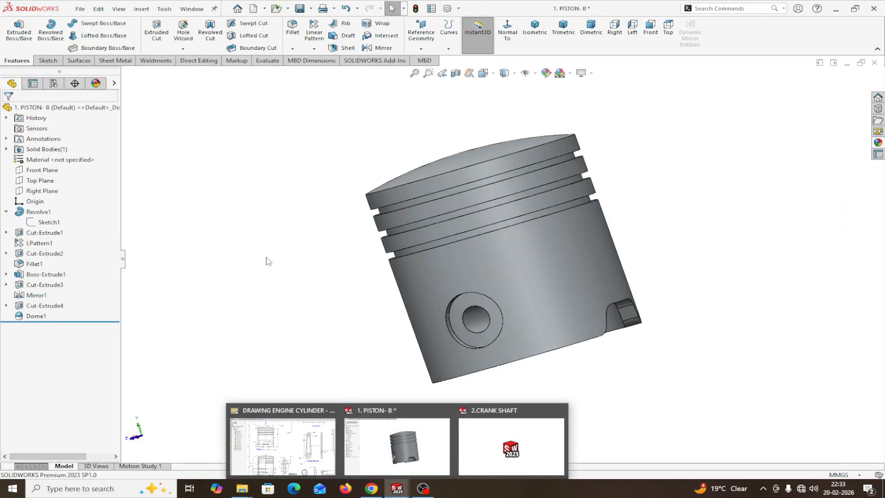
click(80, 10)
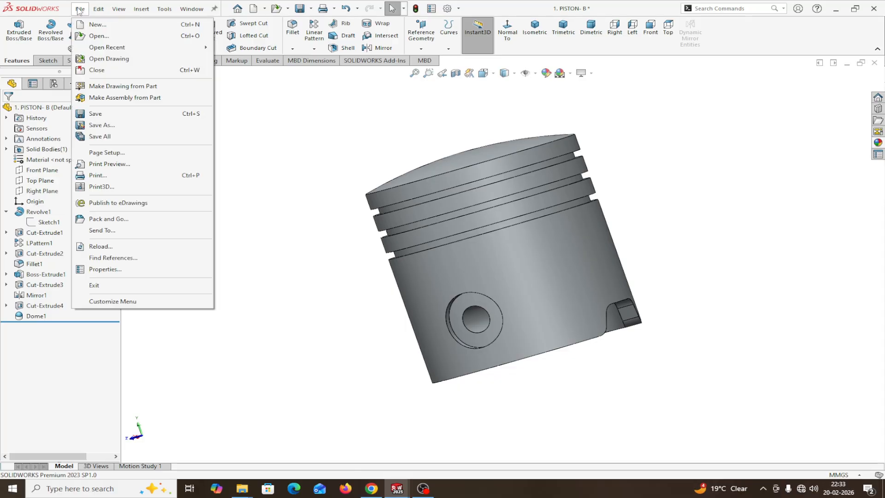
click(95, 25)
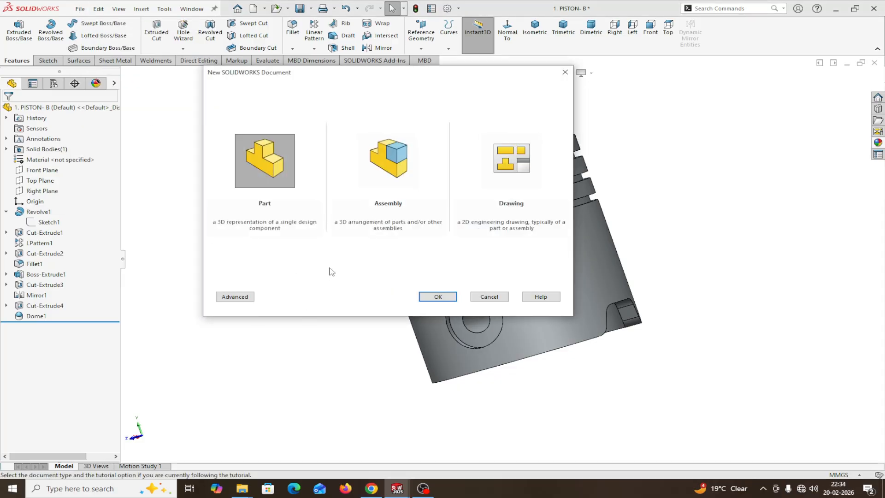
click(436, 298)
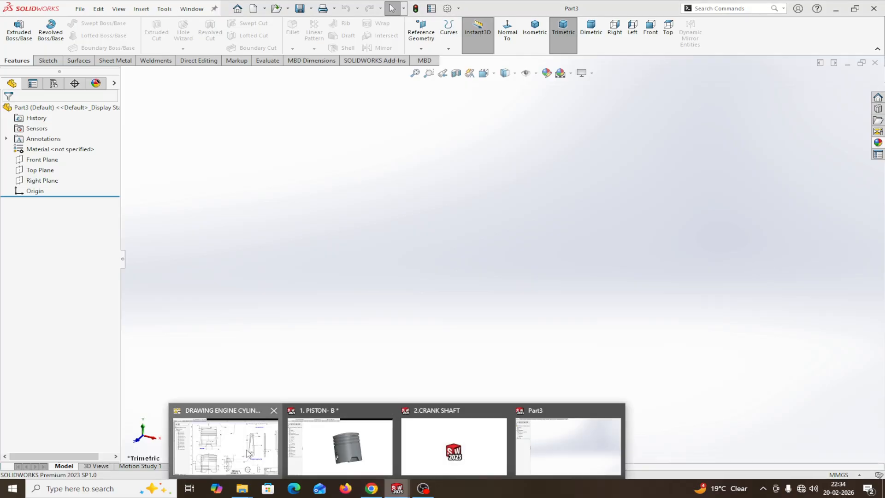
- Examine the connecting rod views and their dimensions in the DRAWING ENGINE CYLINDER sheet
click(233, 442)
scroll(543, 355, down, 2)
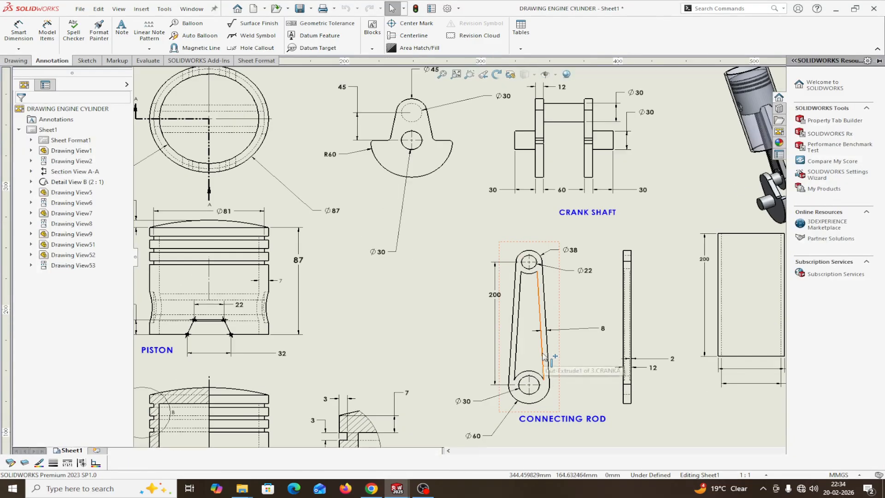
scroll(540, 341, up, 4)
scroll(537, 334, down, 5)
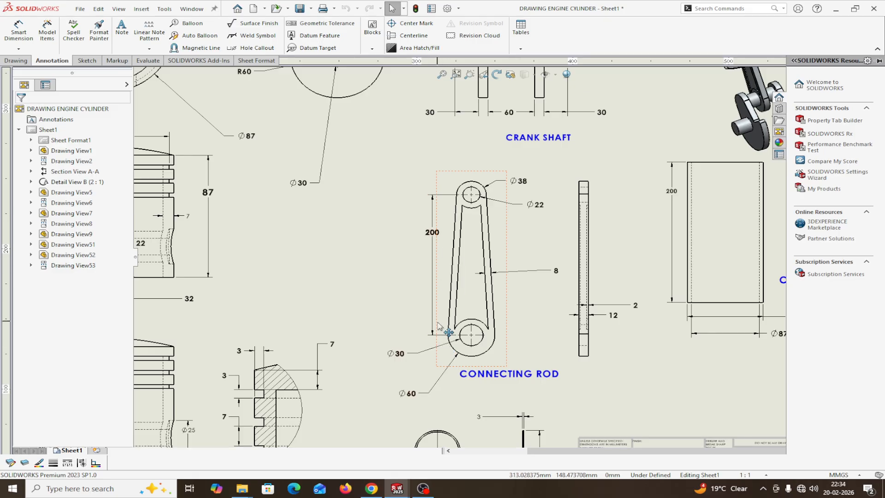
scroll(517, 315, down, 2)
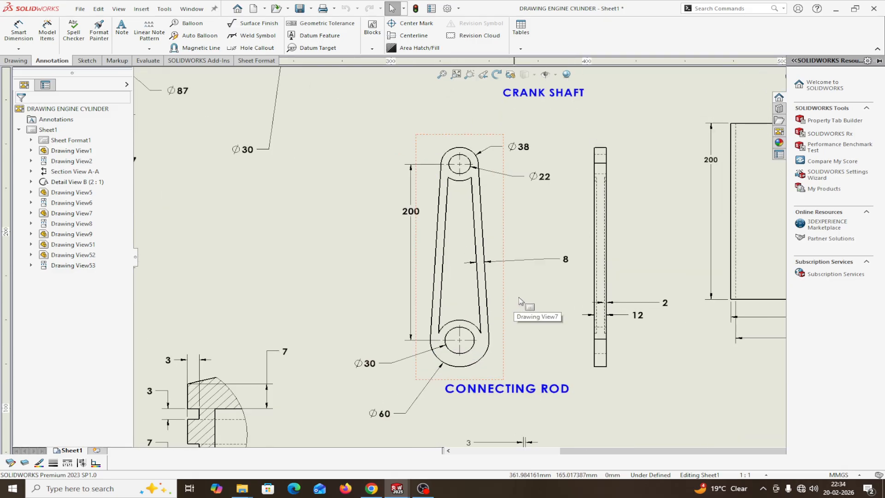
scroll(591, 282, down, 1)
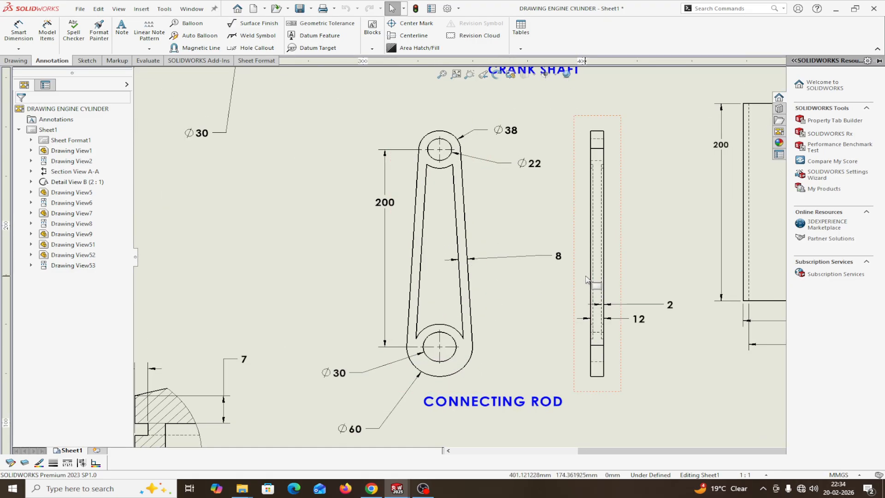
scroll(582, 277, down, 1)
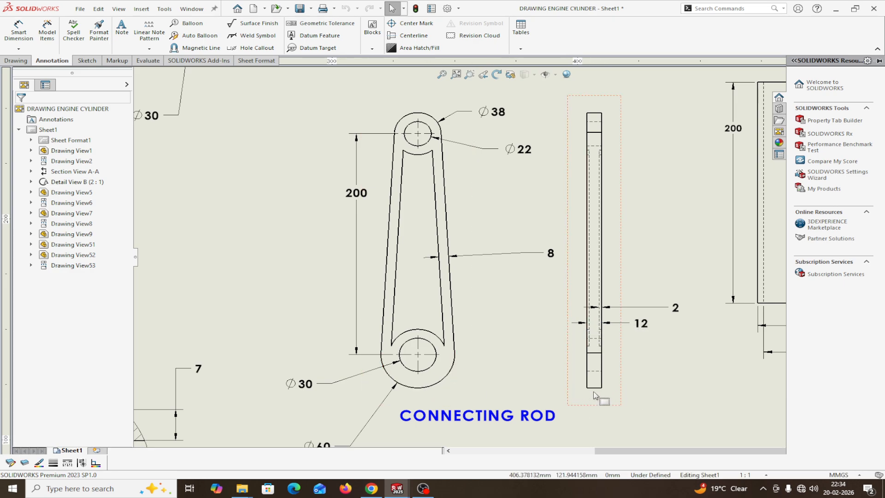
middle_drag(513, 335, 514, 331)
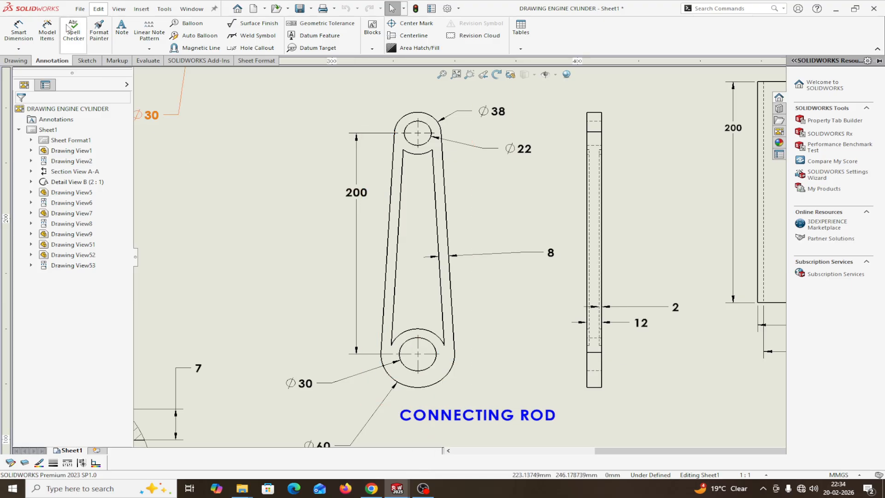
- Create a new part document for the connecting rod and set its scene to Plain White
click(81, 9)
click(92, 24)
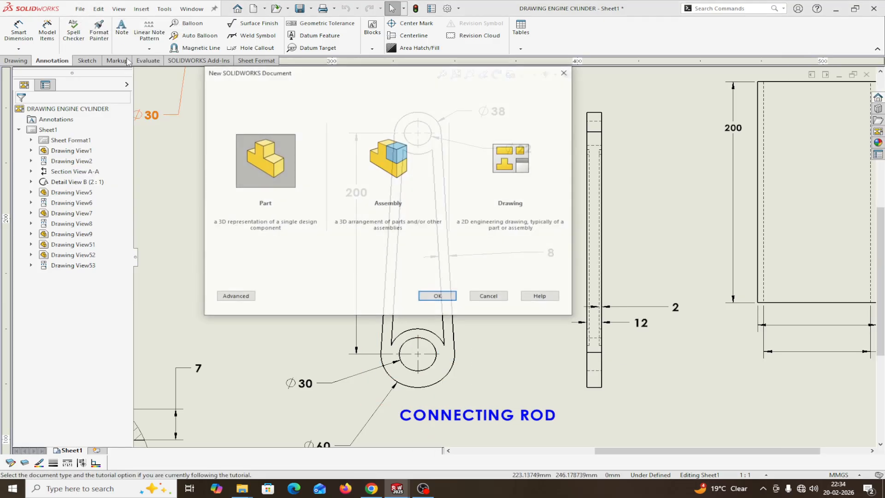
click(436, 297)
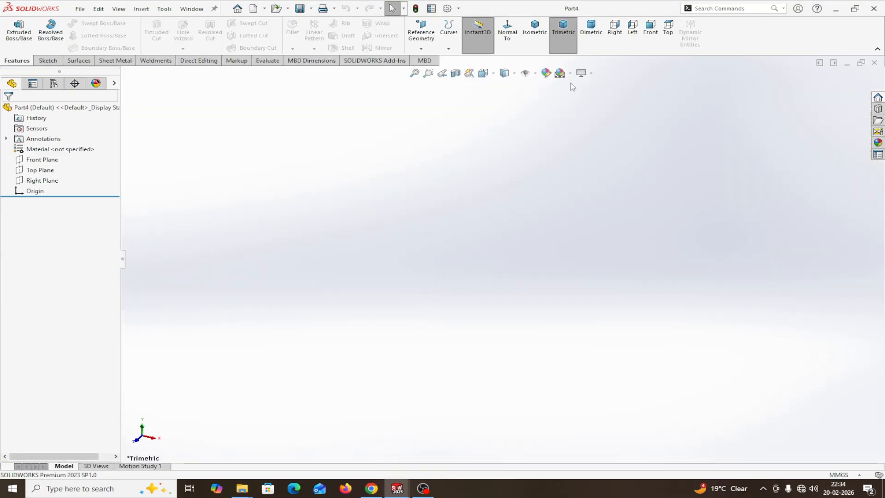
click(570, 73)
click(573, 97)
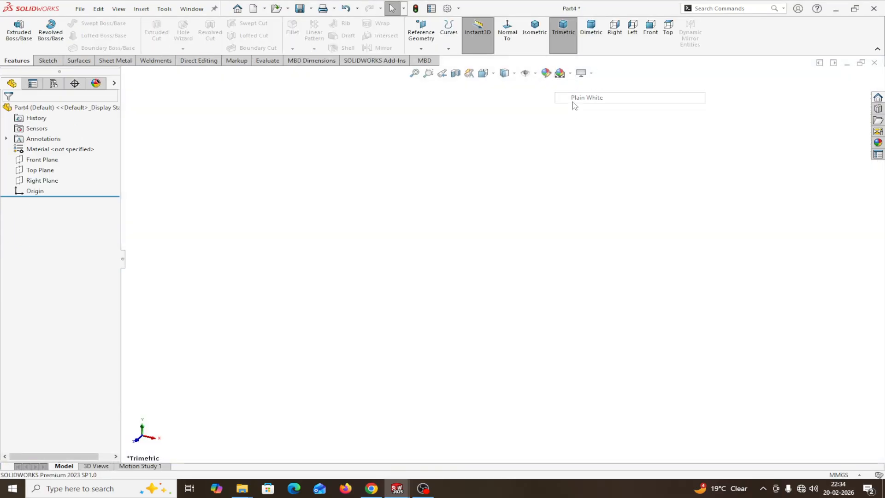
- Start a sketch on the Front Plane and draw a vertical centerline about 86 mm long upward from the origin
click(37, 159)
click(31, 147)
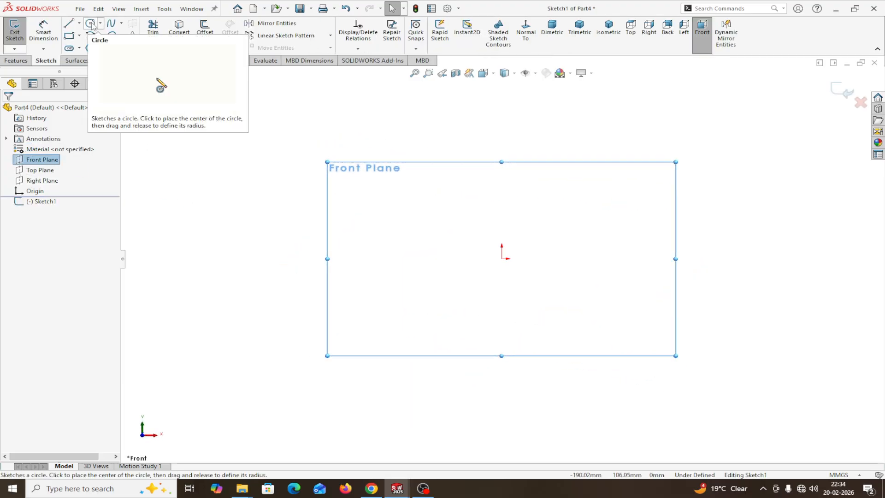
click(91, 24)
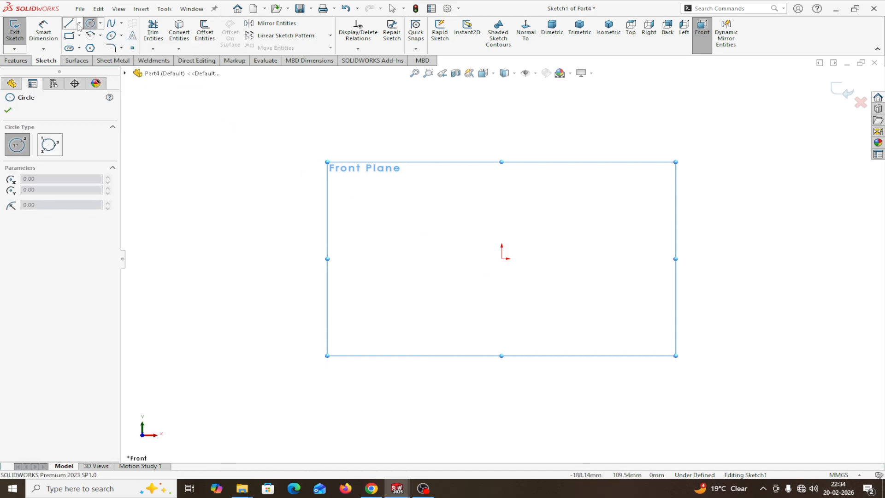
click(79, 23)
click(88, 43)
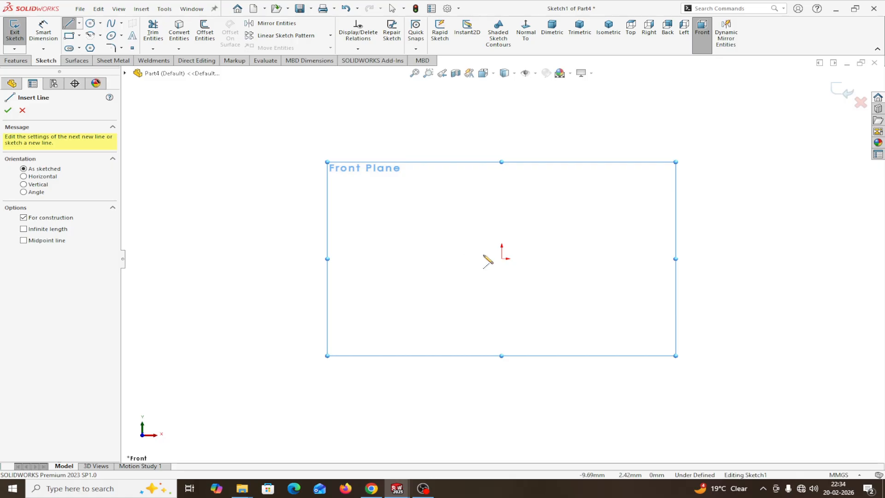
click(502, 258)
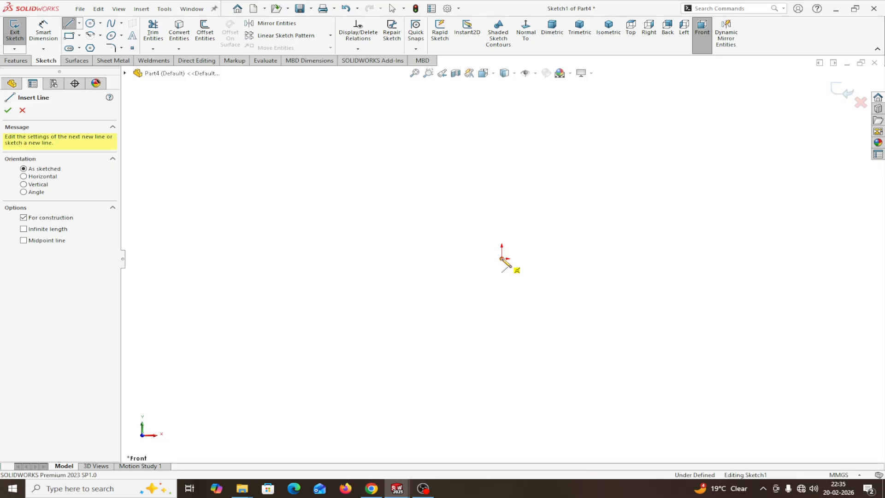
click(503, 108)
right_click(503, 108)
click(523, 115)
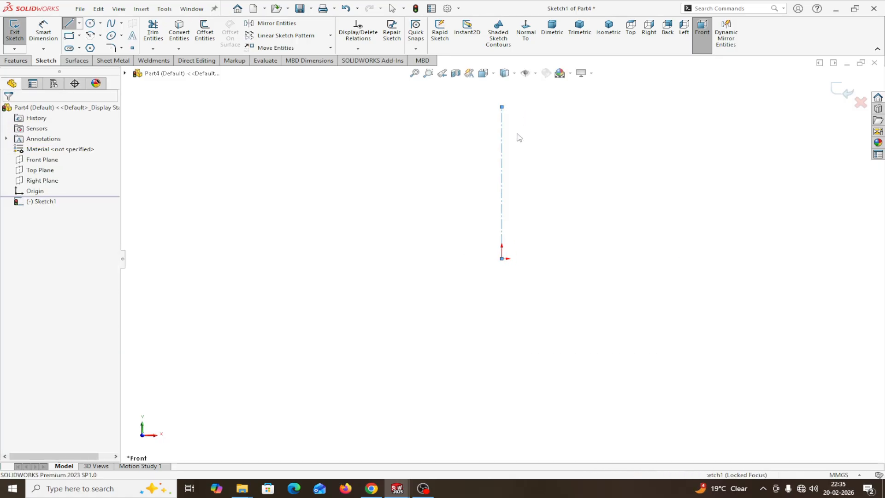
click(502, 154)
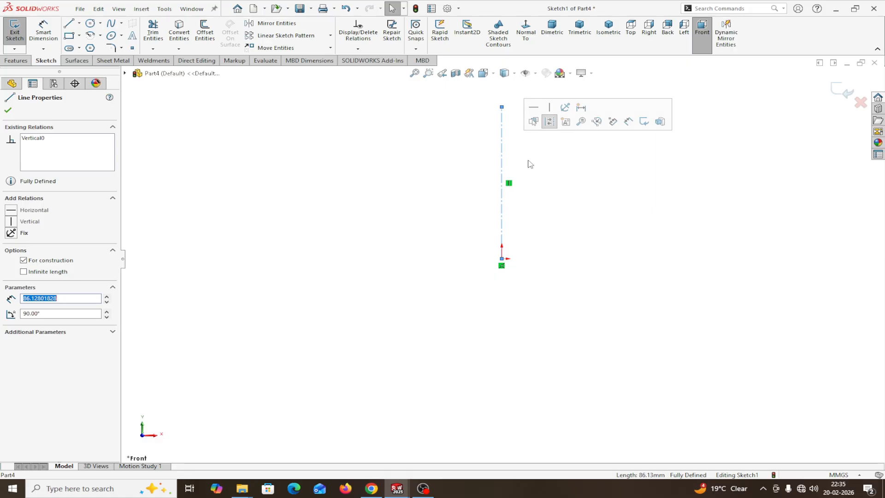
- Sketch two concentric circles centred on the origin, about 28 mm and 52 mm in diameter
click(91, 24)
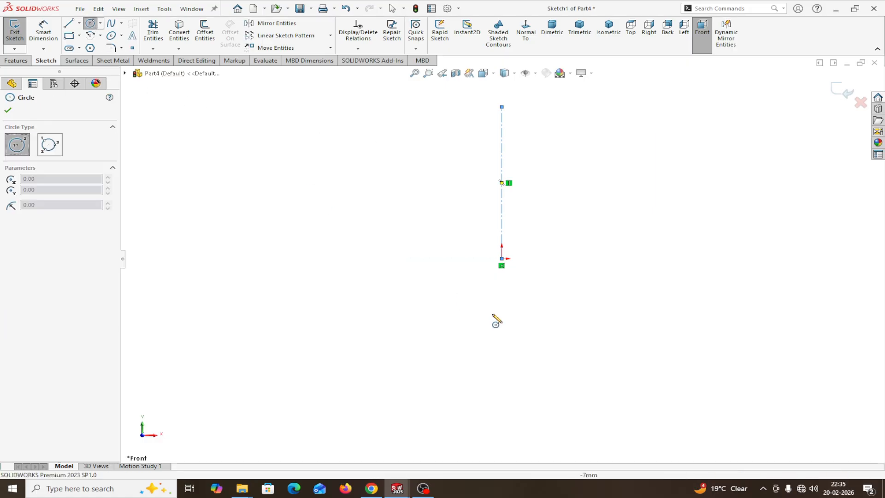
click(502, 259)
click(530, 252)
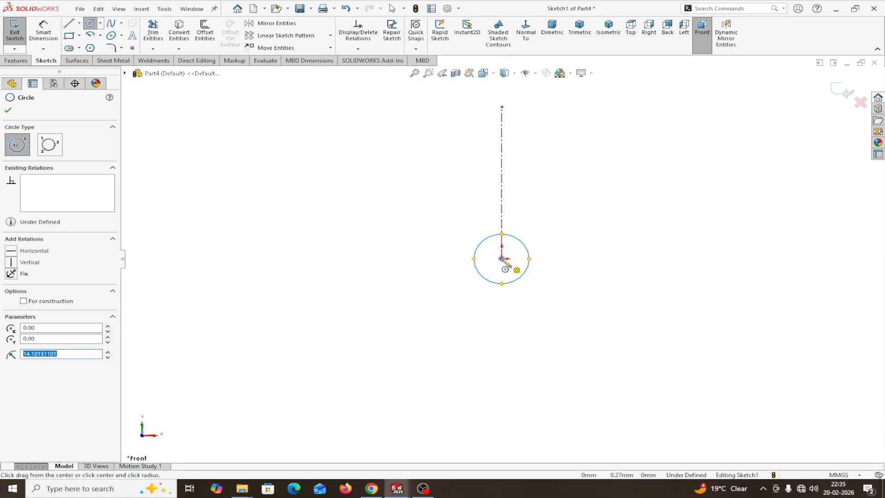
click(502, 259)
click(550, 241)
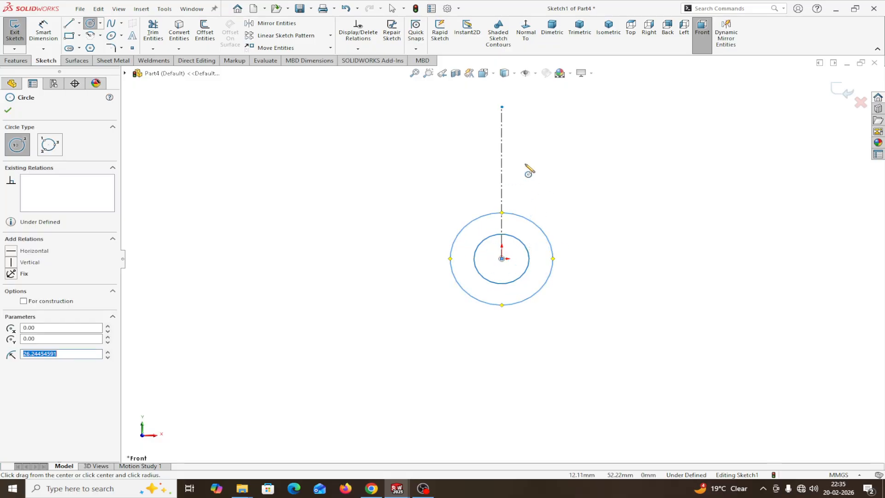
- Sketch two concentric circles at the centerline's upper end, the inner about 28.5 mm in diameter and the outer about twice as large
click(502, 106)
click(530, 109)
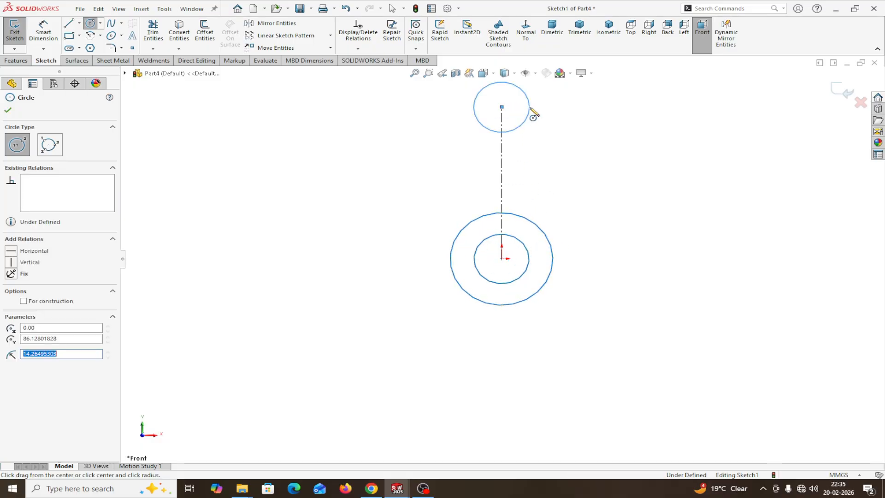
click(502, 107)
click(556, 118)
right_click(558, 116)
click(582, 121)
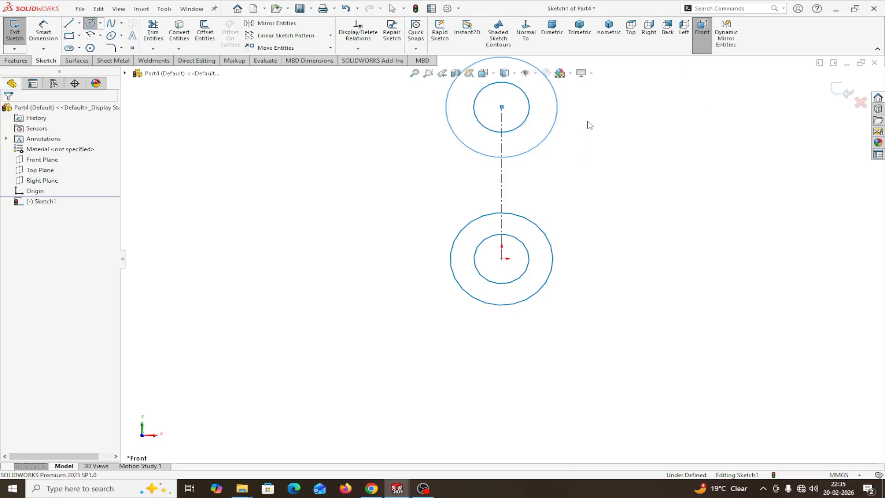
- Dimension the upper circles with a 22 mm inner diameter and a 38 mm outer diameter
click(43, 31)
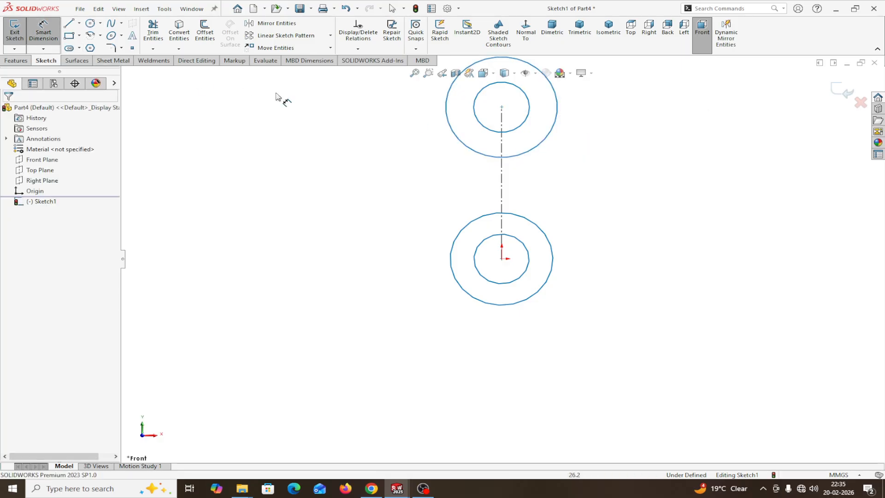
click(477, 115)
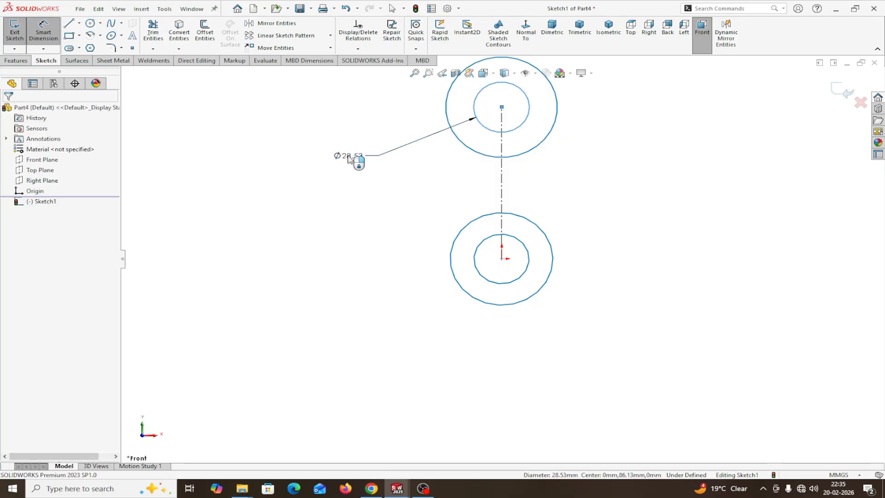
click(351, 159)
text(22)
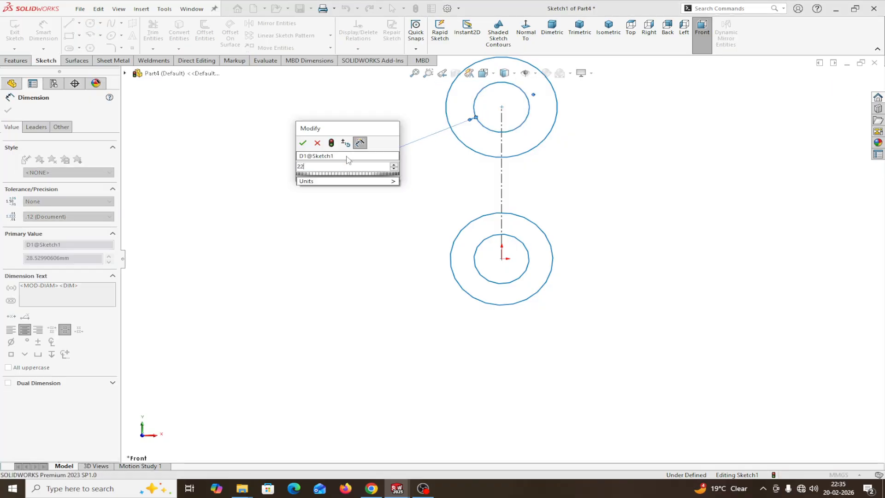
click(303, 143)
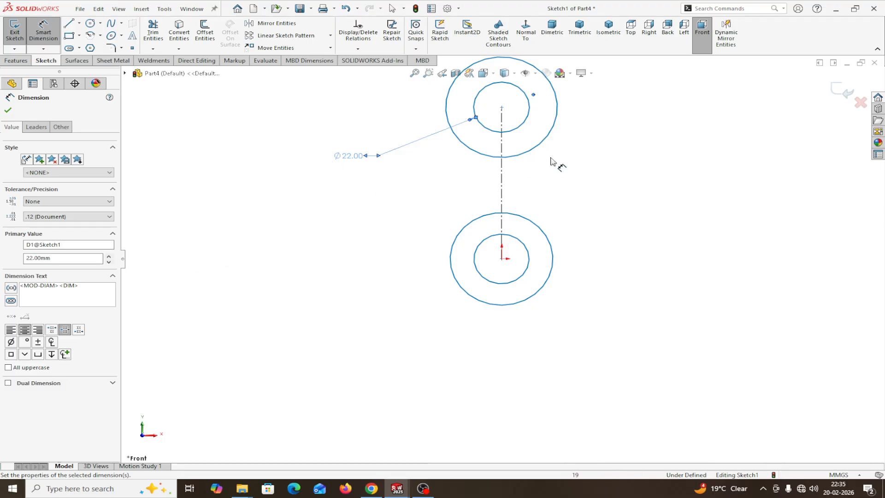
click(547, 142)
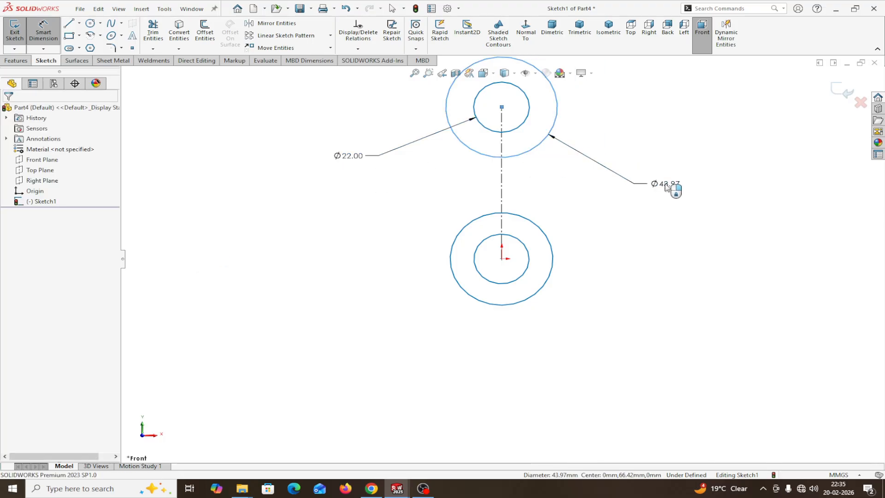
click(674, 188)
text(38)
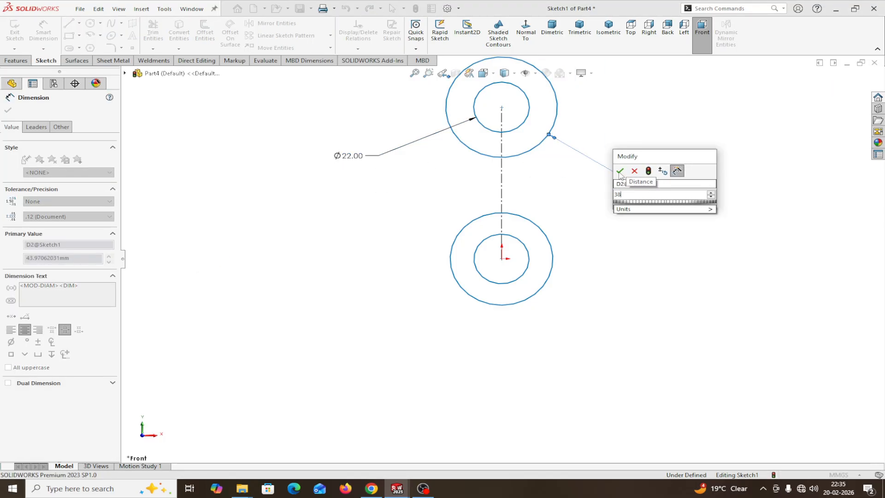
click(620, 172)
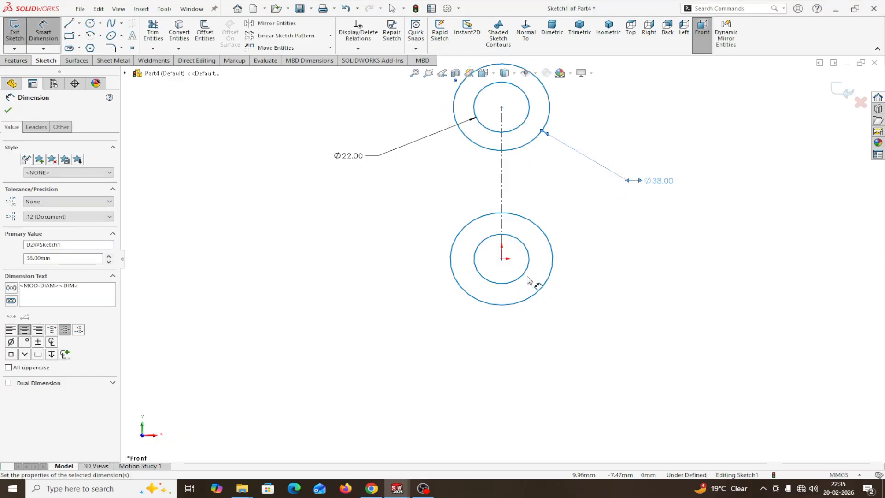
- Dimension the circles at the origin with a 30 mm inner diameter and a 60 mm outer diameter
click(524, 280)
click(598, 355)
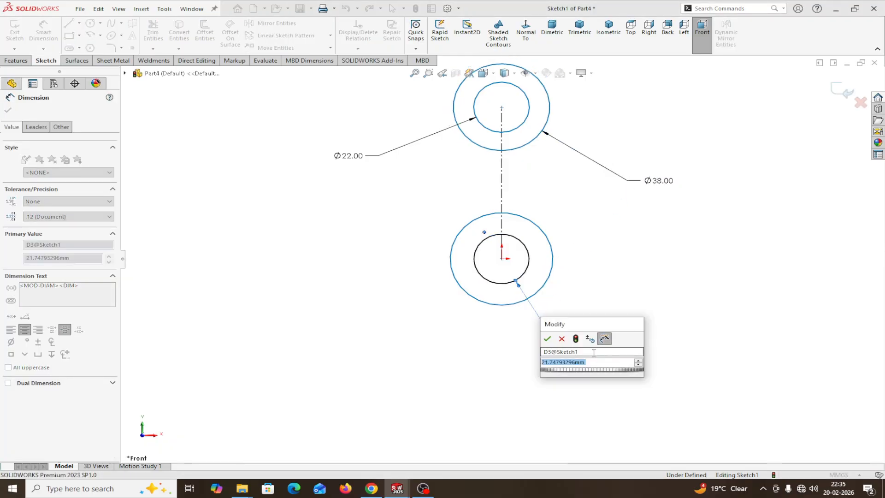
text(30)
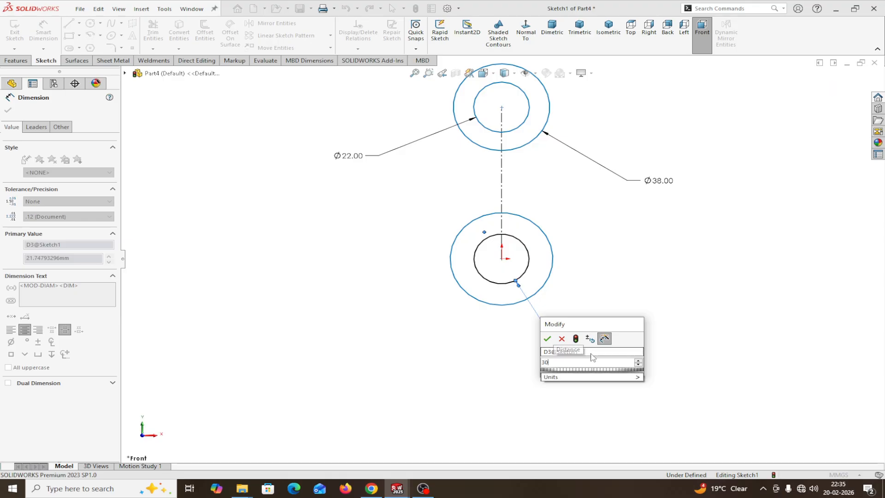
click(549, 340)
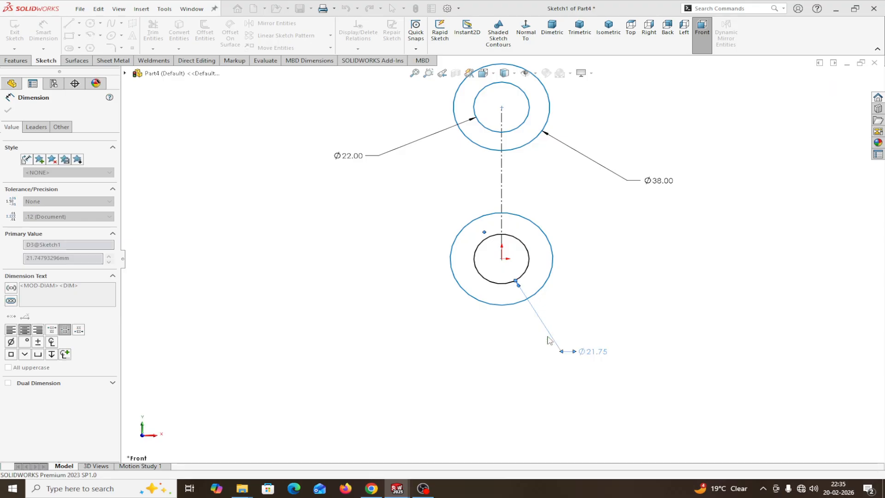
click(544, 296)
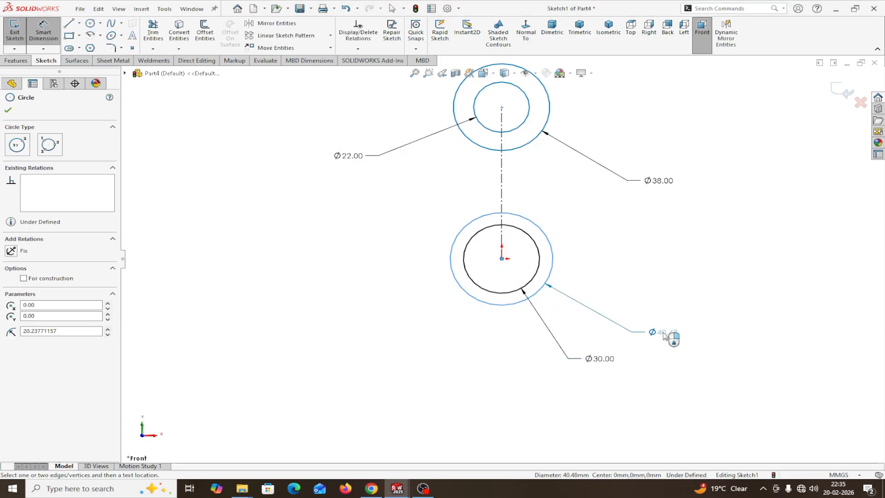
click(619, 335)
text(60)
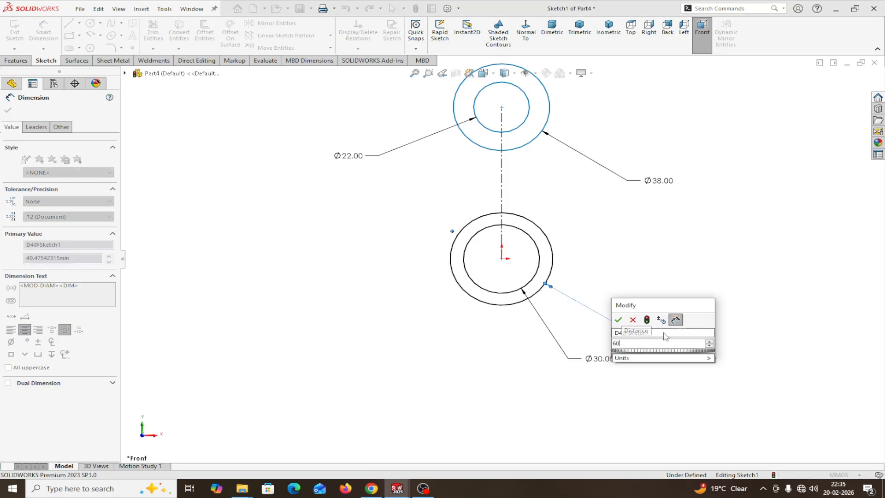
click(618, 320)
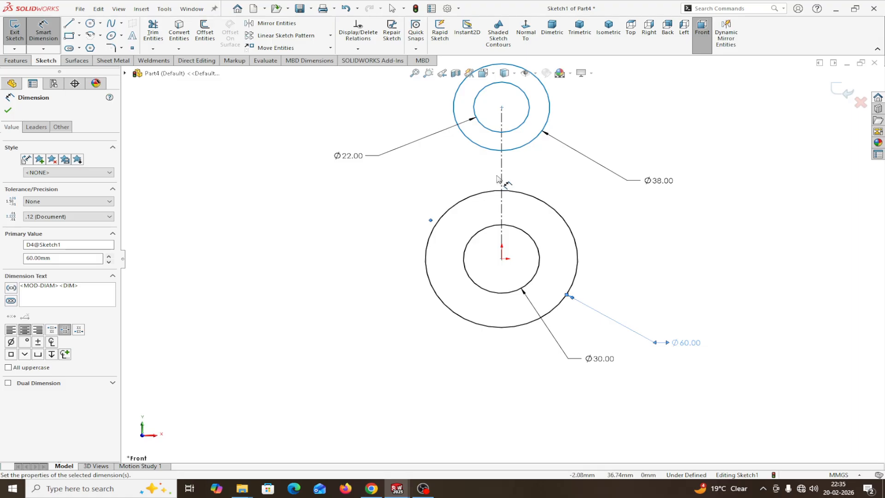
- Dimension the vertical distance between the upper circles' centre and the origin as 200 mm
click(502, 108)
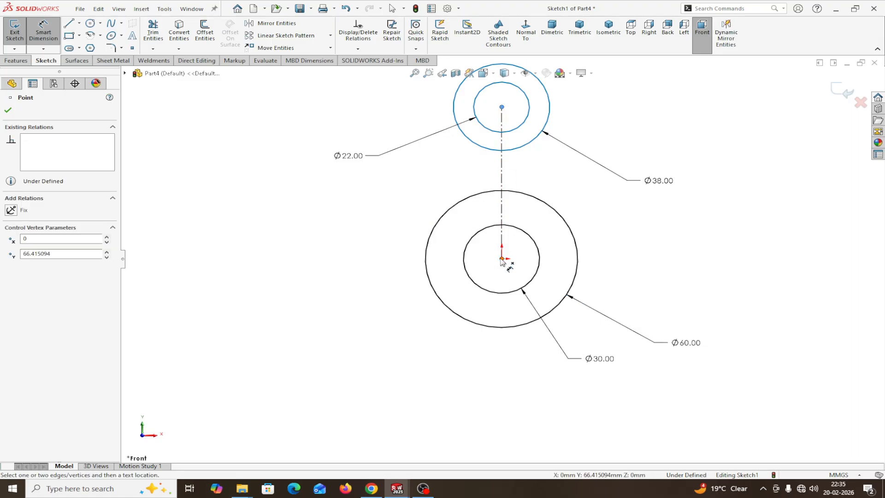
click(502, 258)
click(289, 214)
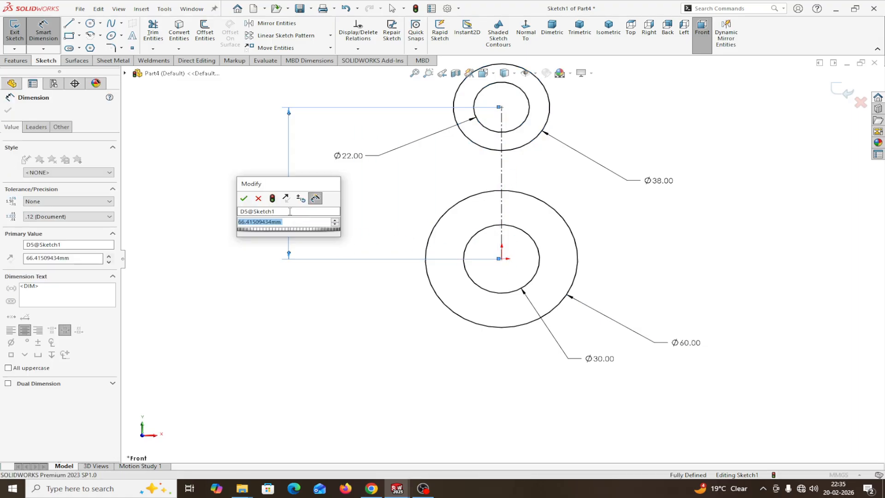
text(200)
click(245, 199)
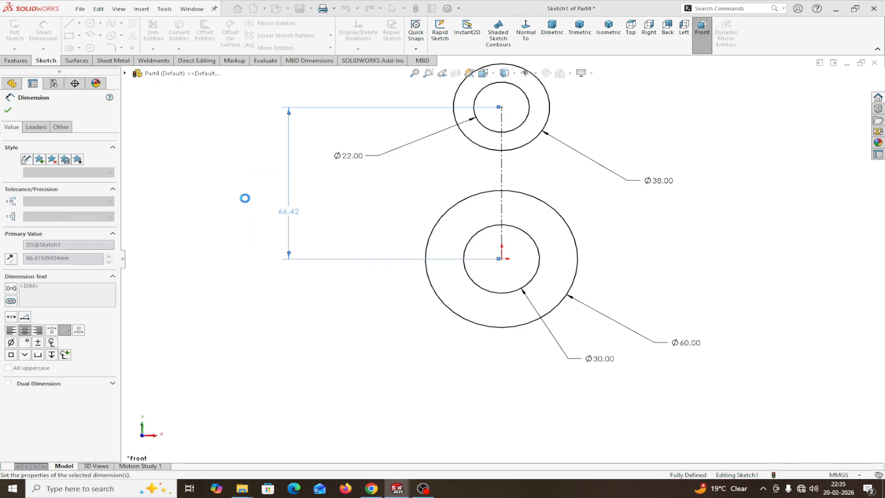
scroll(452, 226, up, 3)
scroll(561, 161, up, 3)
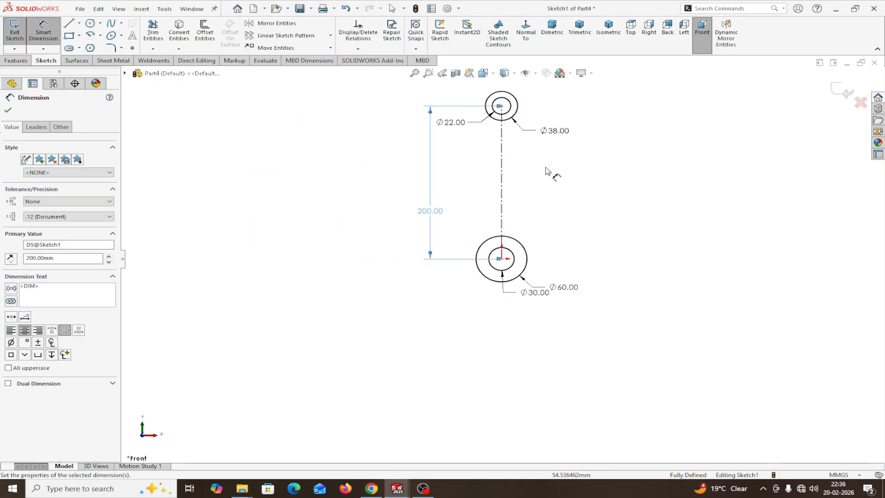
scroll(553, 163, down, 3)
click(8, 111)
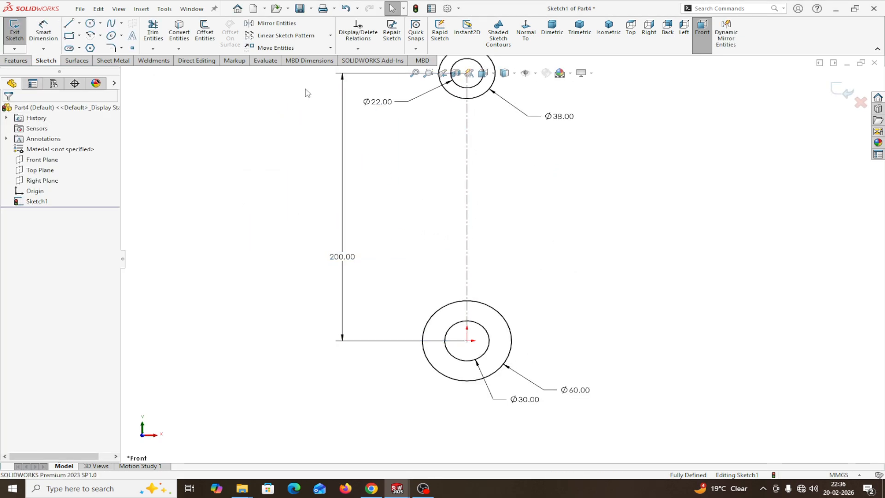
- Move the 22 mm diameter dimension and the 200 mm distance dimension to the right side of the circles
key(f)
click(414, 74)
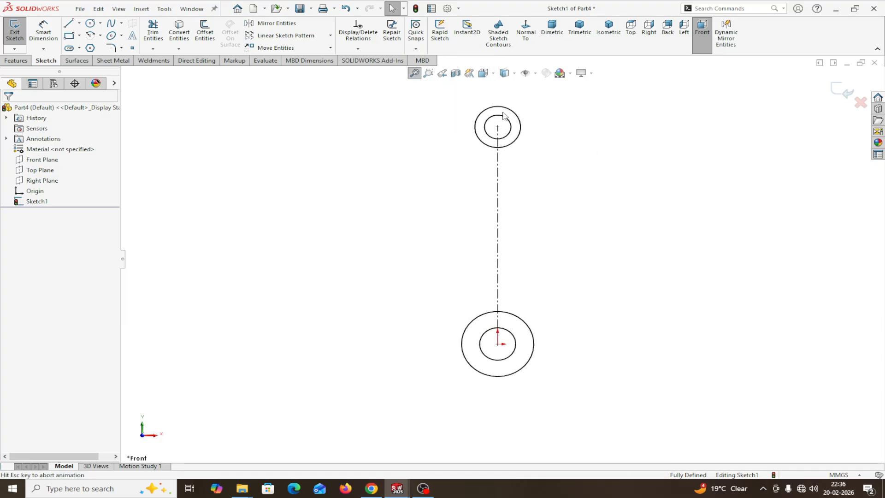
drag(450, 175, 579, 138)
click(664, 194)
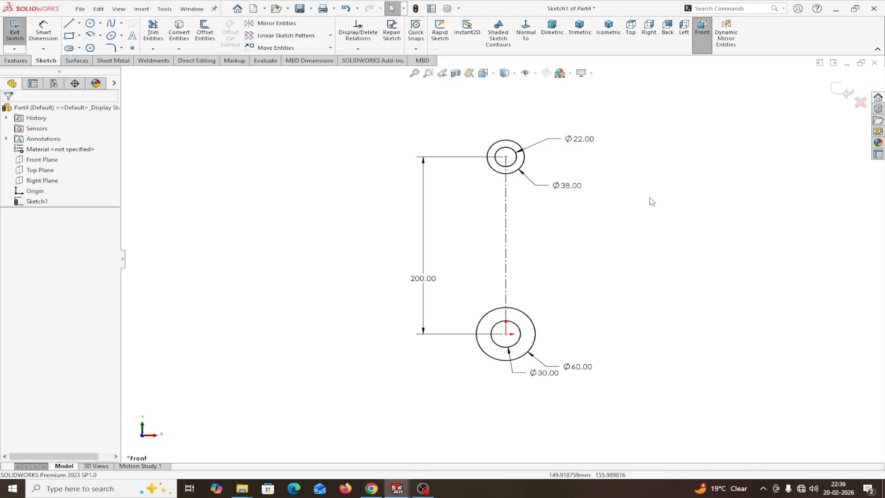
drag(435, 279, 606, 266)
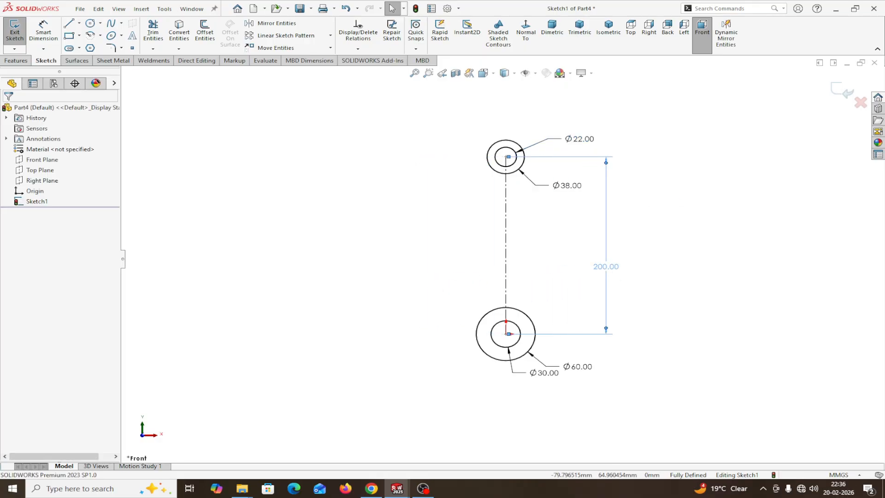
click(8, 111)
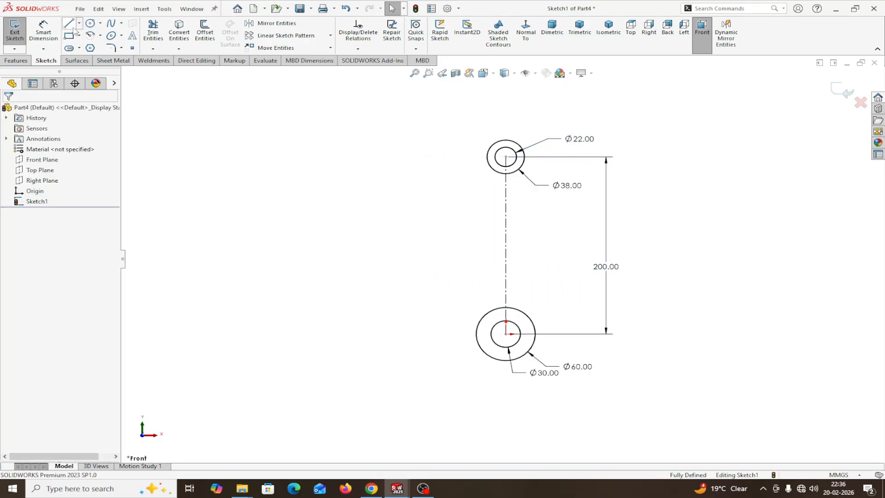
- Sketch a straight line joining the left sides of the 60 mm and 38 mm circles
click(75, 24)
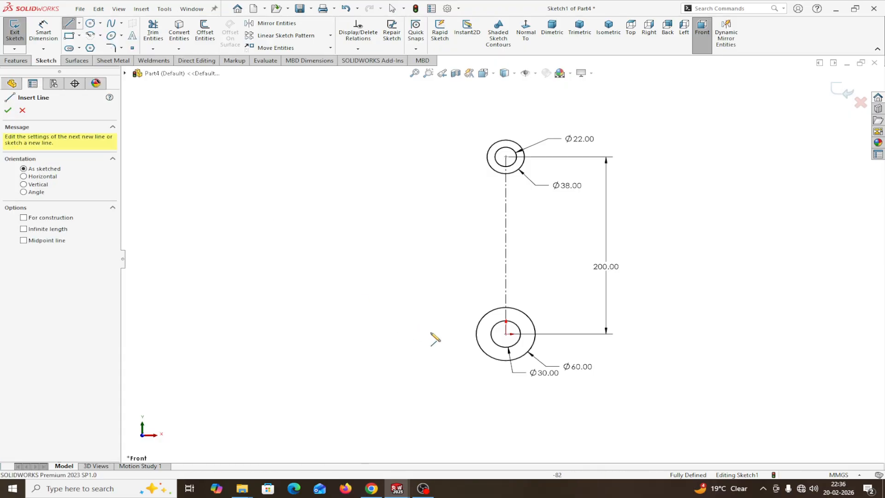
click(476, 334)
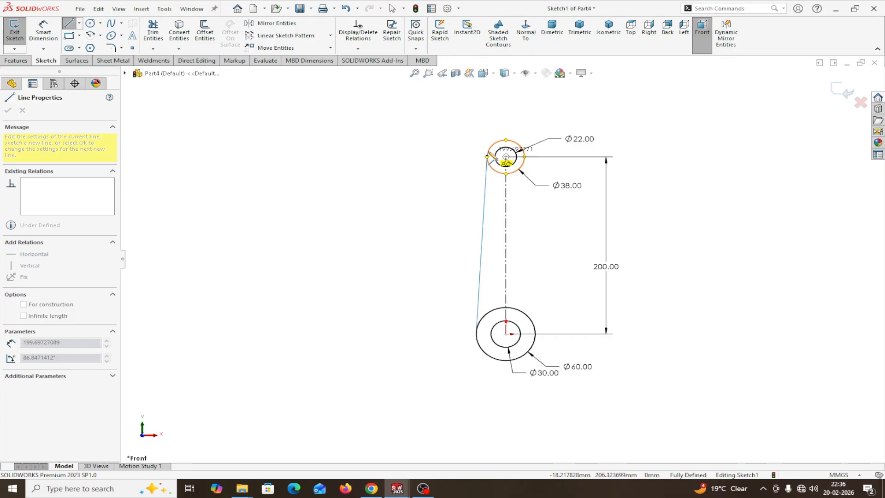
click(488, 156)
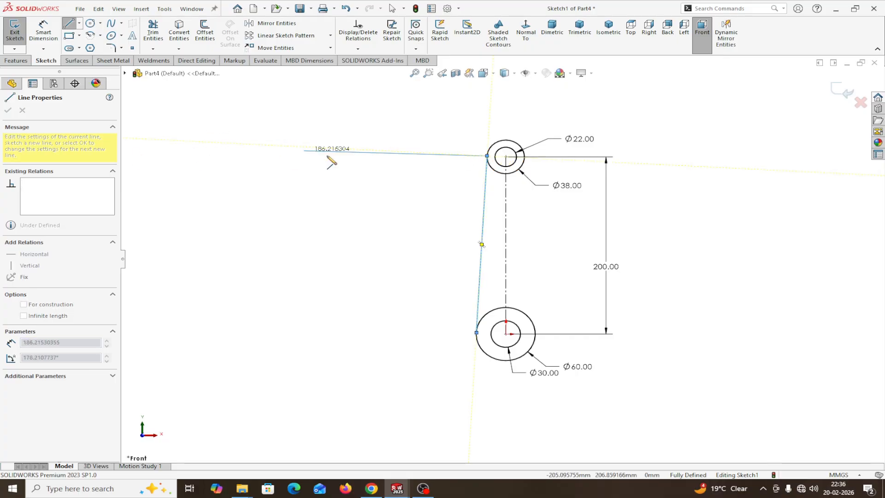
right_click(460, 157)
click(464, 161)
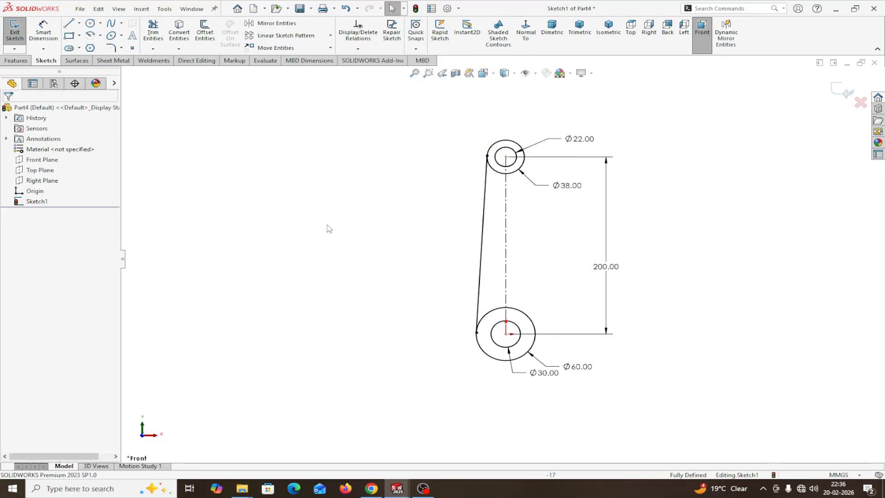
- Mirror the slanted side line about the vertical centreline with Copy enabled
click(275, 23)
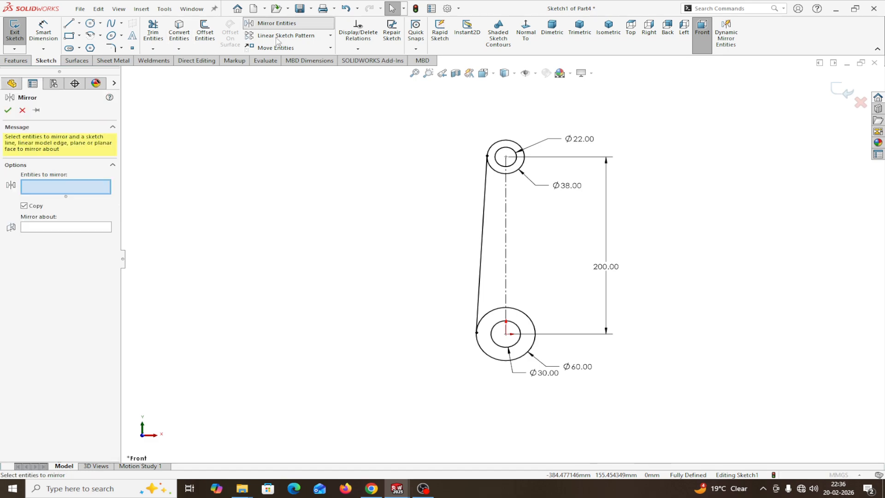
click(483, 231)
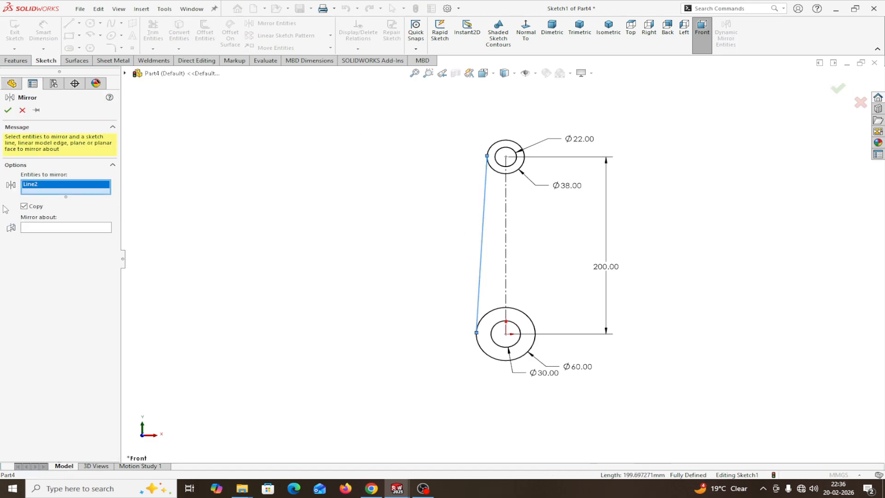
click(51, 228)
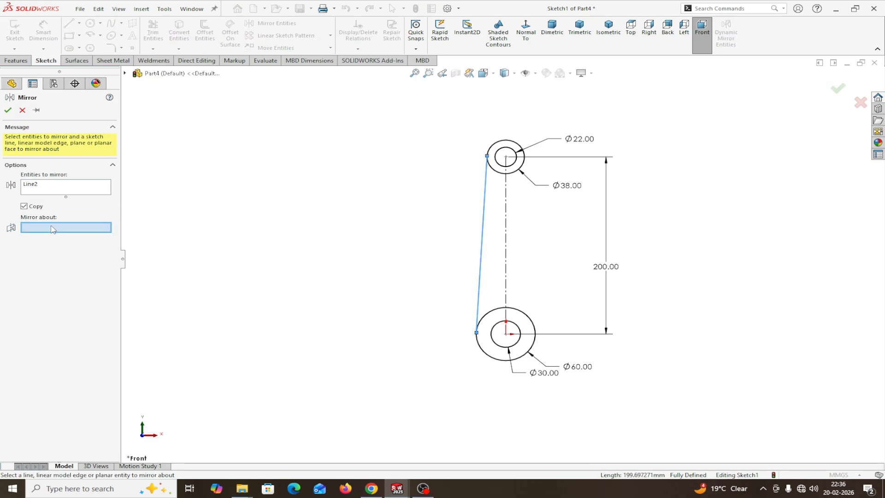
click(506, 243)
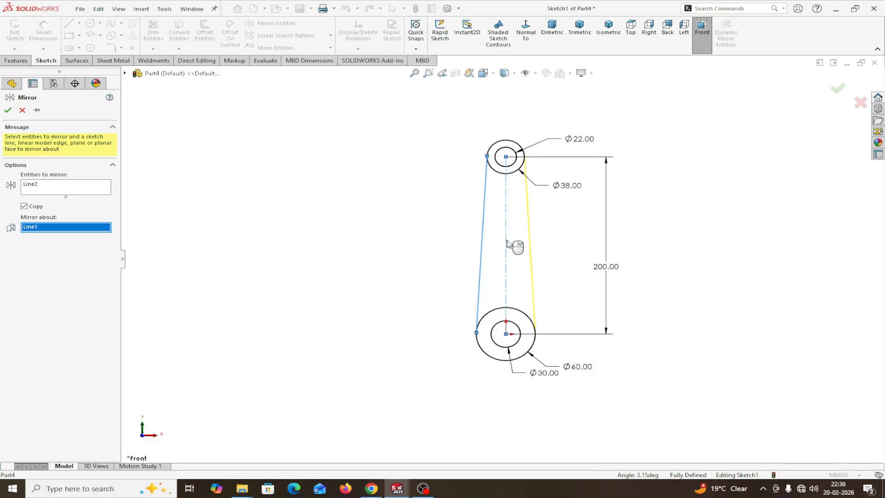
click(8, 110)
scroll(515, 279, up, 2)
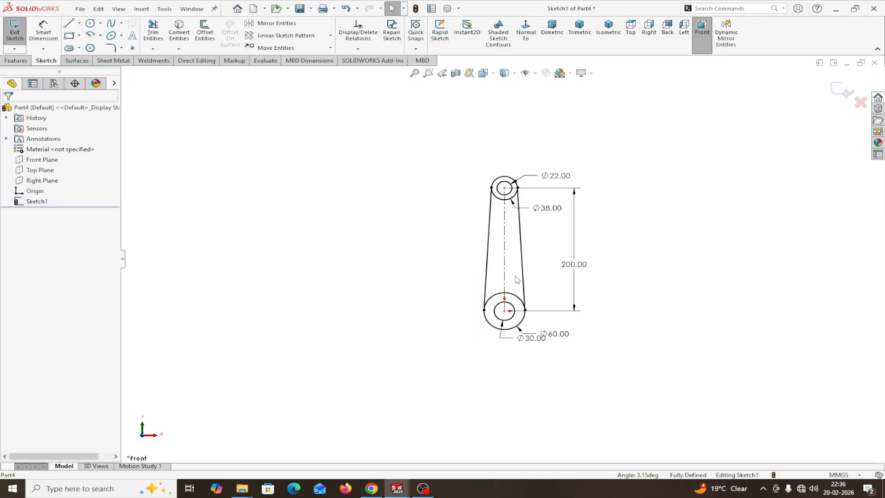
scroll(516, 279, down, 2)
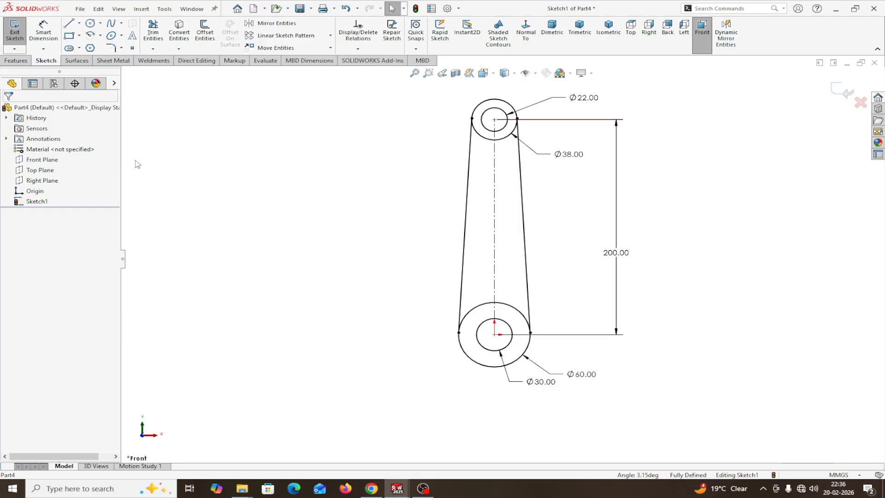
- Start a boss extrusion of the sketch and select both end rings and the tapered region between them as contours
click(15, 60)
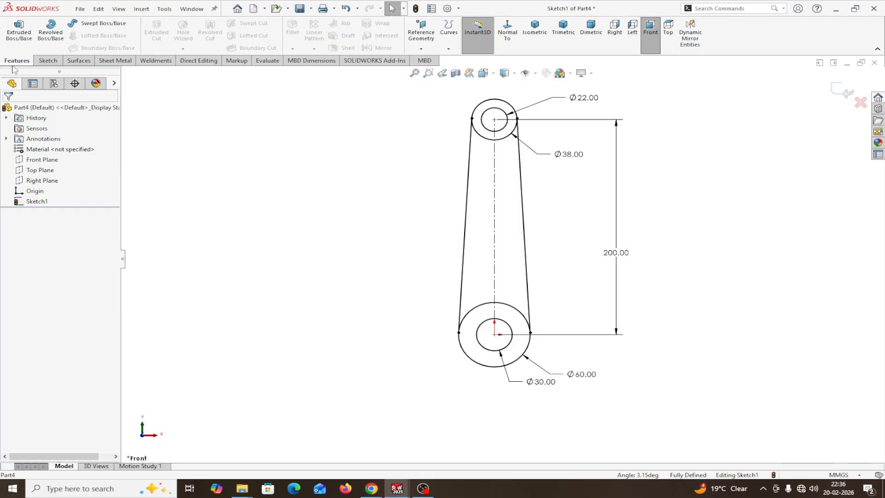
click(18, 30)
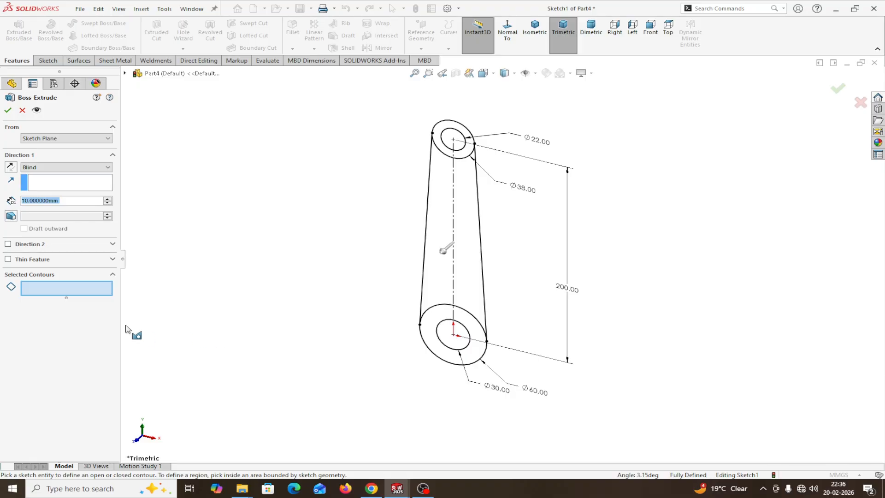
click(437, 340)
click(435, 283)
click(457, 281)
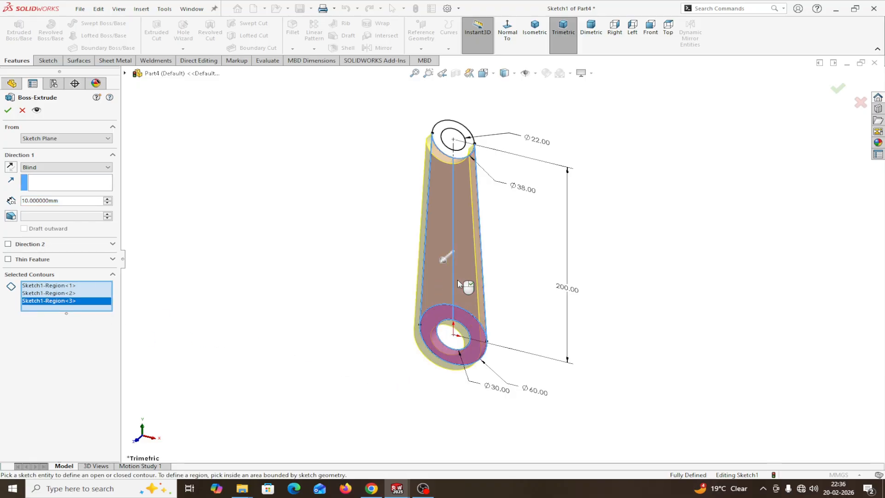
click(446, 152)
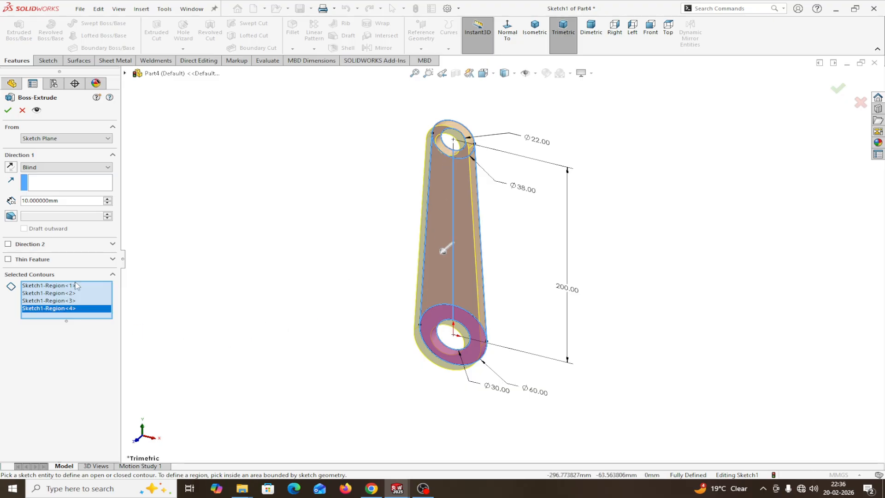
- Extrude the selected contours with a Mid Plane end condition and a depth of 12 mm
click(41, 170)
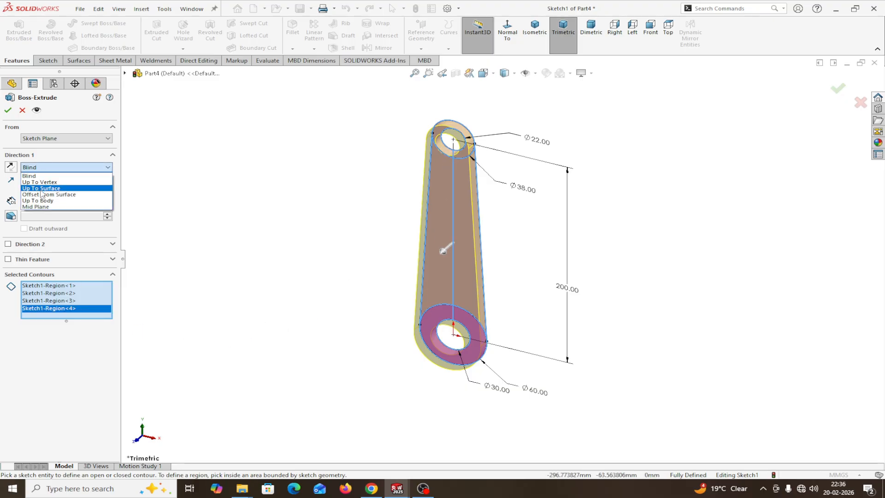
click(42, 207)
mouse_move(287, 263)
middle_down()
mouse_move(253, 257)
mouse_move(296, 248)
middle_up()
scroll(295, 246, down, 3)
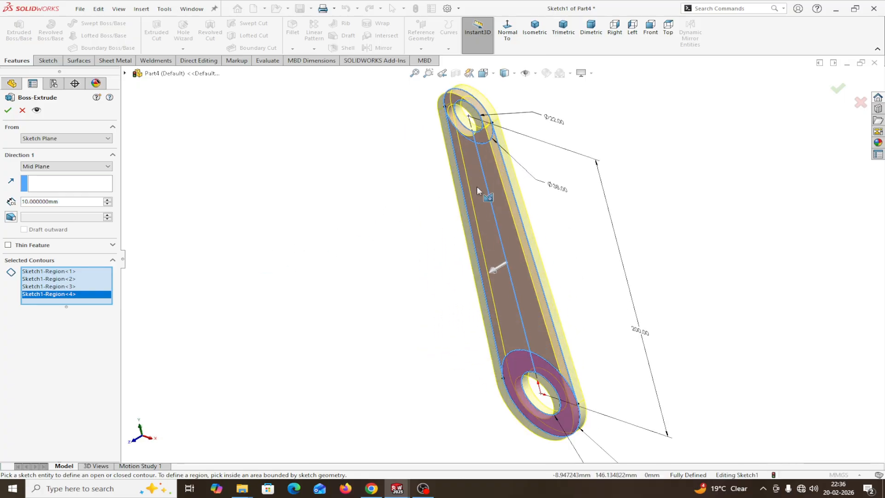
click(63, 202)
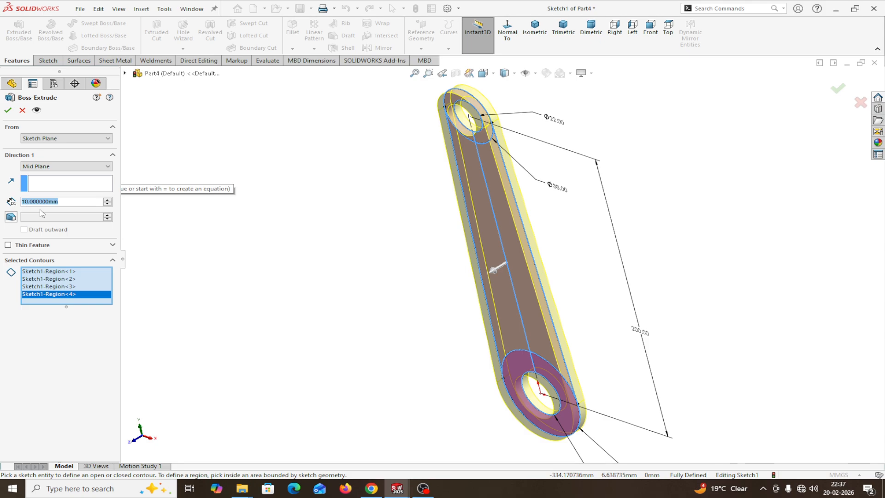
text(12)
key(Return)
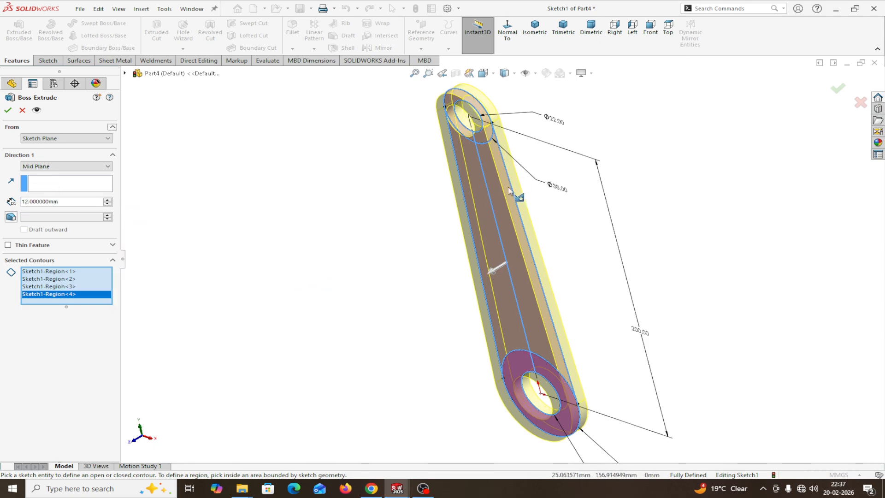
click(8, 110)
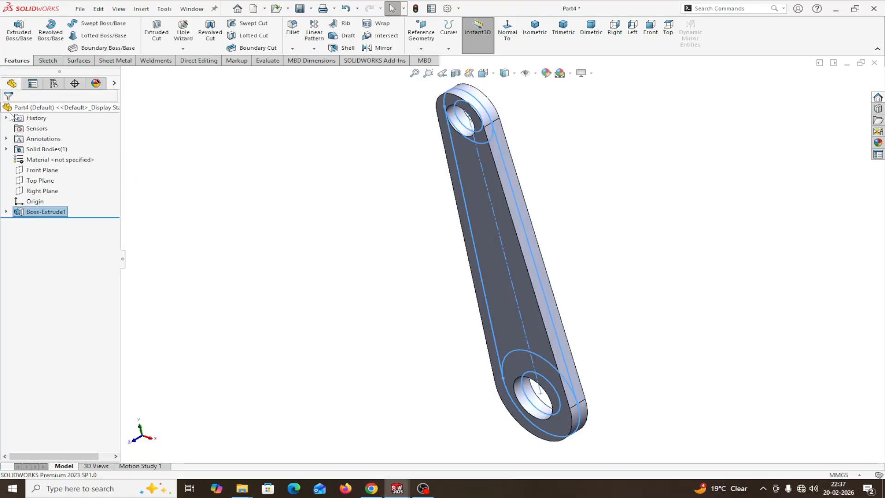
- Start a new sketch on the rod's front face and orient the view normal to it
middle_drag(322, 272, 348, 238)
scroll(586, 225, up, 2)
middle_drag(586, 225, 626, 194)
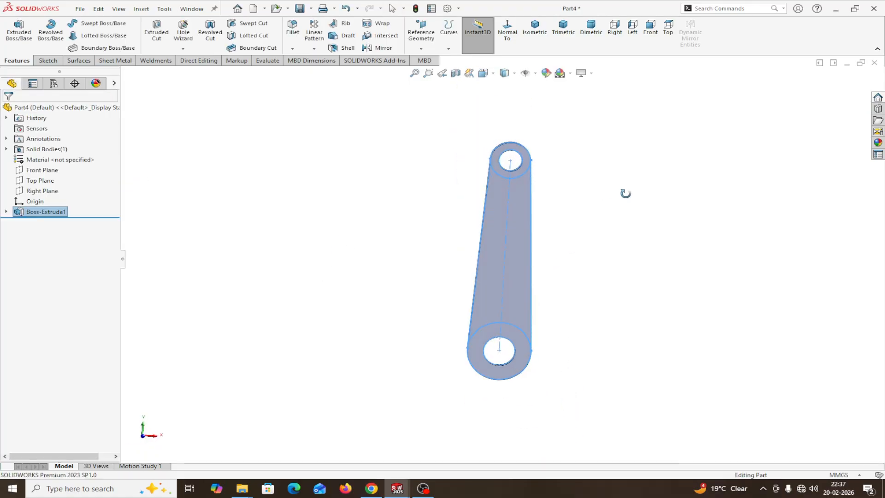
click(489, 267)
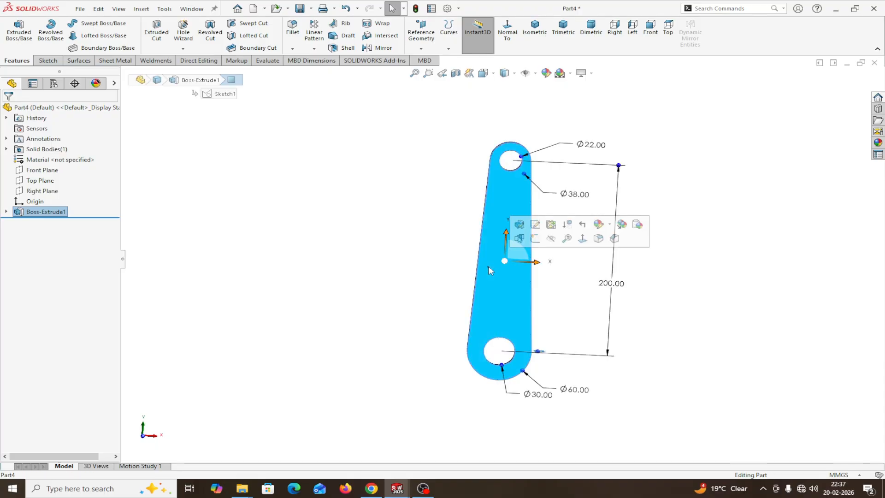
click(534, 239)
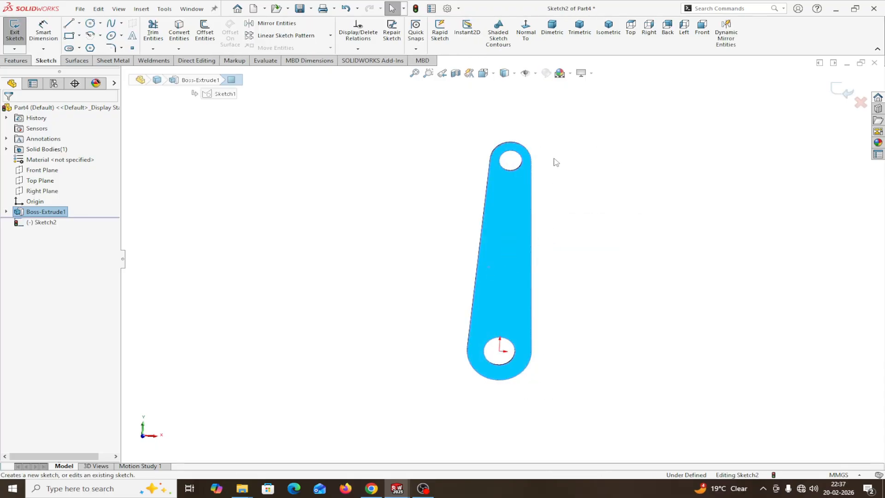
click(526, 33)
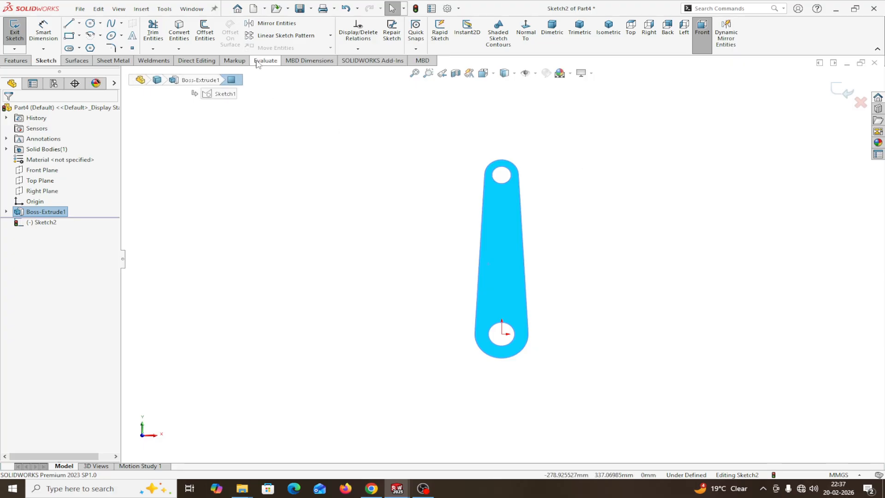
- Offset the front face's outer outline 8 mm inward using the reversed direction
click(205, 37)
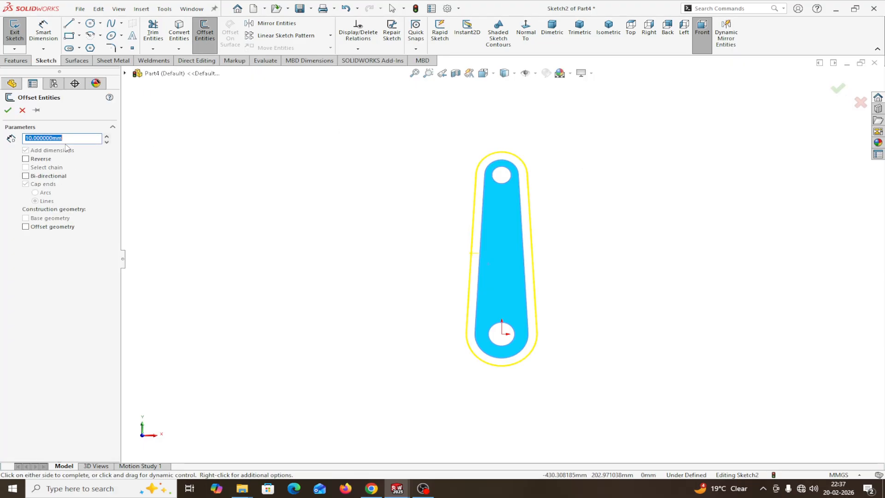
text(8)
key(Return)
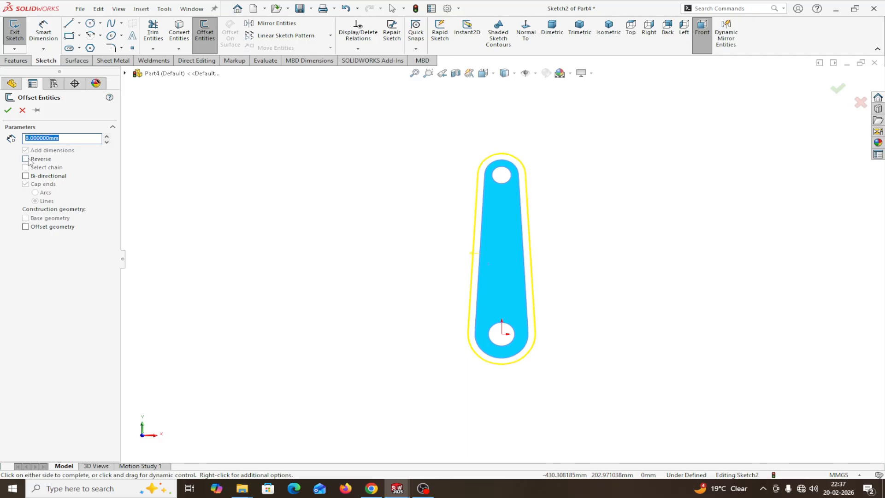
click(26, 158)
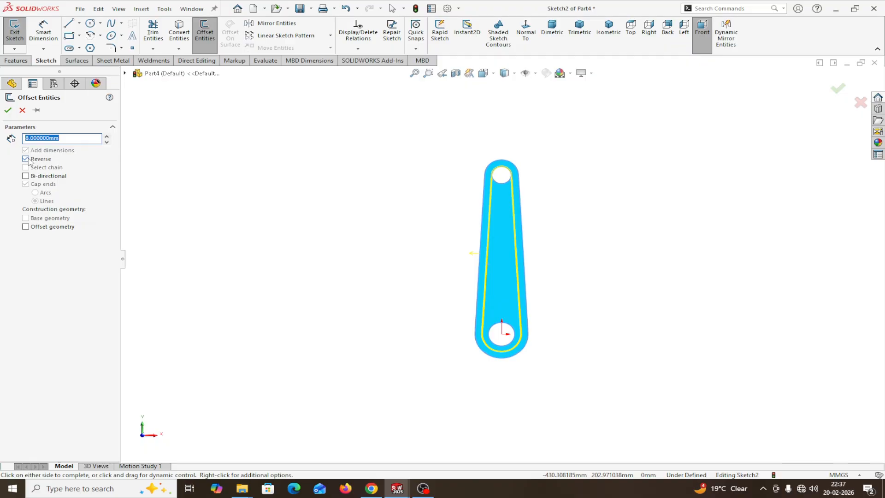
click(8, 112)
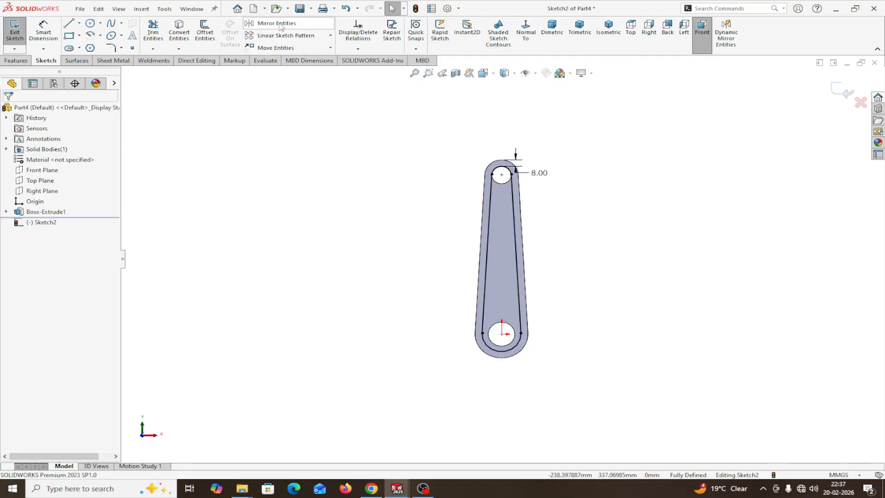
- Offset the edges of the upper and lower holes 8 mm outward
click(205, 32)
click(502, 186)
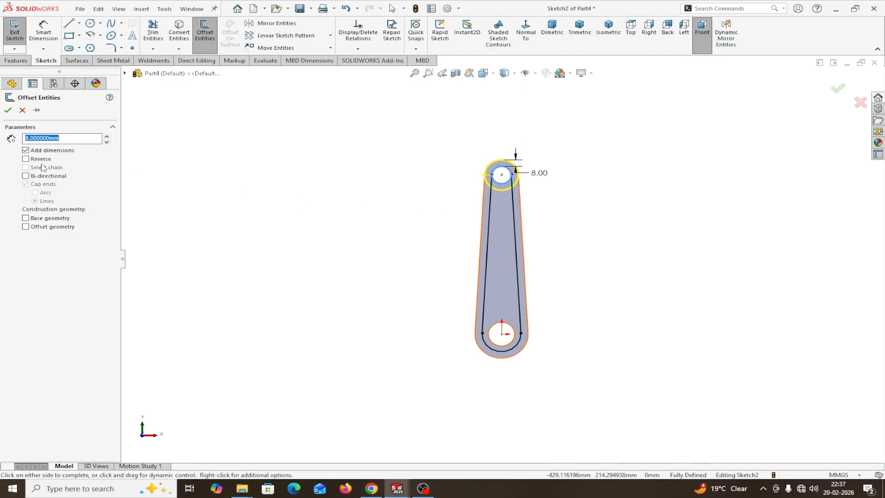
click(9, 110)
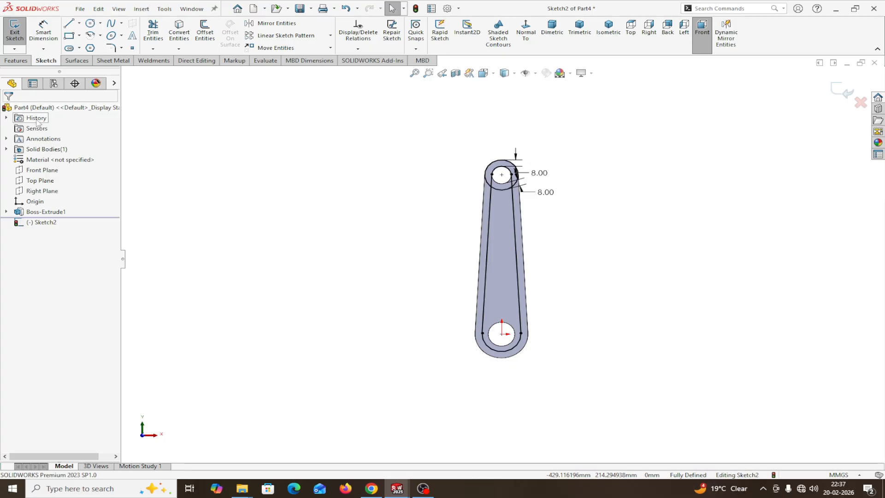
click(206, 34)
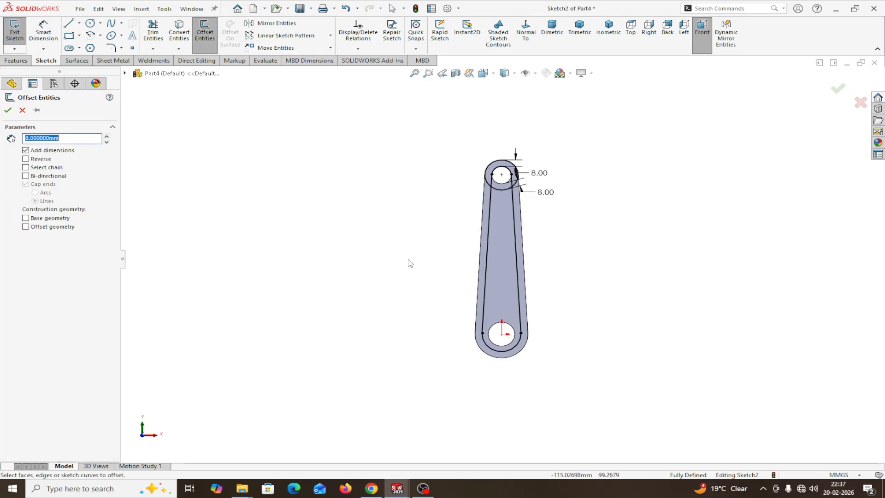
click(489, 332)
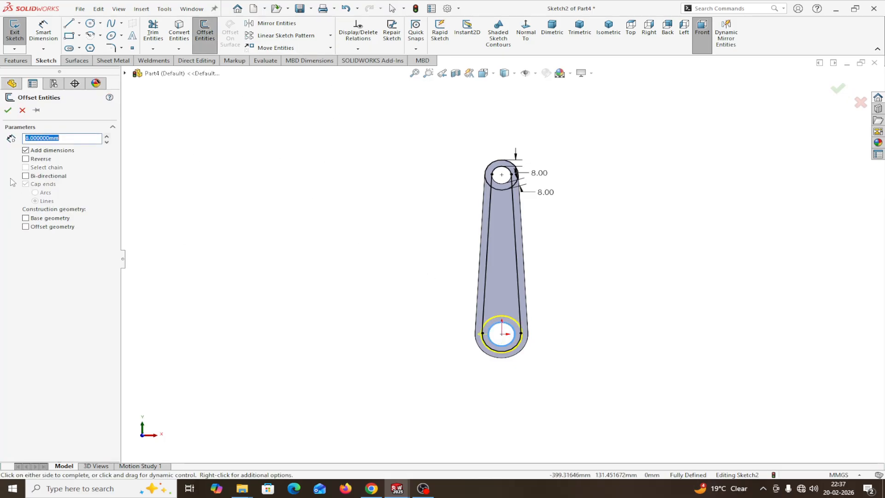
click(8, 111)
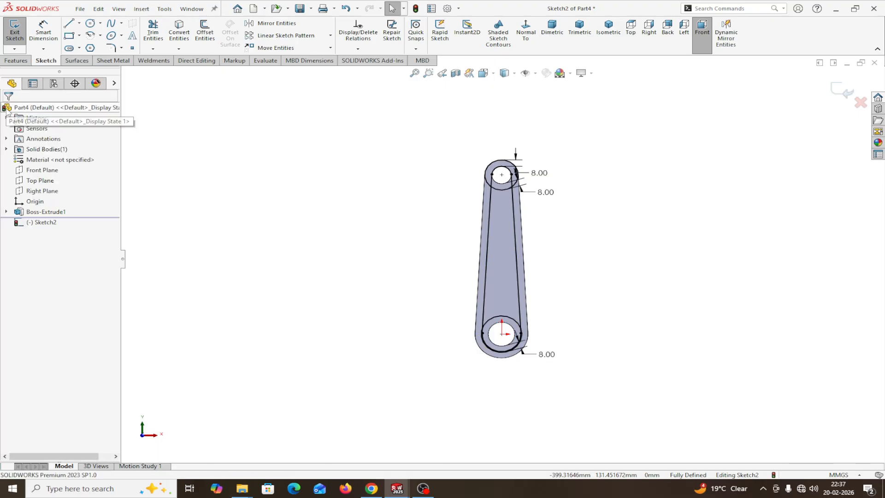
- Trim the excess offset curves around both holes, keeping one closed pocket outline between the two end arcs
click(153, 31)
scroll(449, 155, down, 3)
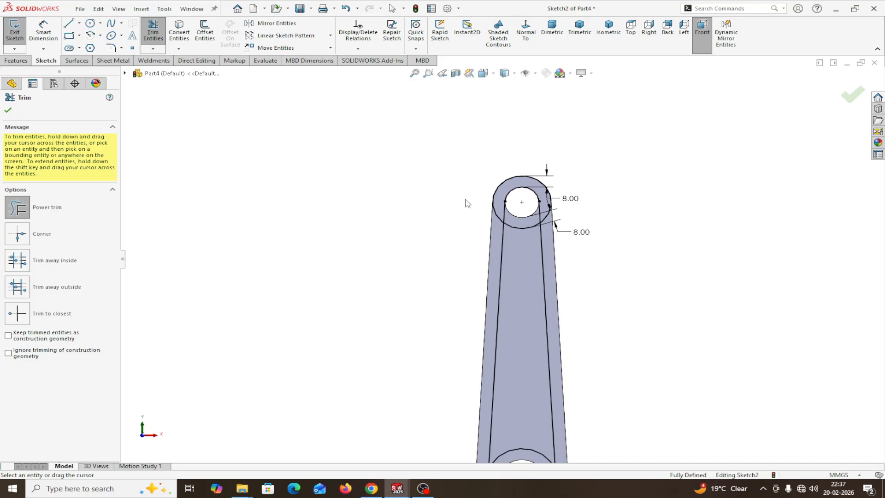
mouse_move(493, 192)
mouse_down()
mouse_move(496, 185)
mouse_move(530, 199)
mouse_move(525, 214)
mouse_move(490, 218)
mouse_up()
scroll(631, 318, up, 3)
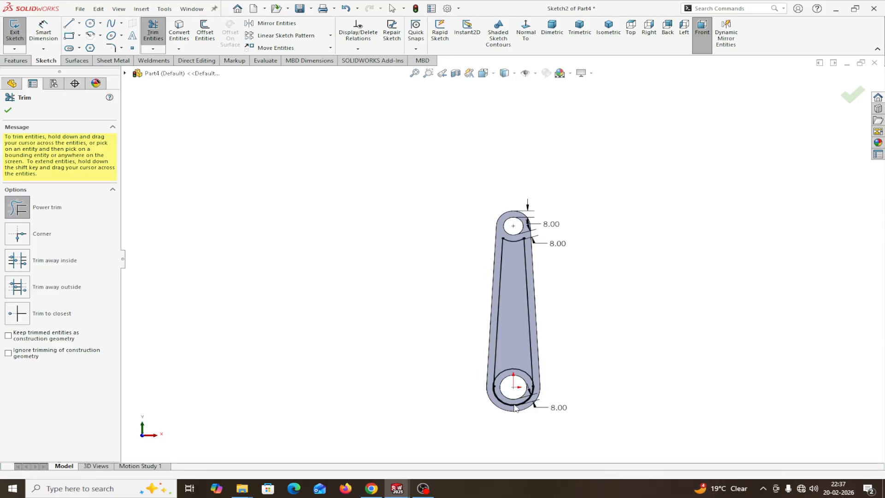
scroll(514, 407, down, 5)
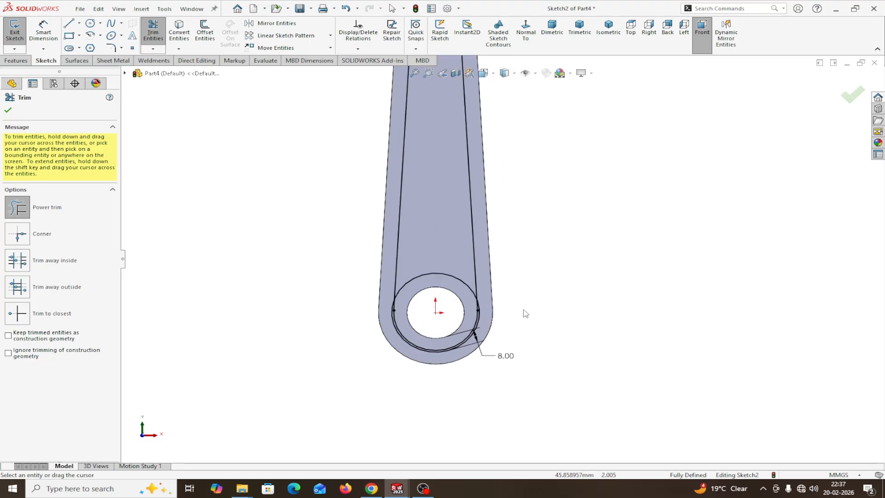
mouse_move(524, 310)
mouse_down()
mouse_move(399, 331)
mouse_move(381, 307)
mouse_move(498, 304)
mouse_up()
scroll(573, 233, up, 3)
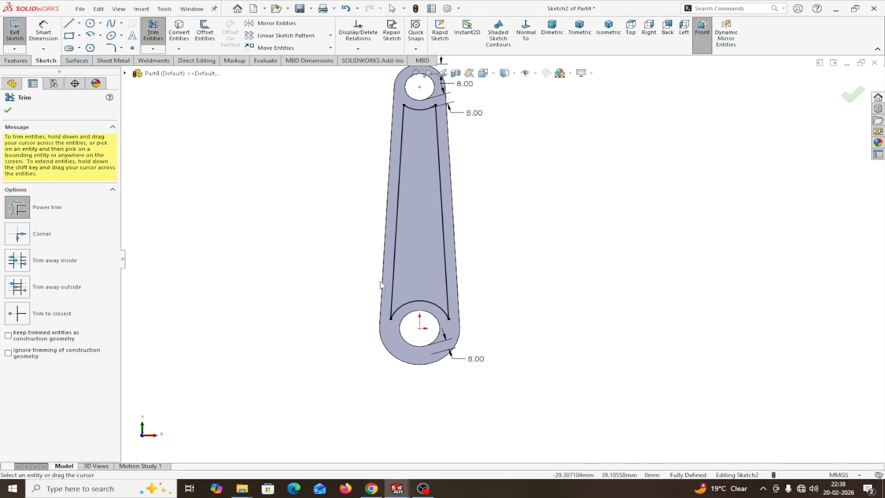
click(8, 111)
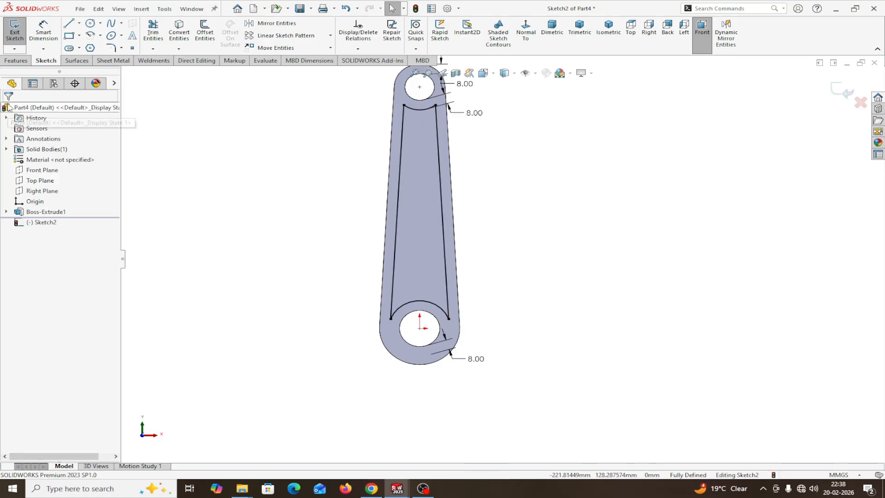
- Cut the pocket outline into the rod's front face with a Blind depth of 2 mm
click(16, 60)
click(156, 31)
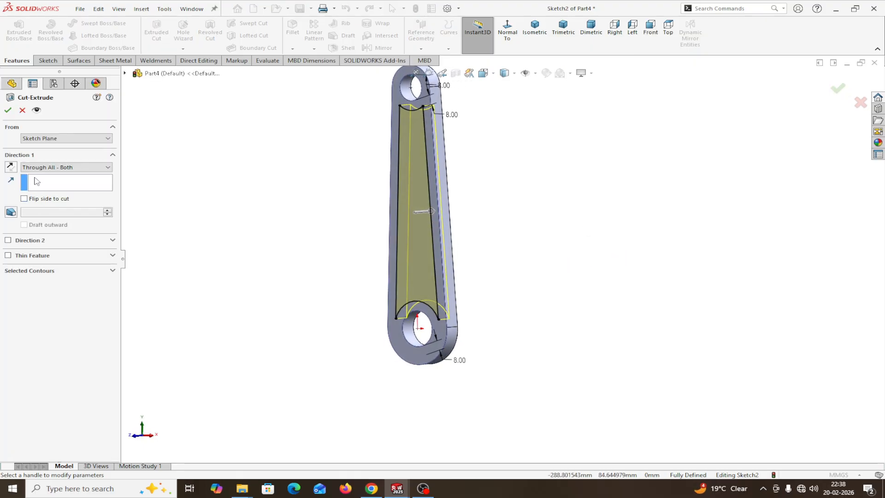
click(65, 167)
click(56, 176)
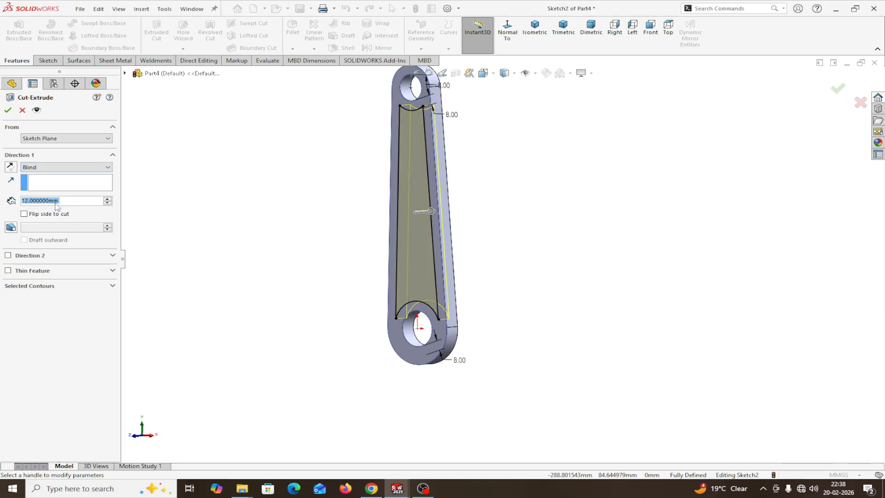
text(2)
key(Return)
mouse_move(461, 263)
middle_down()
mouse_move(493, 266)
mouse_move(476, 269)
middle_up()
click(6, 110)
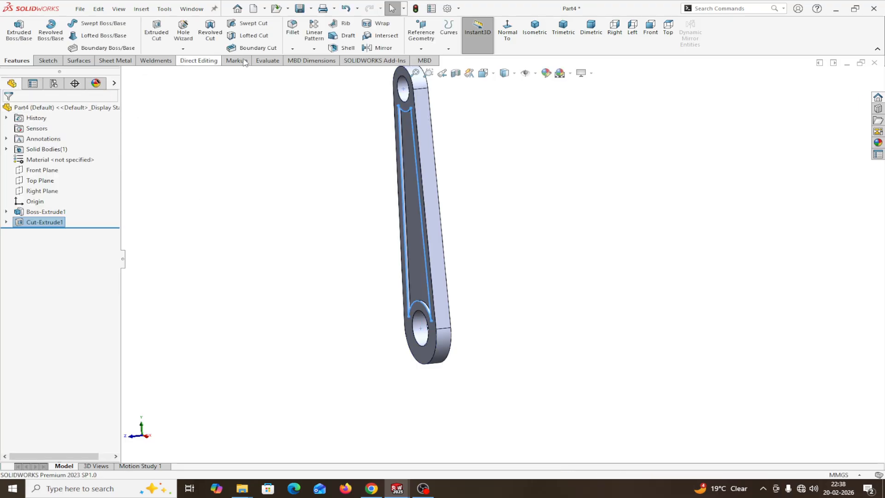
- Mirror the pocket cut about the Front Plane to the rod's opposite face
click(380, 48)
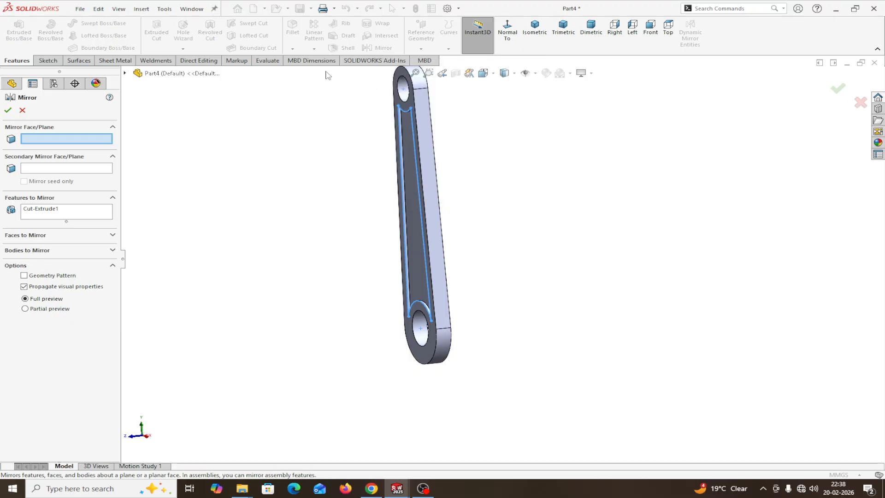
click(126, 73)
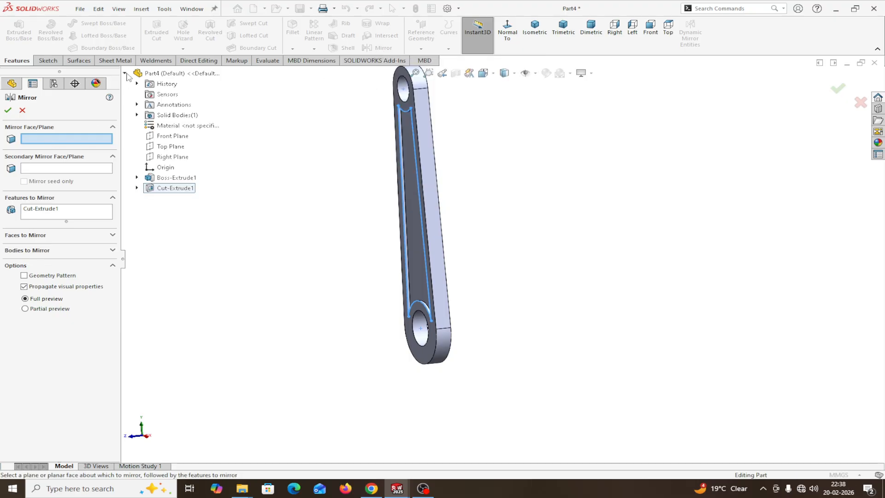
click(162, 138)
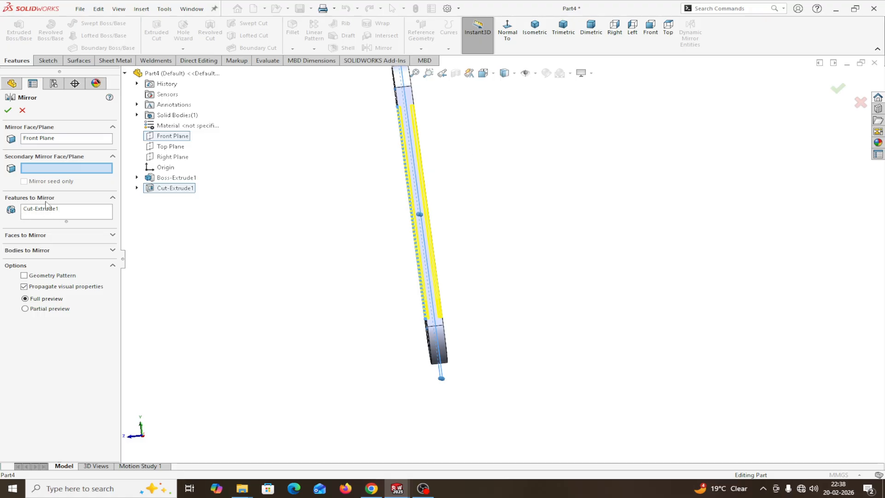
click(9, 111)
- Inspect both pockets in section views on the Right Plane and on the Top Plane offset about 55 mm, and turn the section off
middle_drag(455, 250, 553, 187)
click(455, 73)
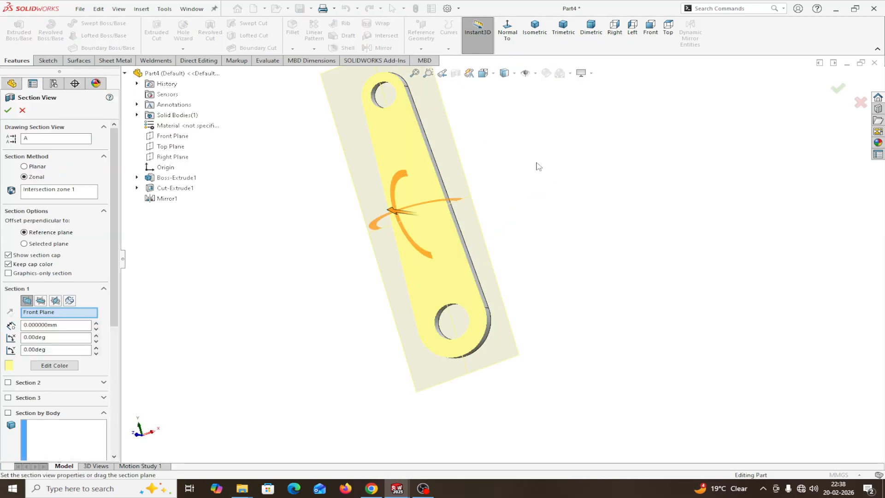
click(55, 301)
middle_drag(565, 383, 511, 378)
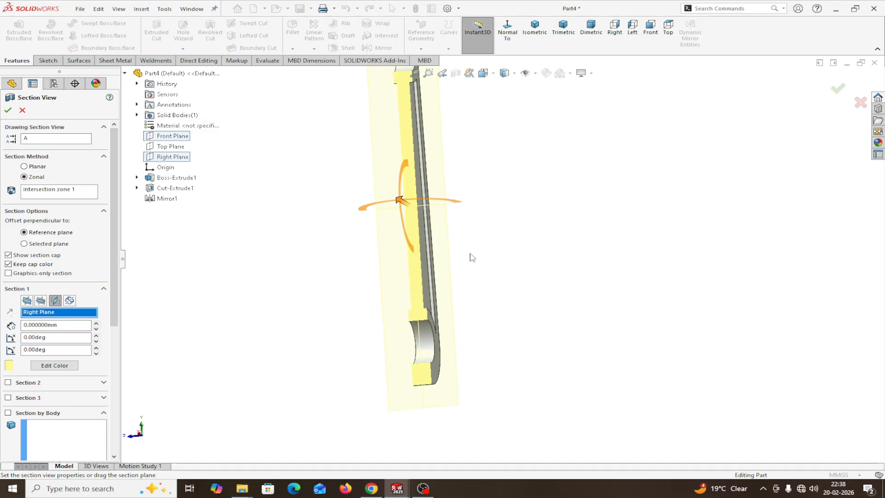
middle_drag(475, 255, 577, 300)
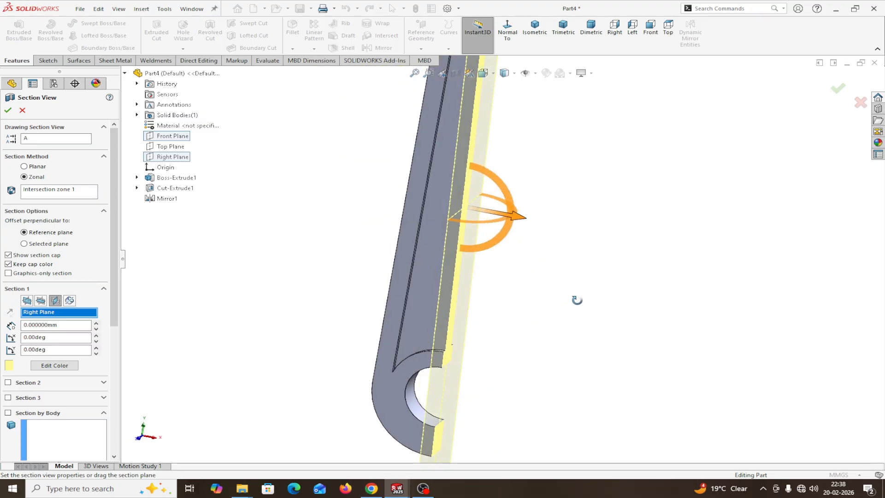
click(40, 301)
drag(446, 364, 472, 249)
middle_drag(525, 256, 546, 369)
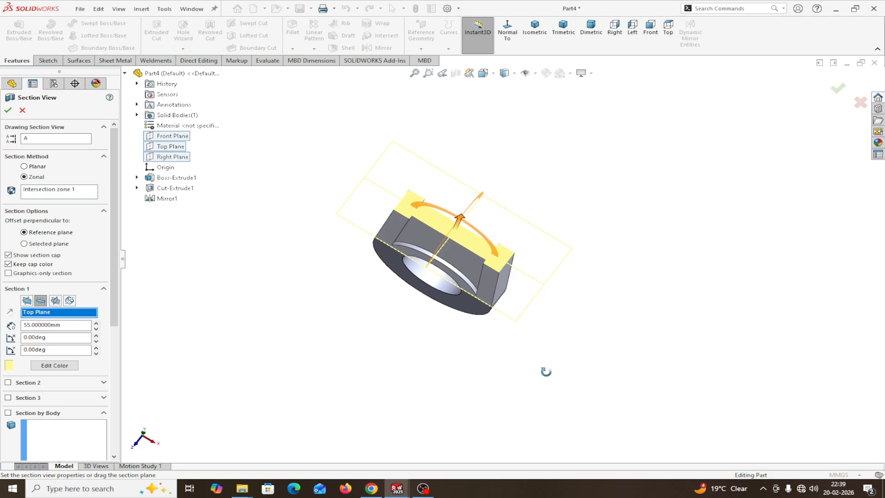
click(8, 110)
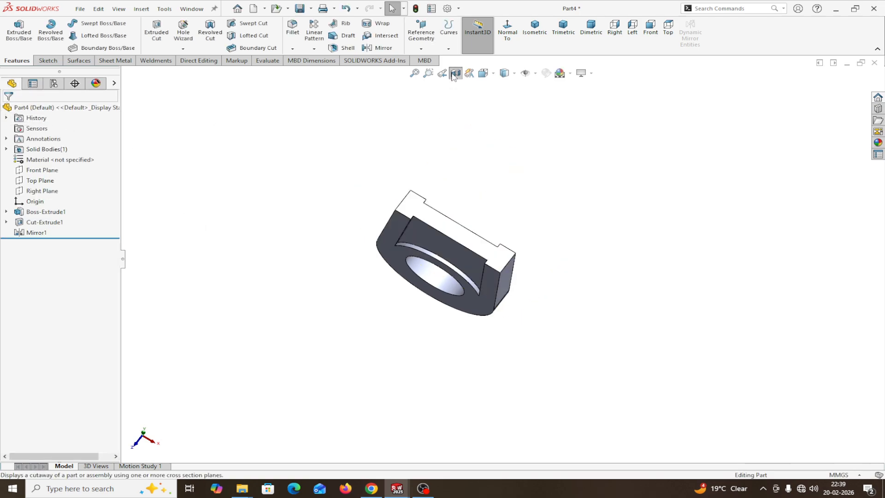
click(453, 75)
scroll(619, 277, up, 2)
middle_drag(618, 277, 611, 231)
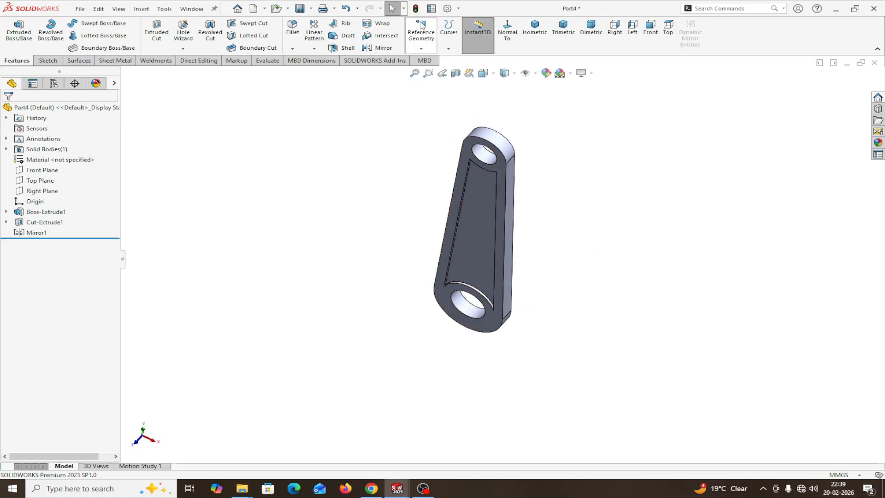
- Raise the document's shaded and wireframe image quality resolutions toward High in the Image Quality properties
click(458, 8)
click(469, 22)
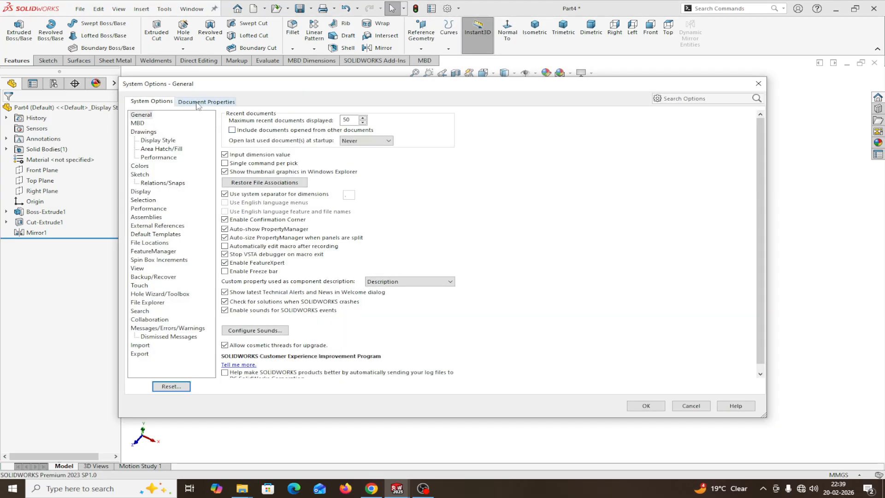
click(193, 107)
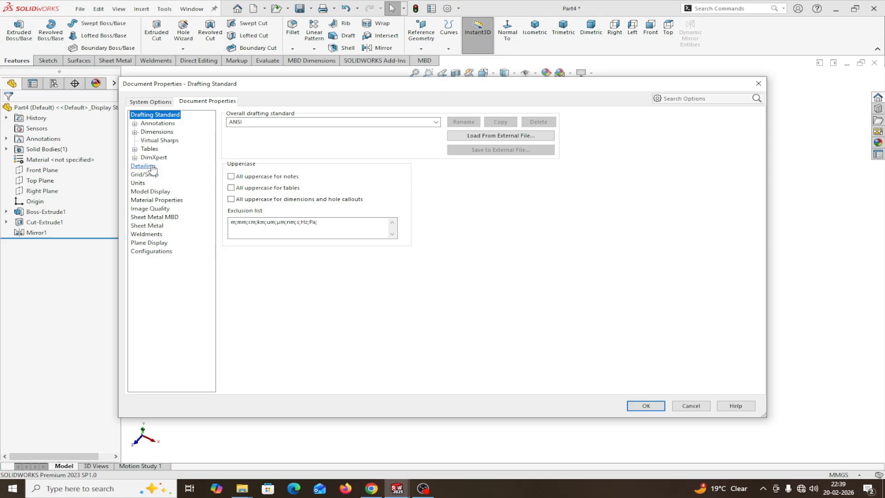
click(148, 210)
drag(315, 130, 405, 134)
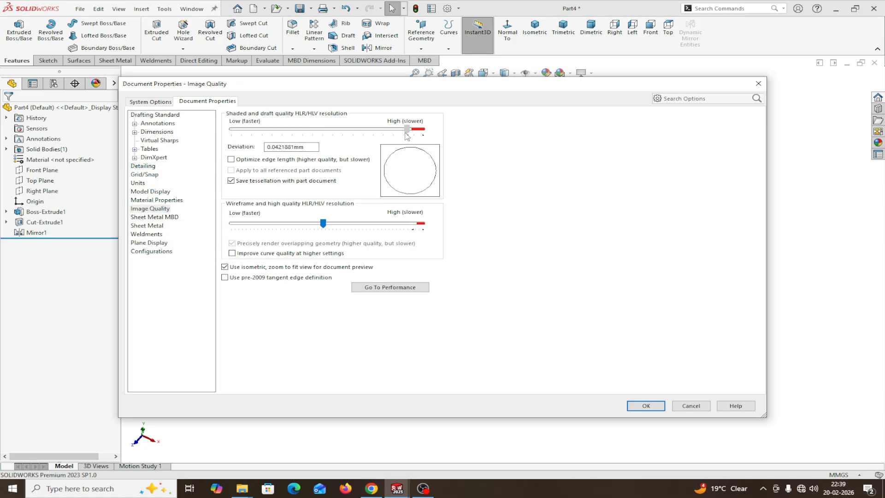
drag(323, 224, 396, 223)
click(658, 404)
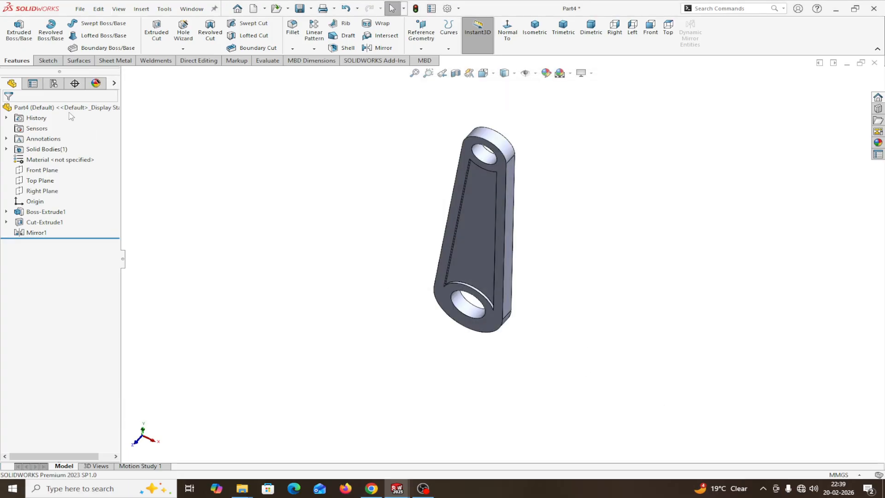
- Apply the chromium plate appearance from the Chrome metals to the whole part
click(113, 83)
click(153, 107)
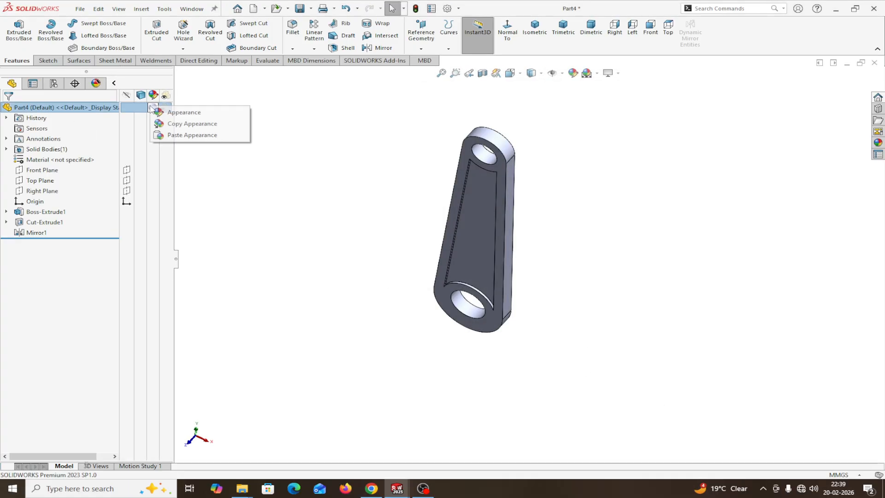
click(173, 114)
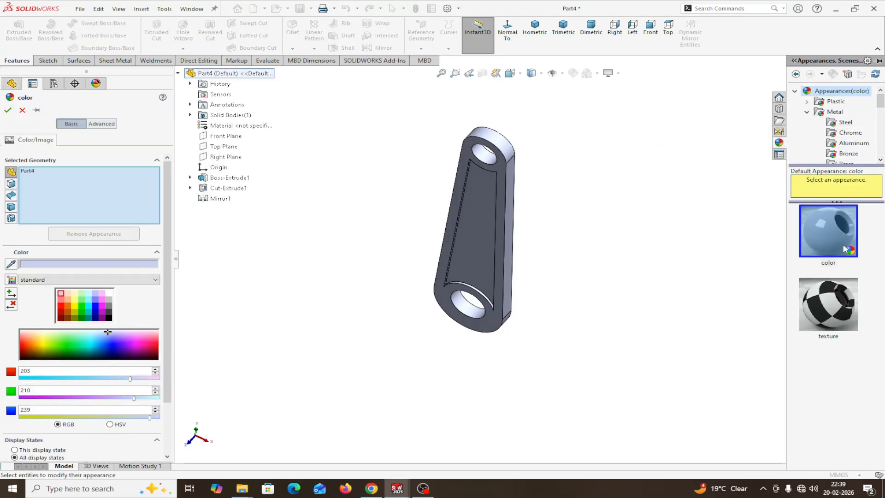
click(842, 136)
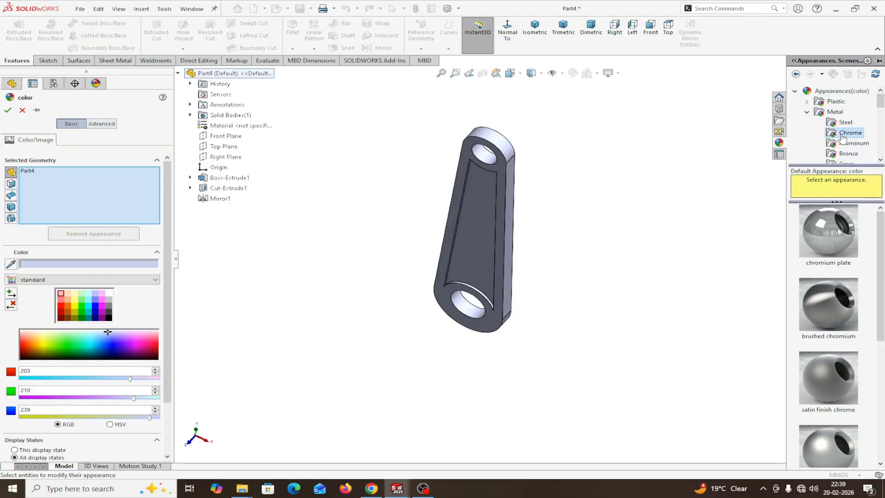
click(837, 232)
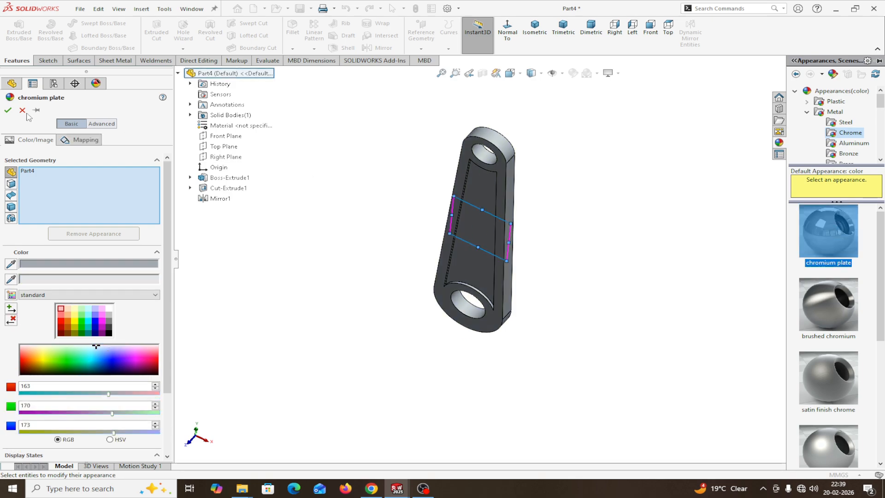
click(8, 110)
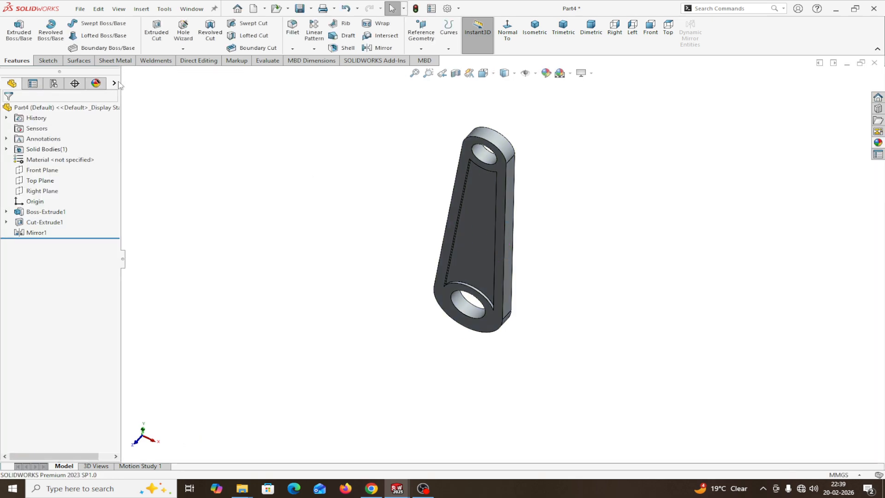
- Save the part as "3. CONNECTING ROD" in the ENGINE CYLINDER ASSEMBLY-B folder
click(300, 9)
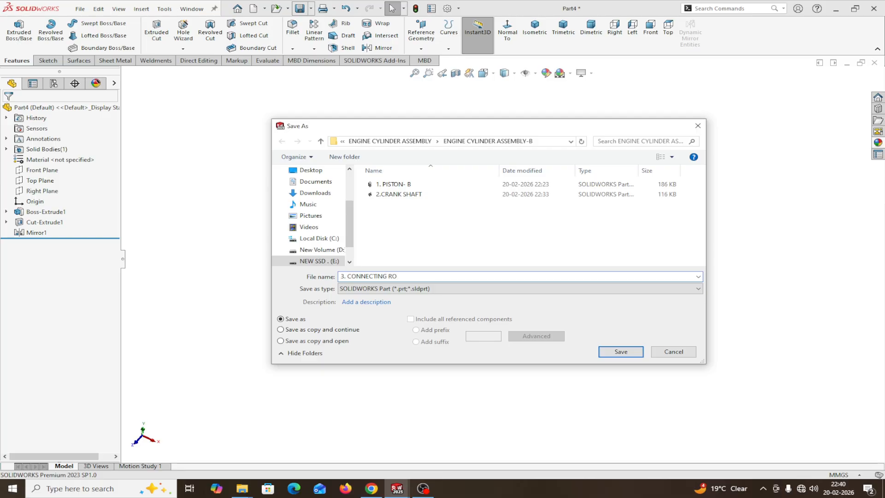
click(617, 352)
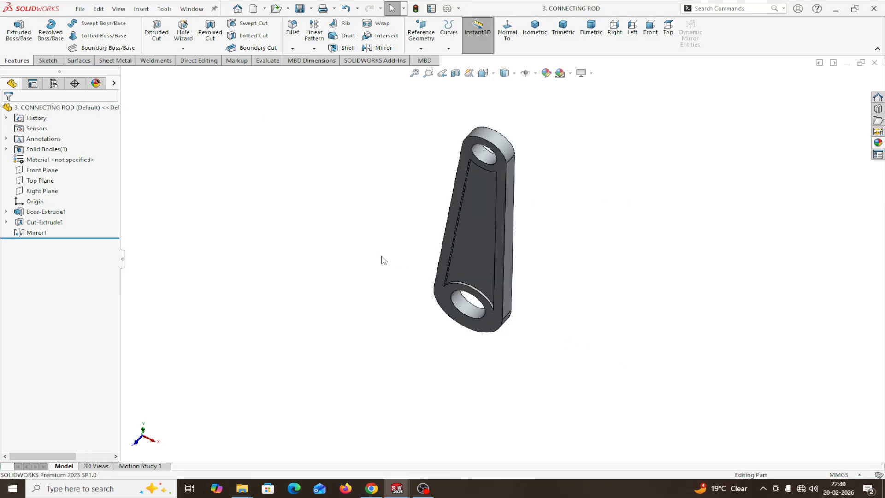
click(80, 9)
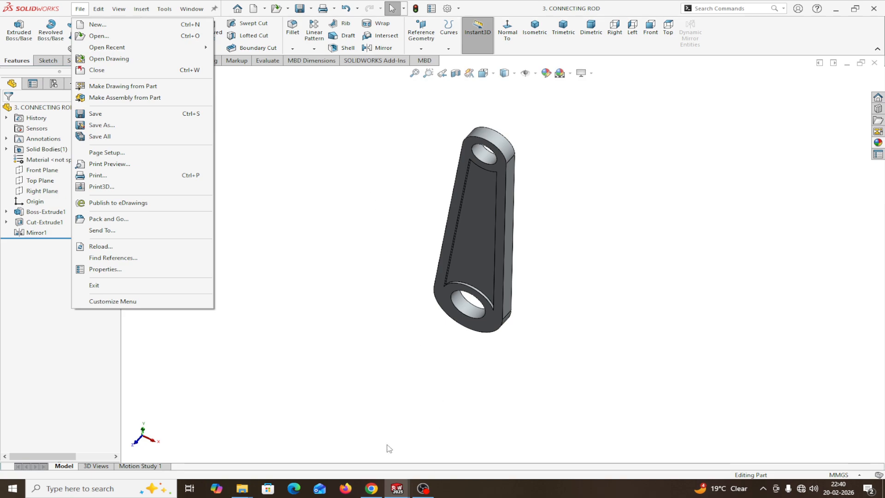
- Switch to the DRAWING ENGINE CYLINDER sheet and examine the piston ring and cylinder dimensions
click(397, 489)
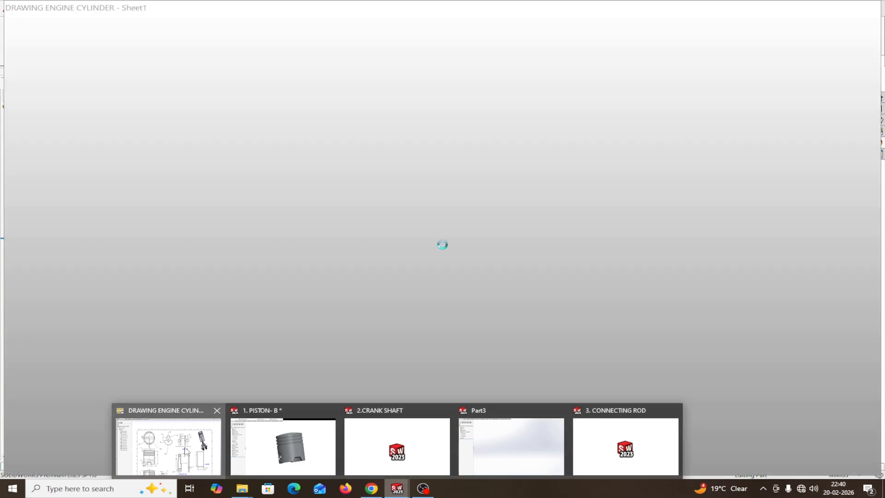
click(168, 445)
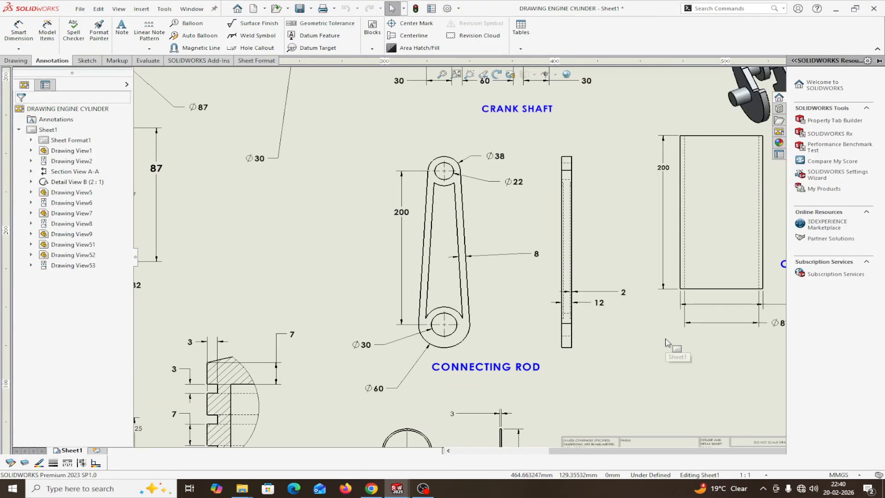
scroll(668, 343, up, 3)
scroll(668, 279, down, 1)
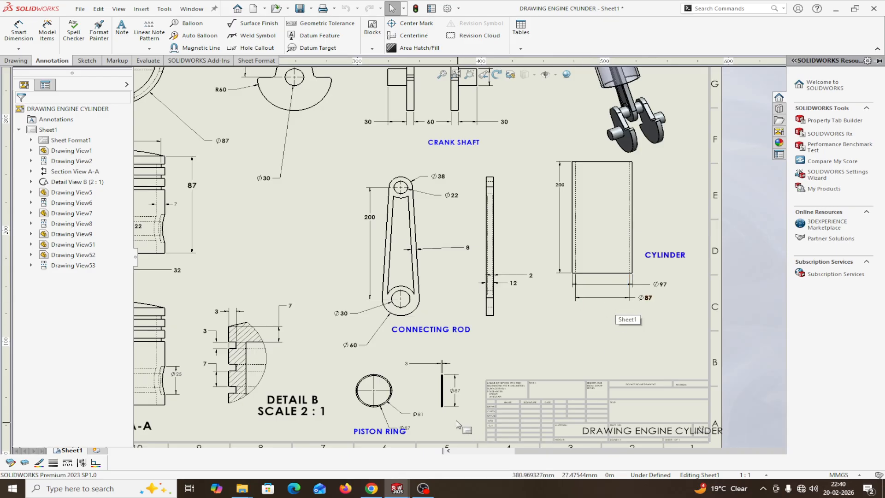
scroll(463, 426, down, 2)
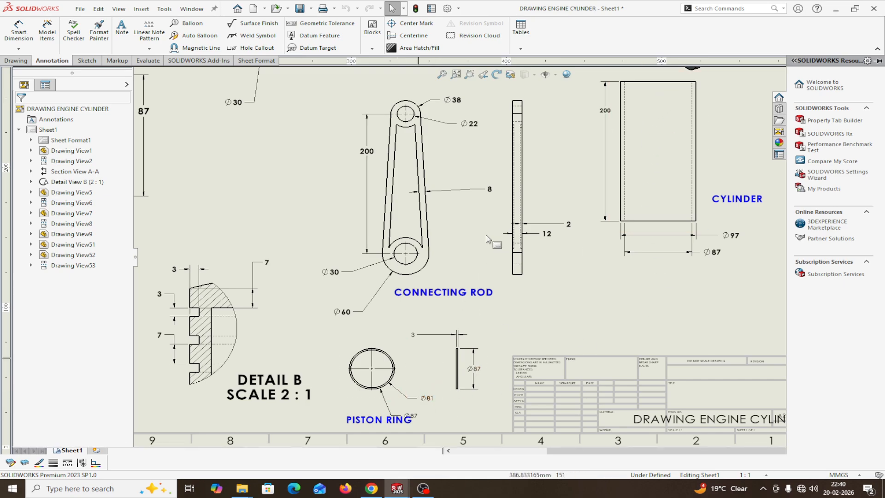
- Create a new empty part document for the next component
click(85, 10)
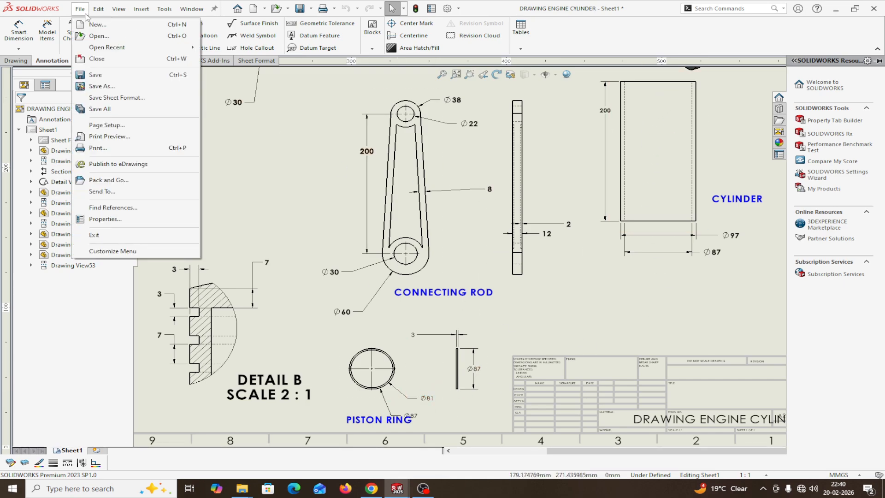
click(94, 25)
click(249, 147)
click(435, 297)
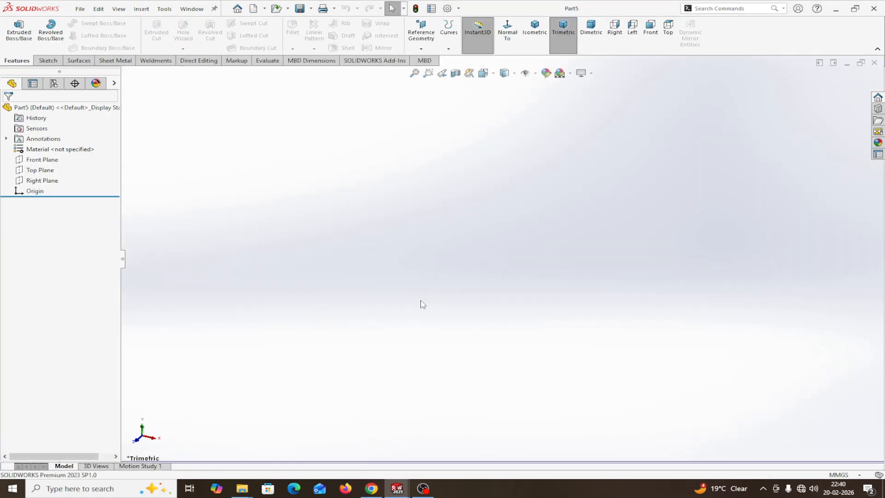
- Apply a plain white scene background and start a sketch on the Top Plane
click(570, 76)
click(595, 96)
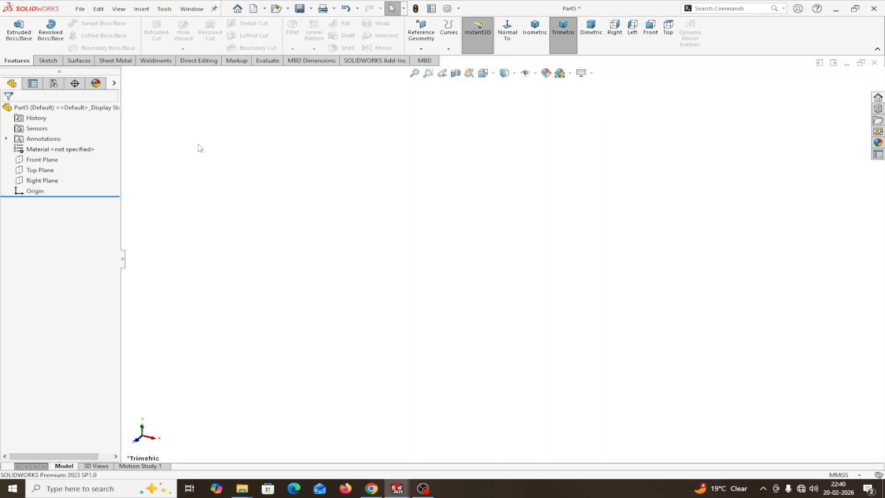
click(46, 171)
click(59, 151)
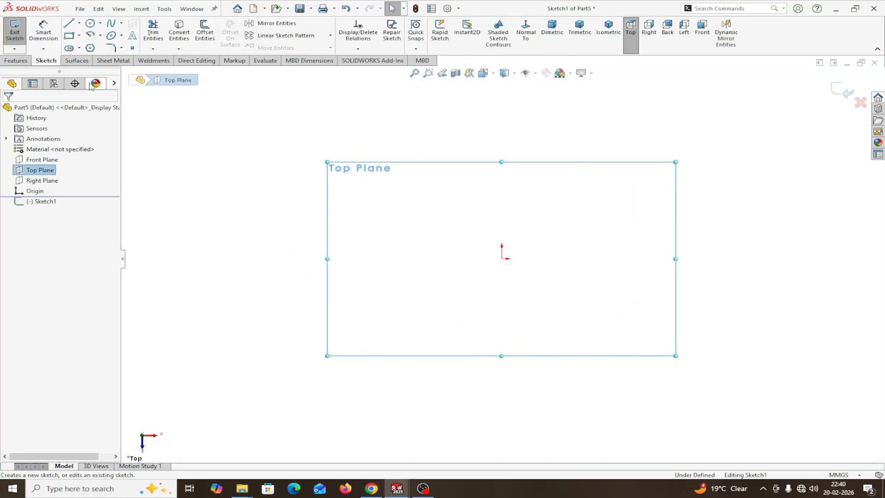
- Sketch two concentric circles centred on the origin, about 60 mm and 92 mm in diameter
click(90, 24)
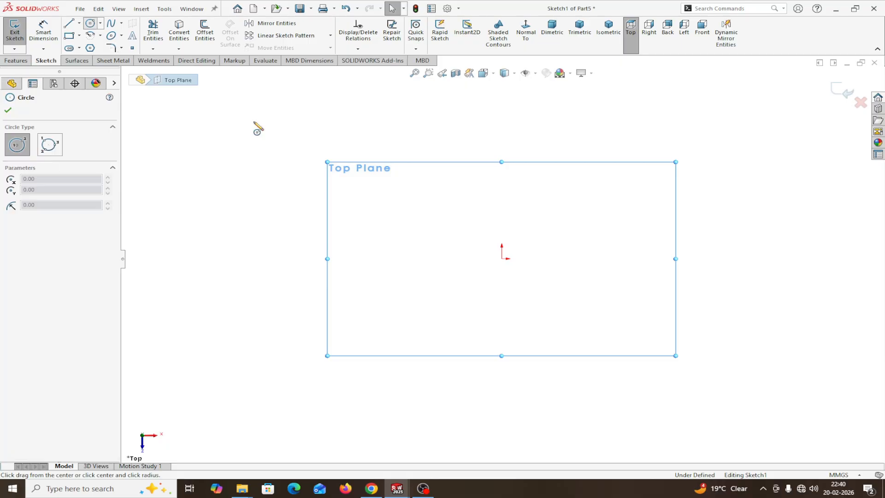
click(502, 259)
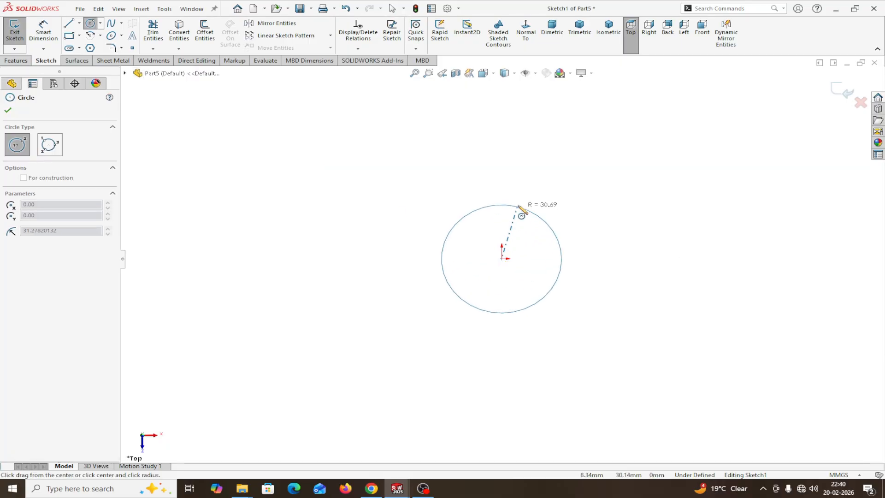
click(522, 209)
right_click(520, 208)
click(551, 215)
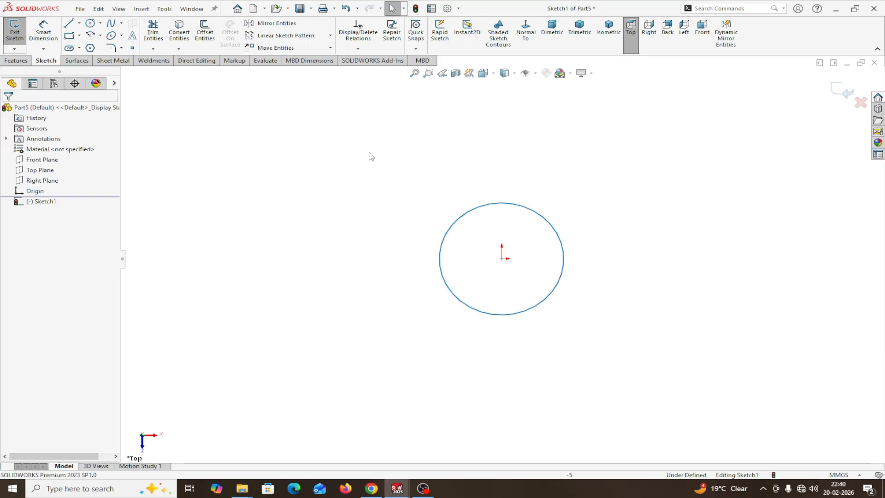
click(91, 24)
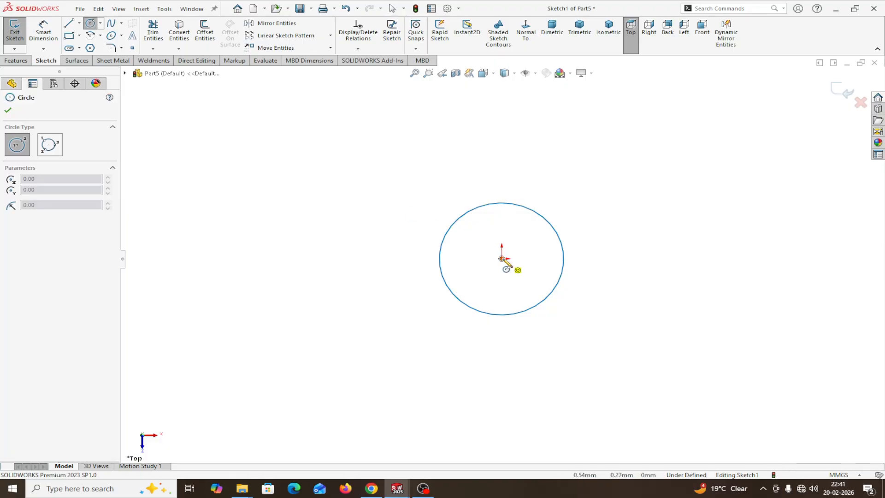
click(503, 259)
click(507, 179)
right_click(509, 181)
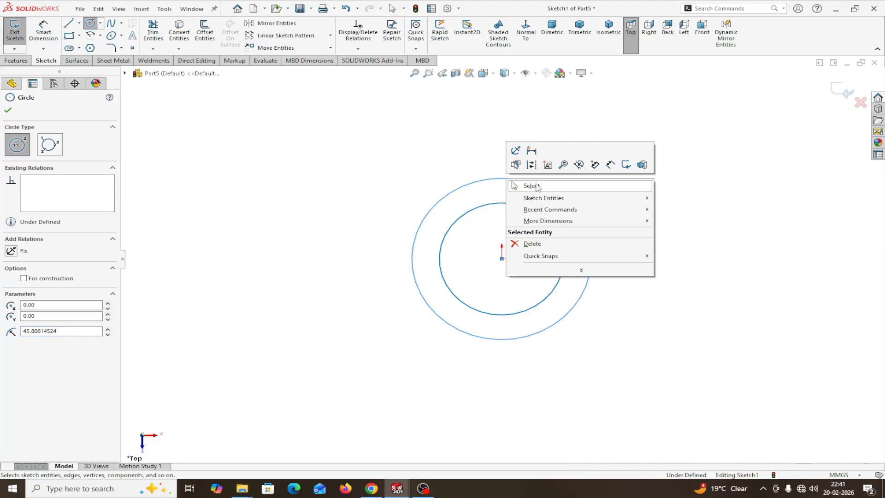
click(530, 184)
- Dimension the outer circle's diameter as 87 mm
click(43, 30)
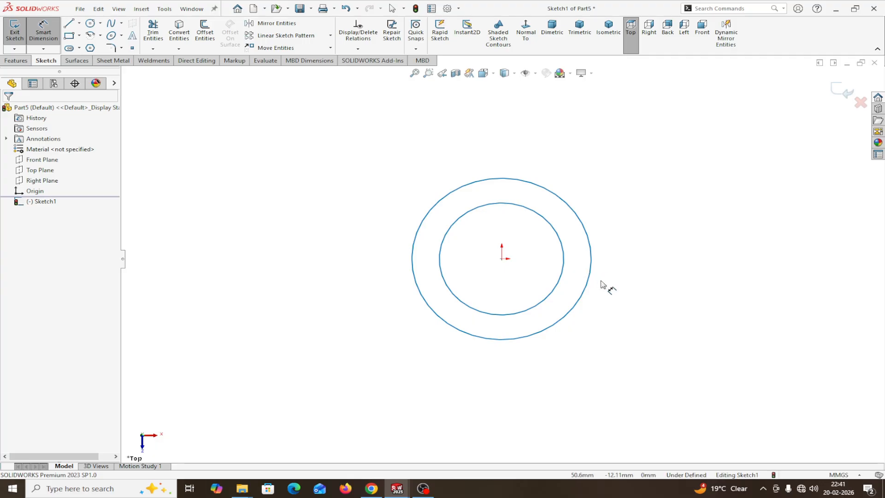
click(587, 286)
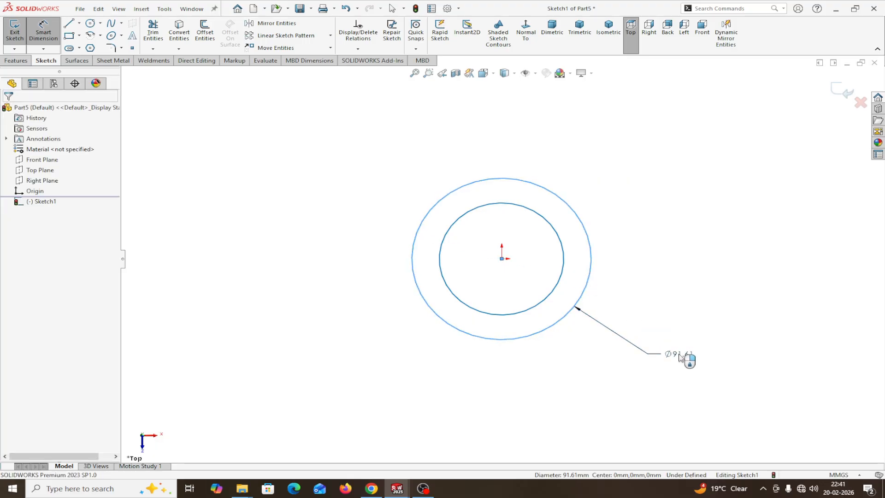
click(684, 357)
text(8)
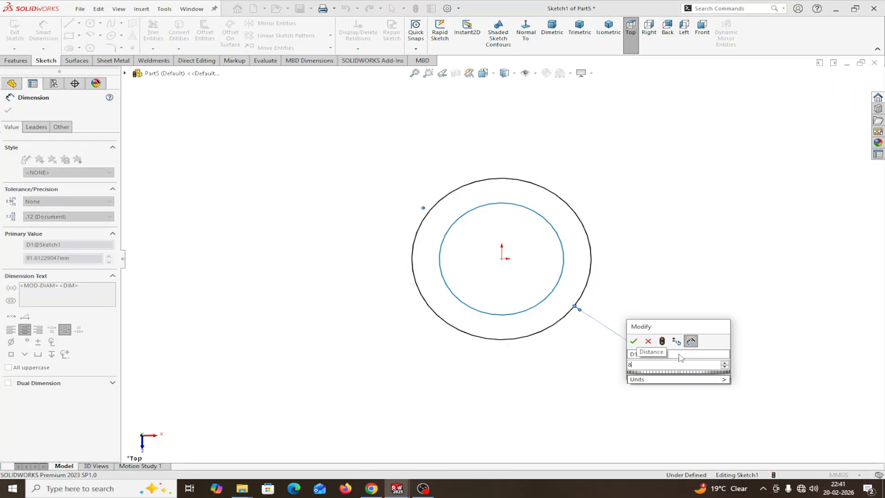
key(BackSpace)
text(7)
click(634, 341)
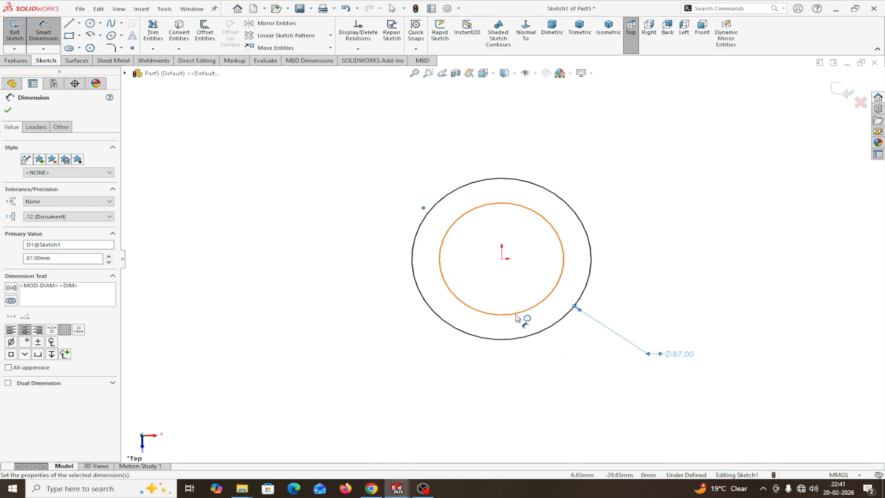
- Dimension the radial gap between the inner and outer circles as 3 mm
click(564, 268)
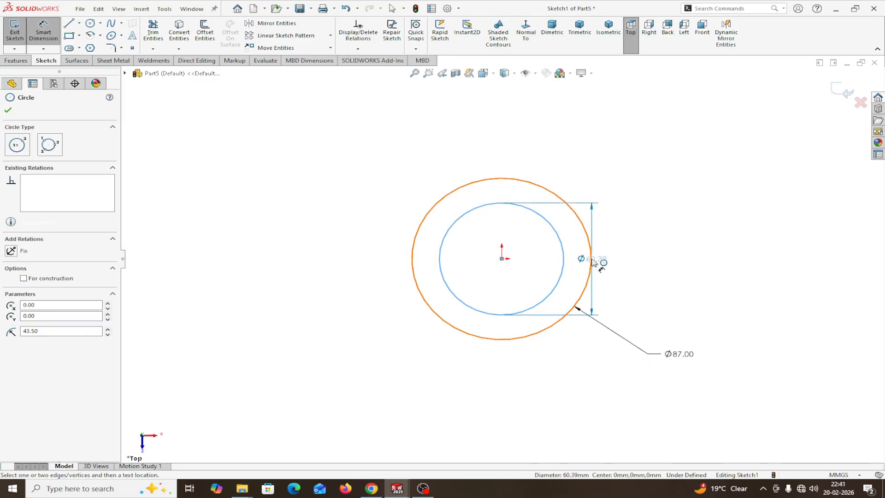
click(592, 261)
click(643, 272)
text(3)
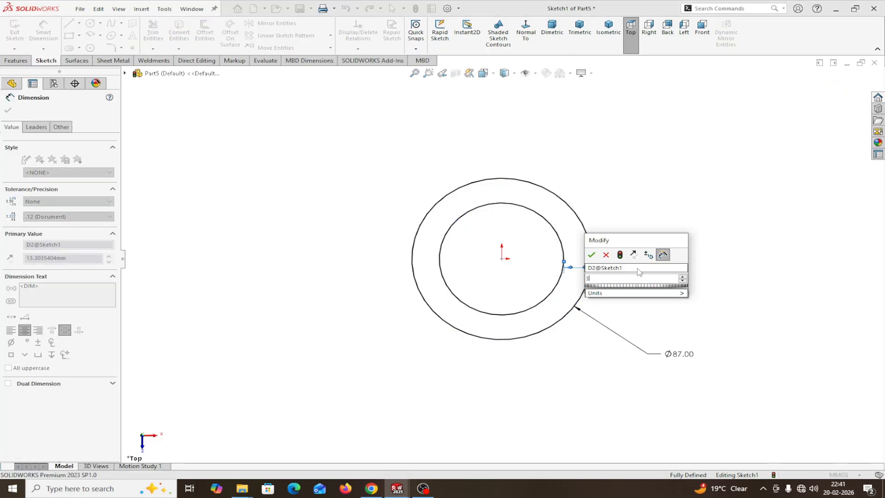
click(592, 254)
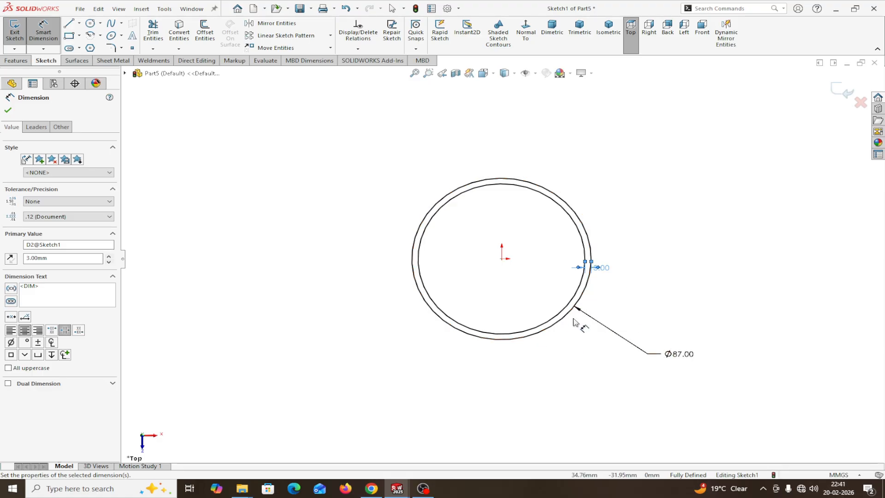
click(6, 112)
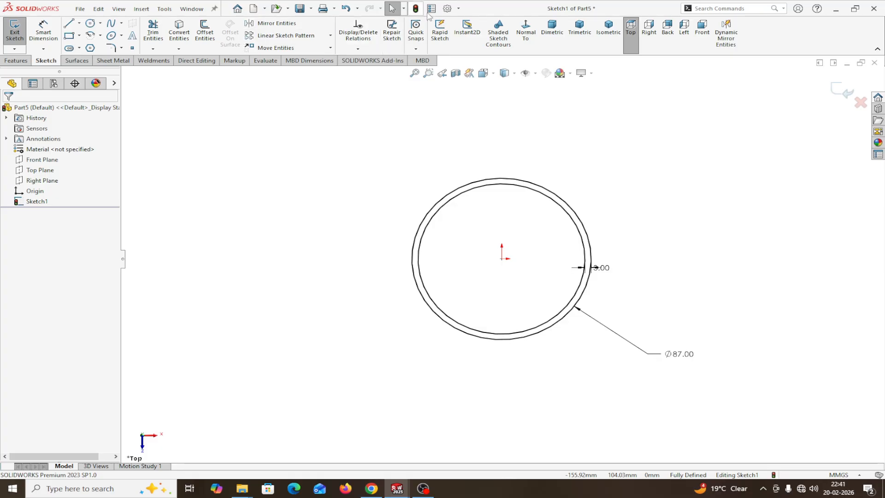
- Raise the document's shaded image quality to a deviation of about 0.15 mm and its wireframe quality to near maximum, and rebuild the part
click(459, 10)
click(465, 22)
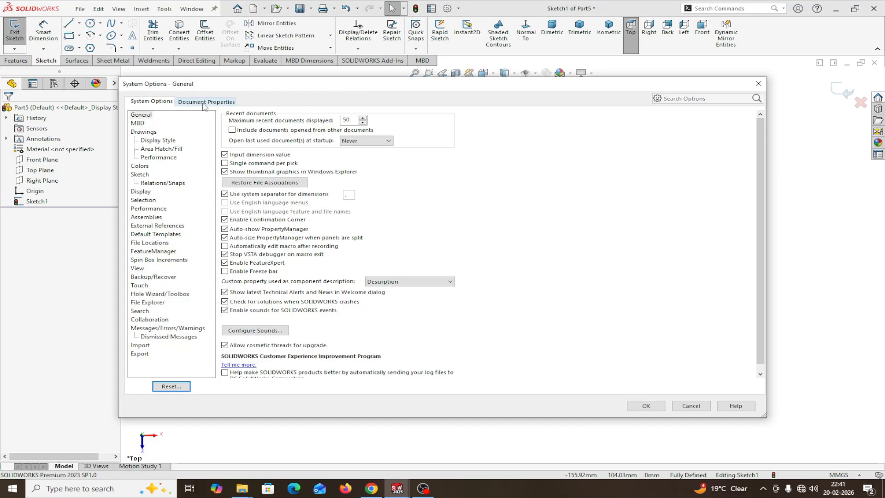
click(205, 102)
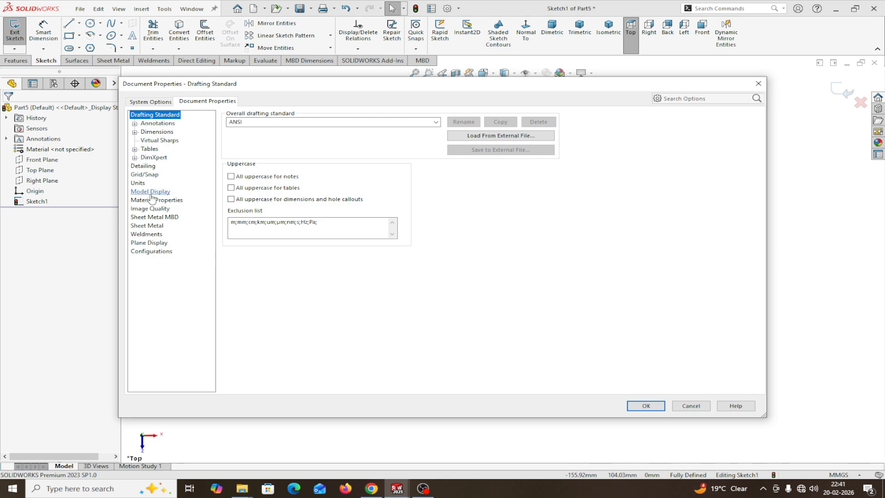
click(150, 209)
drag(315, 129, 411, 130)
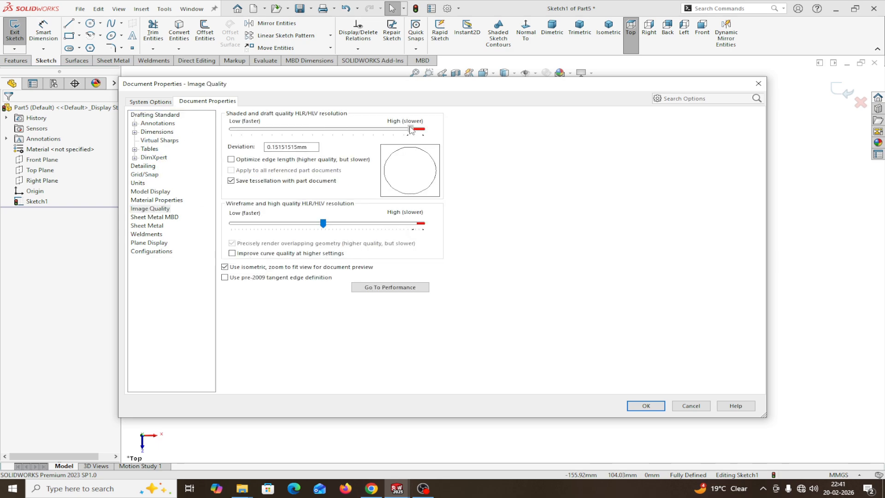
drag(323, 224, 419, 225)
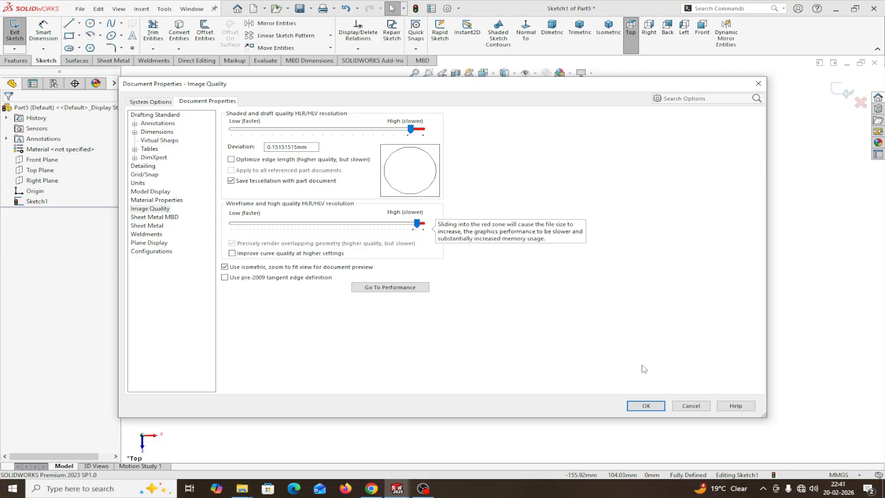
click(645, 405)
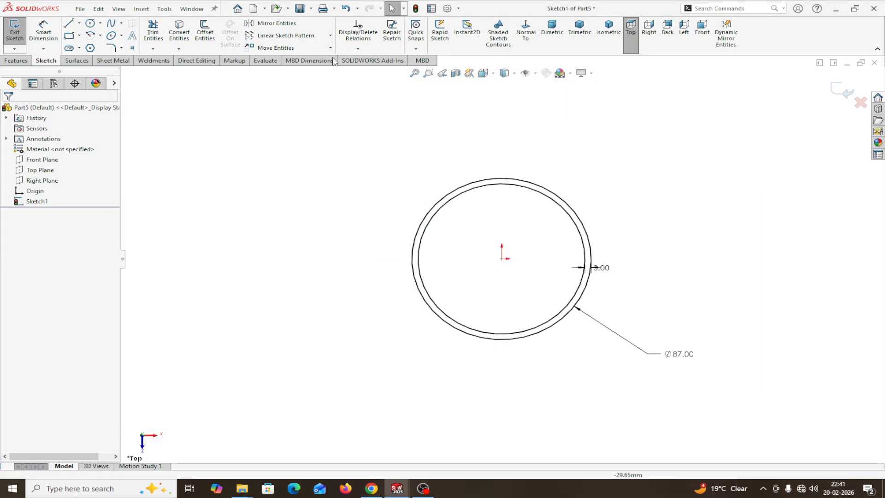
click(417, 9)
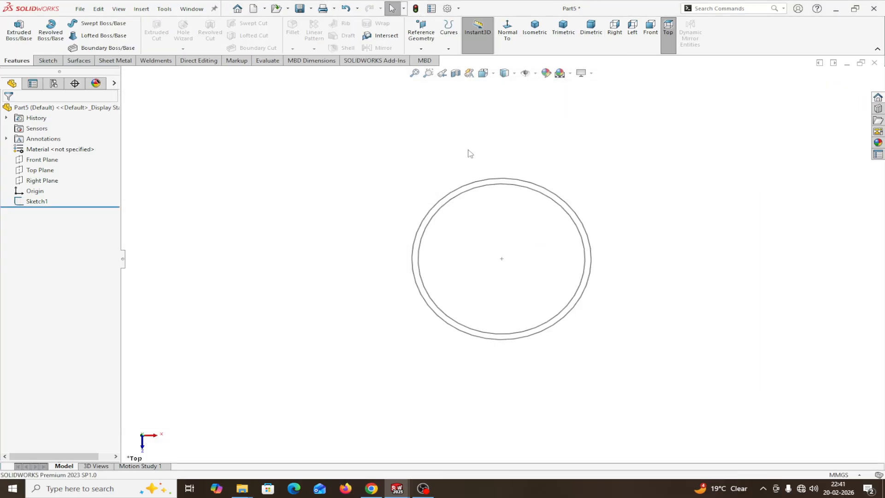
- Reopen the ring sketch and extrude it as a blind boss 3 mm deep
right_click(40, 206)
click(48, 190)
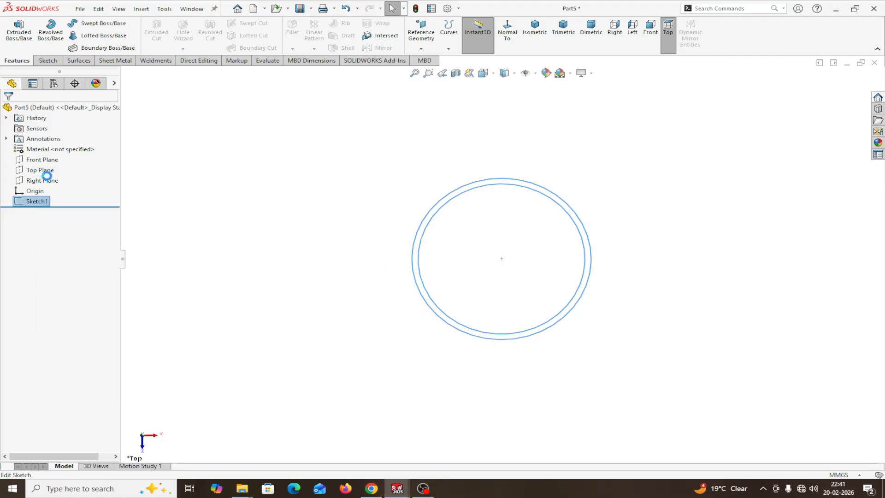
click(15, 60)
click(18, 31)
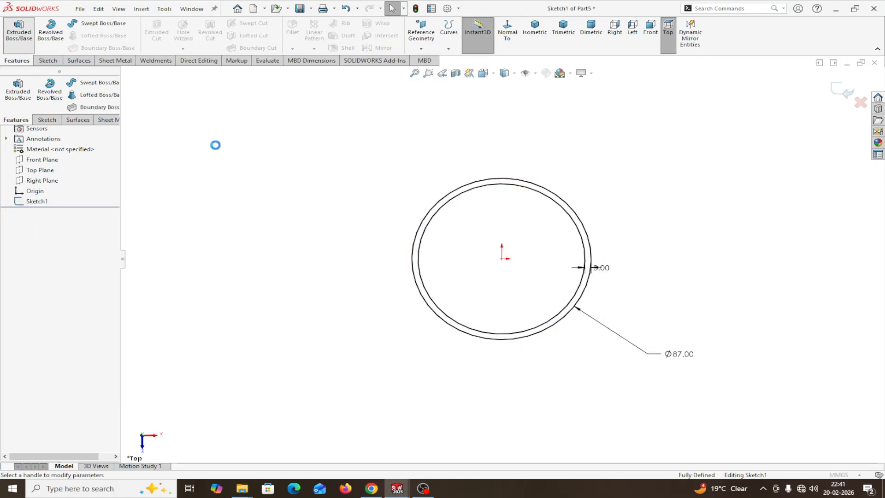
click(67, 166)
click(44, 173)
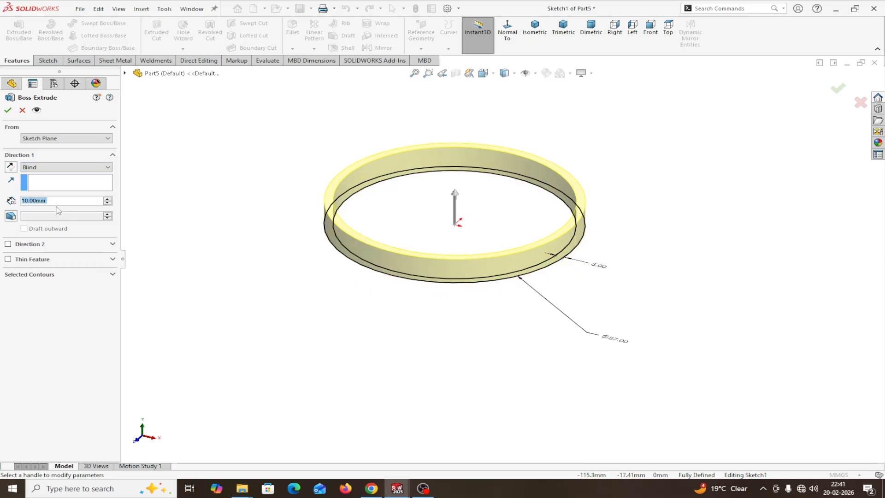
text(3)
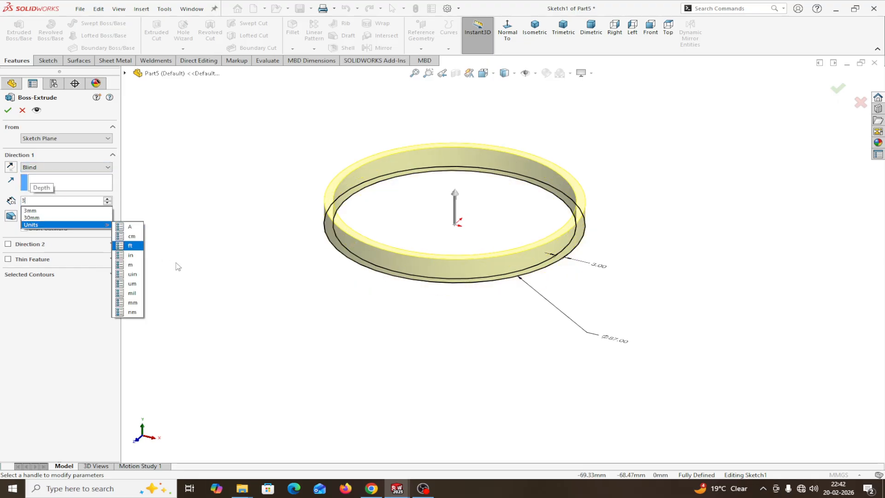
key(Return)
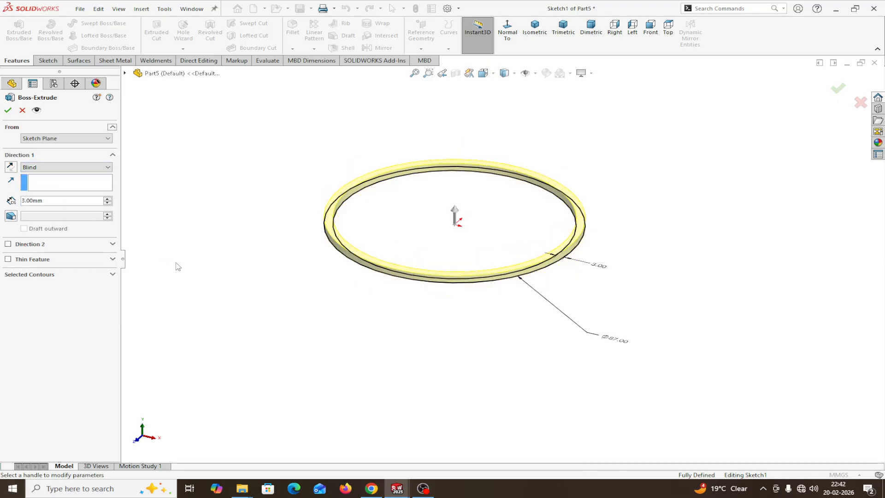
click(8, 110)
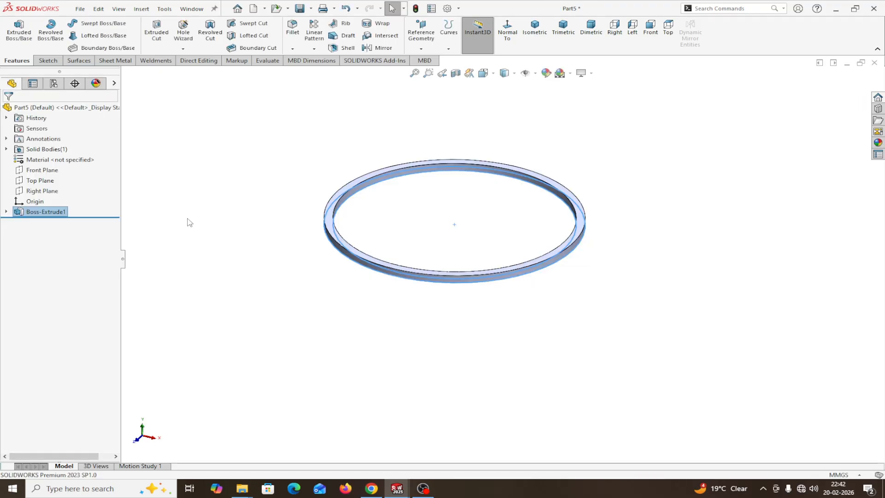
- Apply the matte rubber appearance from the Rubber appearances to the whole part
click(115, 84)
click(151, 110)
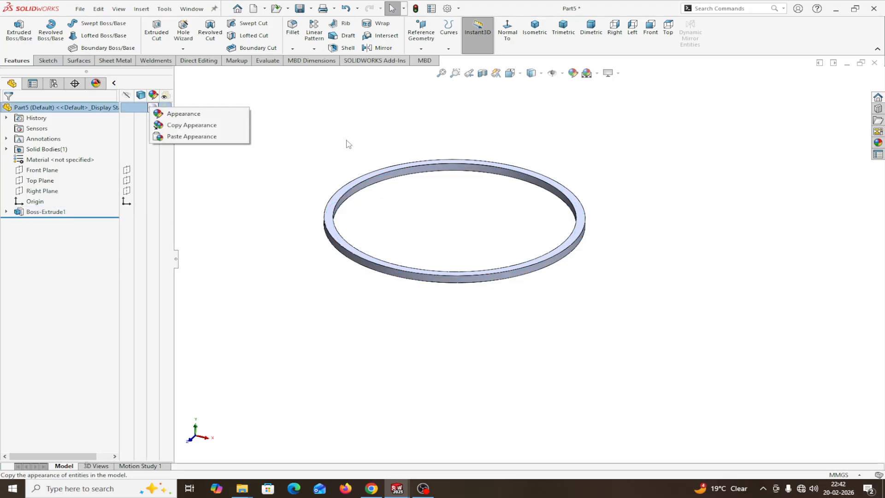
click(168, 113)
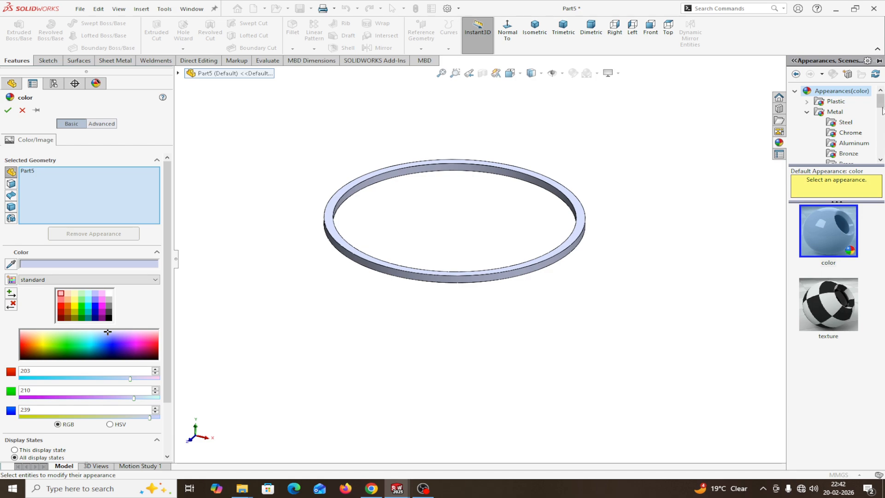
drag(881, 106, 884, 134)
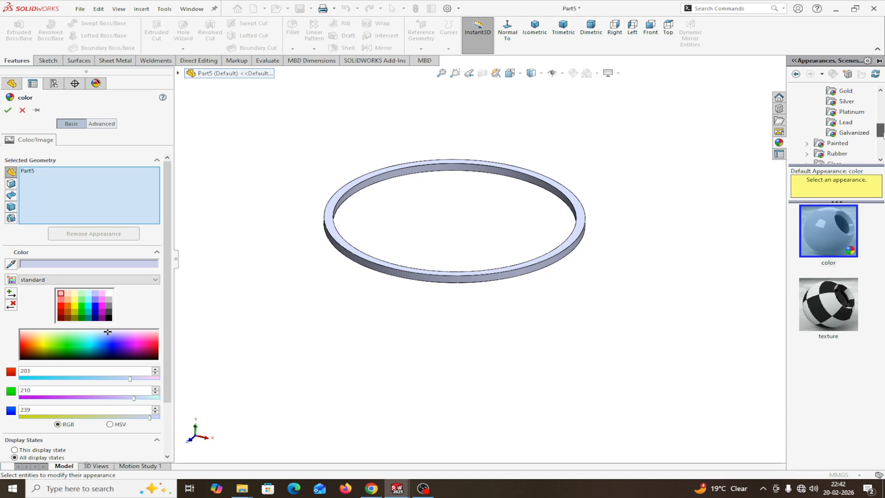
click(810, 143)
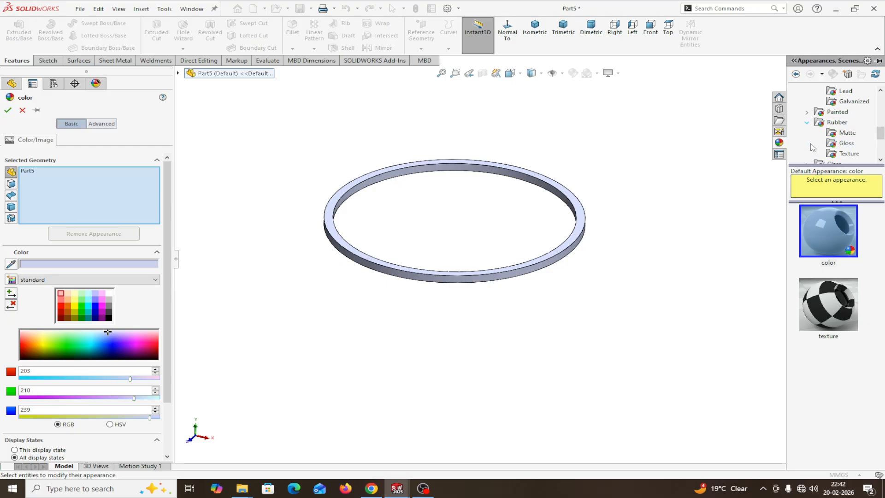
click(843, 133)
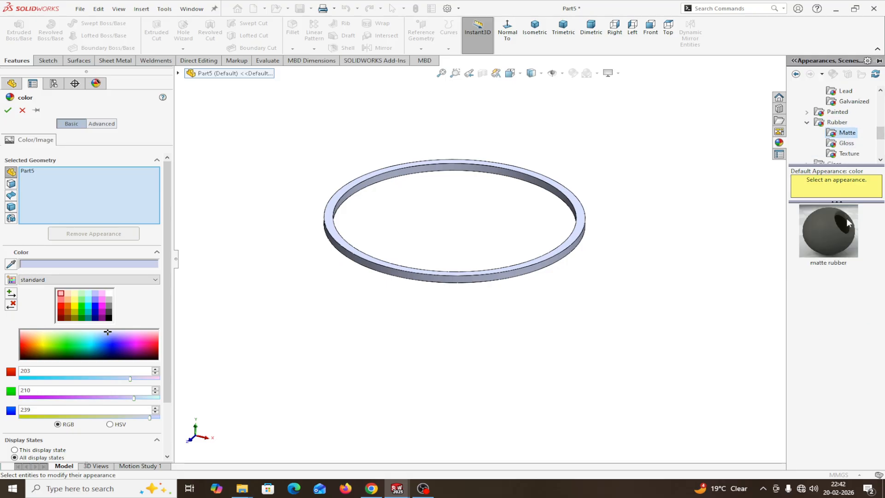
click(833, 233)
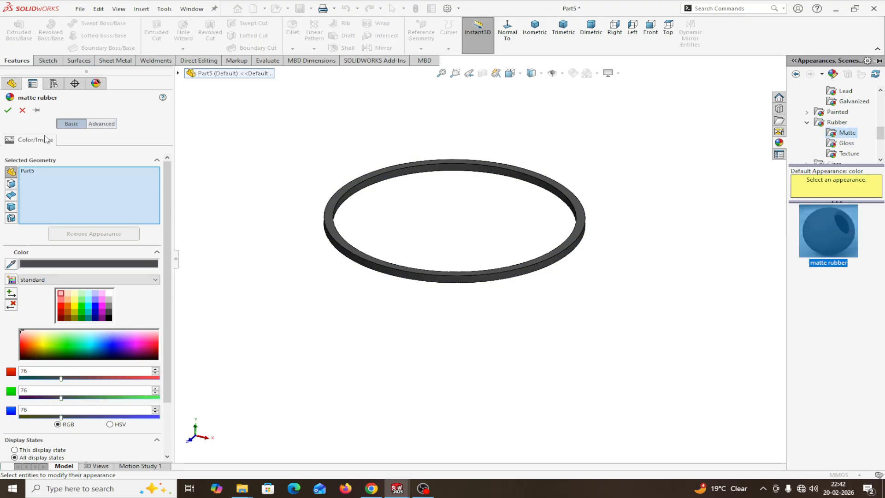
click(8, 110)
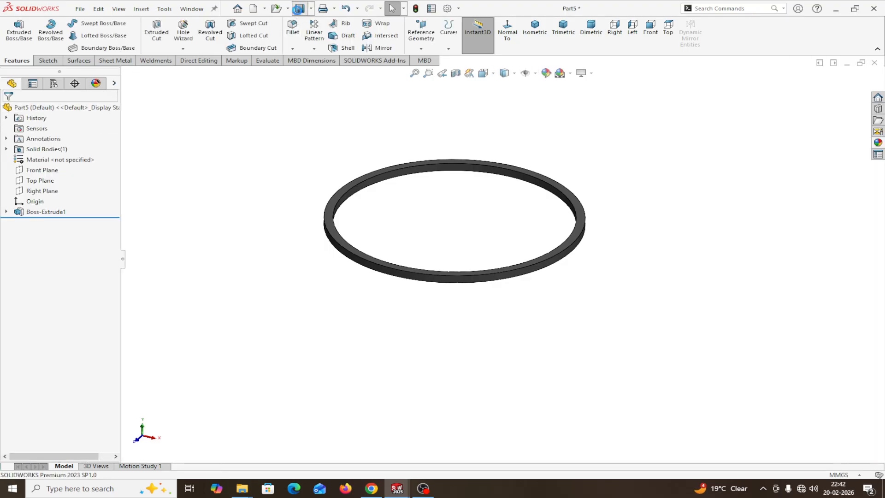
- Save the ring part as "4.PISTON RING -B" in the ENGINE CYLINDER ASSEMBLY-B folder
click(298, 8)
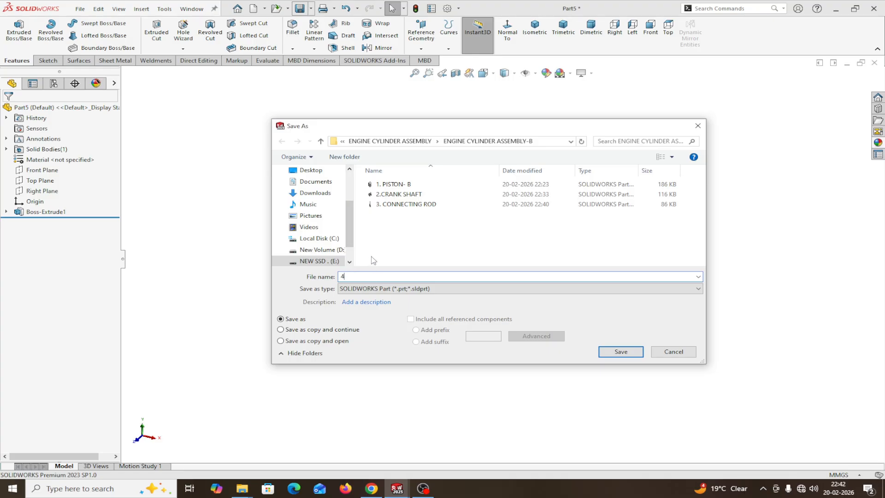
text(4.PISTON RING -B)
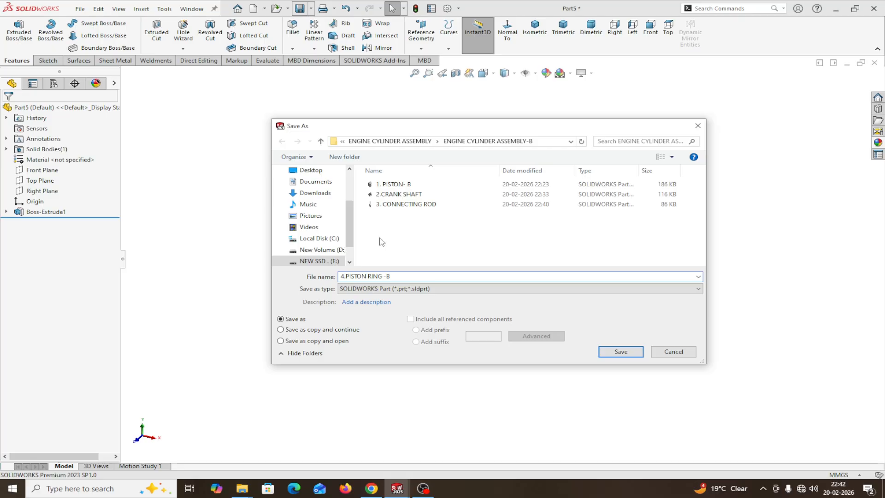
click(622, 352)
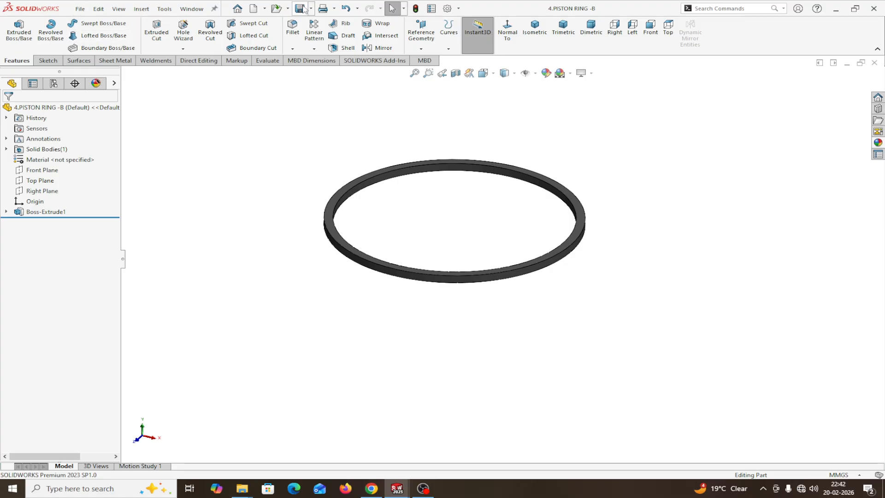
- Switch to the DRAWING ENGINE CYLINDER drawing and examine the cylinder's diameter and height dimensions
click(77, 13)
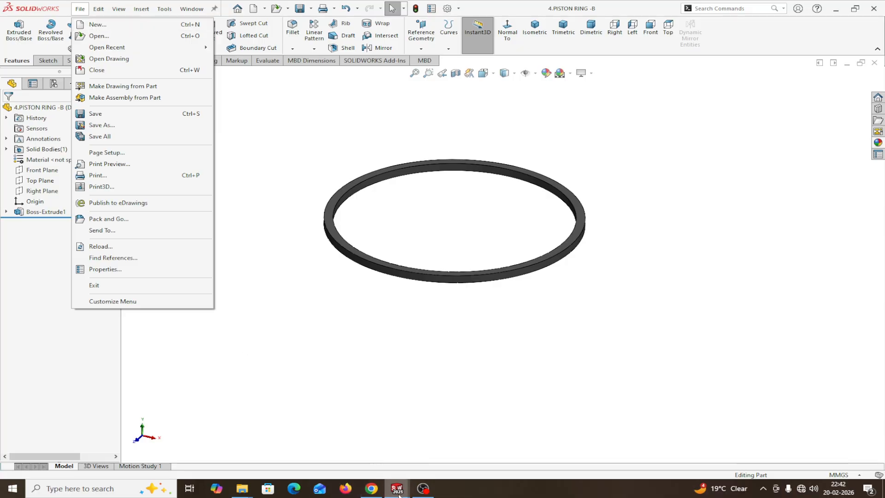
click(398, 492)
click(146, 450)
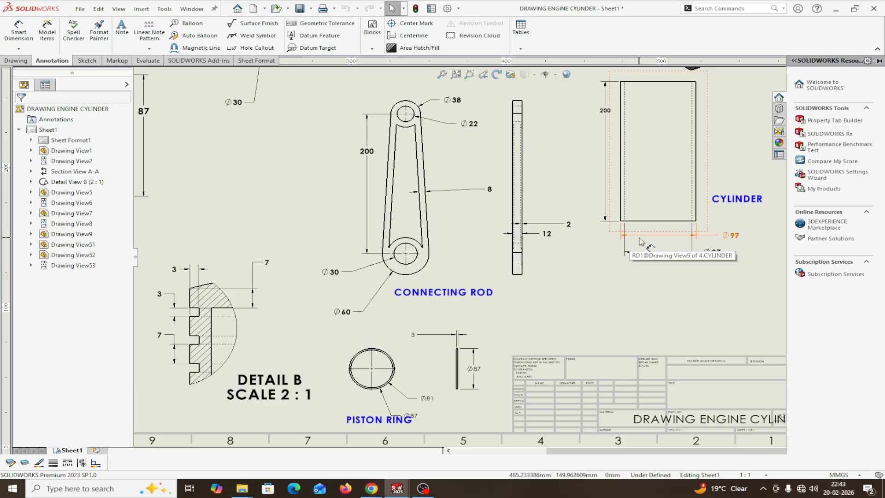
click(717, 261)
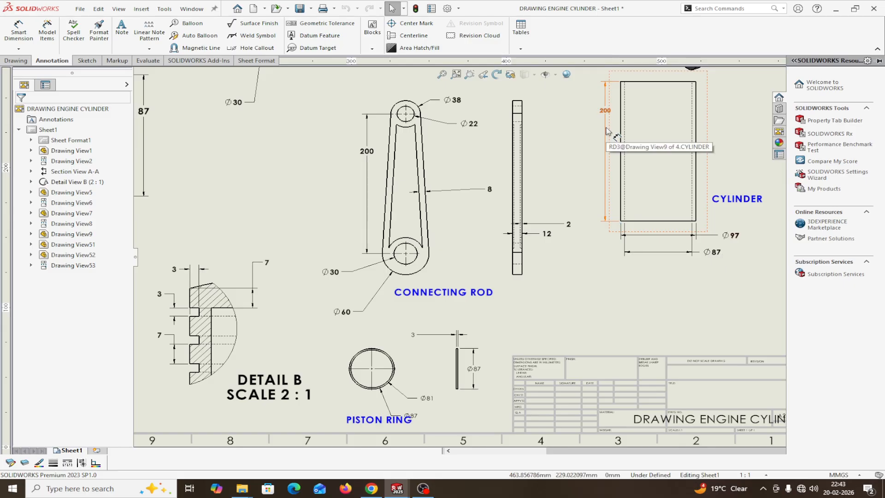
- Create a new part document and set its scene to Plain White
click(81, 9)
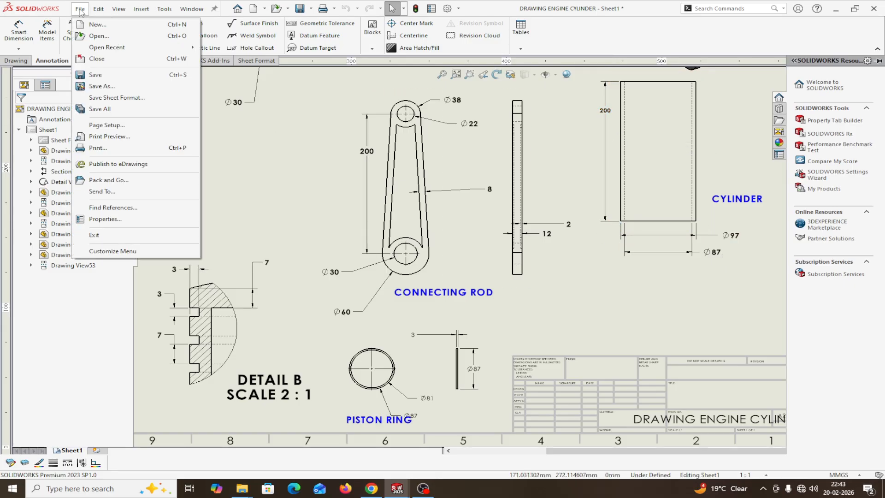
click(90, 23)
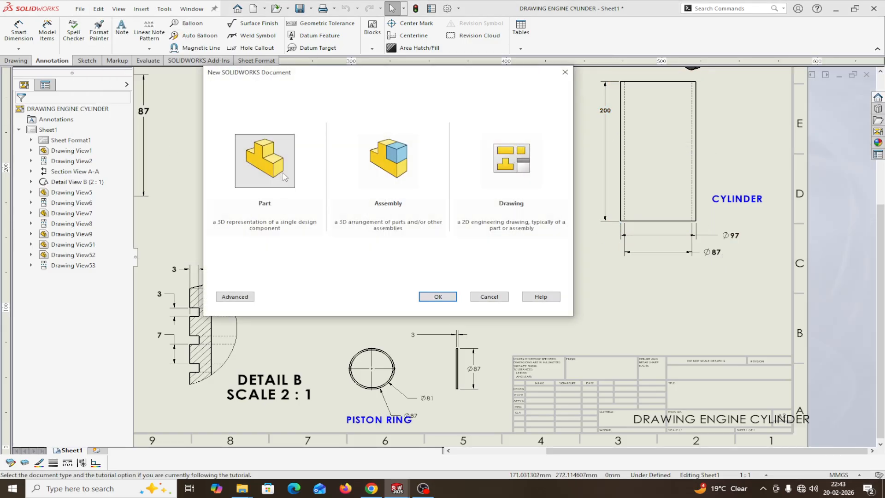
click(437, 297)
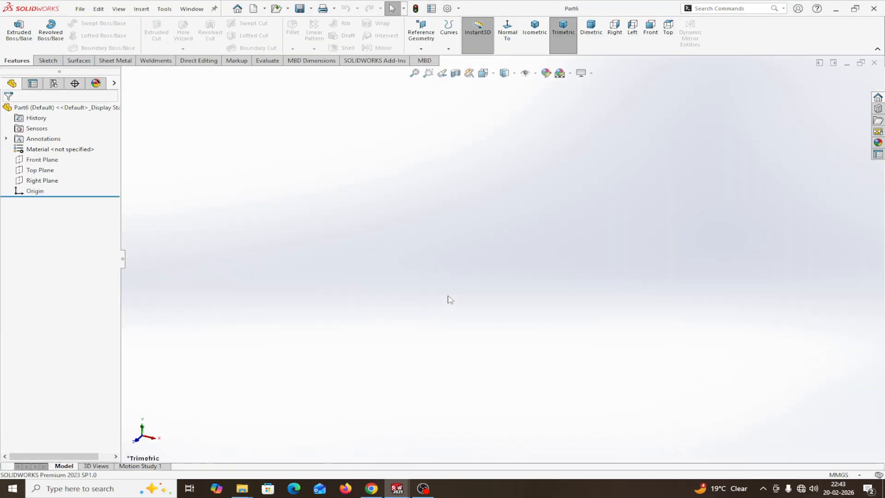
click(570, 73)
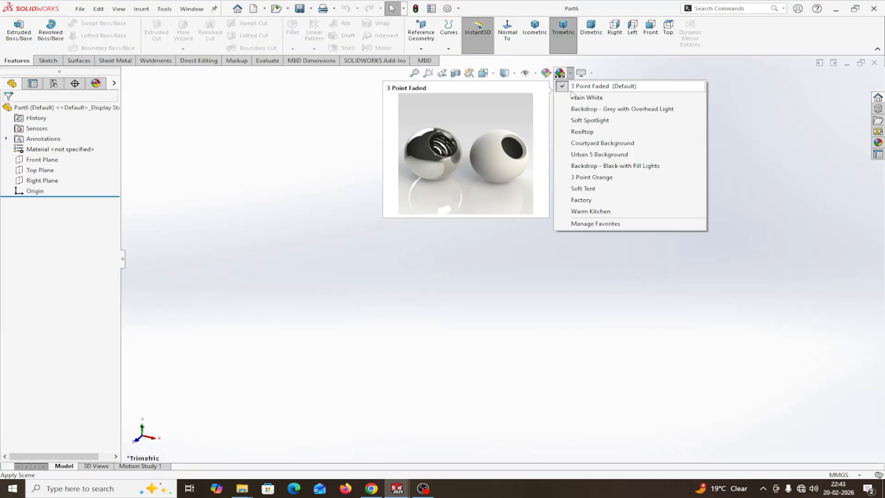
click(590, 95)
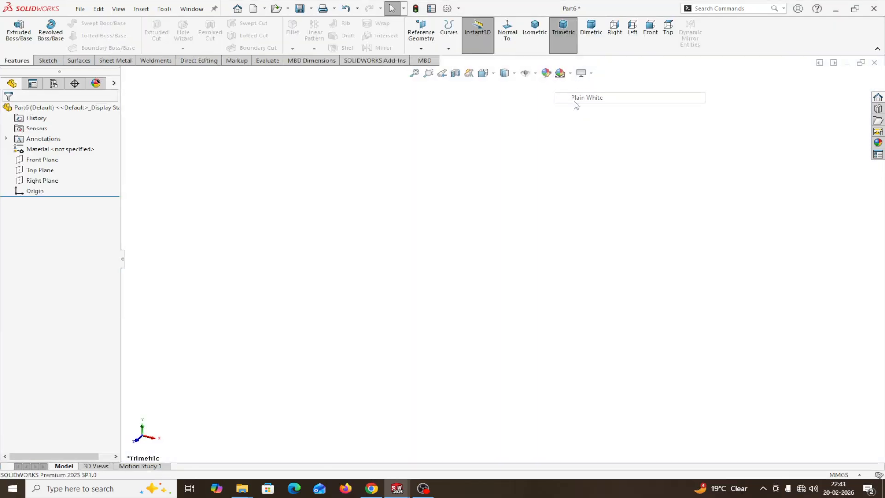
- Sketch two concentric circles about 125 mm and 63 mm in diameter on the Top Plane, centred on the origin
click(29, 173)
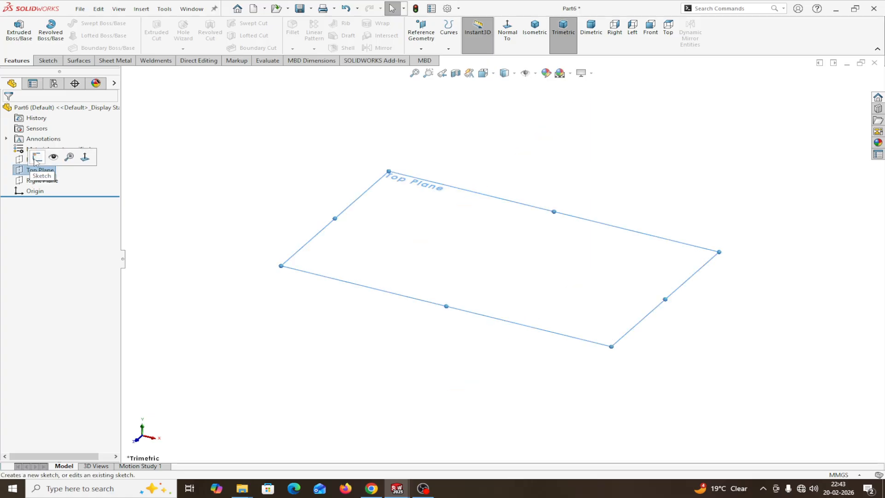
click(35, 154)
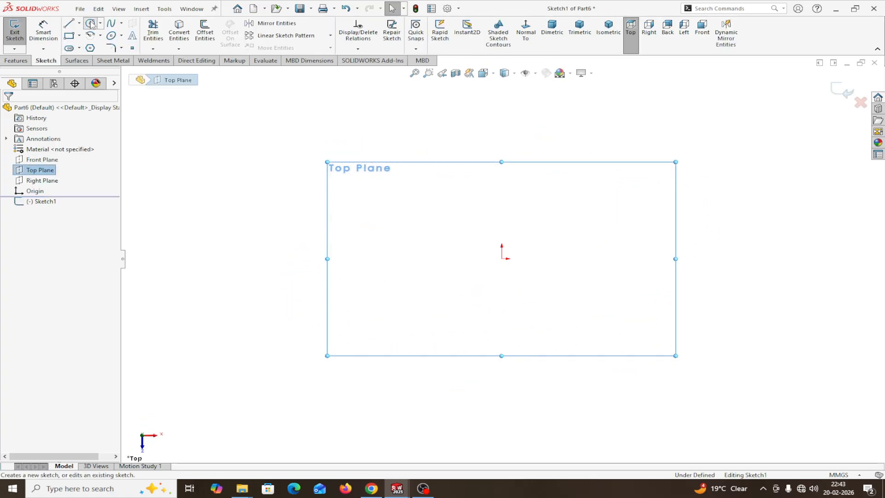
click(91, 24)
drag(501, 259, 552, 198)
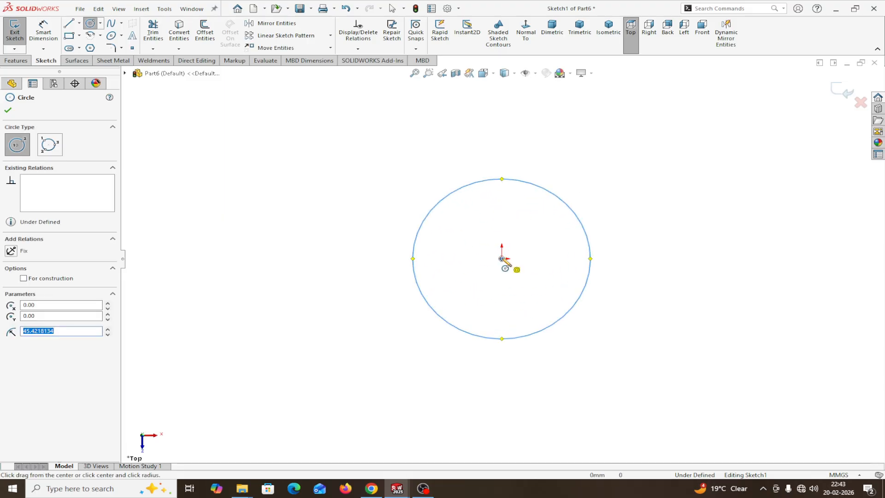
drag(501, 259, 508, 239)
click(518, 209)
right_click(519, 211)
click(535, 213)
- Dimension the inner circle's diameter as 87 mm and the outer circle's diameter as 97 mm
click(44, 30)
click(450, 293)
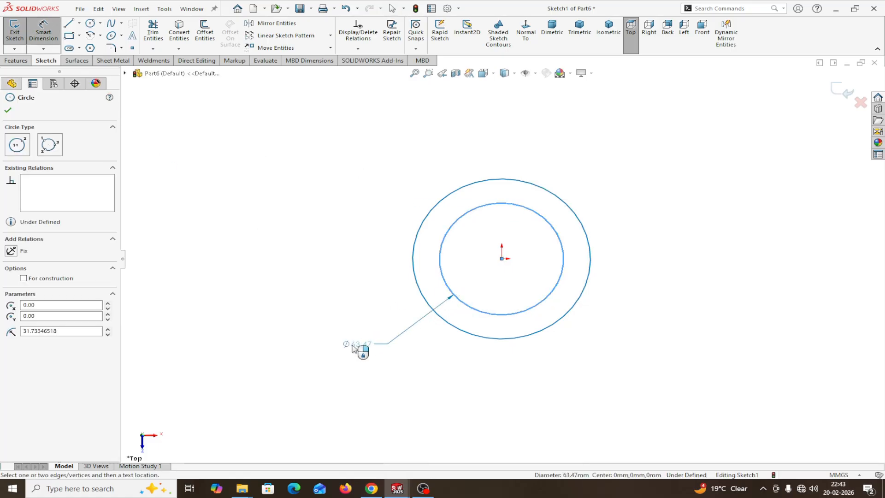
click(293, 355)
text(87)
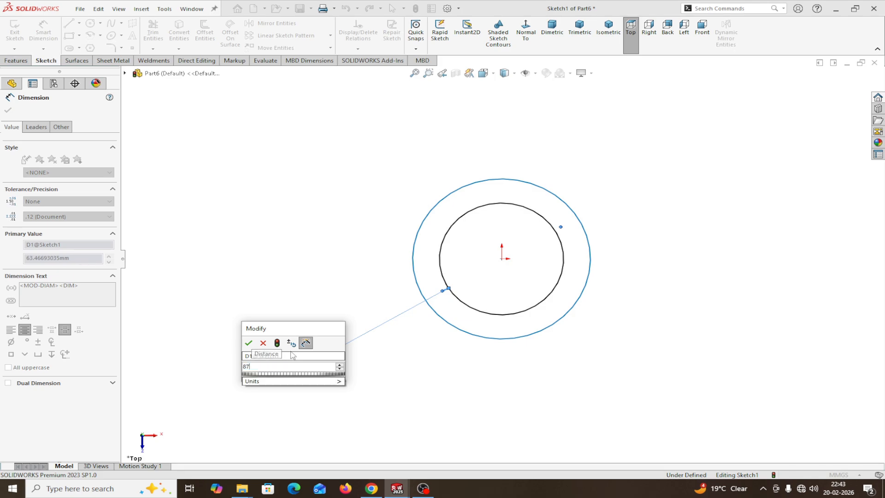
click(248, 343)
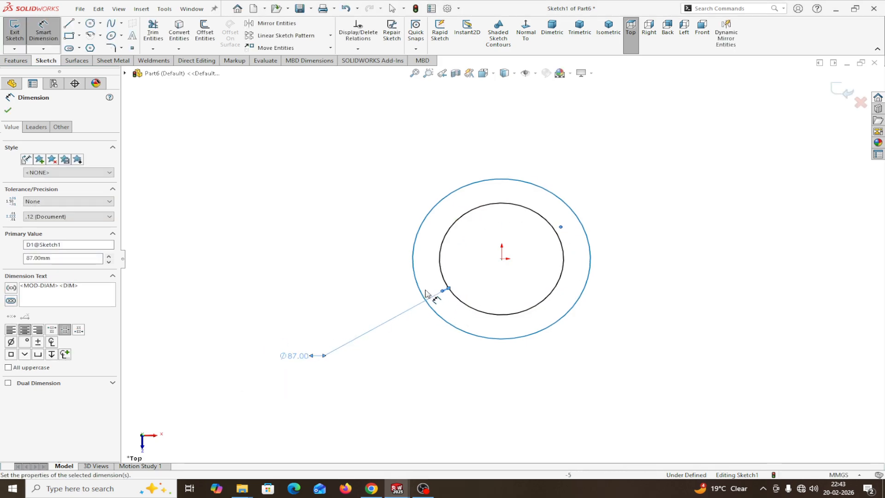
click(422, 295)
click(276, 284)
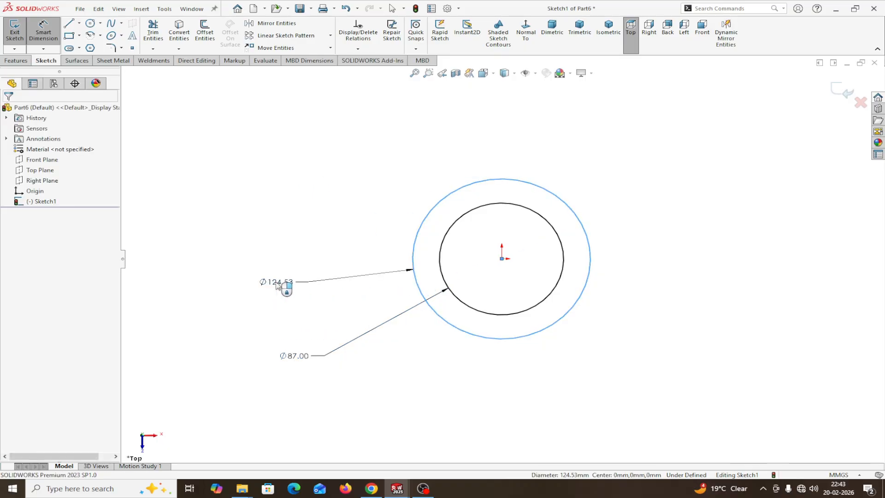
text(97)
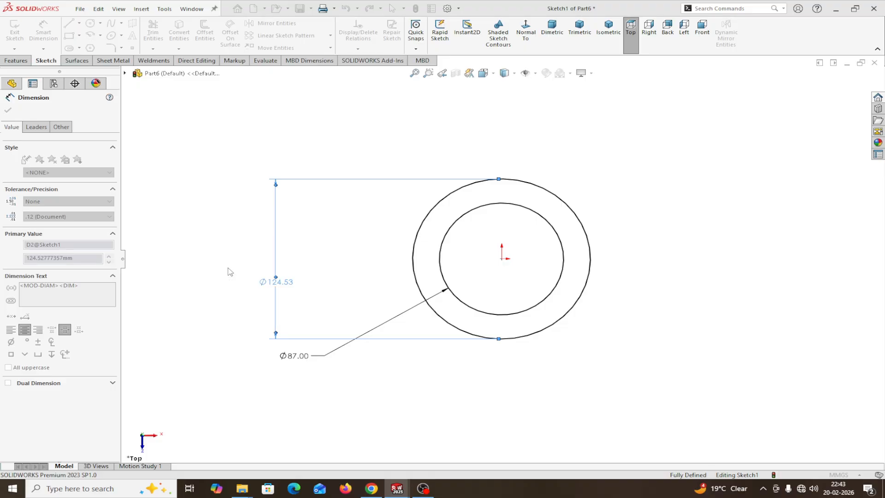
click(230, 269)
mouse_move(455, 394)
middle_down()
mouse_move(452, 222)
mouse_move(450, 229)
middle_up()
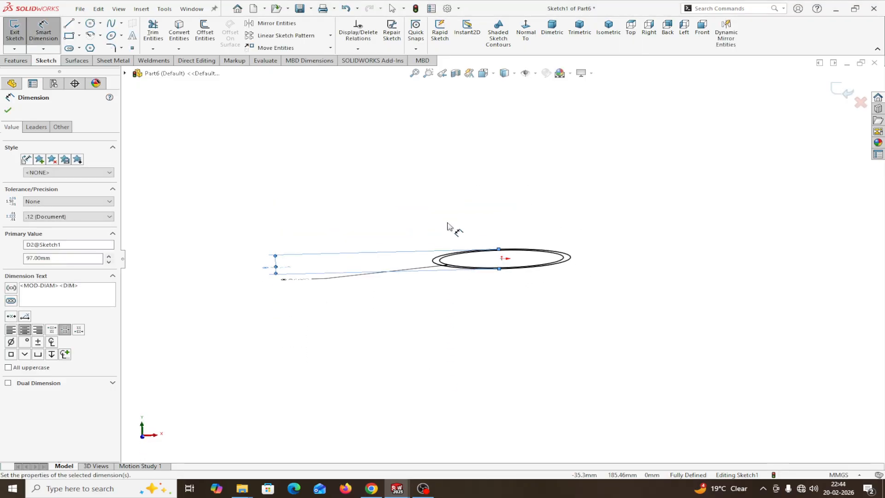
click(9, 114)
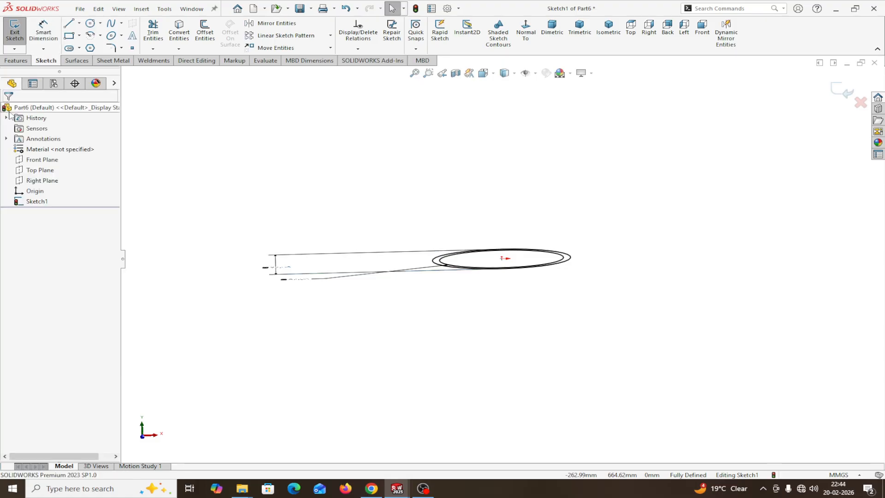
- Extrude the ring sketch as a blind boss 200 mm deep in the reversed, downward direction
click(18, 61)
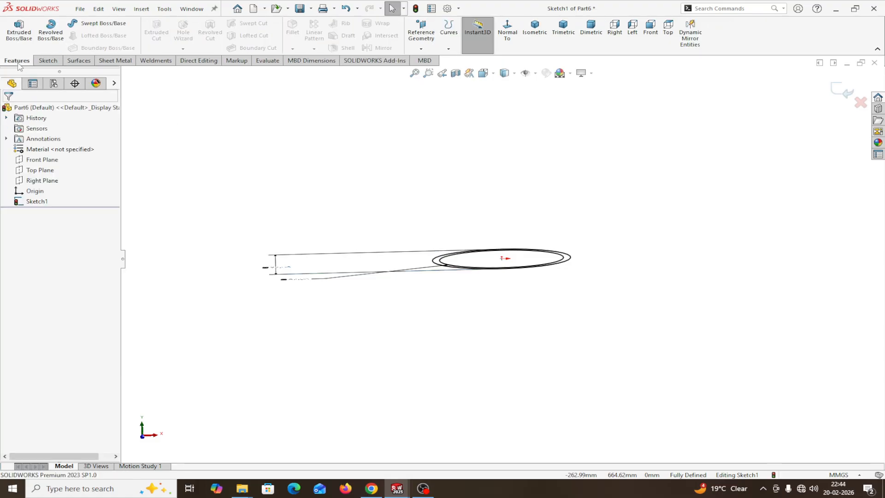
click(19, 33)
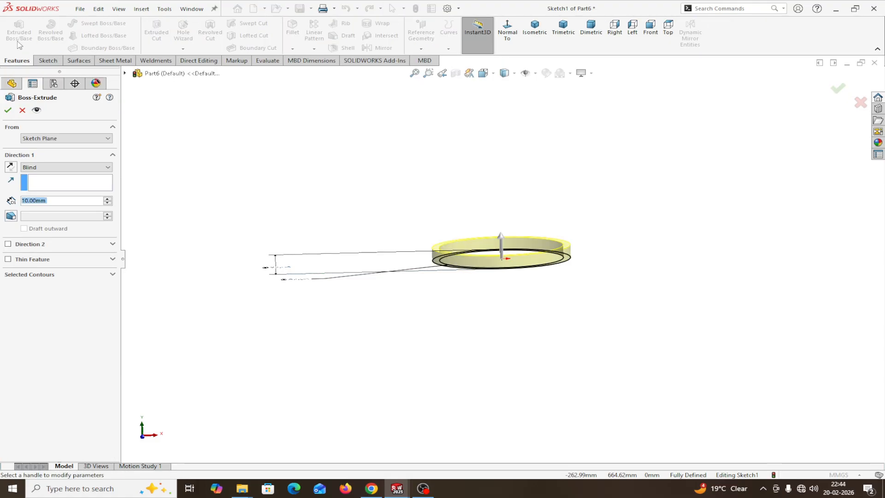
click(10, 166)
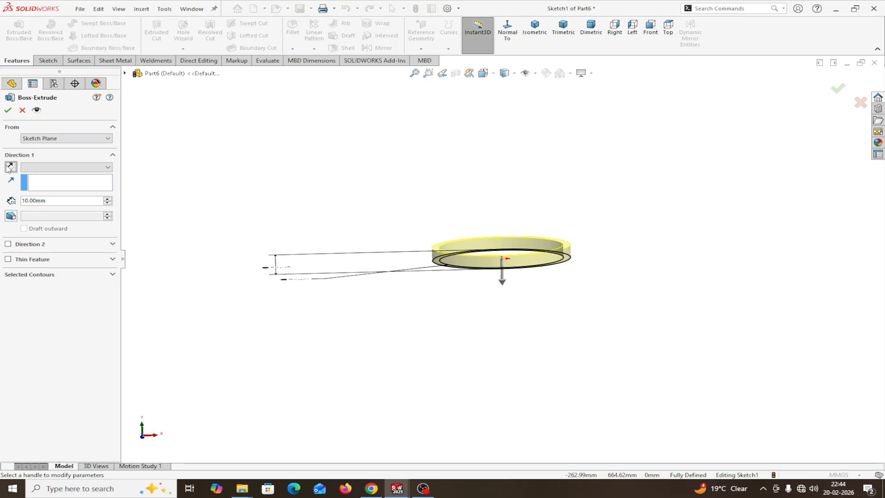
click(55, 201)
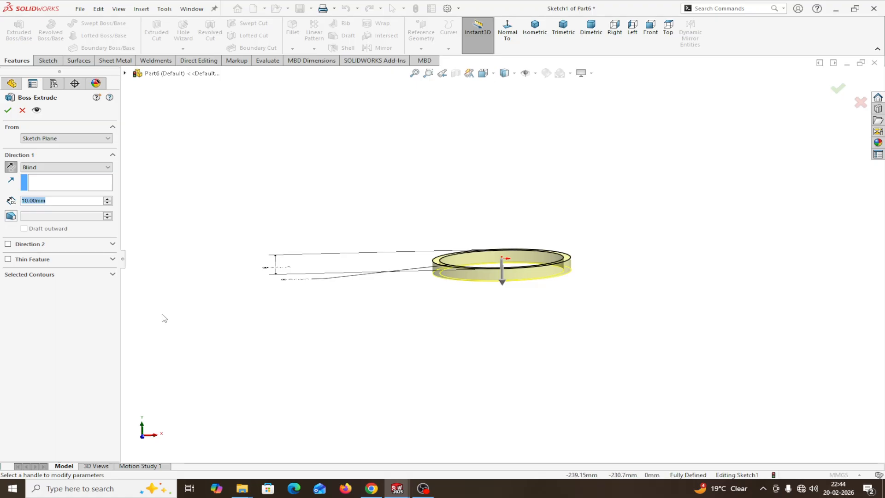
text(200)
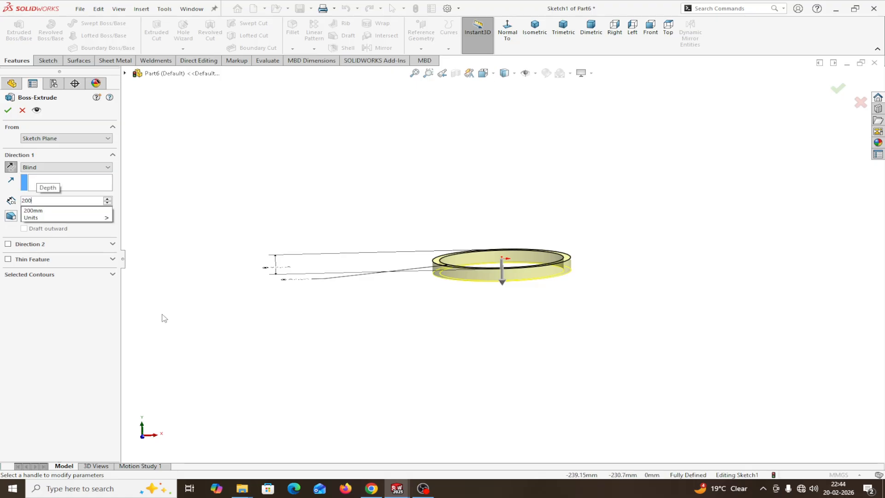
key(Return)
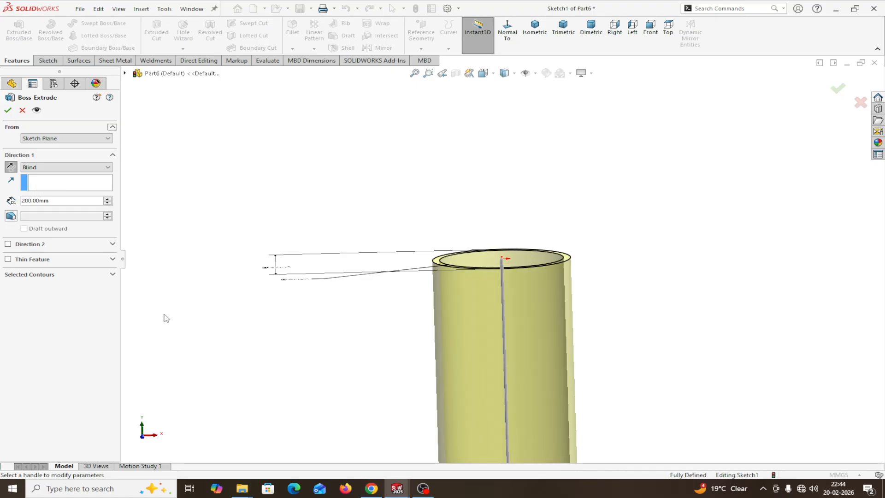
click(8, 110)
key(z)
key(z)
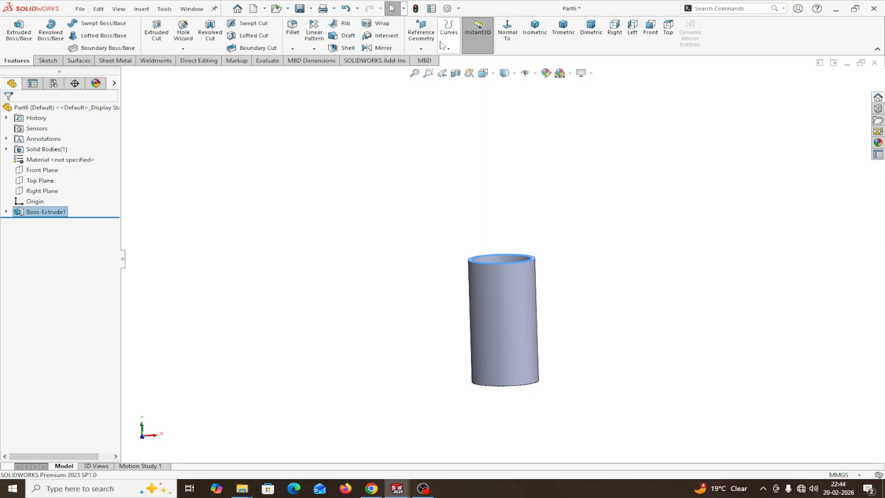
- Raise the shaded and wireframe image quality in the cylinder part's document properties
click(458, 9)
click(468, 22)
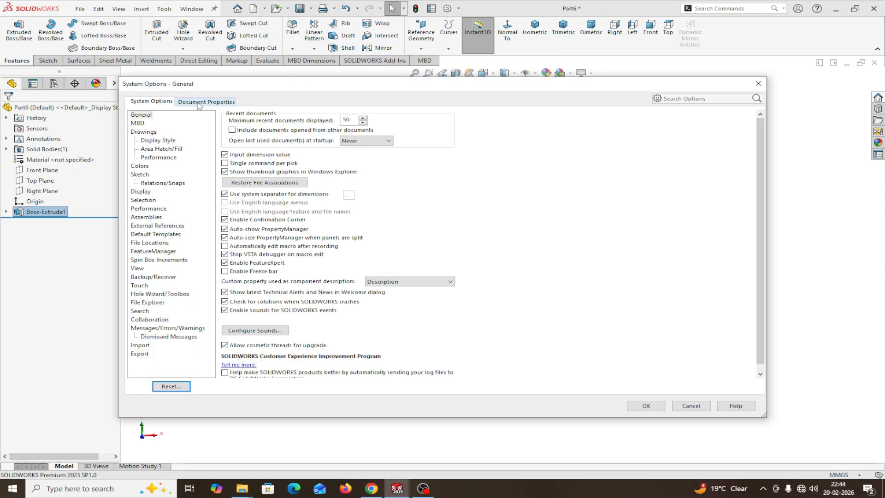
click(207, 101)
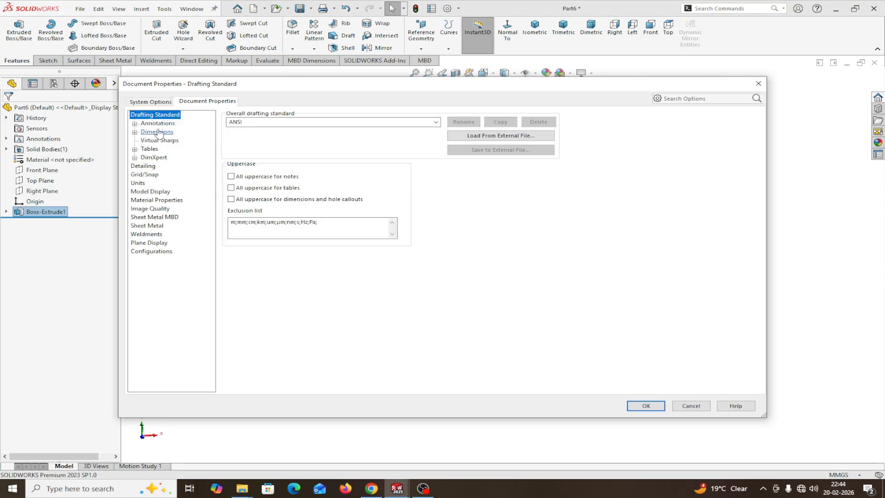
click(150, 208)
drag(314, 130, 402, 130)
drag(324, 226, 413, 230)
click(638, 409)
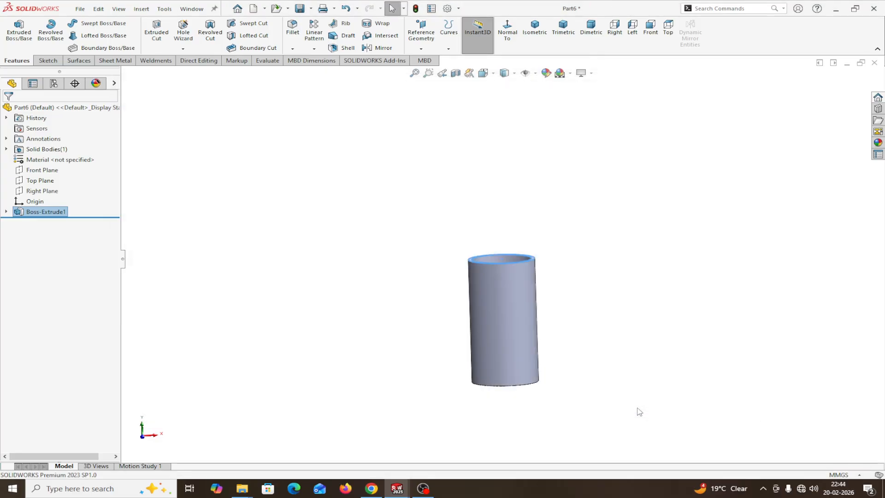
- Save the cylinder part as "5.CYLINDER -B" in the ENGINE CYLINDER ASSEMBLY-B folder
click(300, 9)
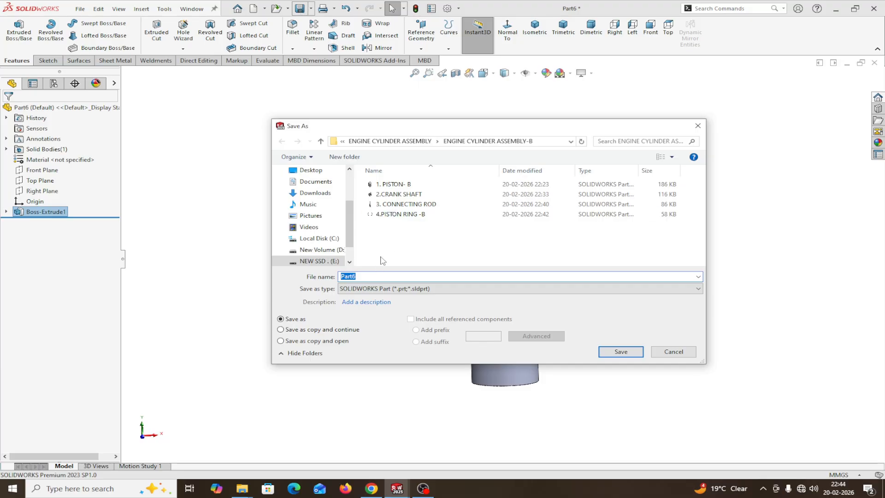
text(5.CYLINDER -B)
click(620, 352)
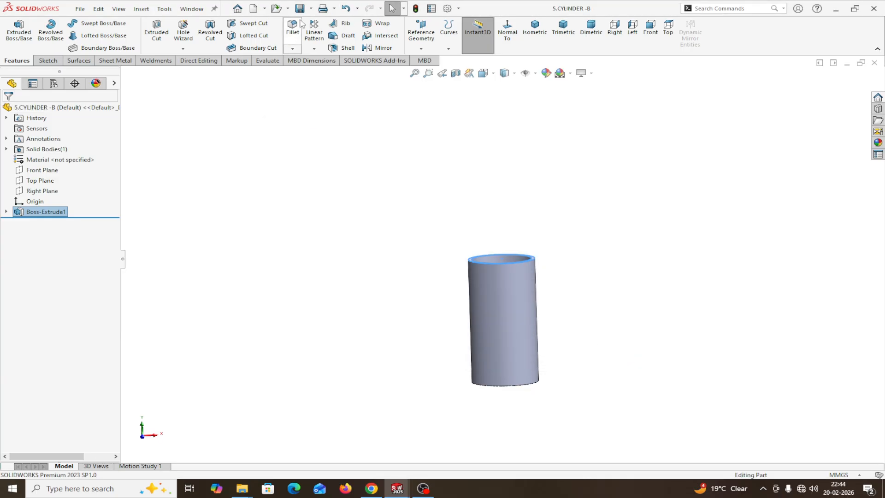
scroll(588, 297, up, 3)
scroll(580, 297, down, 2)
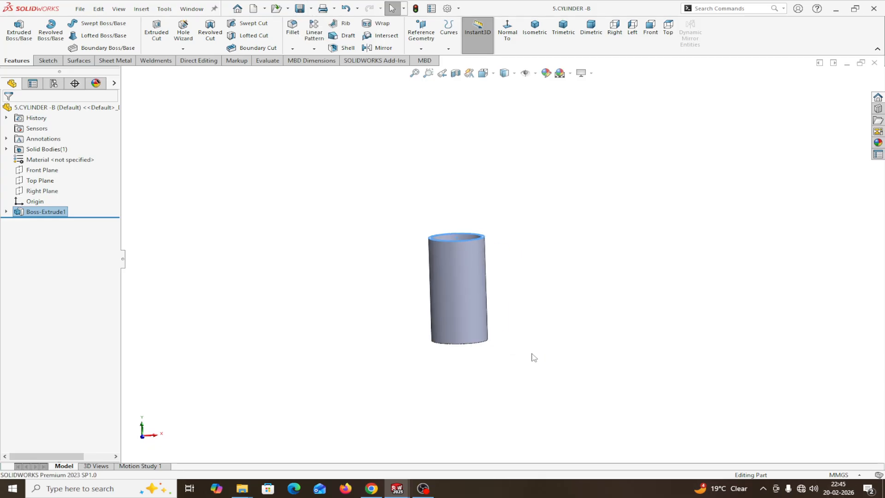
middle_drag(511, 356, 472, 356)
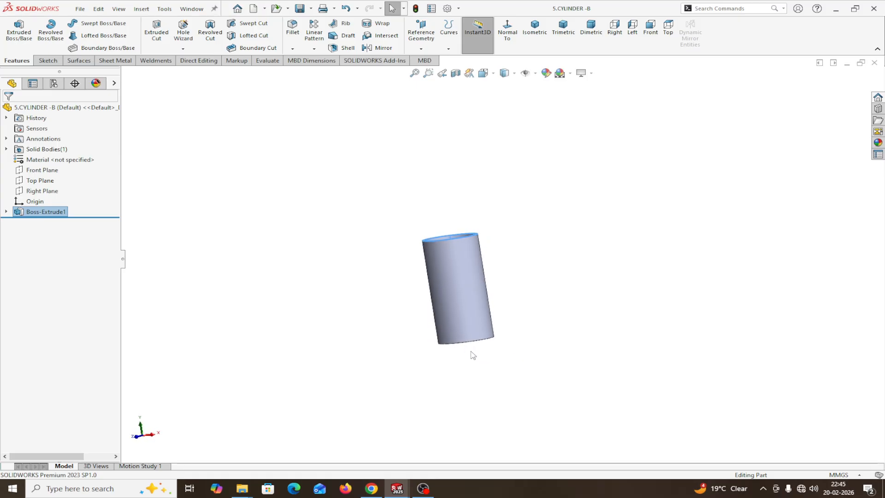